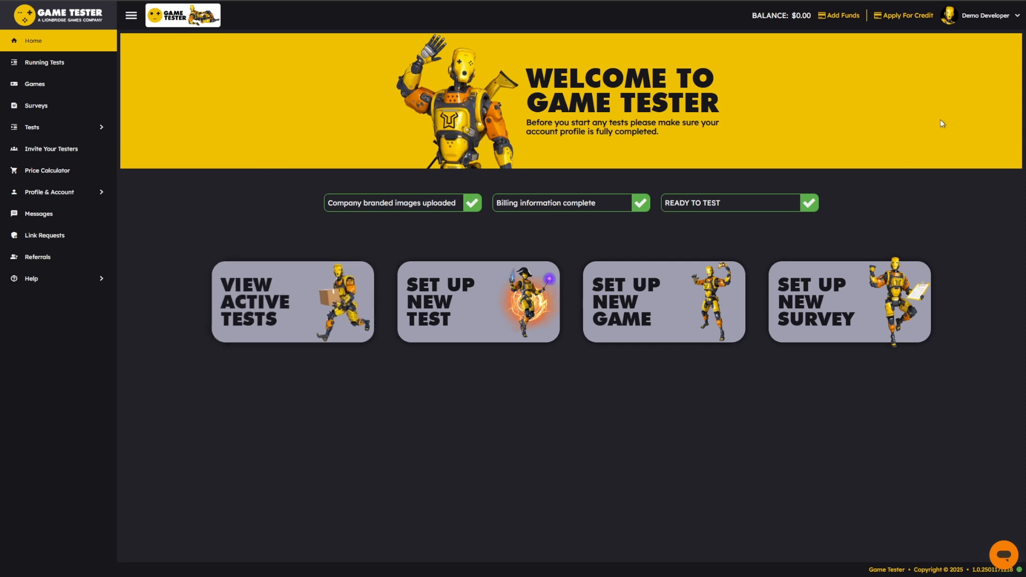
- Open the account details and review the company details form and the branded company images
left_click(987, 16)
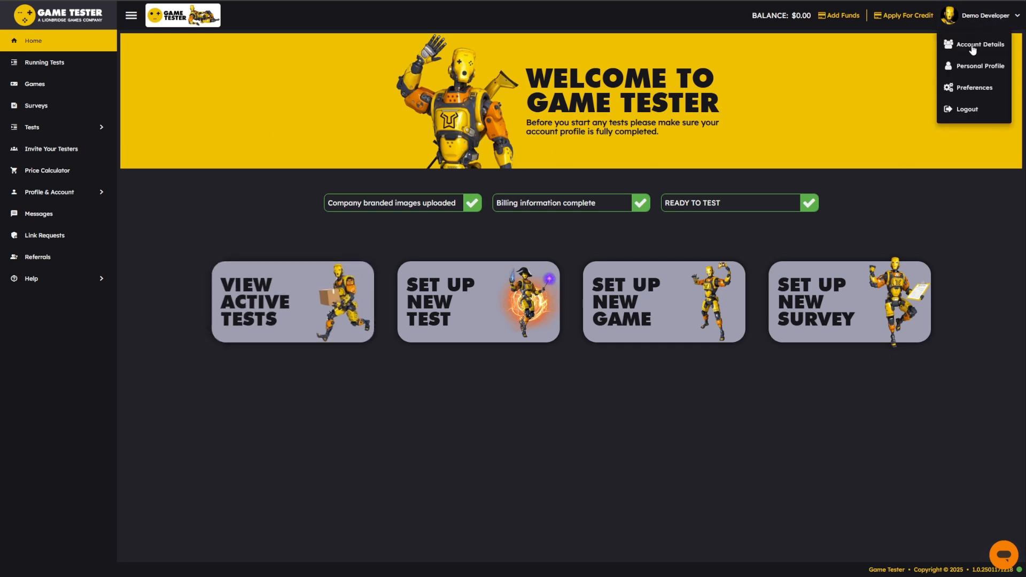
left_click(973, 47)
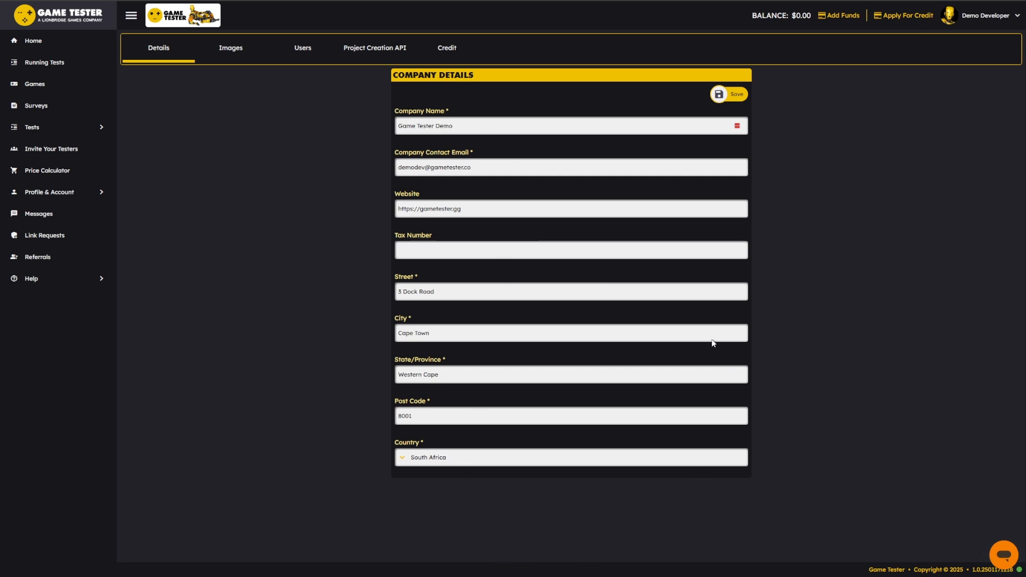
left_click(235, 50)
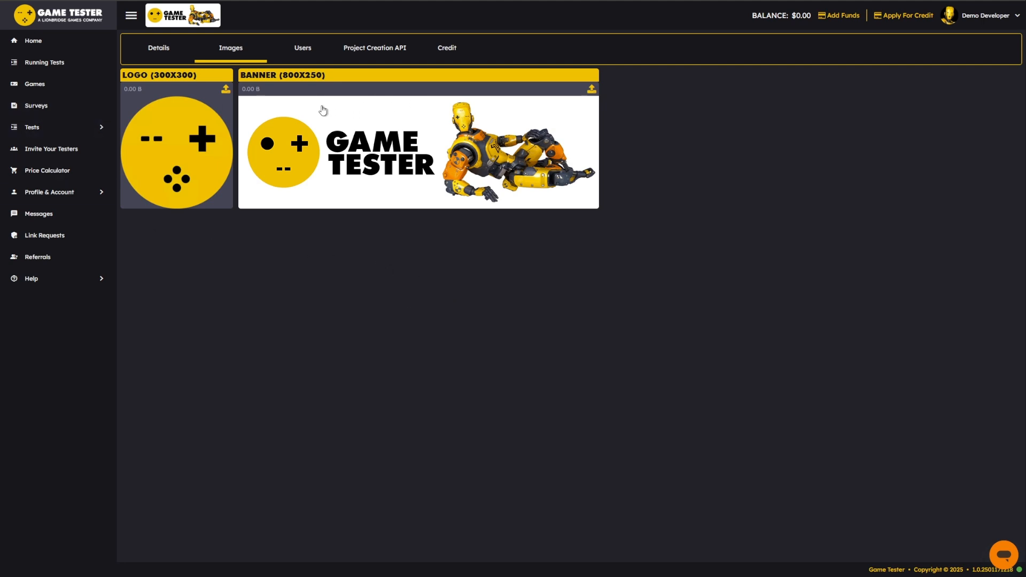
- View the company's users and try to add another user
left_click(307, 50)
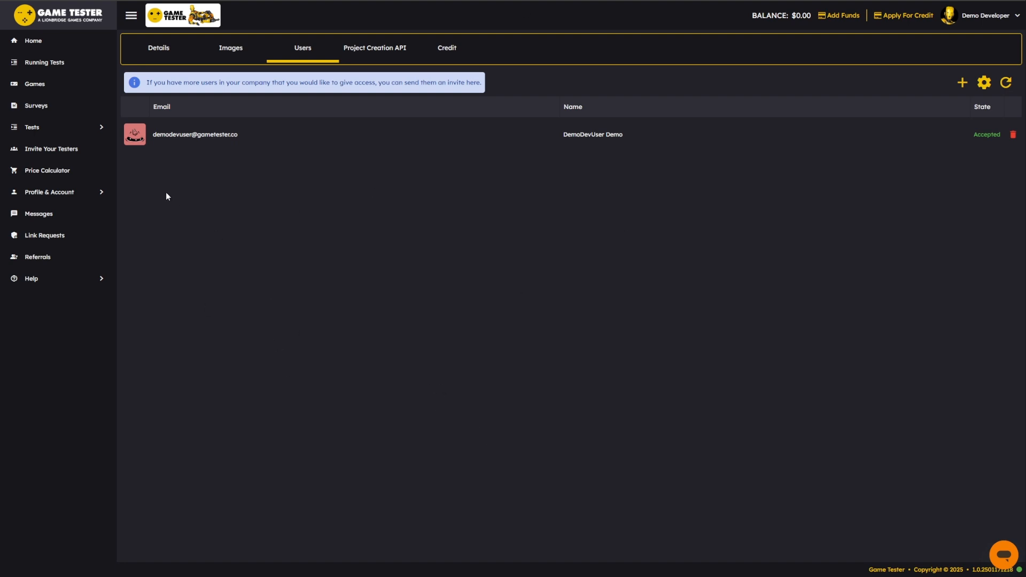
left_click(962, 85)
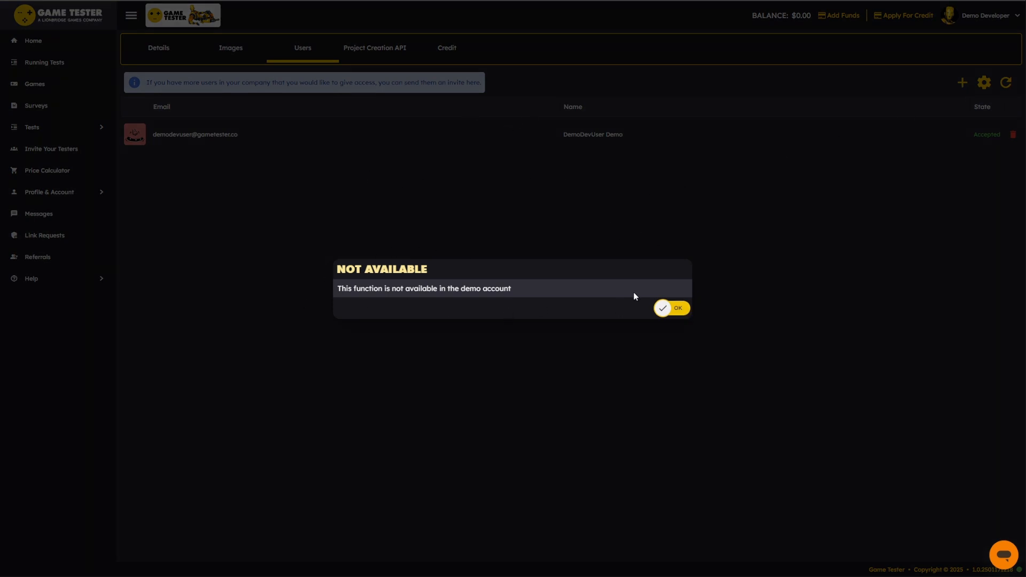
left_click(676, 314)
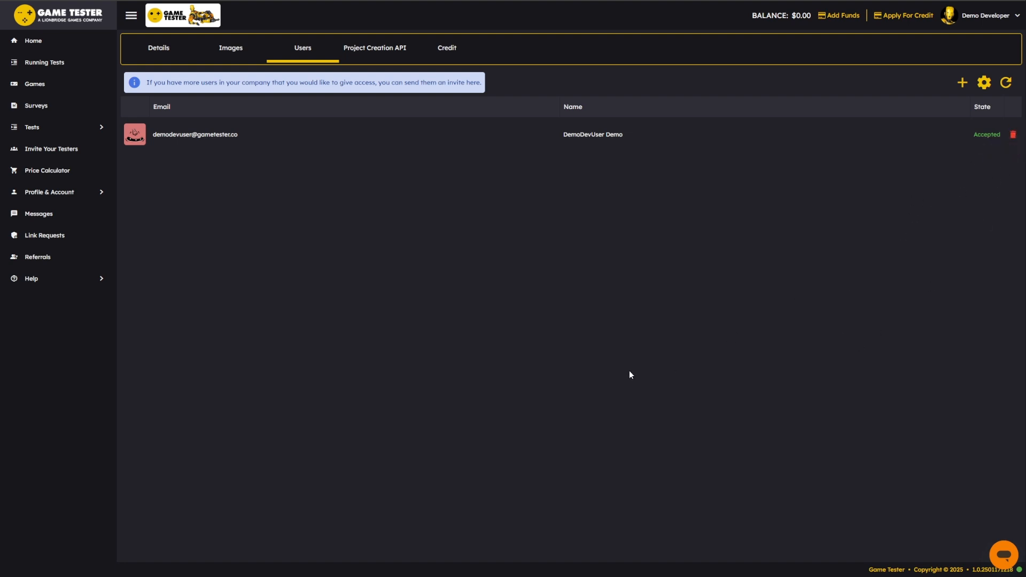
- Review the account's Project Creation API and Credit sections and return to the company details
left_click(378, 49)
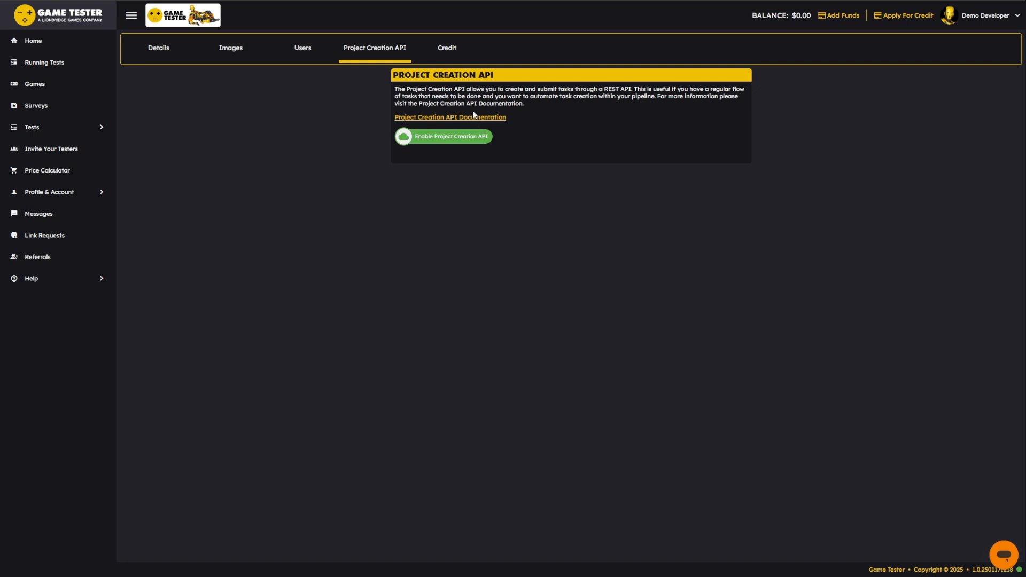
left_click(452, 54)
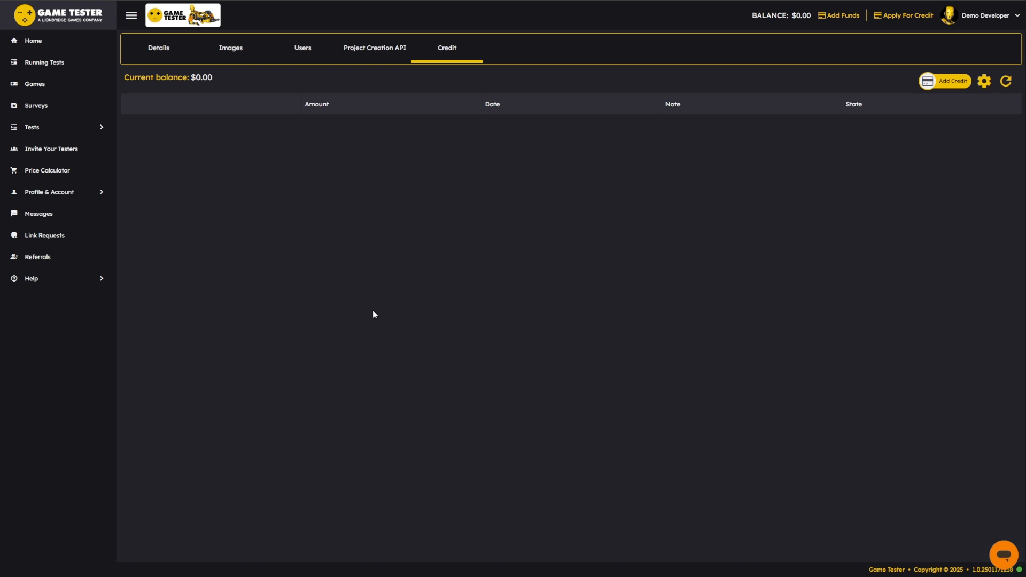
left_click(156, 50)
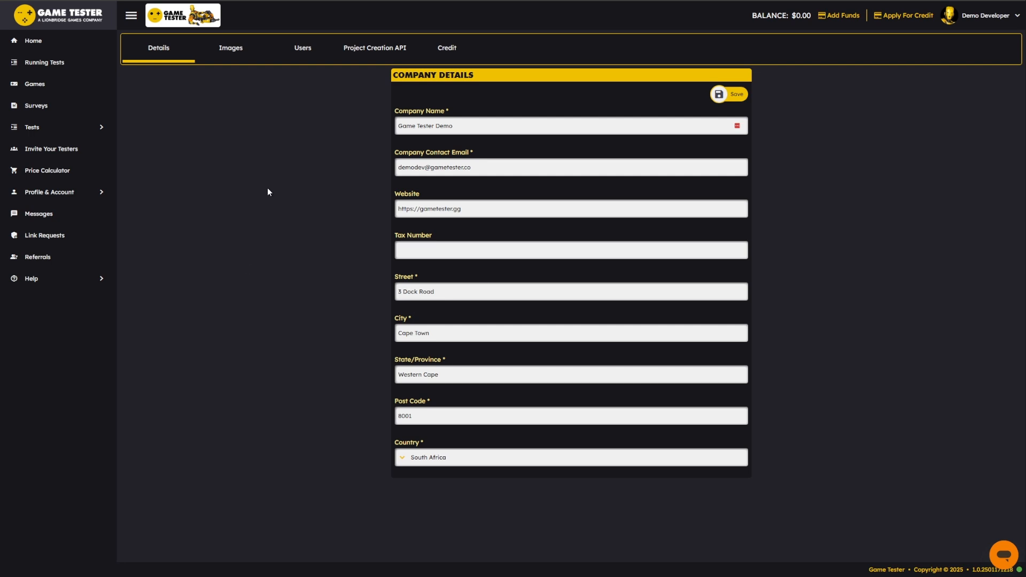
left_click(63, 50)
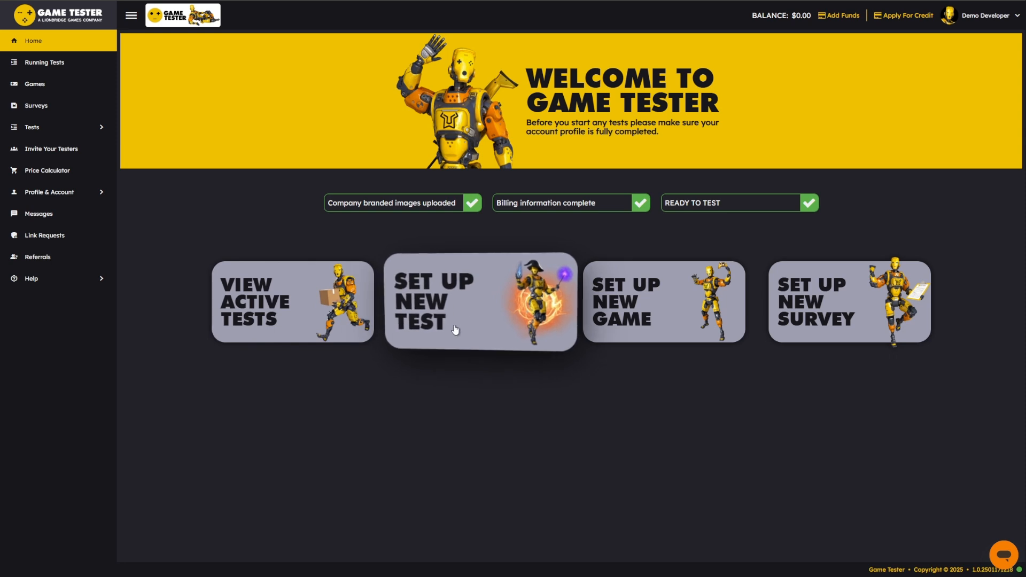
left_click(474, 319)
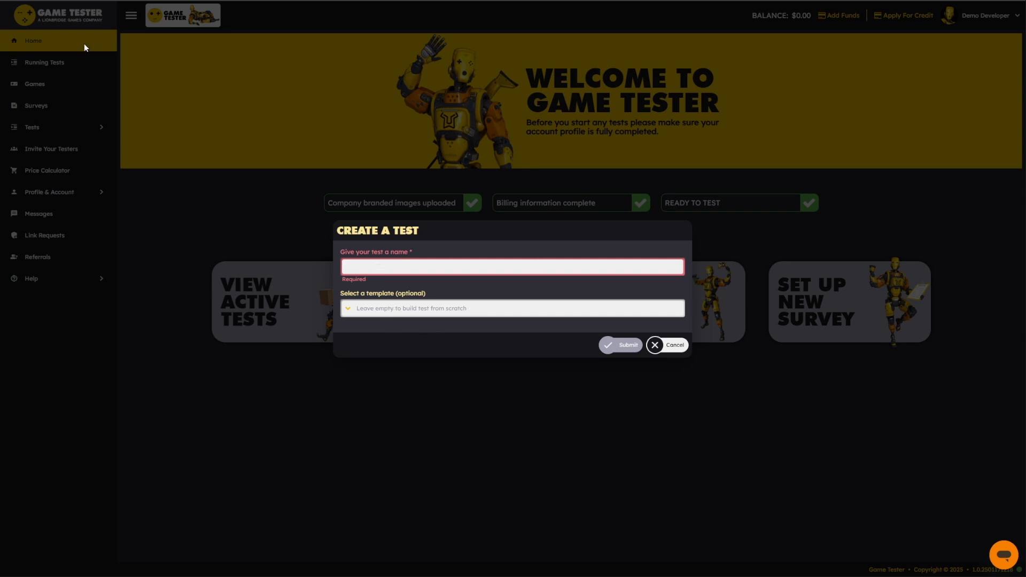
left_click(675, 346)
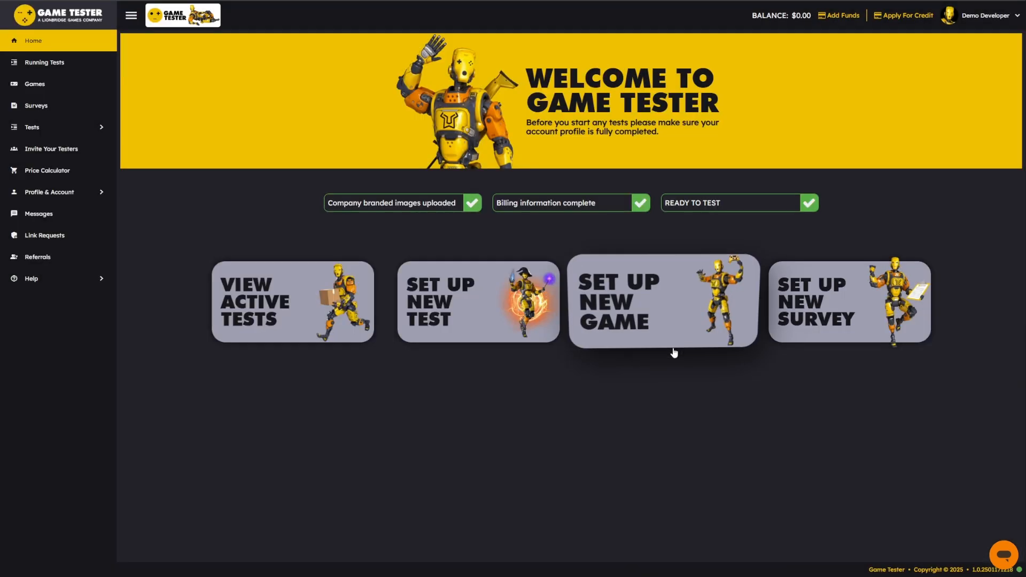
- Open the existing test "The Legend of Travis - Test #1" from the tests in setup
left_click(55, 128)
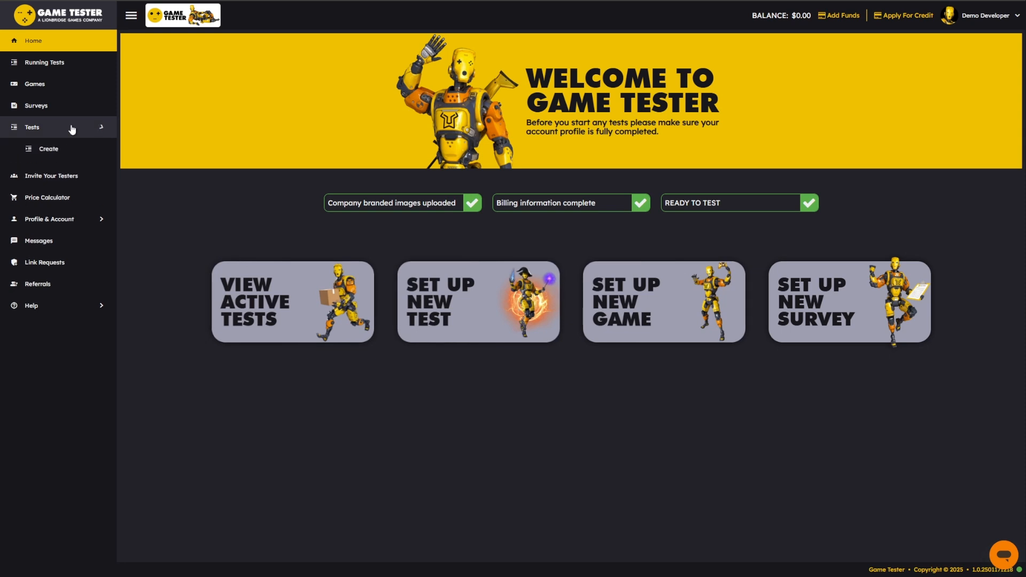
left_click(58, 156)
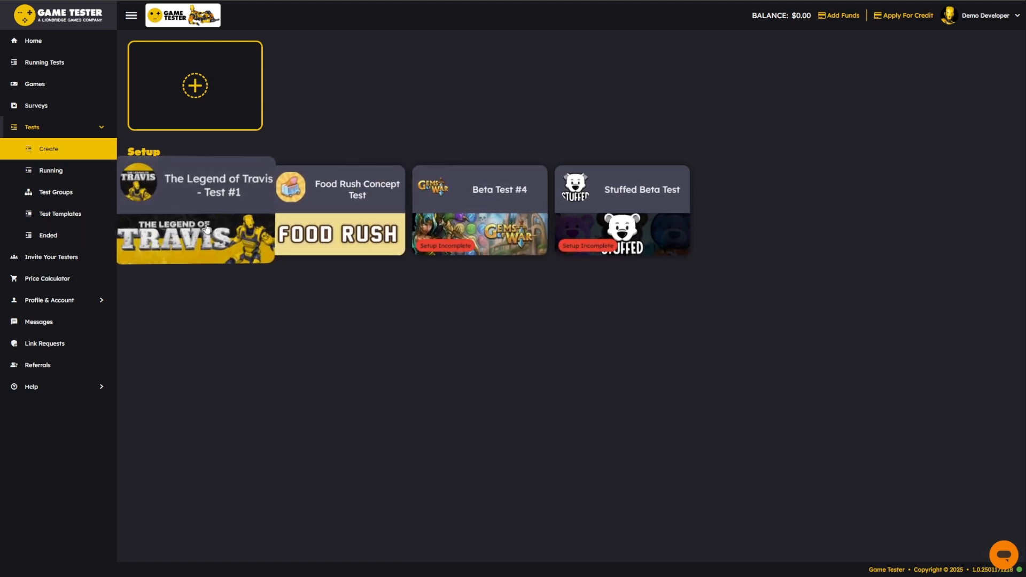
left_click(206, 208)
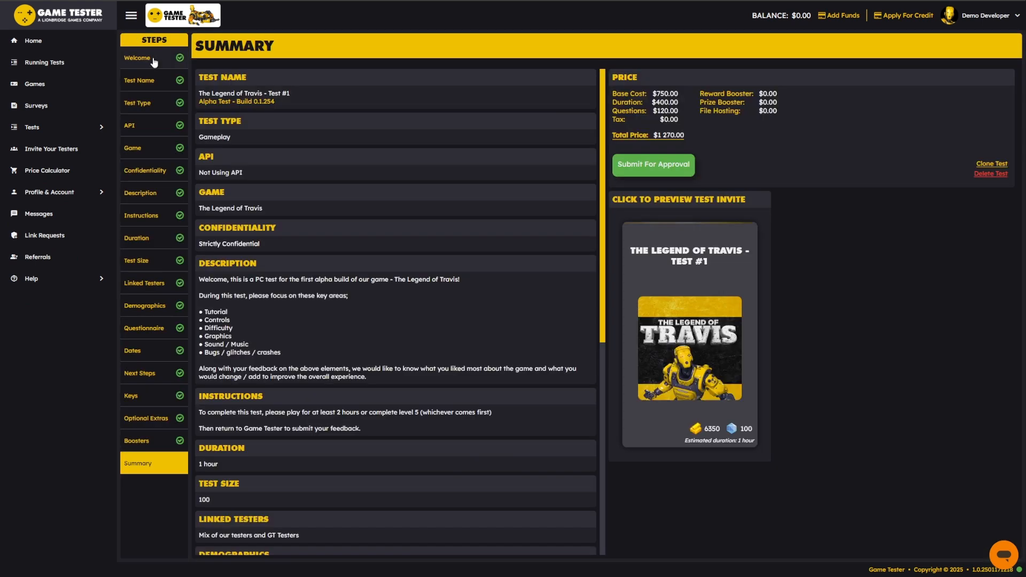
- Review the test wizard's Welcome step and the public and internal test names in the Test Name step
left_click(153, 57)
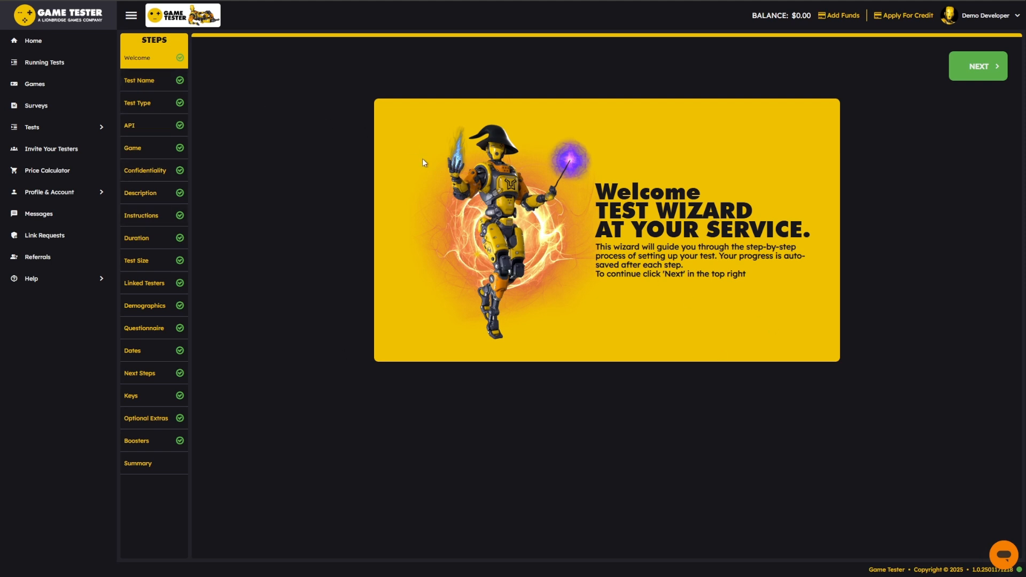
left_click(153, 88)
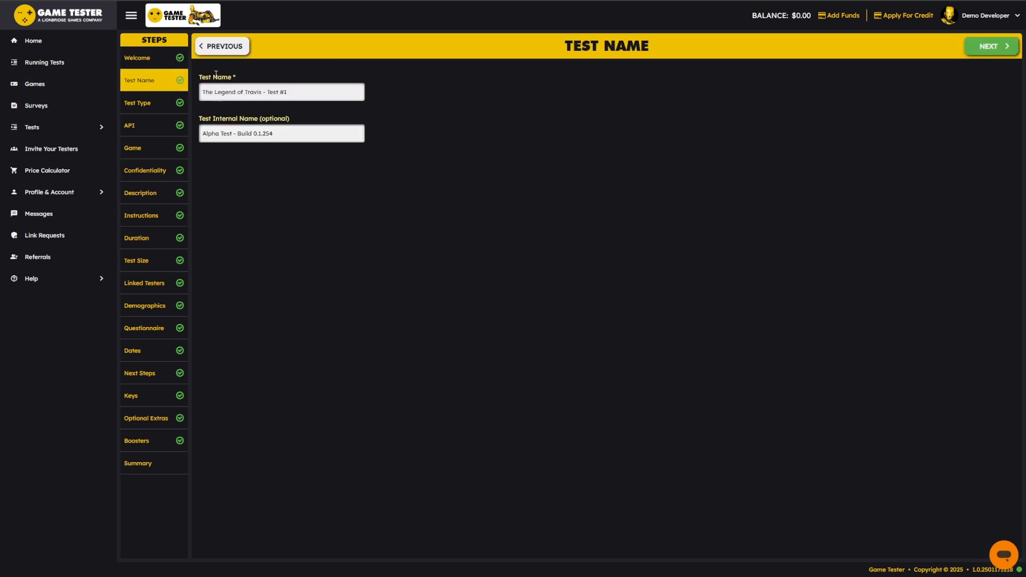
left_click_drag(214, 92, 293, 101)
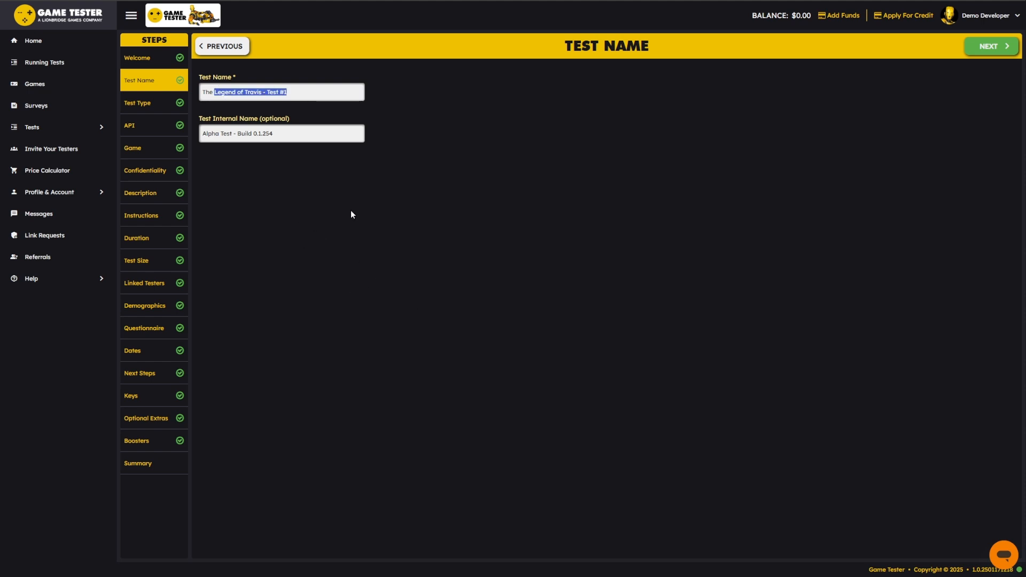
left_click(327, 92)
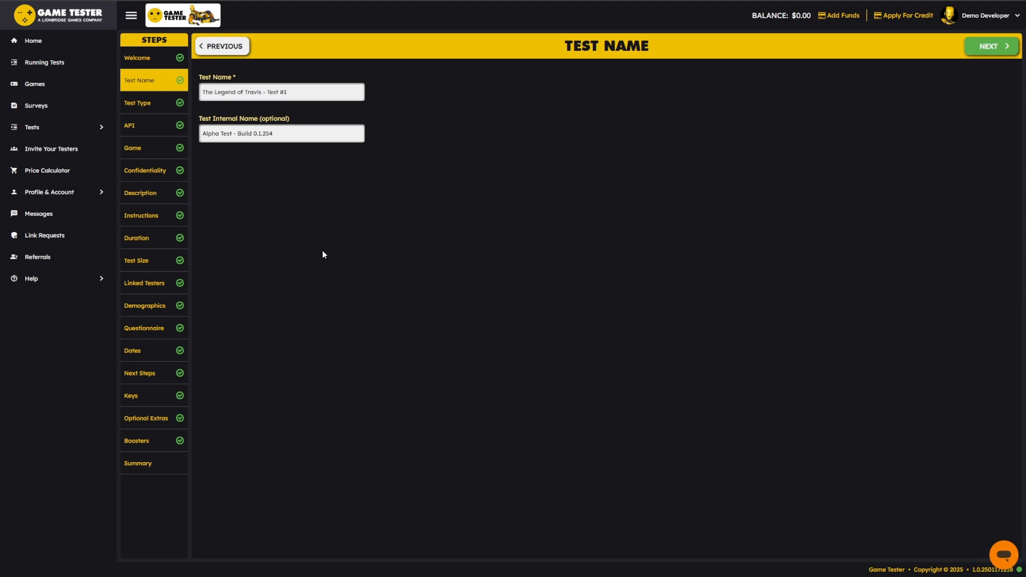
key("Tab")
double_click(224, 92)
left_click(262, 92)
- Try the Non-Gameplay Test and Market Research test types and set the type back to Gameplay Test
left_click(152, 104)
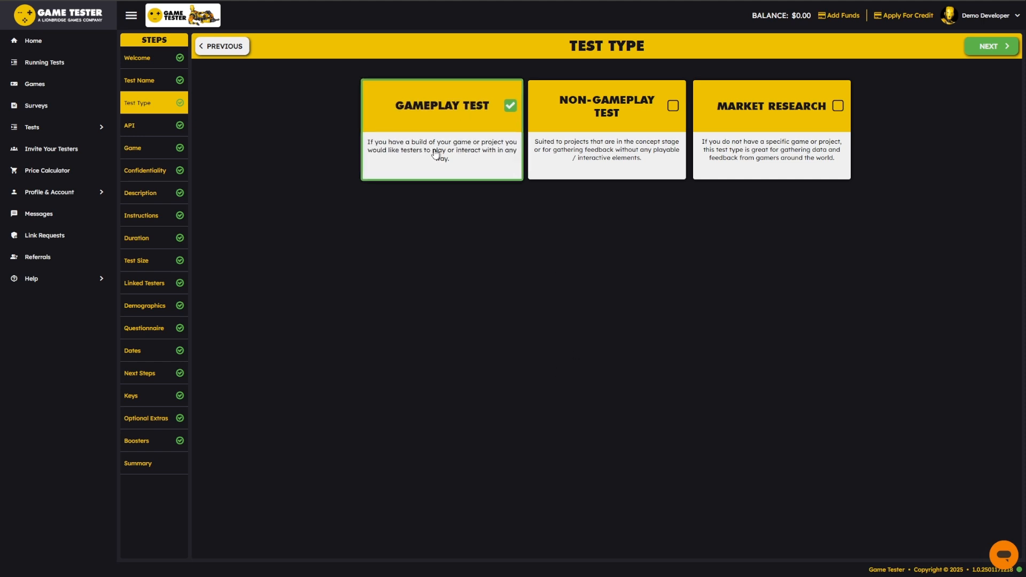
left_click(616, 171)
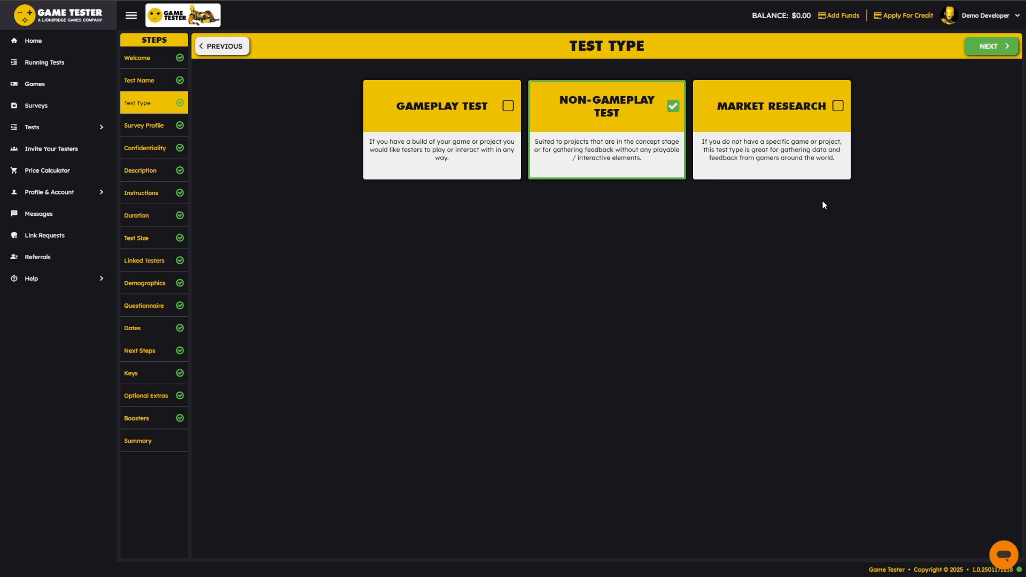
left_click(785, 155)
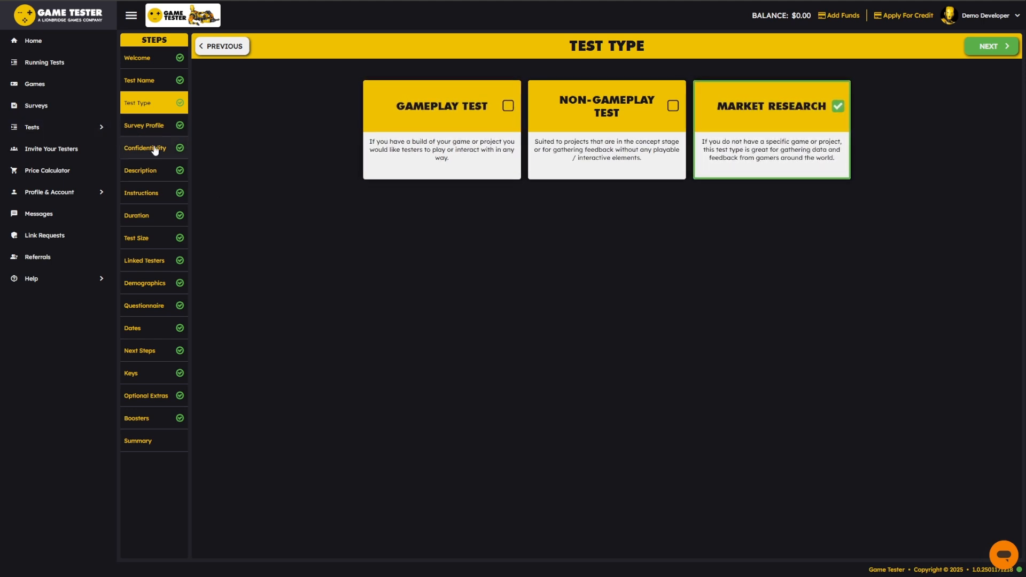
left_click(467, 150)
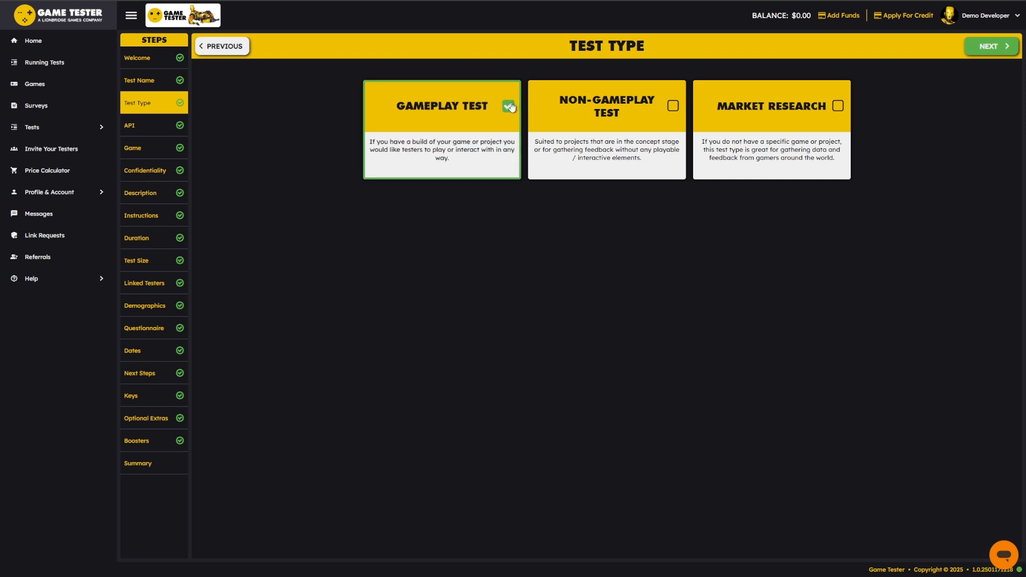
- Compare the two API integration options and set the test to Without API
left_click(138, 132)
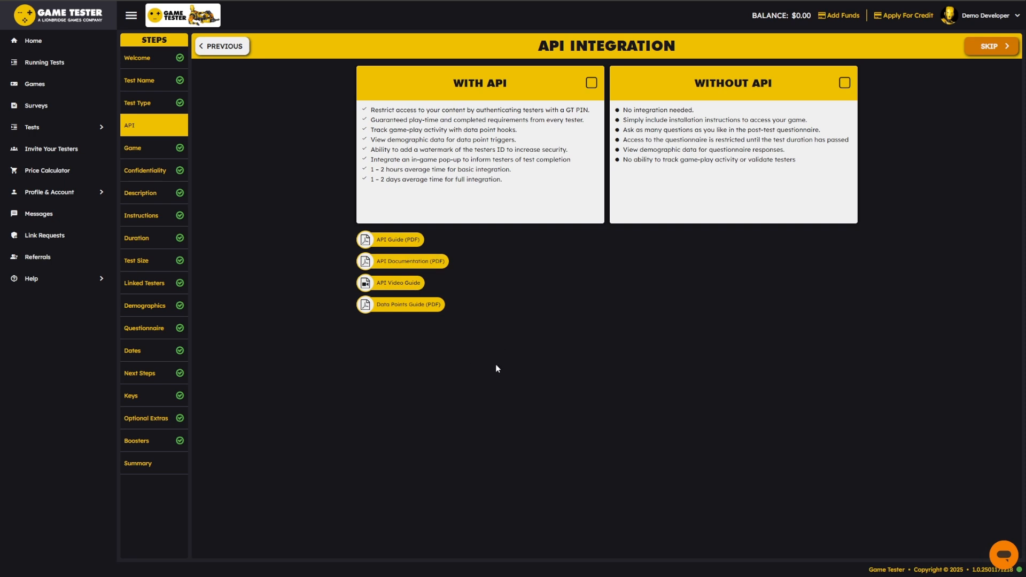
left_click(560, 177)
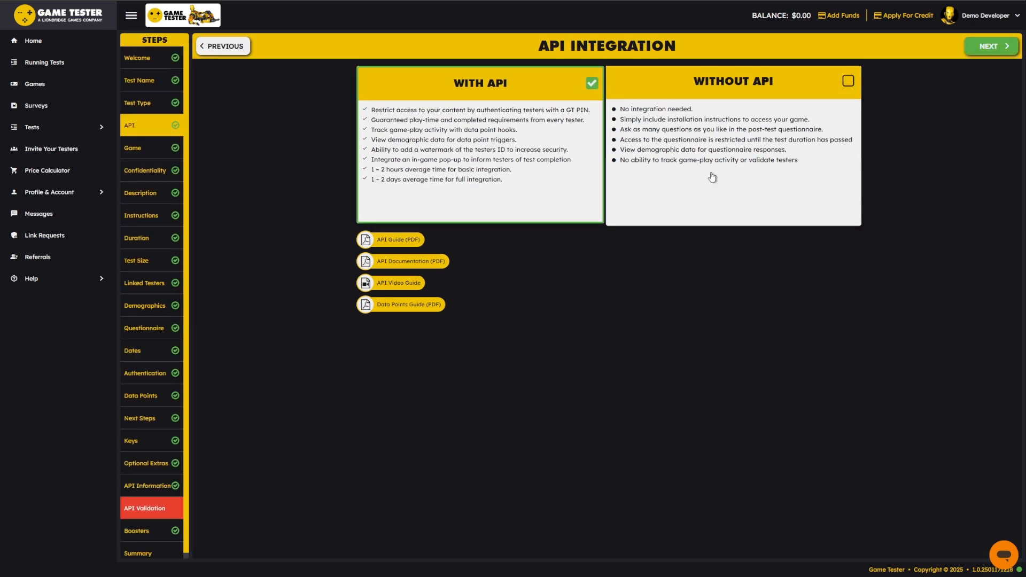
left_click(713, 202)
left_click(505, 156)
left_click(710, 201)
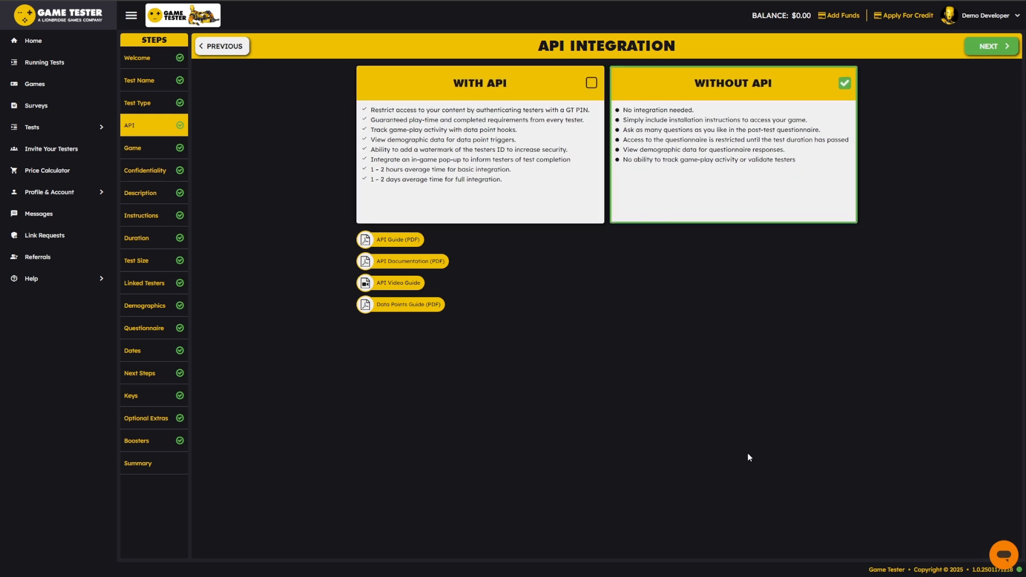
- Choose The Legend of Travis as the test's game, review its full configuration, and save it
left_click(143, 155)
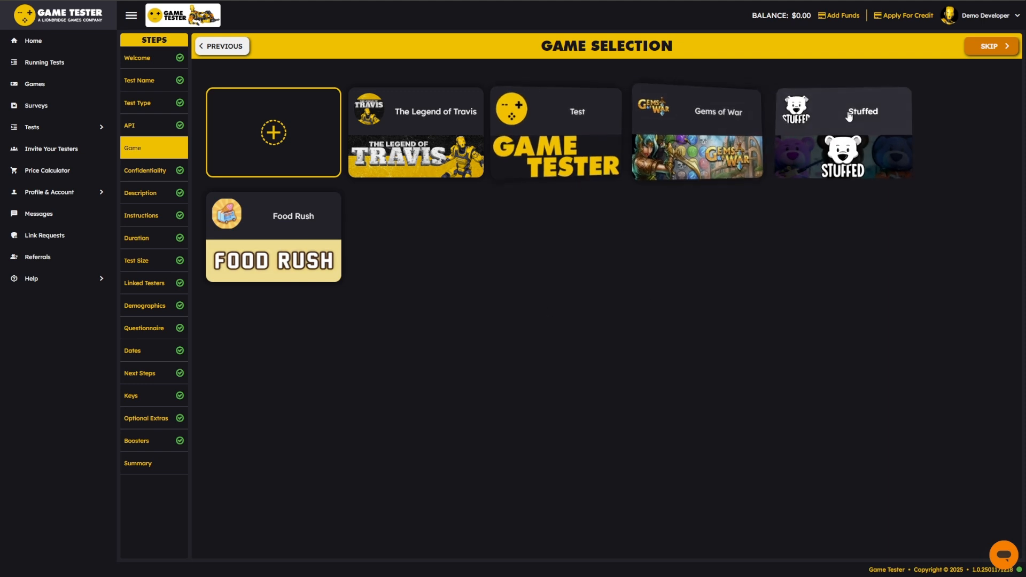
left_click(431, 137)
left_click(423, 172)
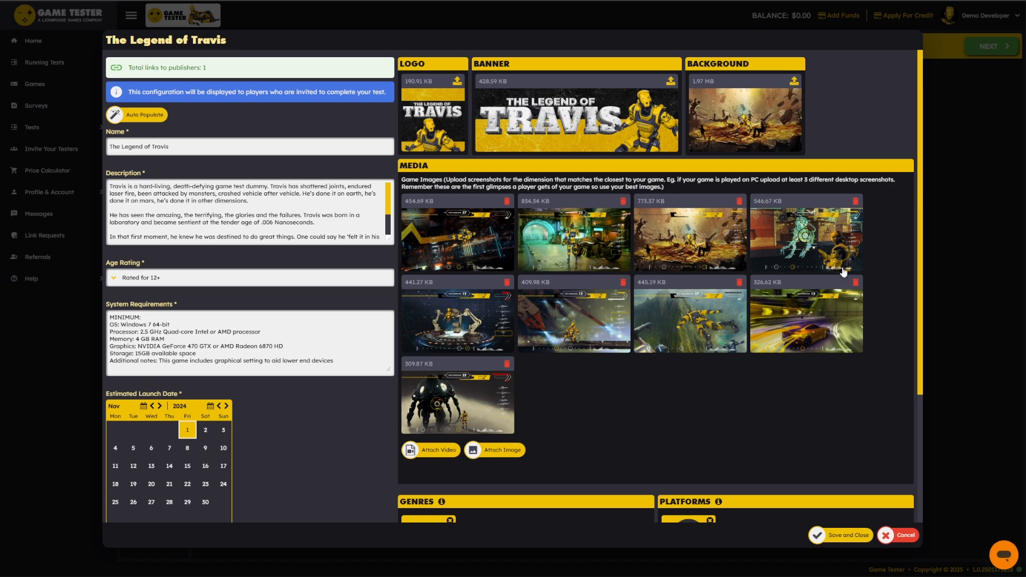
scroll(617, 424, "down", 3)
scroll(617, 424, "up", 4)
scroll(303, 356, "down", 3)
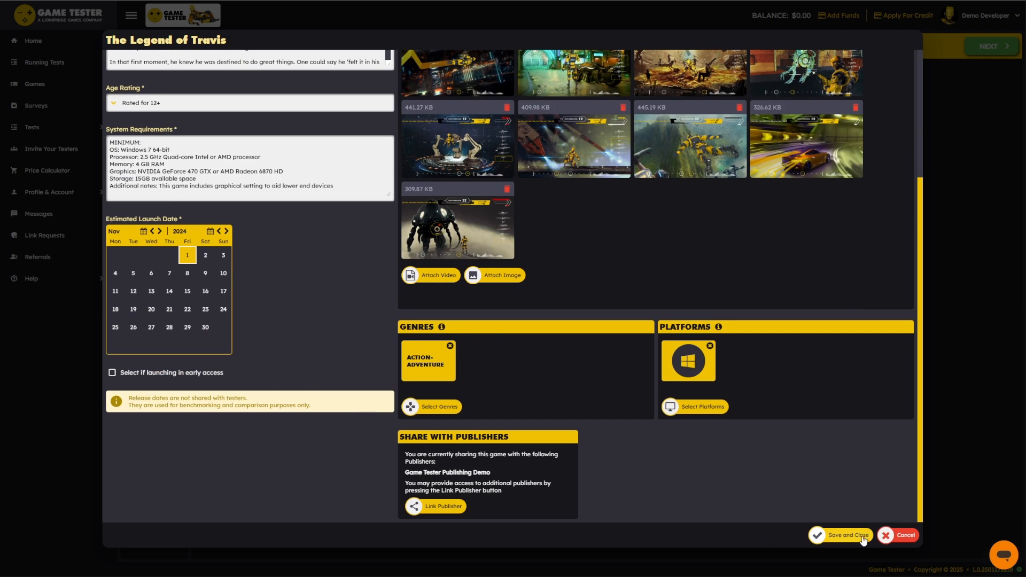
left_click(838, 535)
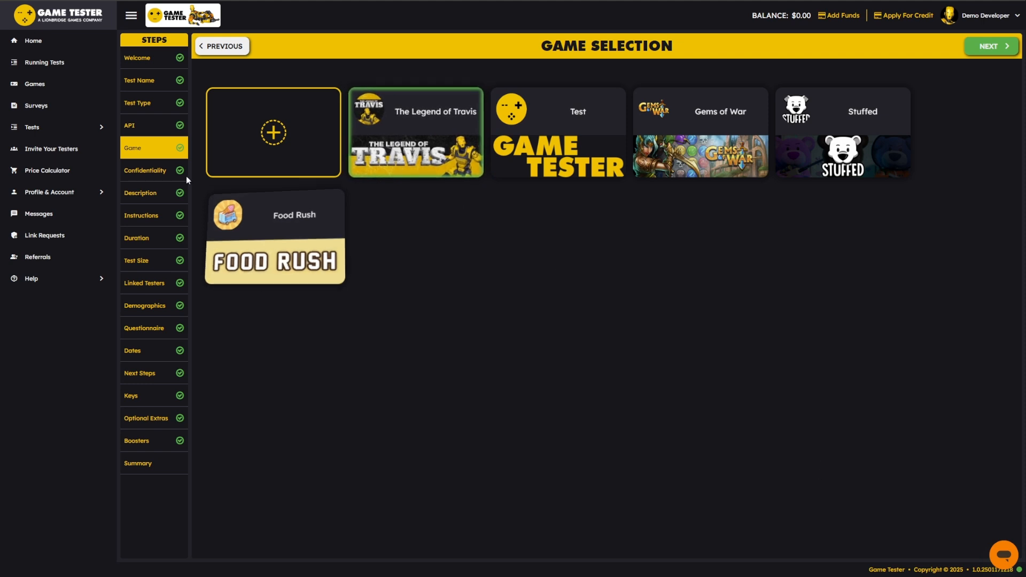
- Preview the Use Our Own NDA option under Strictly Confidential, return to Use Game Tester NDA, and review the tester message
left_click(163, 177)
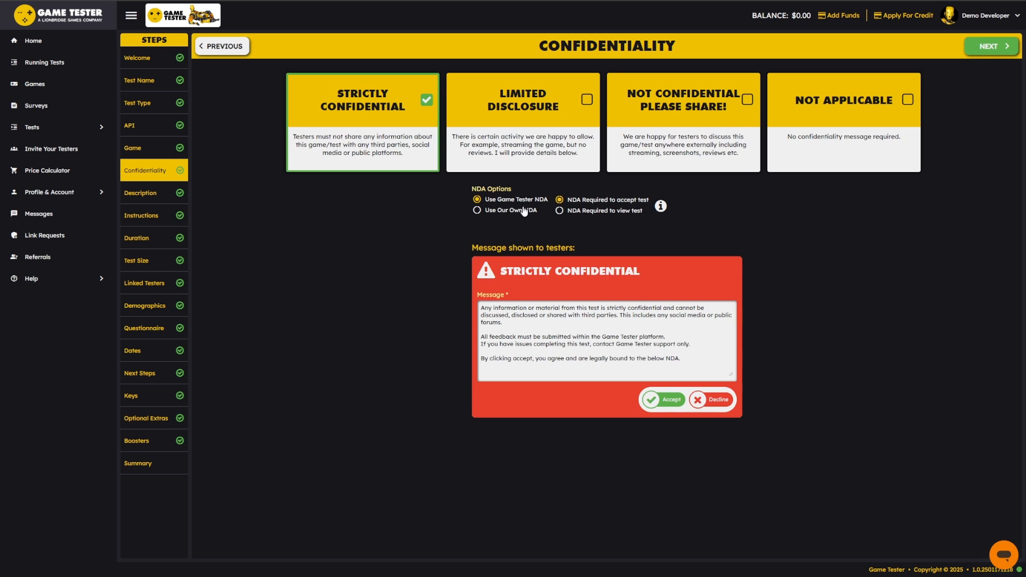
left_click(488, 212)
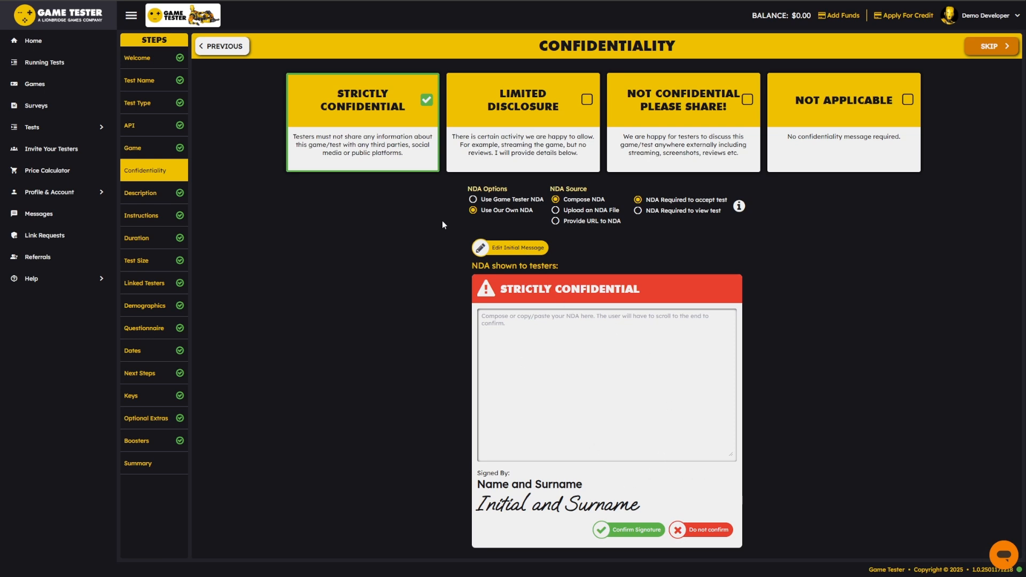
left_click(526, 201)
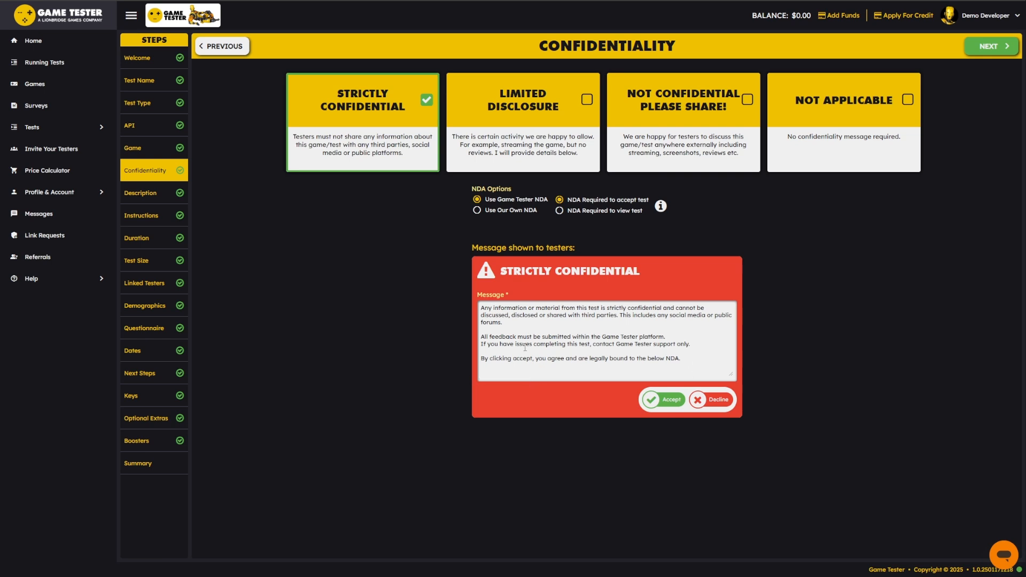
left_click_drag(502, 323, 539, 317)
left_click(547, 339)
- Try the Not Confidential, Limited Disclosure and Not Applicable confidentiality levels, and set the test back to Strictly Confidential
left_click(671, 129)
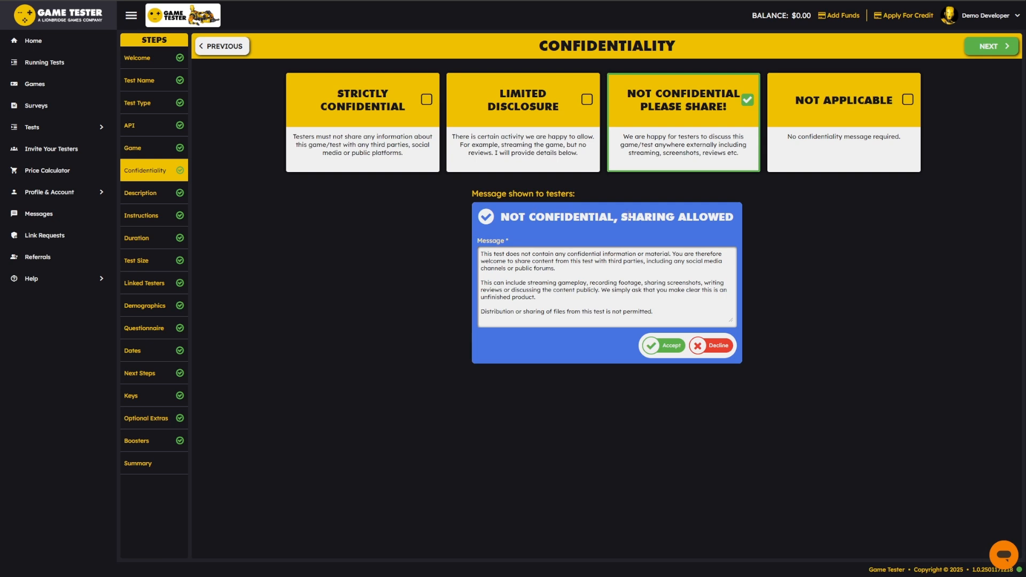
left_click(526, 131)
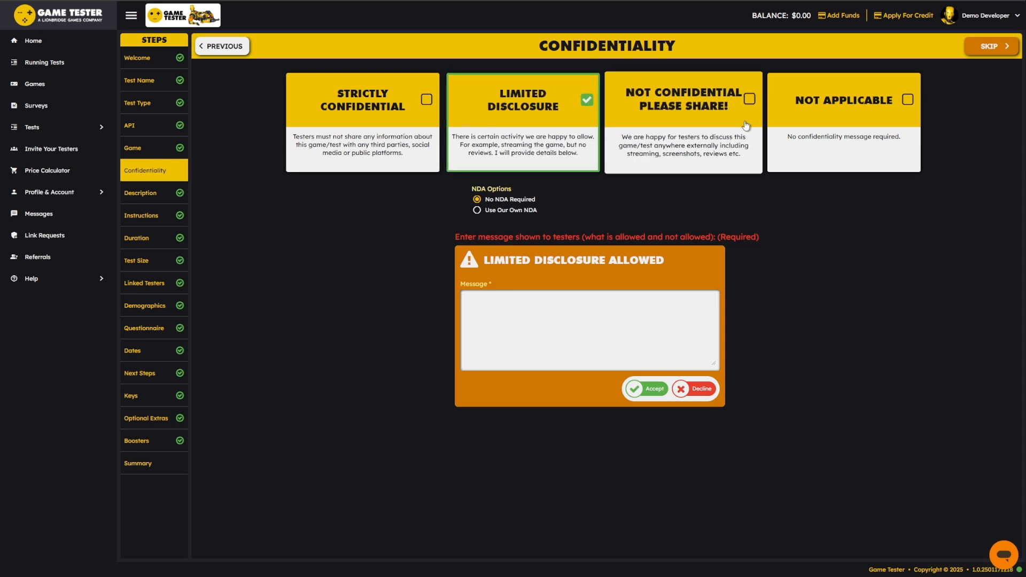
left_click(802, 170)
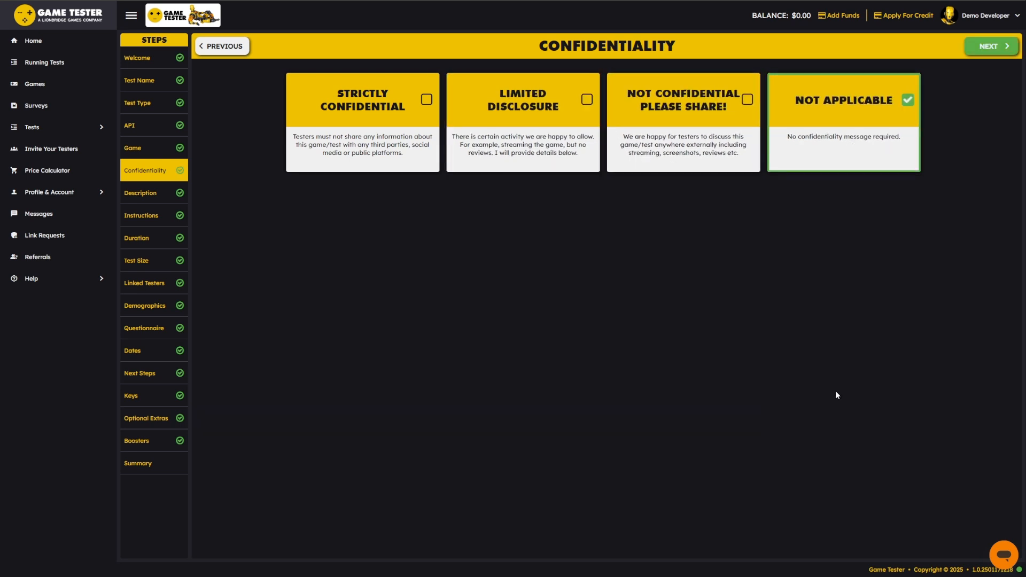
left_click(336, 171)
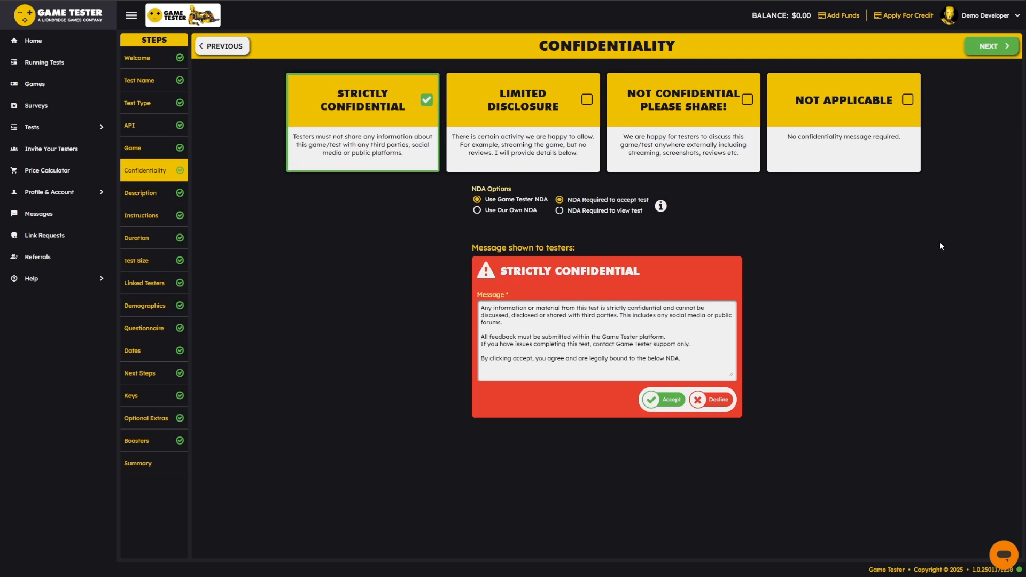
- Review the test's description and its completion requirements
left_click(163, 193)
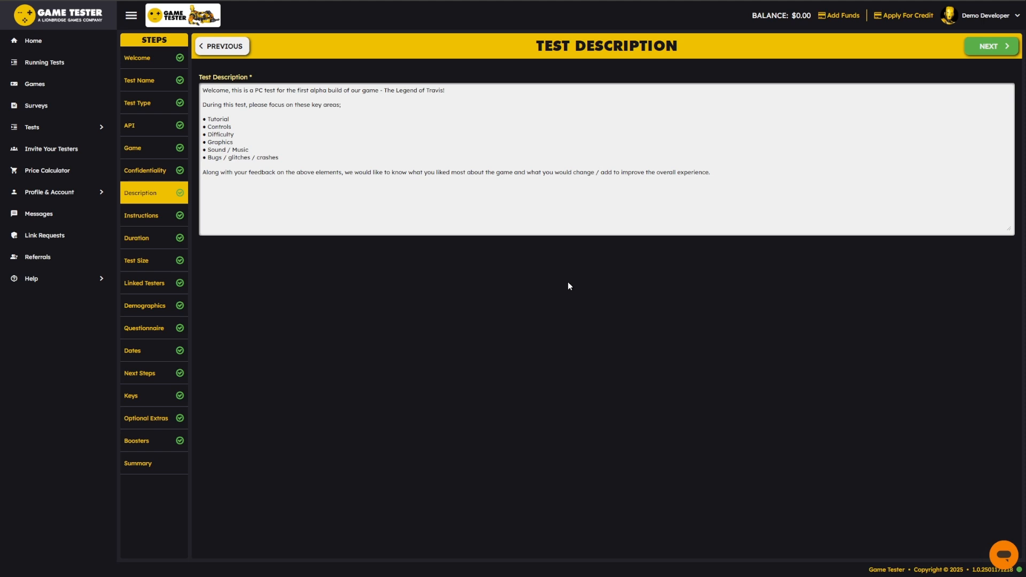
left_click(138, 217)
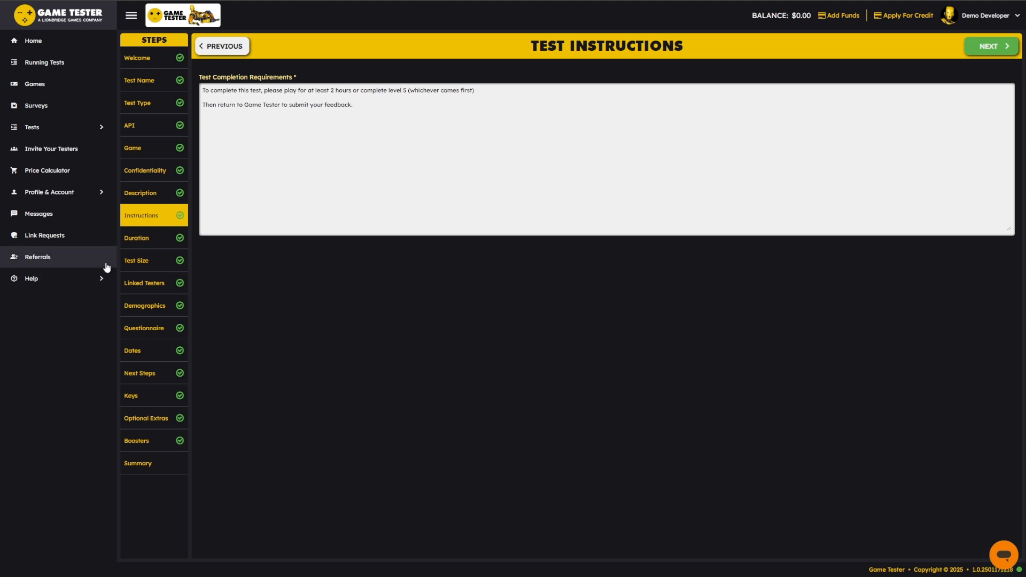
- Try the longitudinal test duration with a minimum of 1 hour, view the per-day and total duration choices, and turn it off again
left_click(134, 243)
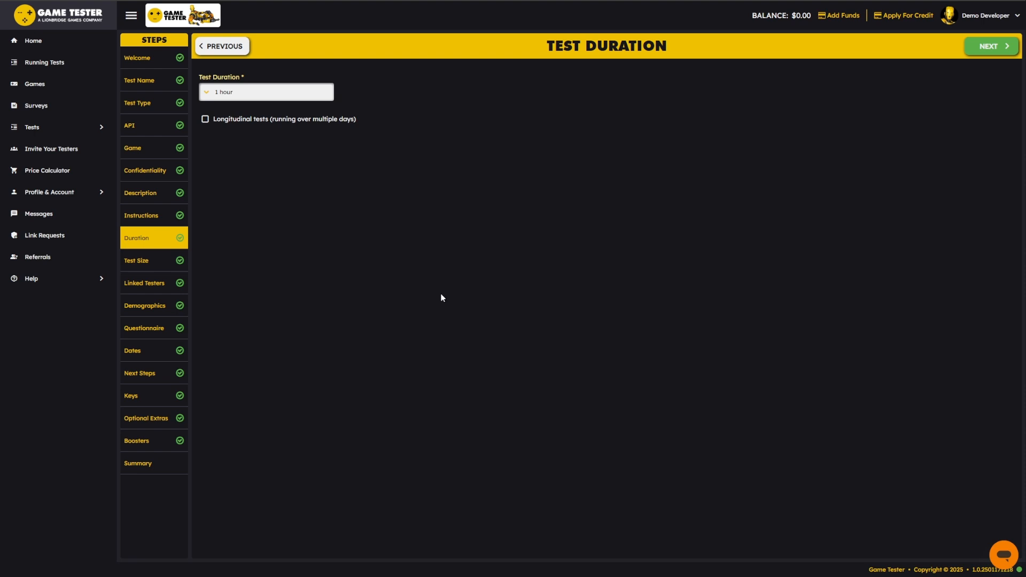
left_click(231, 120)
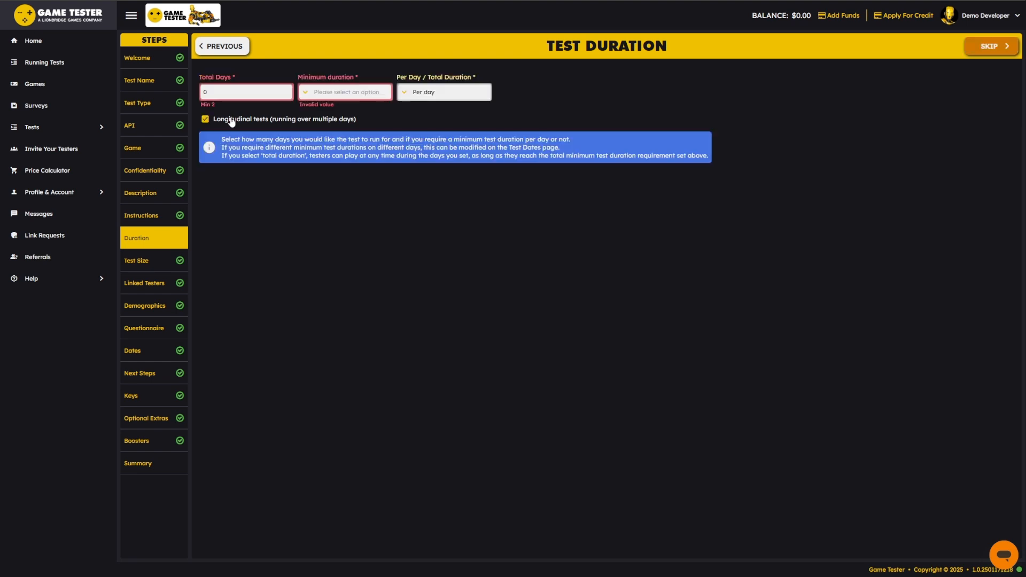
left_click(343, 99)
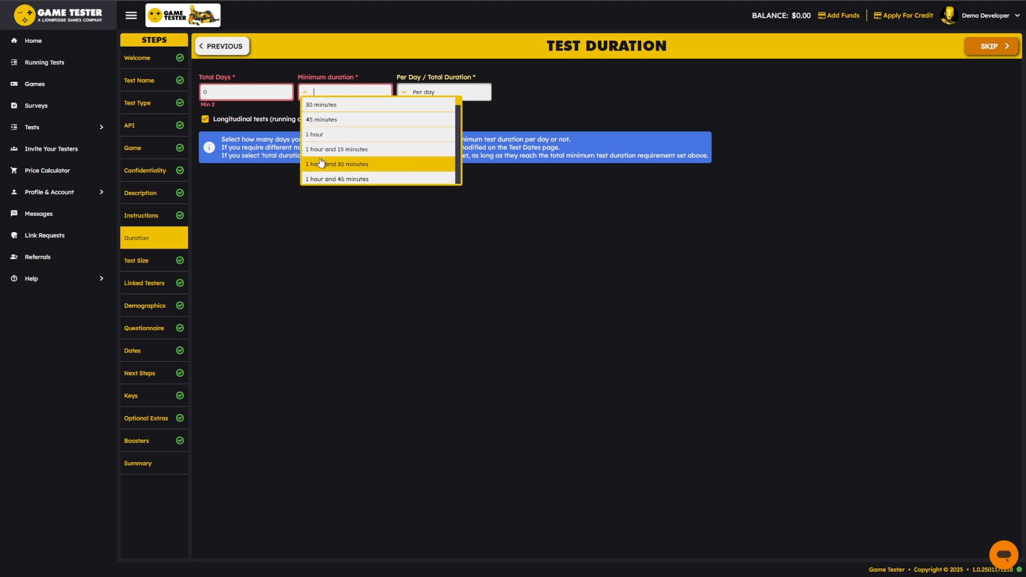
left_click(363, 133)
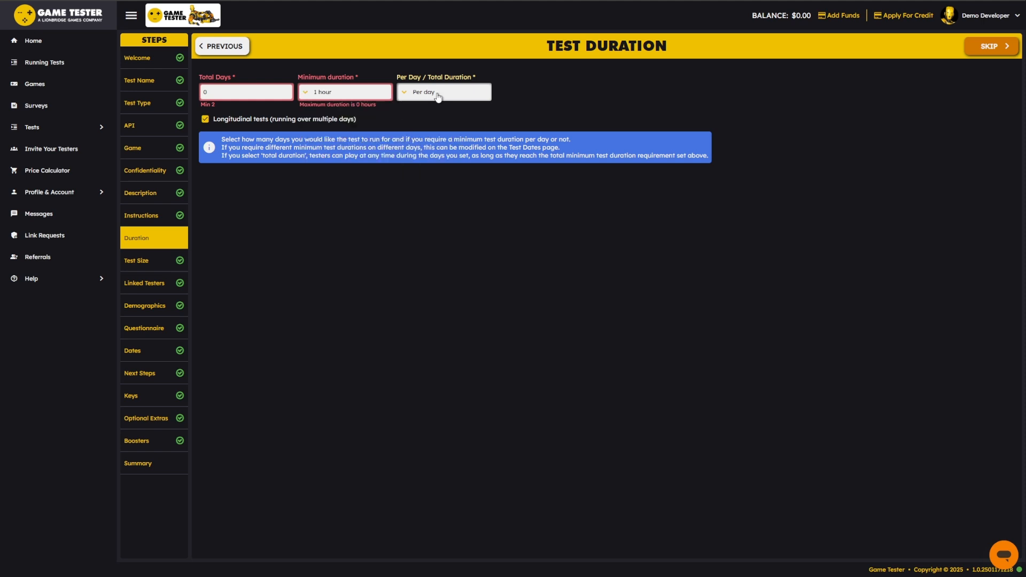
left_click(438, 94)
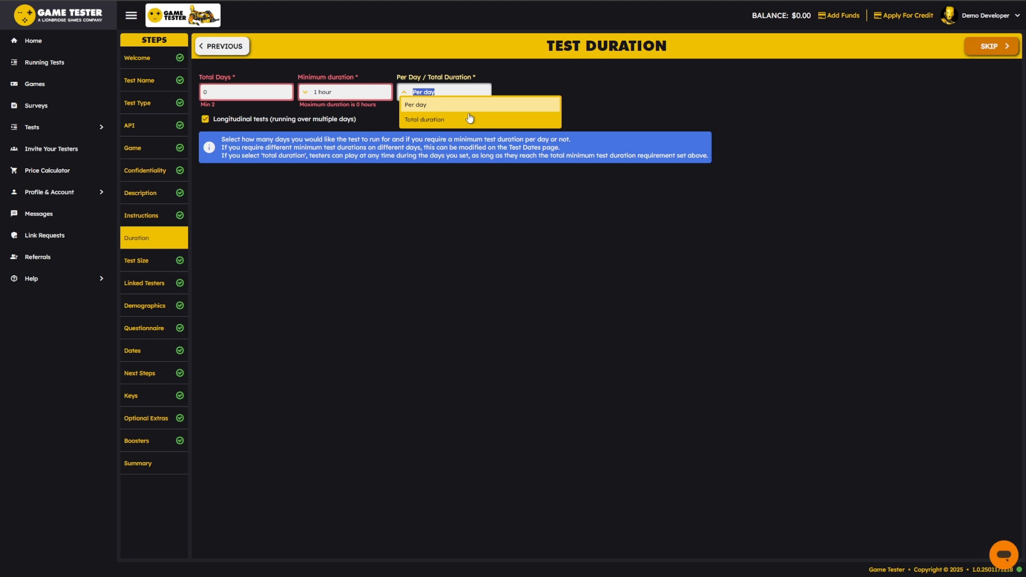
left_click(227, 120)
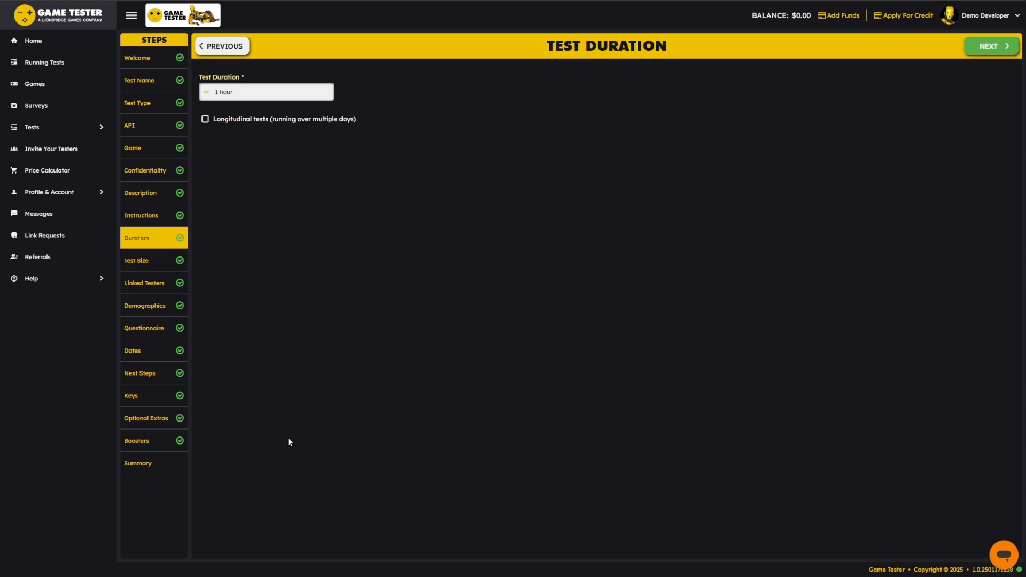
- Split the test size into 2 tests and set the assignment type to Single test per user, auto-assigned
left_click(151, 261)
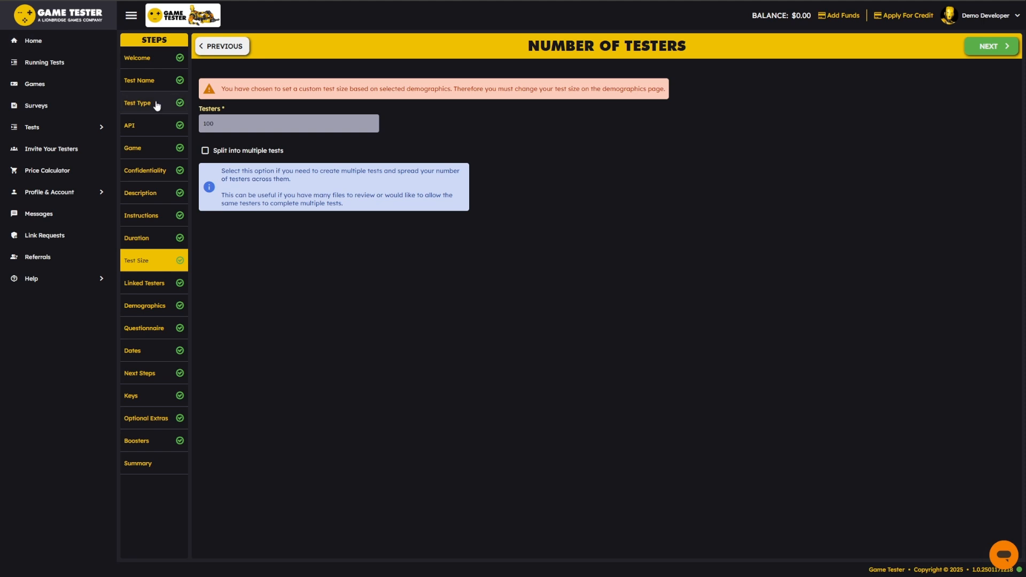
left_click(237, 153)
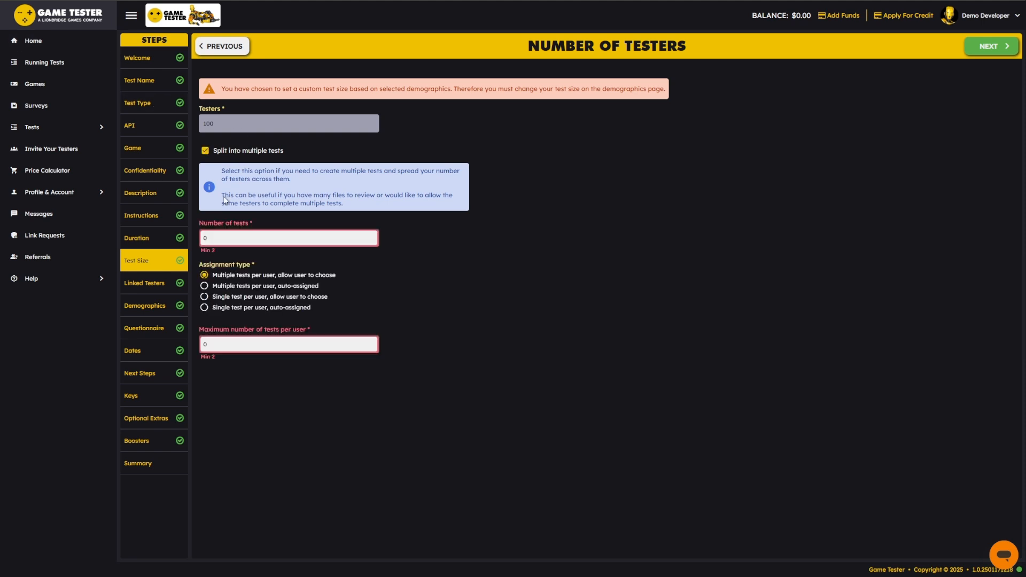
type("2")
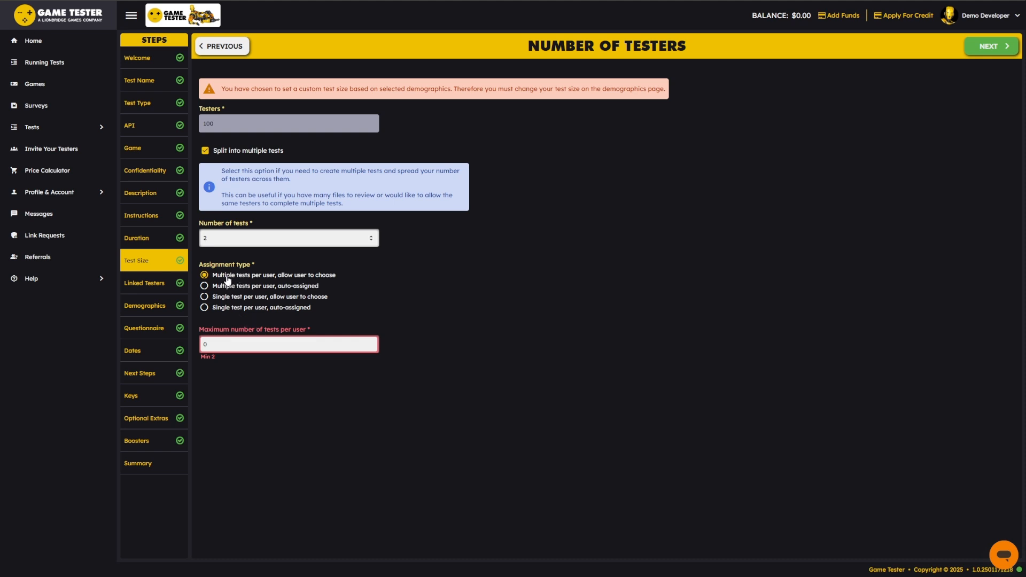
left_click(222, 309)
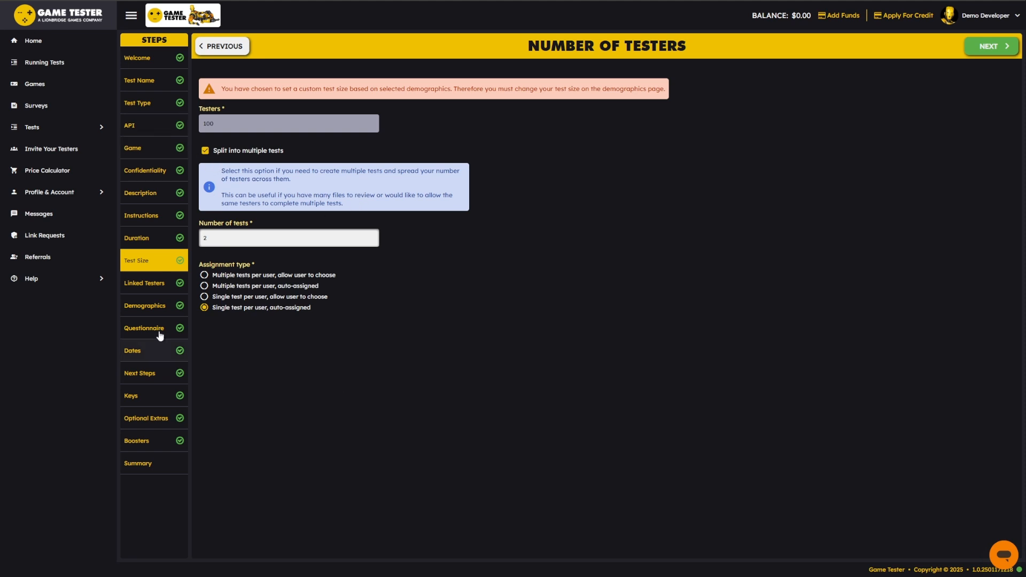
- Check the linked tester options and examine the settings of Target Group 1's demographic filter without saving changes
left_click(155, 289)
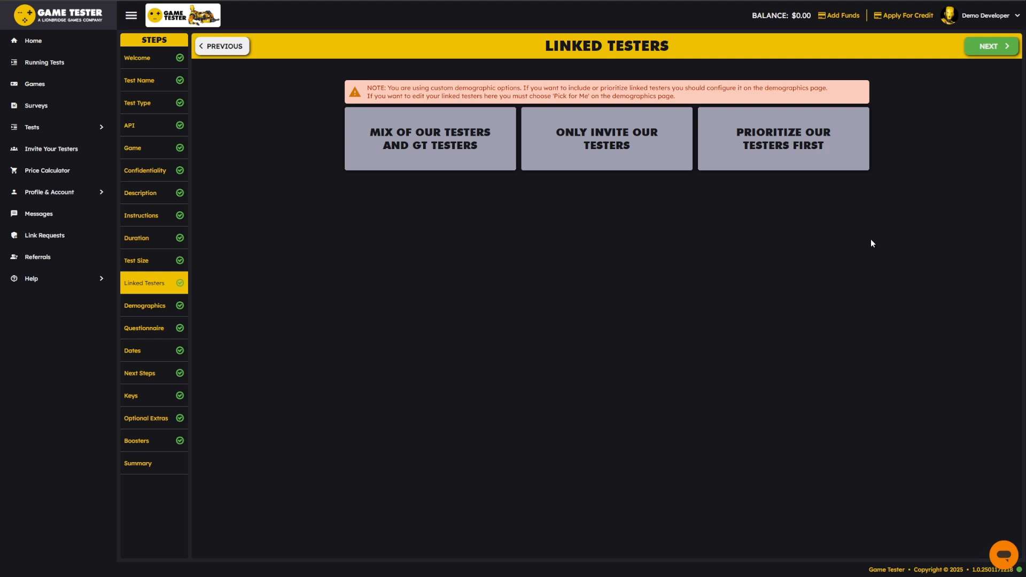
left_click(140, 307)
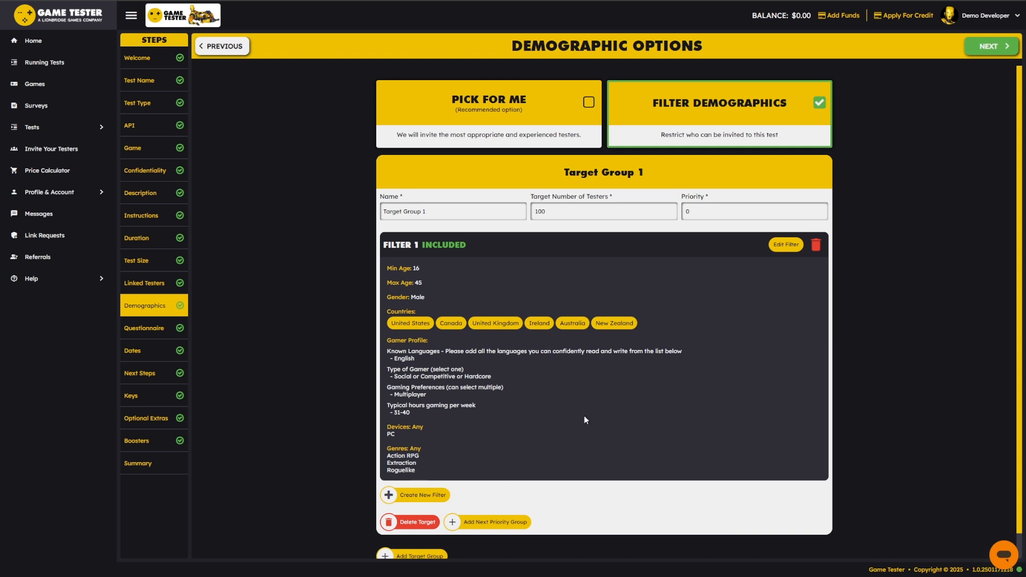
left_click(786, 245)
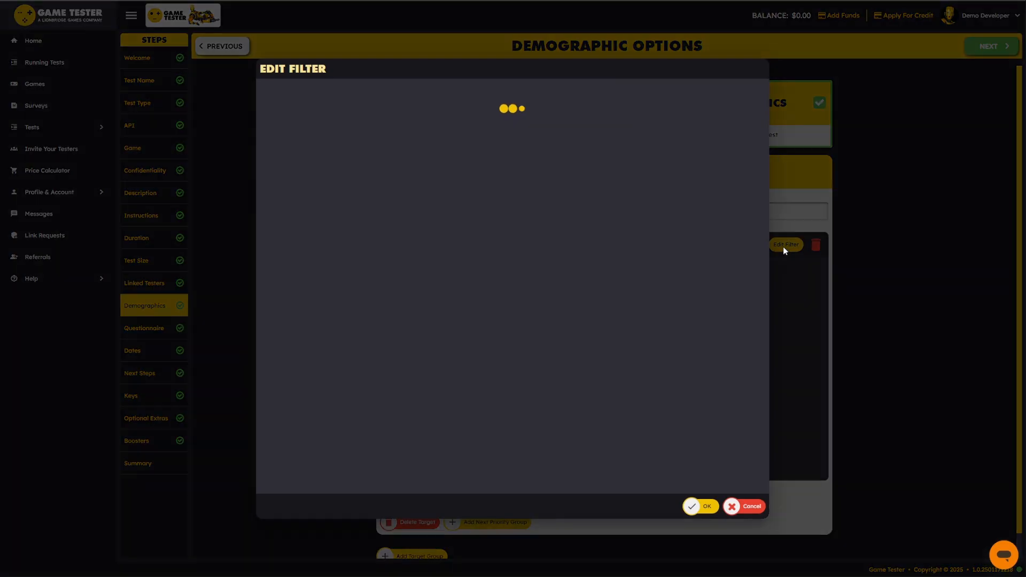
scroll(312, 199, "down", 20)
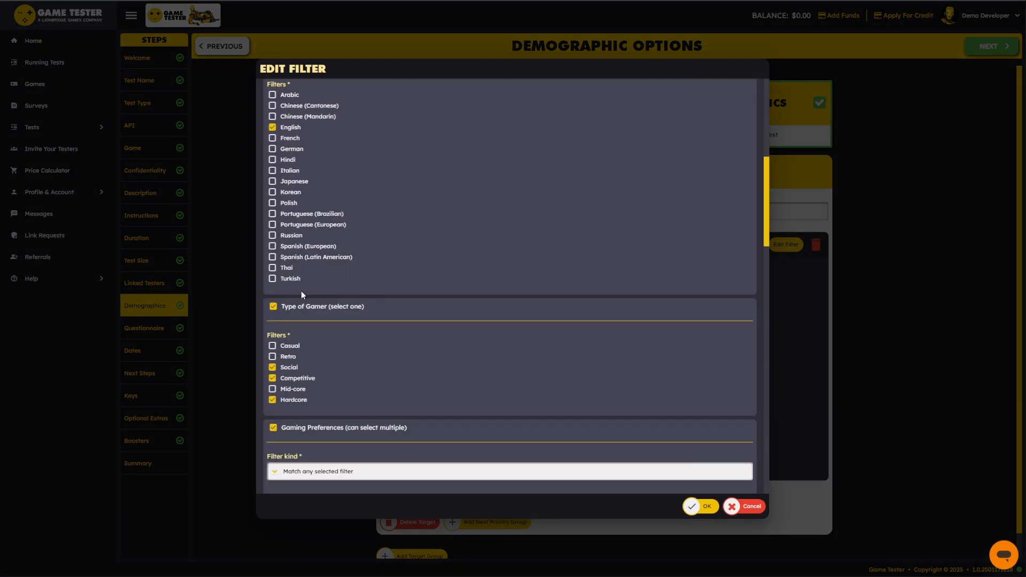
scroll(345, 293, "up", 20)
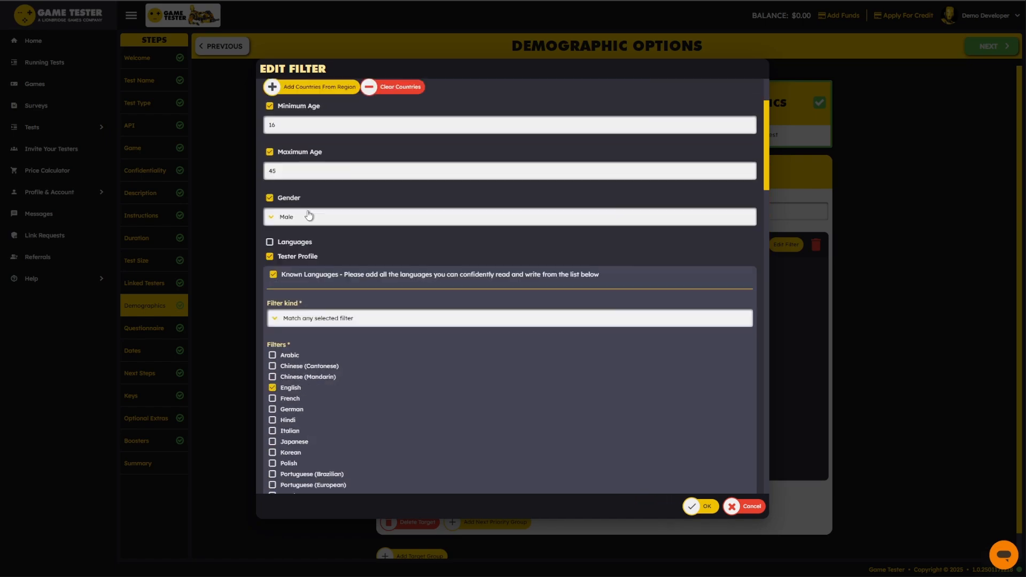
left_click(754, 507)
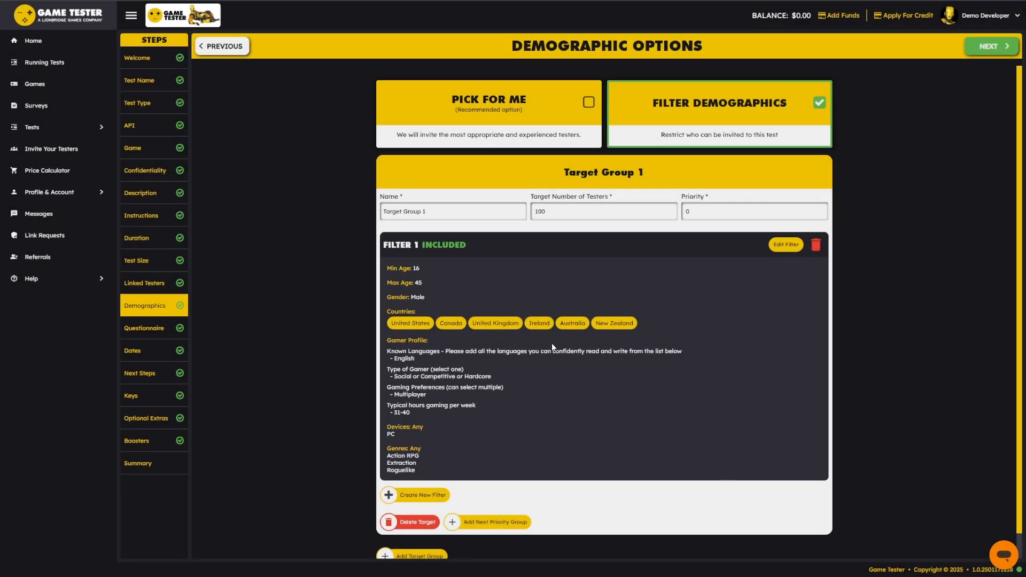
- Add another target group to the demographics with a target number of 50 testers
scroll(442, 288, "down", 1)
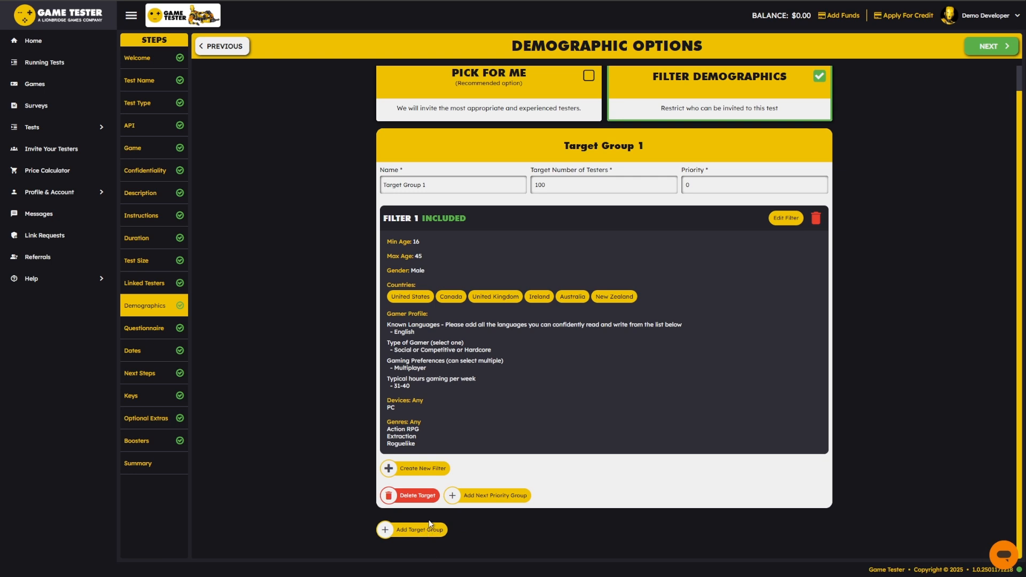
left_click(420, 530)
scroll(573, 419, "down", 3)
left_click(587, 438)
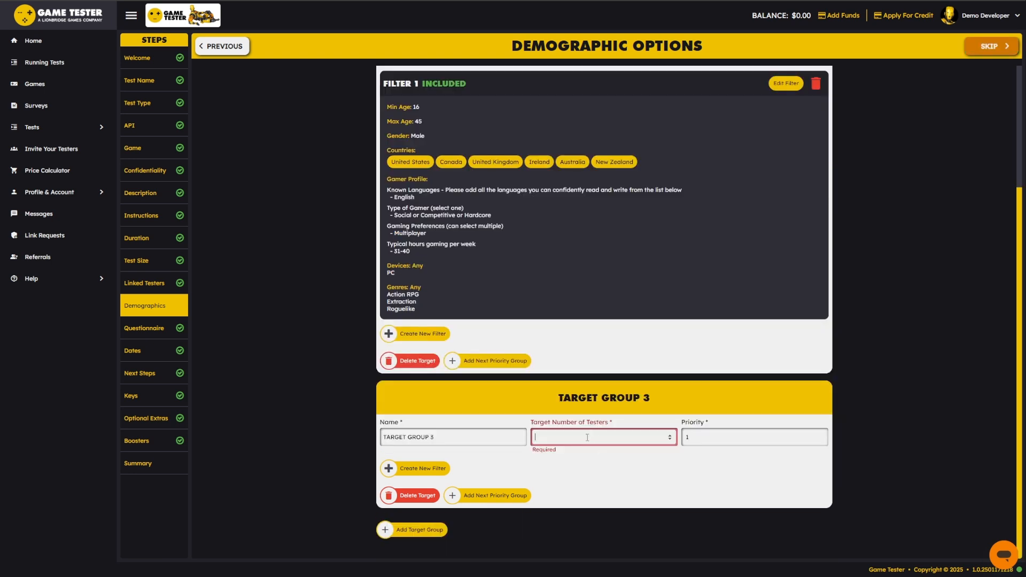
type("50")
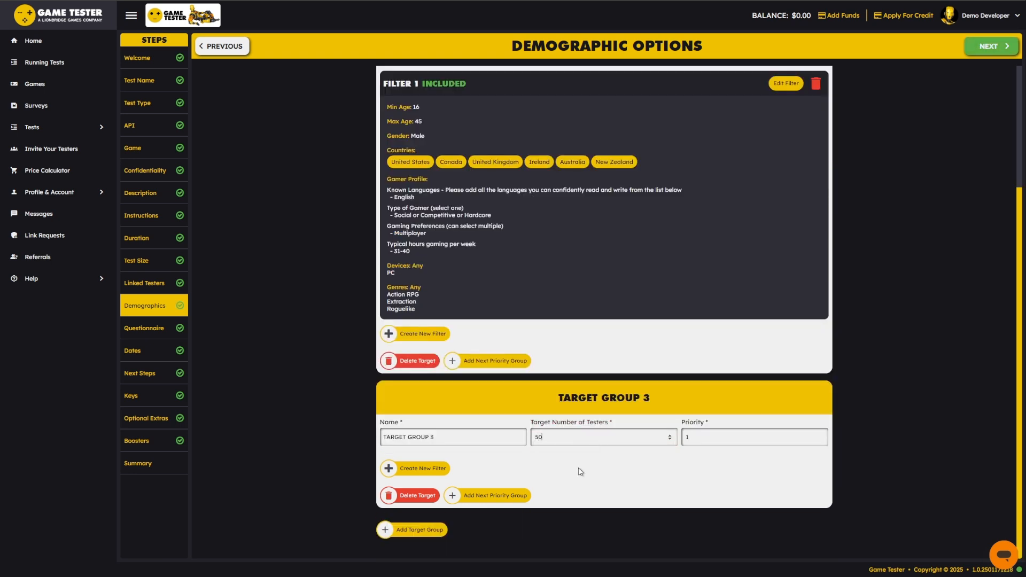
- Create an included filter for the new target group that restricts gender to Female
left_click(438, 474)
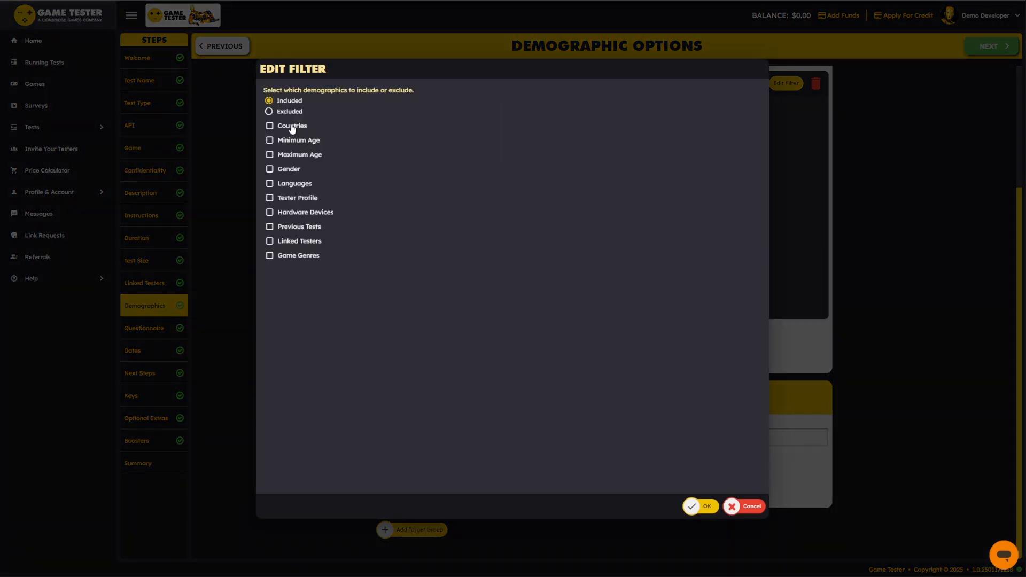
left_click(291, 170)
left_click(294, 221)
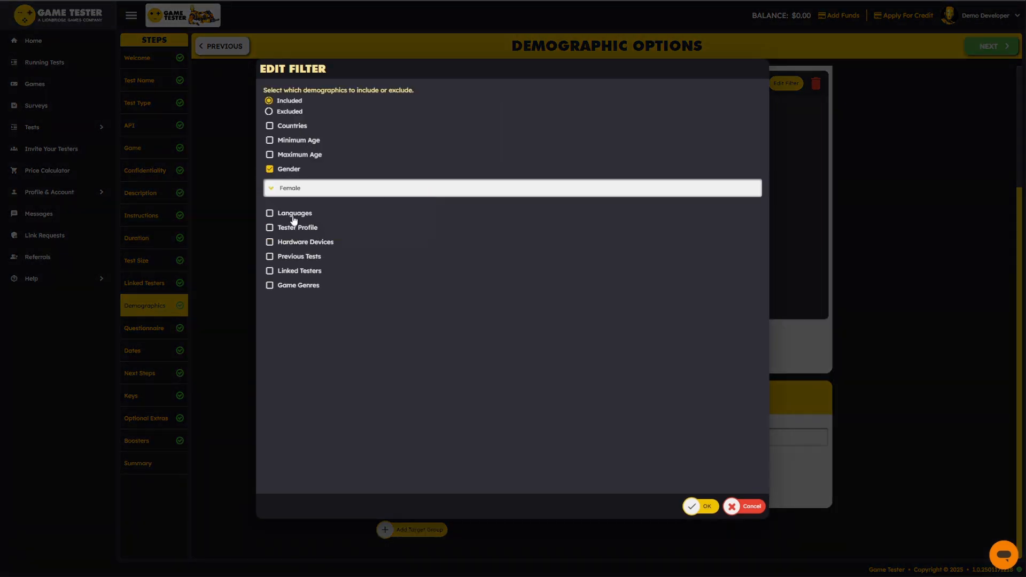
left_click(697, 506)
- Review both target groups and switch the demographic option to Pick For Me
scroll(601, 487, "down", 2)
scroll(631, 471, "up", 4)
scroll(646, 463, "down", 4)
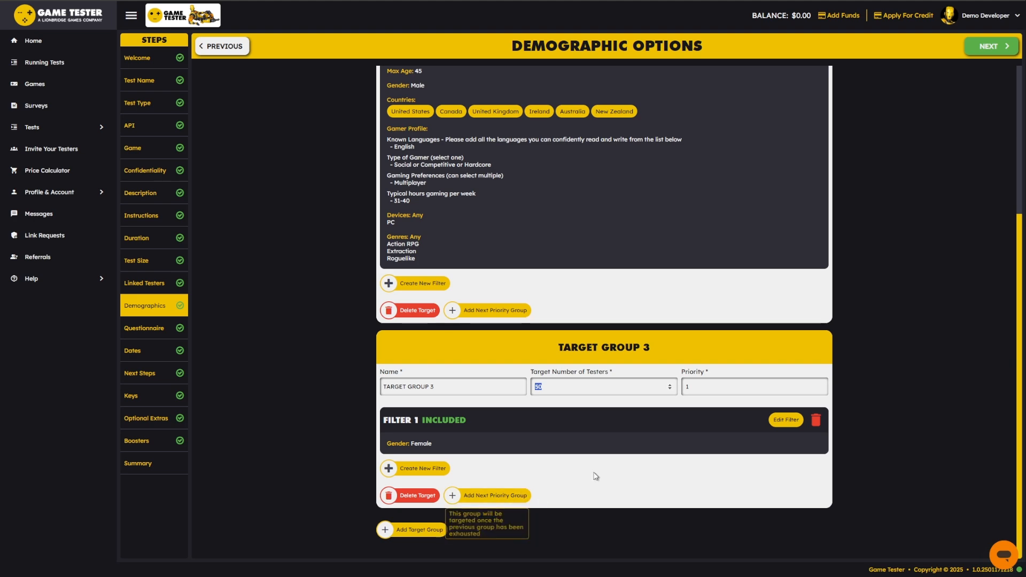
scroll(481, 374, "up", 4)
scroll(535, 369, "down", 3)
scroll(574, 376, "down", 1)
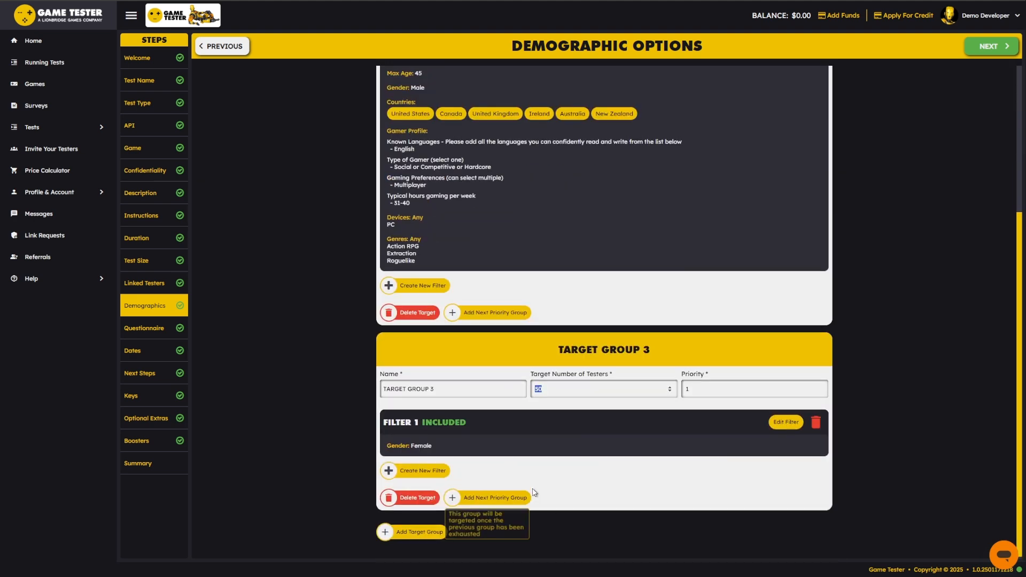
scroll(542, 500, "up", 4)
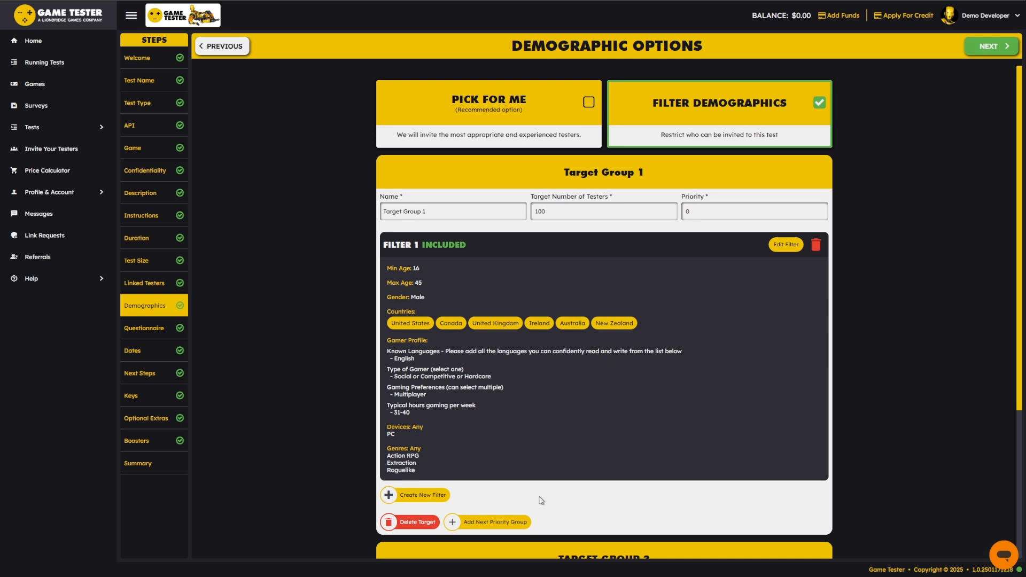
left_click(483, 106)
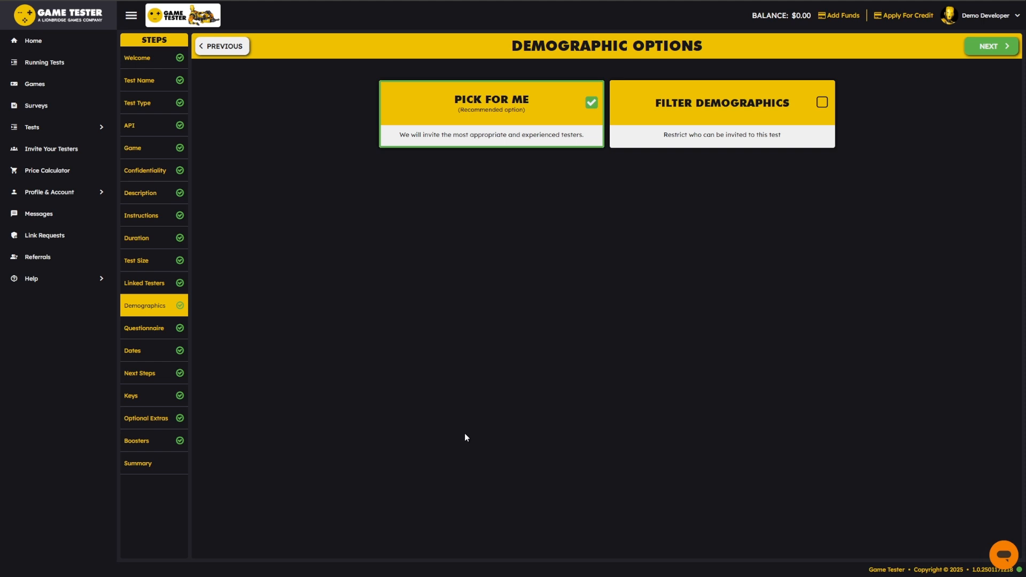
- View the questionnaire's empty New Step and preview its Do It For Me service without submitting a request
left_click(990, 46)
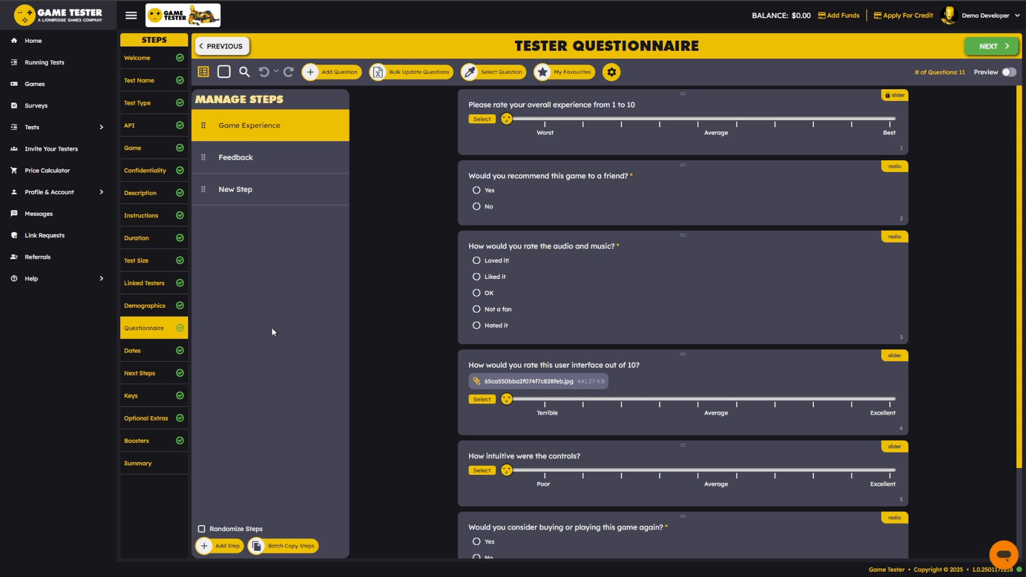
left_click(251, 190)
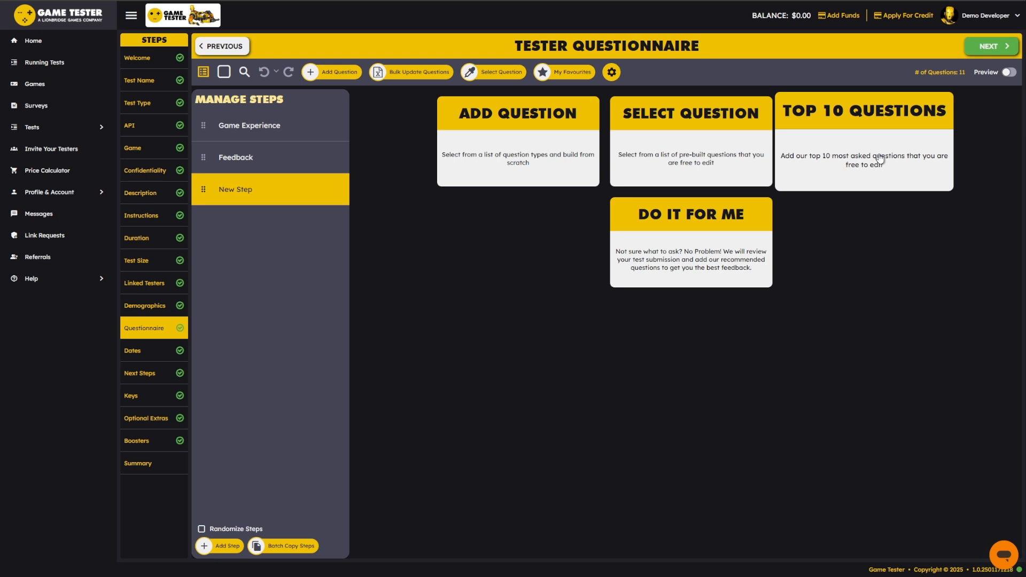
left_click(685, 279)
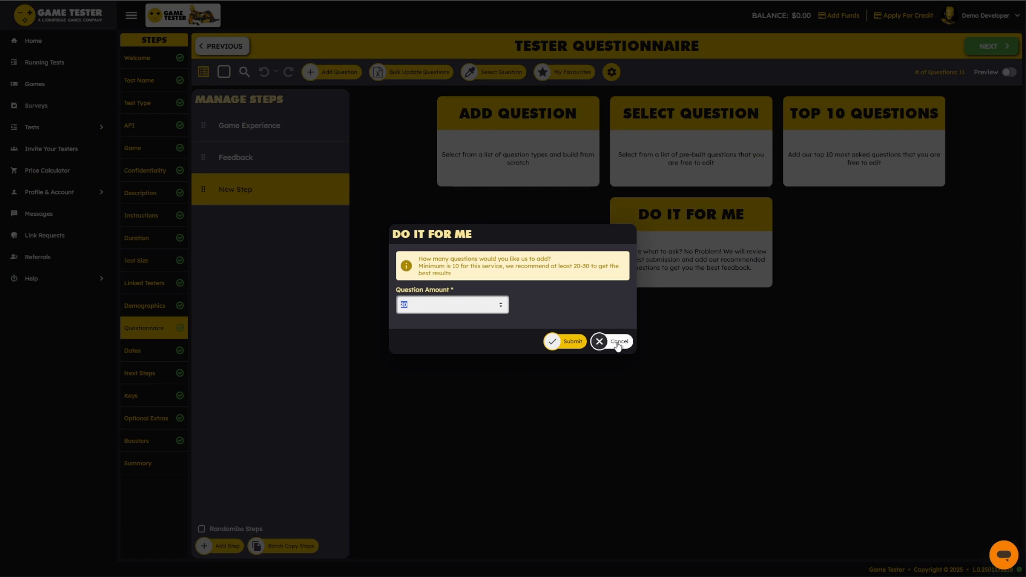
left_click(616, 342)
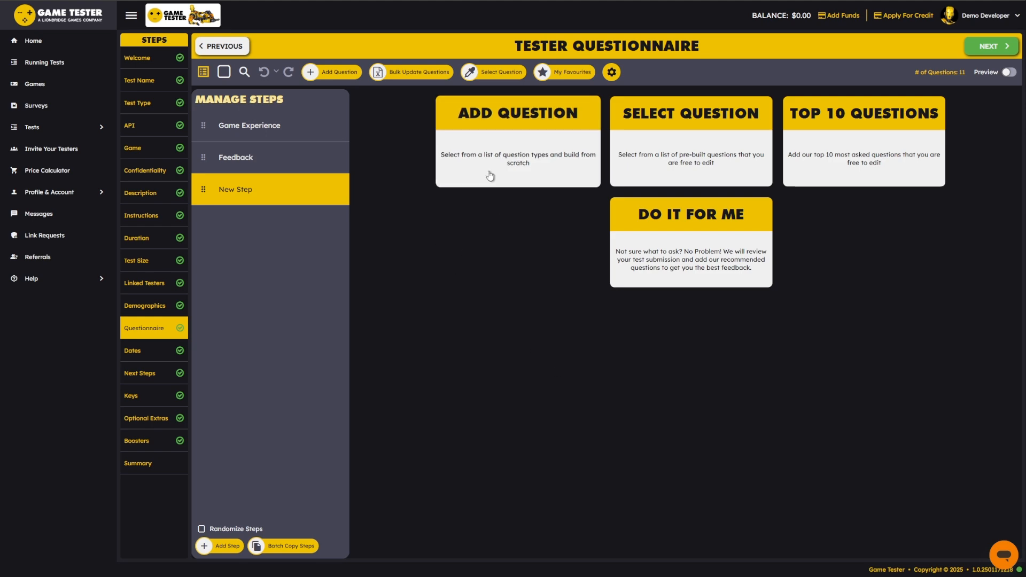
- Browse the question types available for the New Step and read the information on the Check List type
left_click(510, 153)
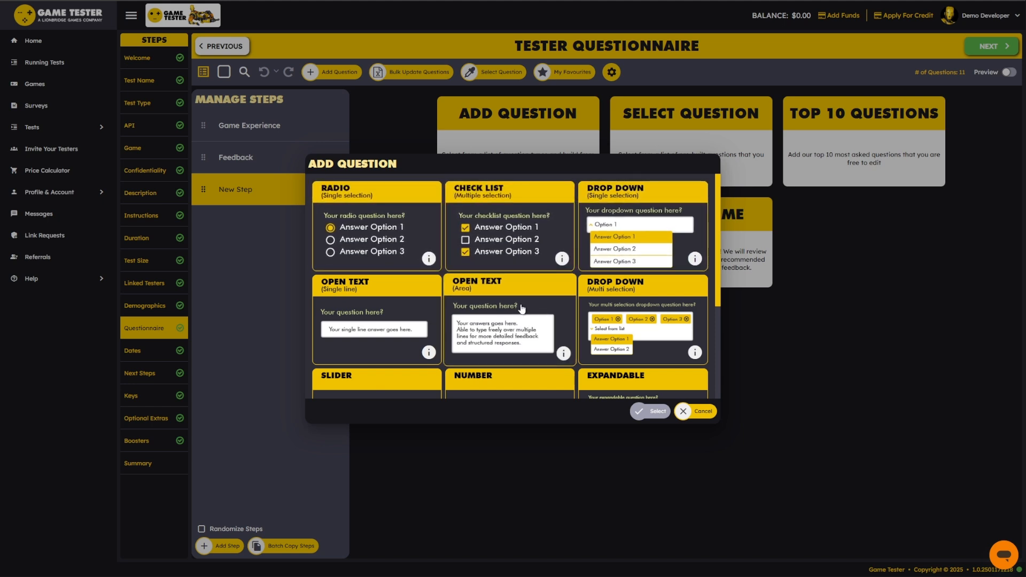
scroll(519, 304, "down", 2)
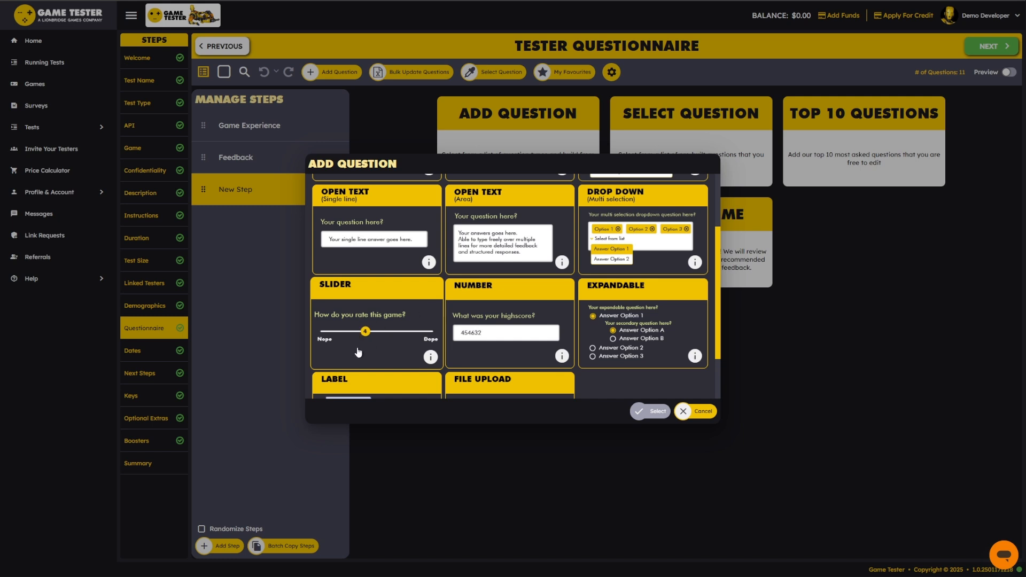
scroll(650, 321, "down", 1)
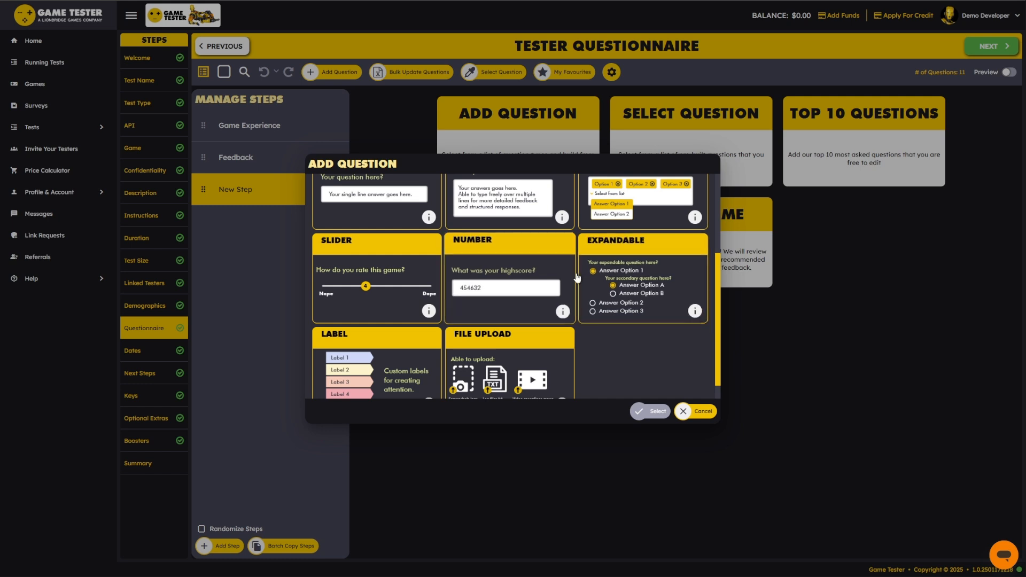
scroll(481, 348, "down", 1)
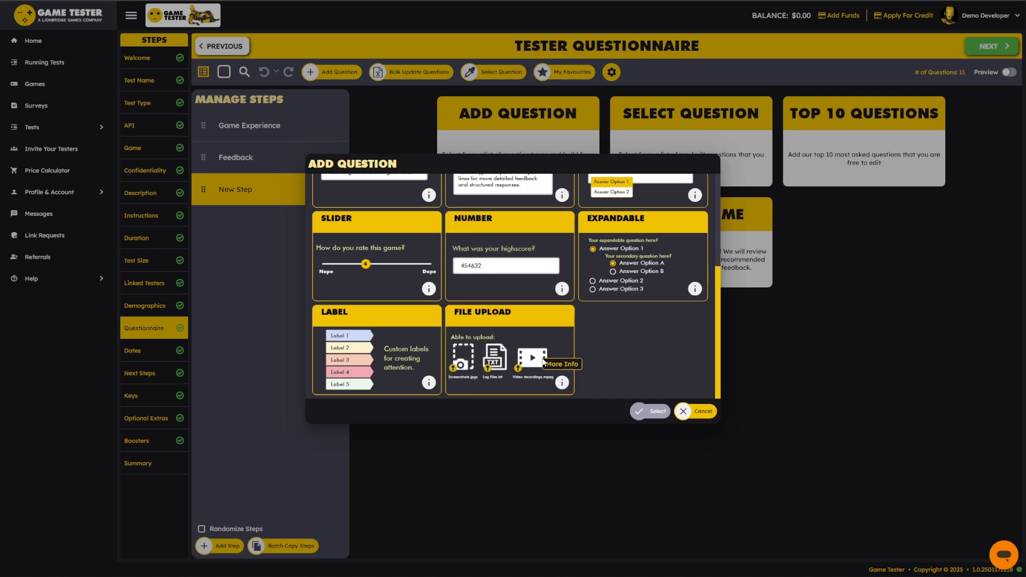
scroll(588, 300, "up", 3)
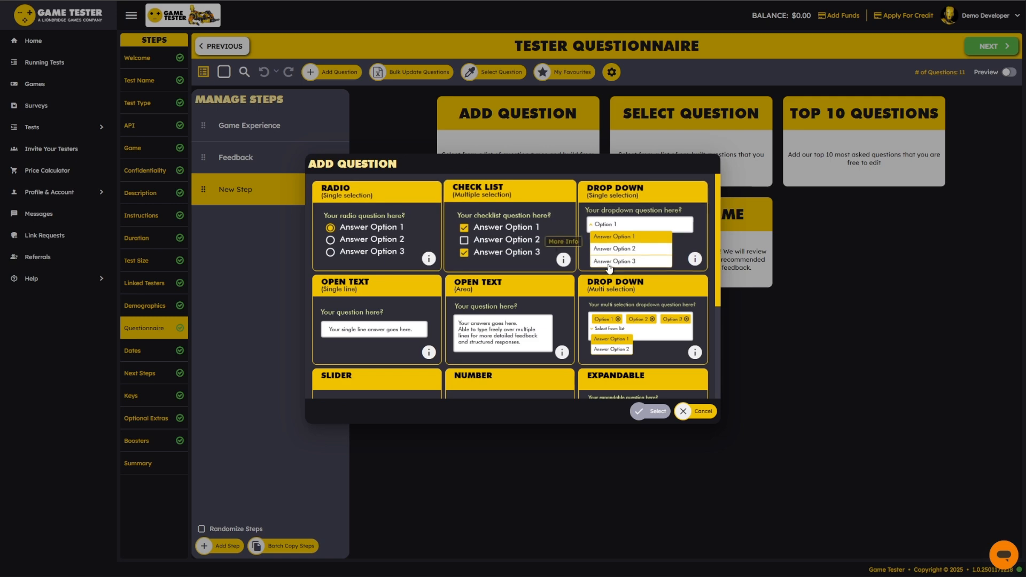
left_click(564, 260)
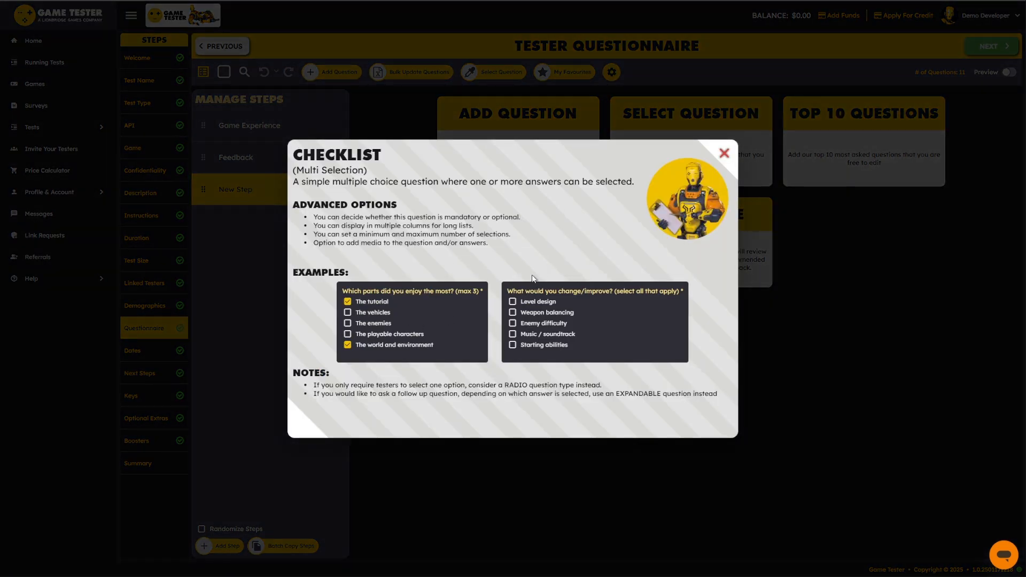
left_click(725, 155)
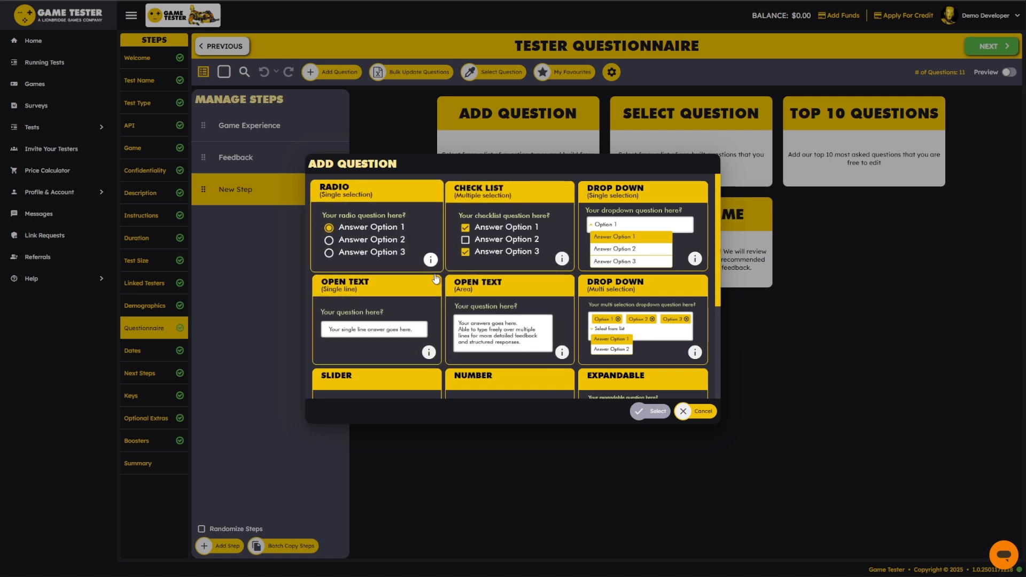
scroll(437, 280, "down", 3)
scroll(437, 289, "up", 3)
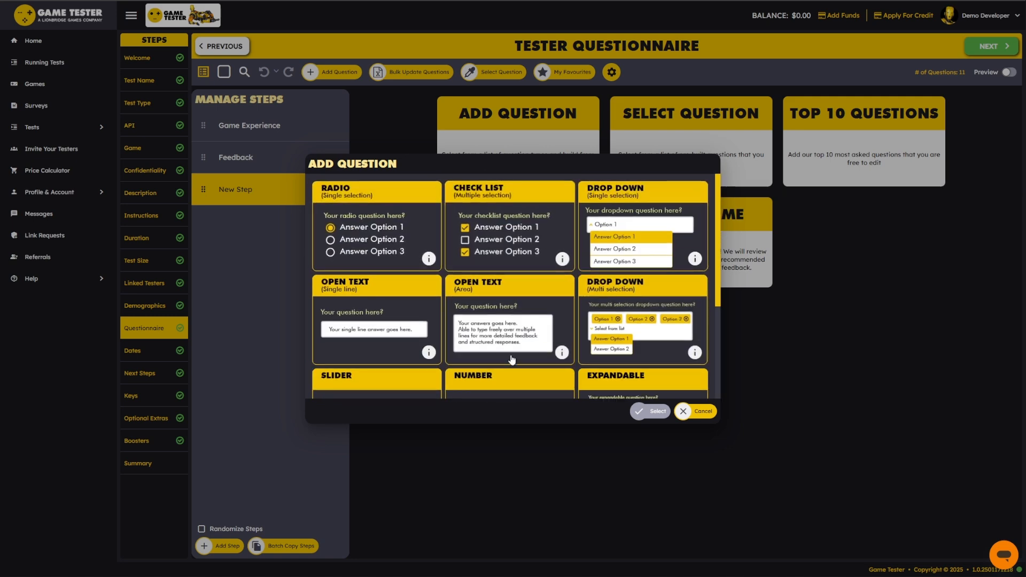
- Add a single-selection Radio question to the New Step and move its Option 2 above Option 1
left_click(389, 239)
left_click(657, 412)
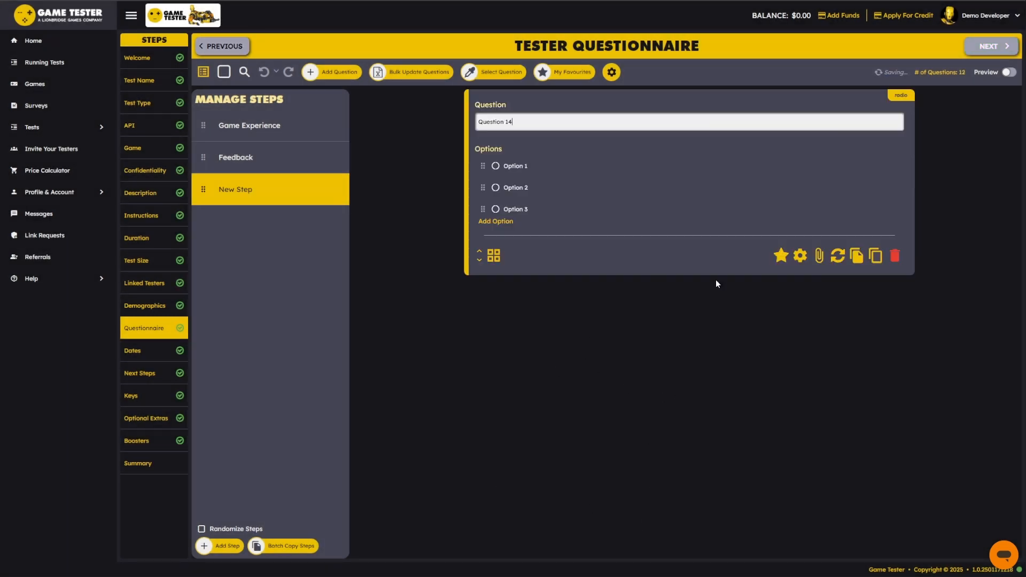
key("ctrl+a")
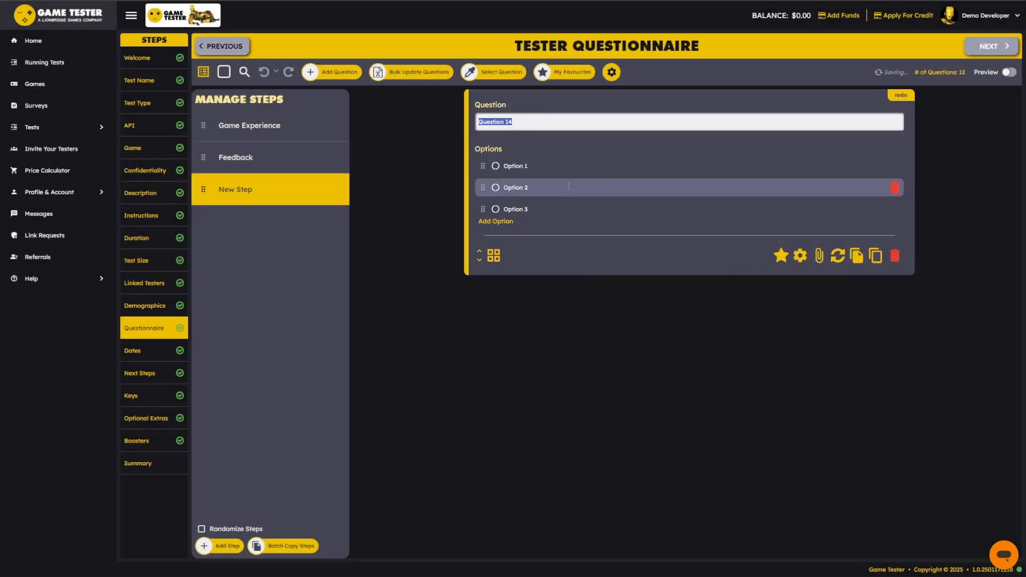
key("Tab")
key("Tab")
key("Tab")
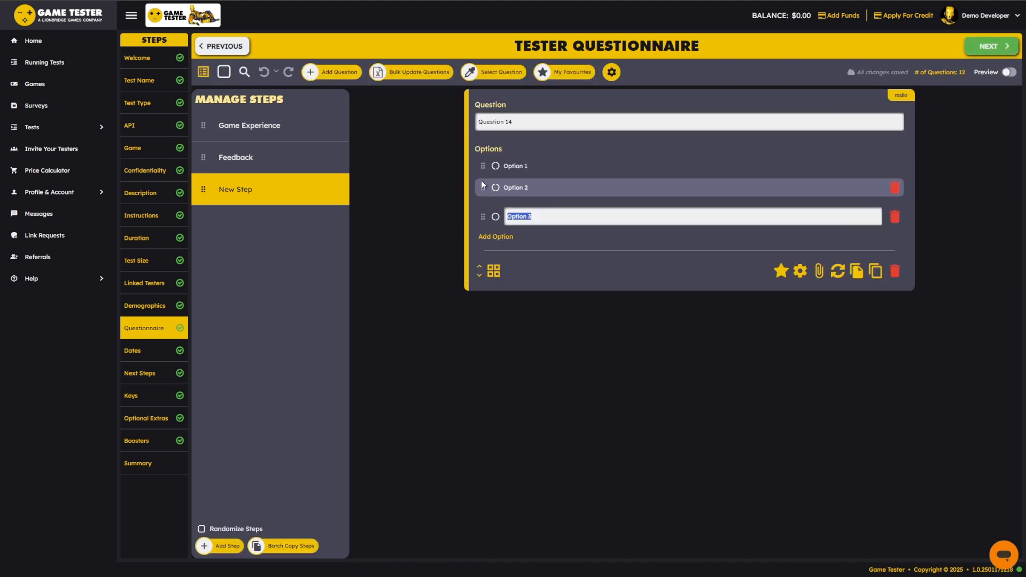
left_click_drag(481, 187, 483, 166)
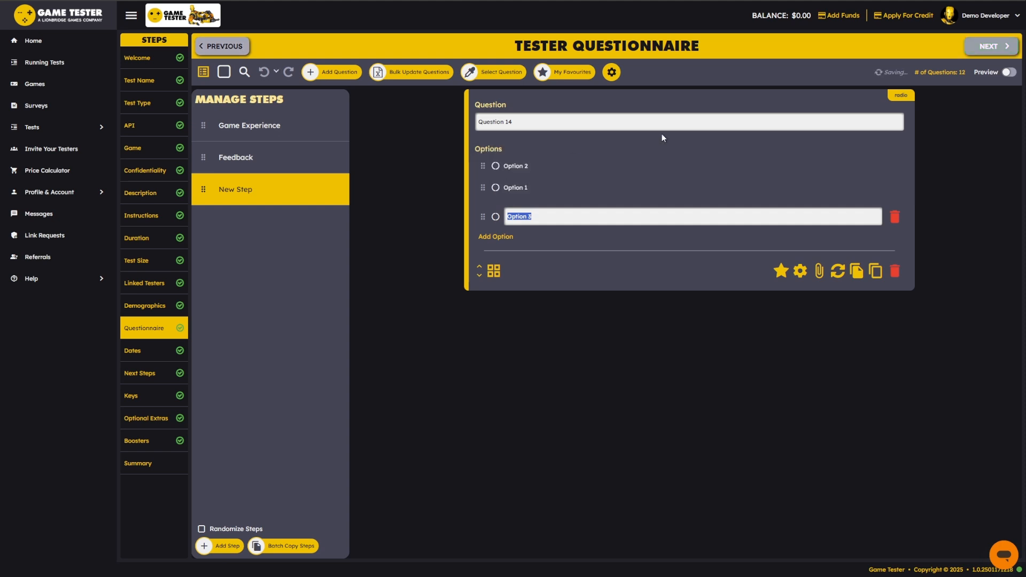
left_click(738, 335)
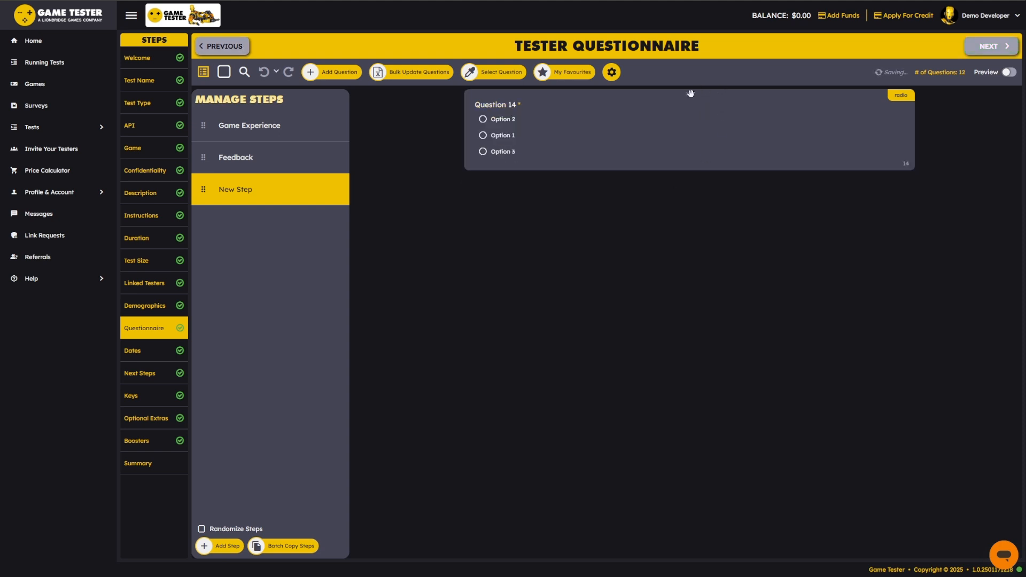
- Reopen the new radio question and view its advanced options
mouse_move(688, 92)
left_mouse_down()
mouse_move(691, 151)
mouse_move(697, 98)
left_mouse_up()
left_click(520, 118)
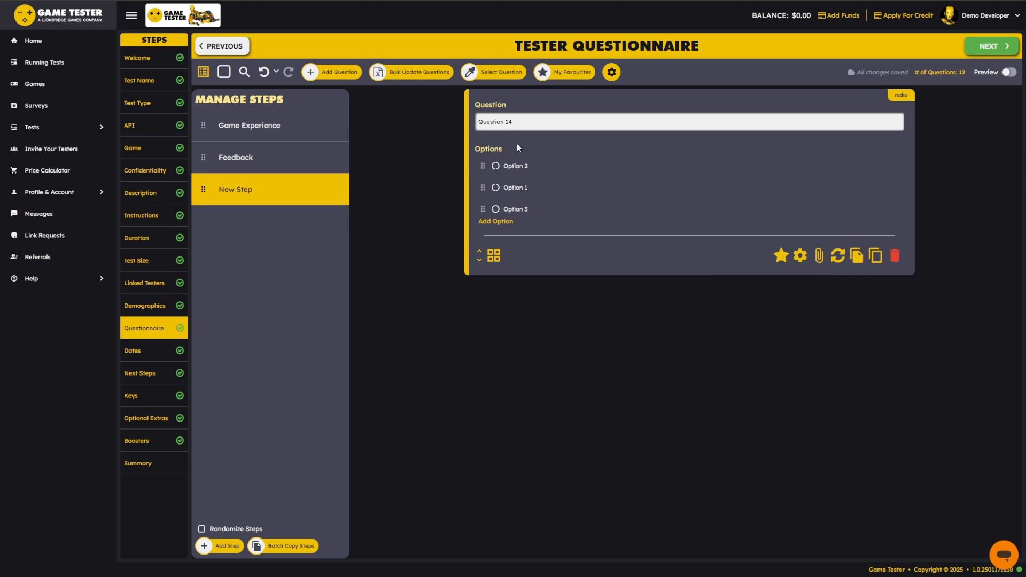
left_click(801, 257)
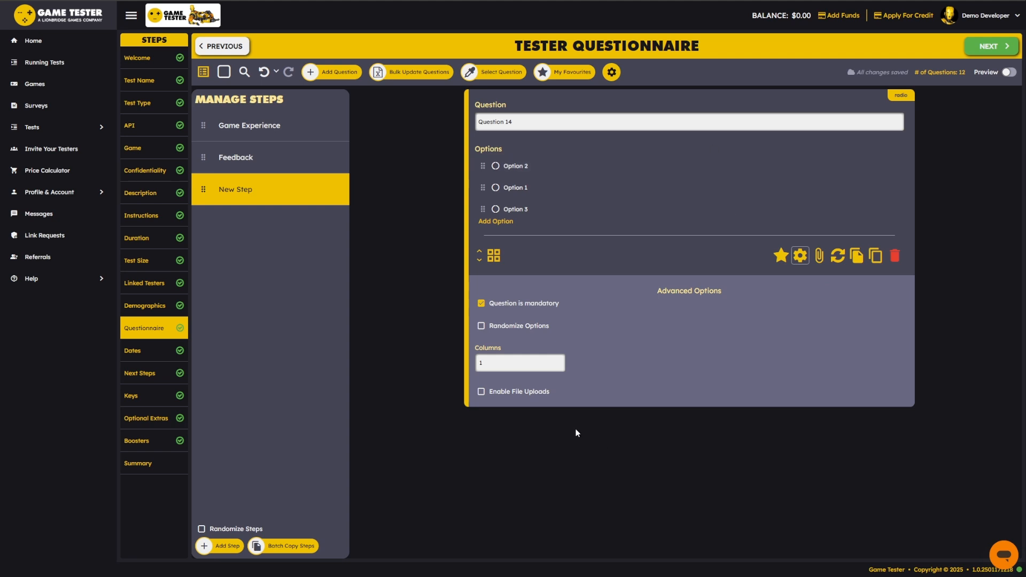
left_click(367, 252)
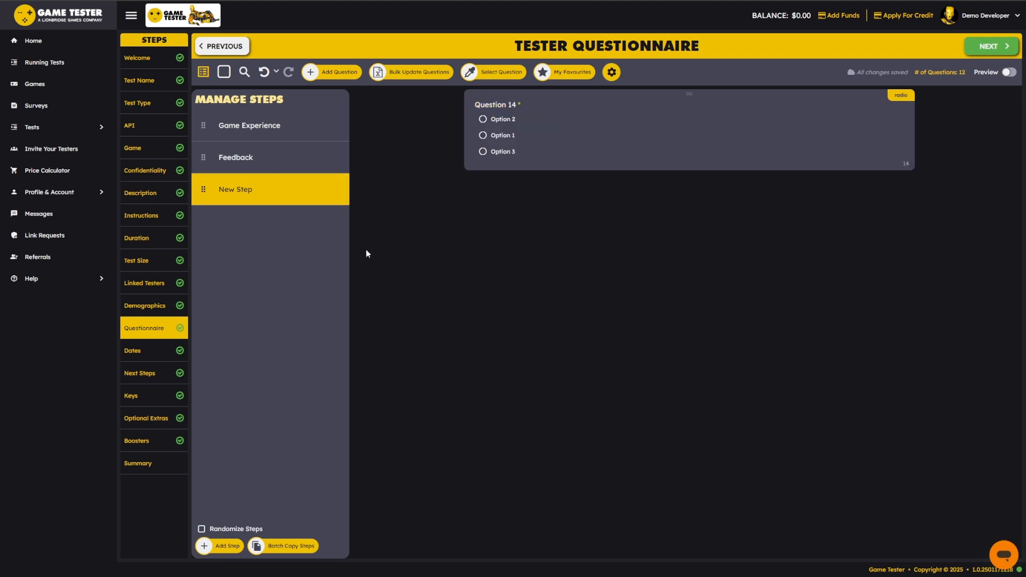
- Review the questions in the Game Experience and Feedback steps
left_click(285, 127)
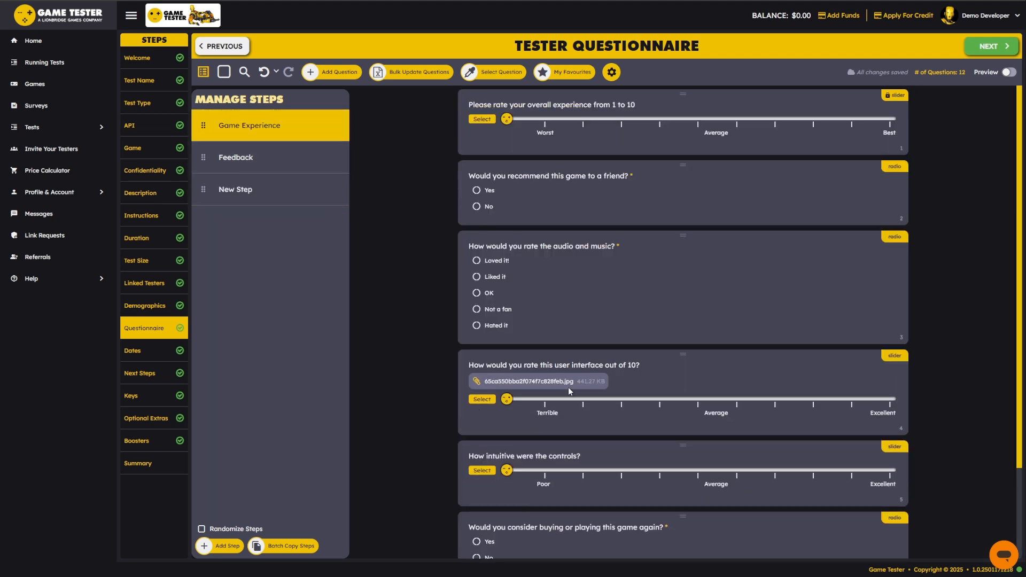
scroll(604, 305, "down", 2)
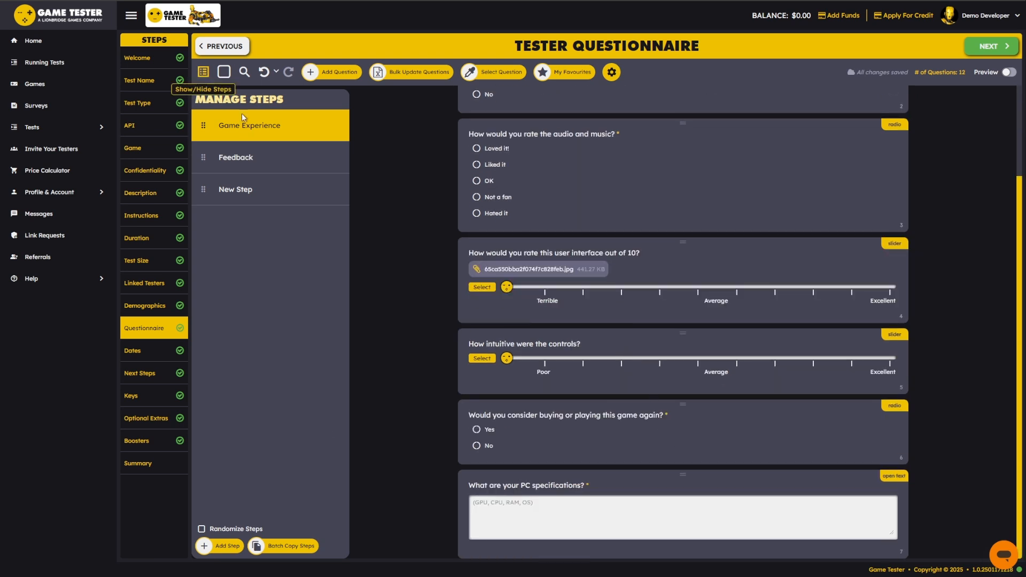
left_click(260, 159)
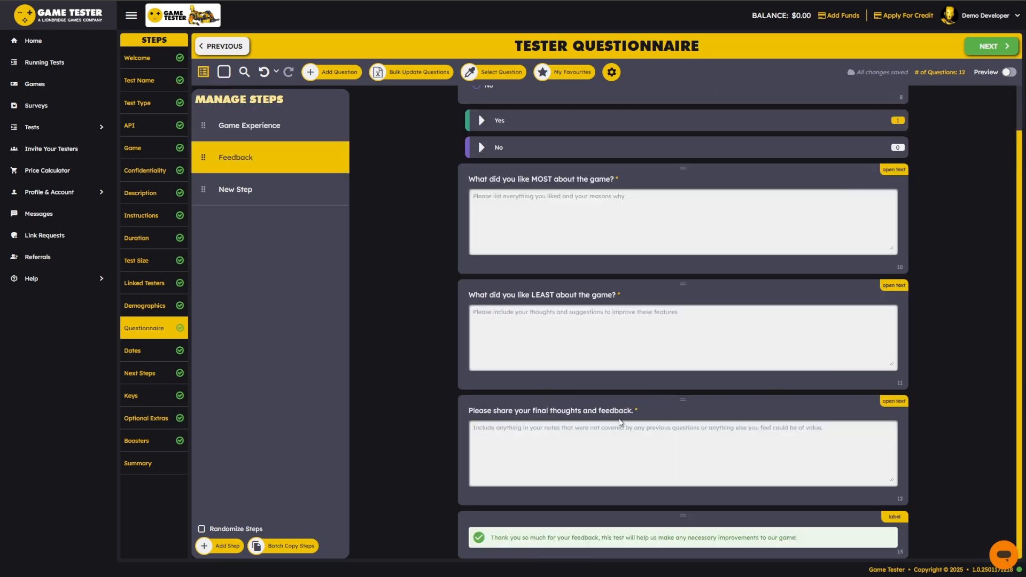
scroll(620, 422, "up", 1)
- Examine the advanced options of the "What did you like MOST about the game?" question, including its minimum and maximum character counts
left_click(634, 236)
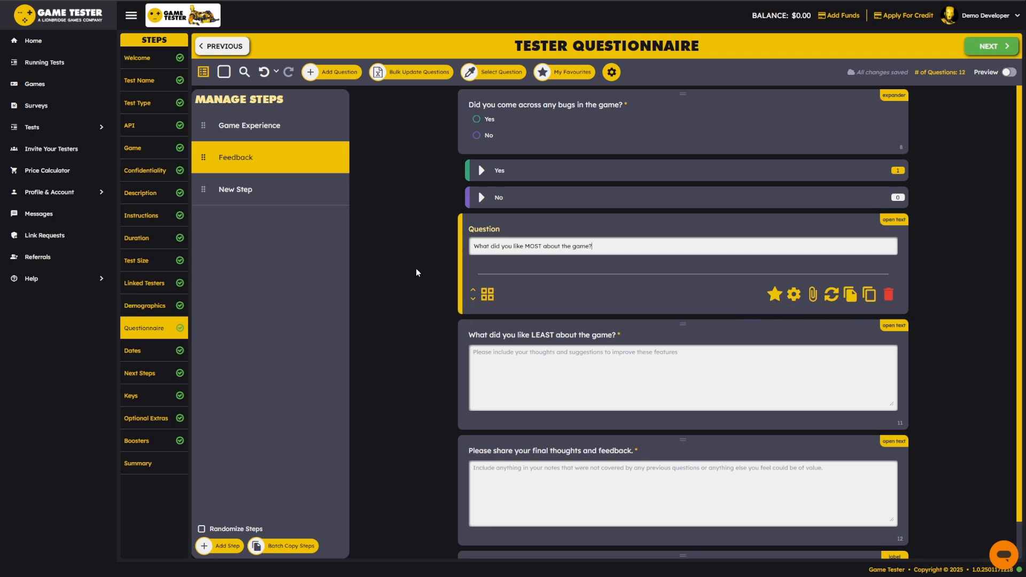
left_click(794, 295)
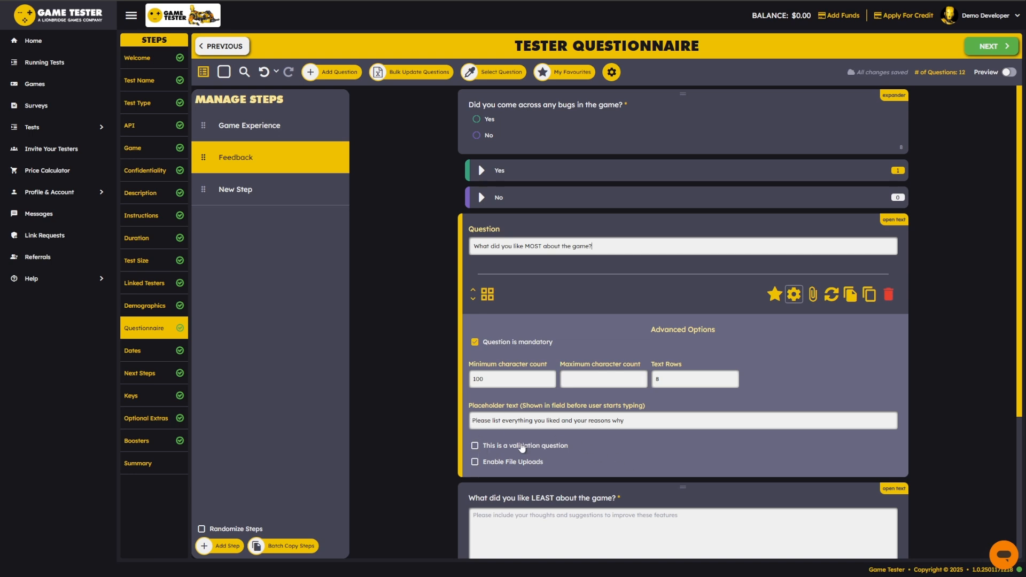
scroll(561, 448, "down", 2)
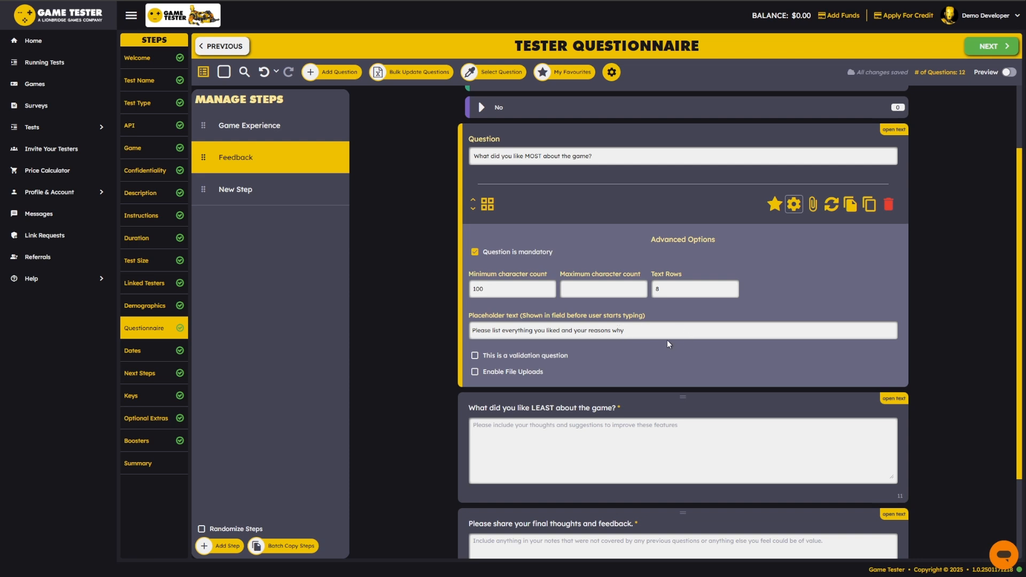
double_click(510, 290)
left_click(608, 296)
scroll(604, 291, "up", 2)
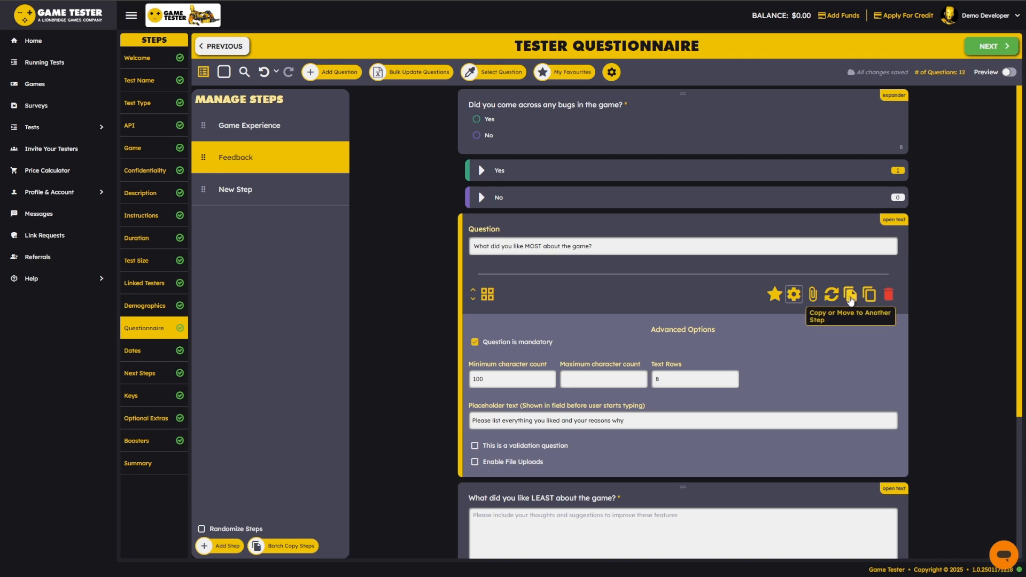
- View the question's copy or move choices and its duplicate dialog without making any copies
left_click(850, 298)
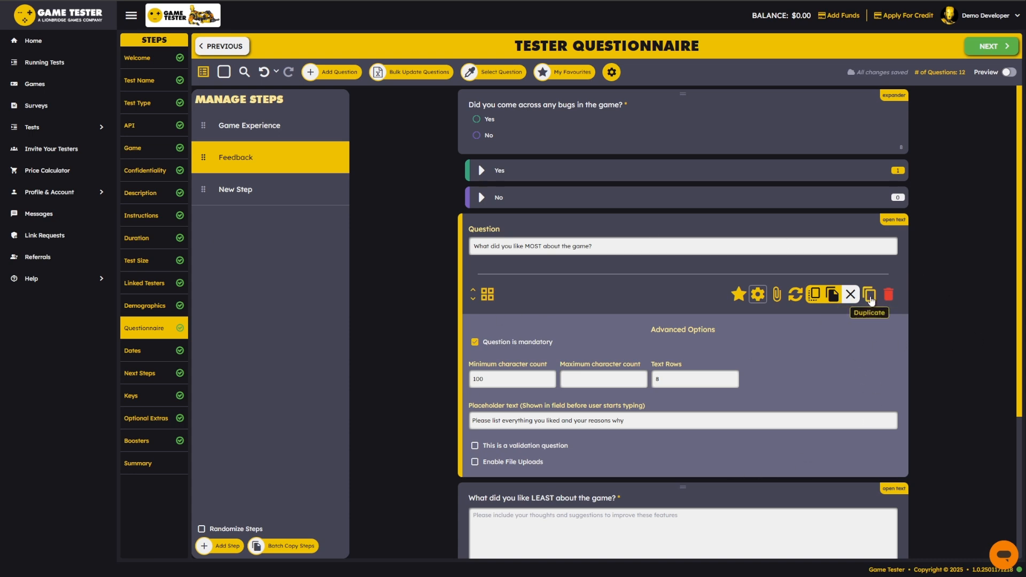
left_click(870, 296)
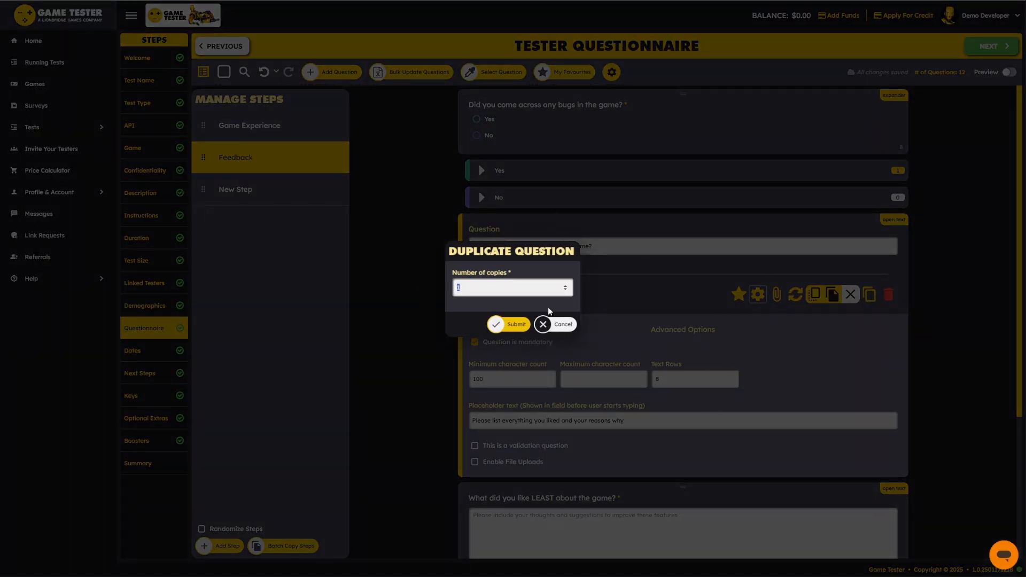
left_click(562, 325)
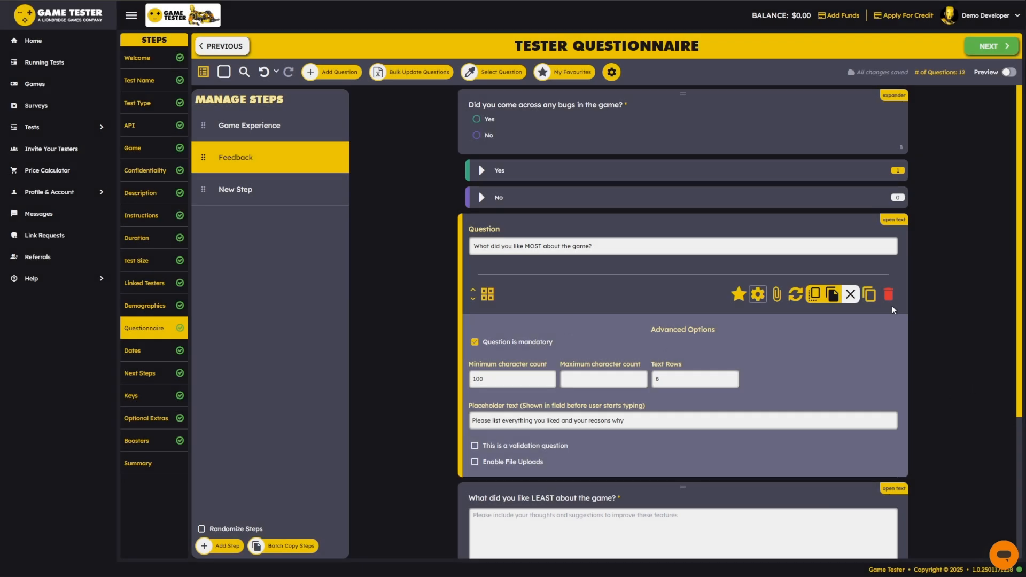
left_click(413, 245)
- Preview the Game Experience step and answer 7 for overall experience, No for recommending the game, and OK for audio and music
left_click(242, 125)
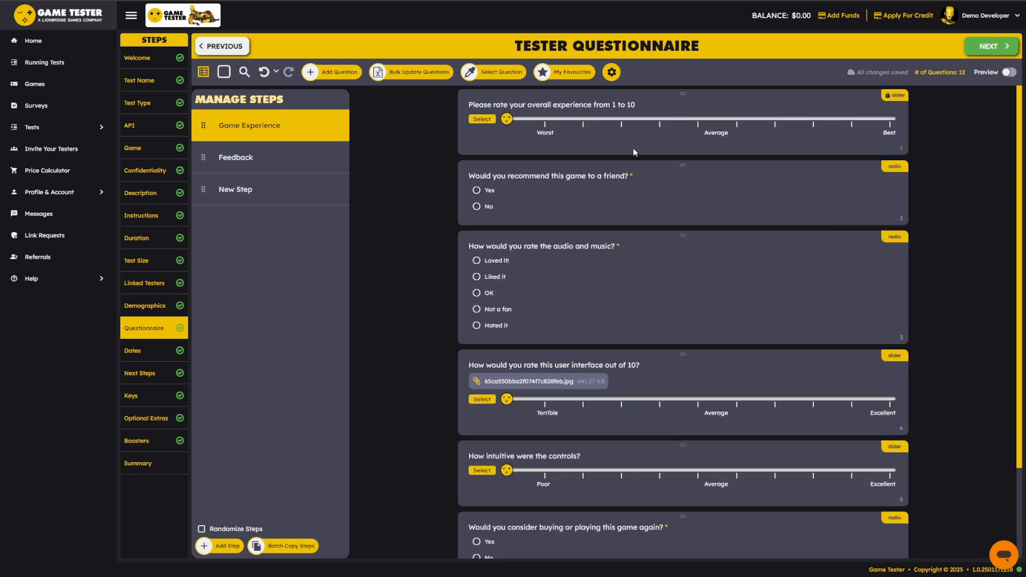
left_click(1009, 74)
left_click(1008, 73)
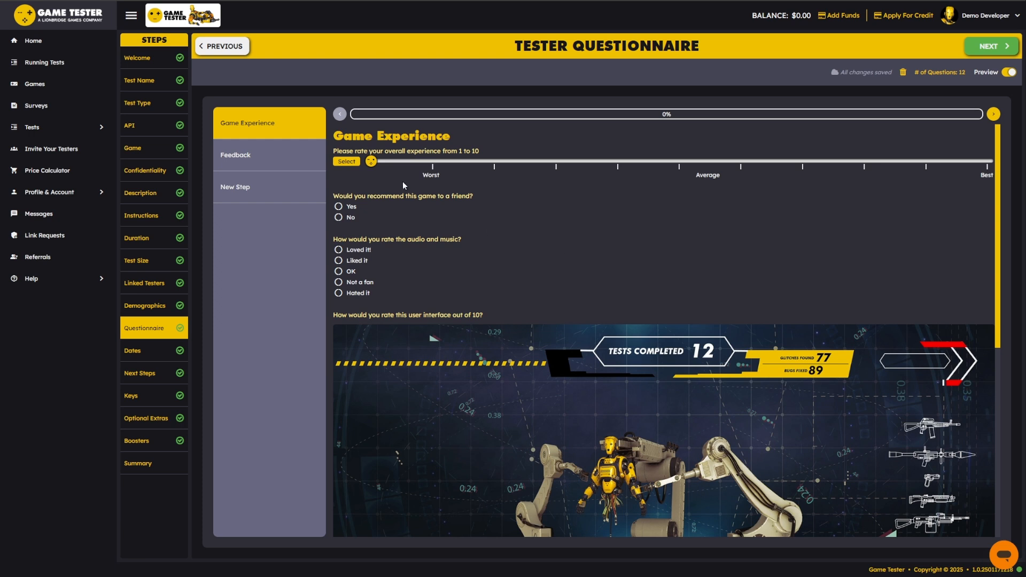
left_click_drag(371, 162, 829, 179)
left_click(350, 218)
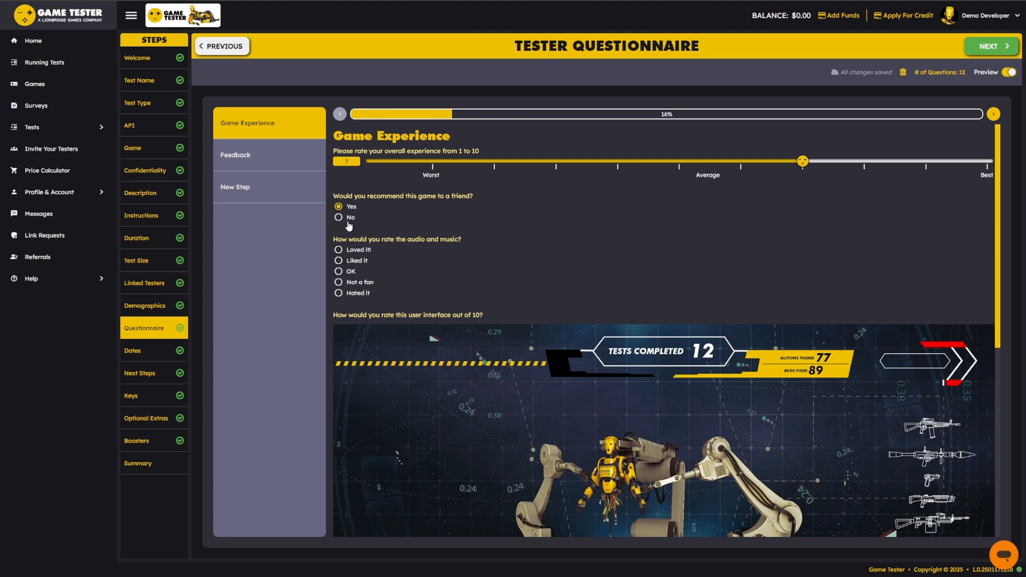
left_click(338, 271)
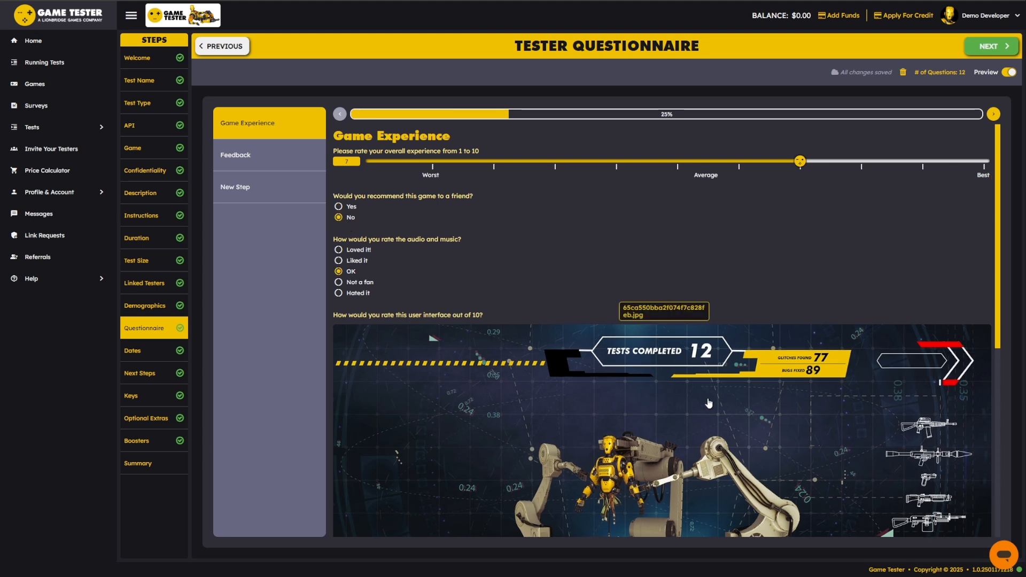
- In the preview, rate the user interface 7 and answer Yes to buying or playing the game again
scroll(780, 415, "down", 2)
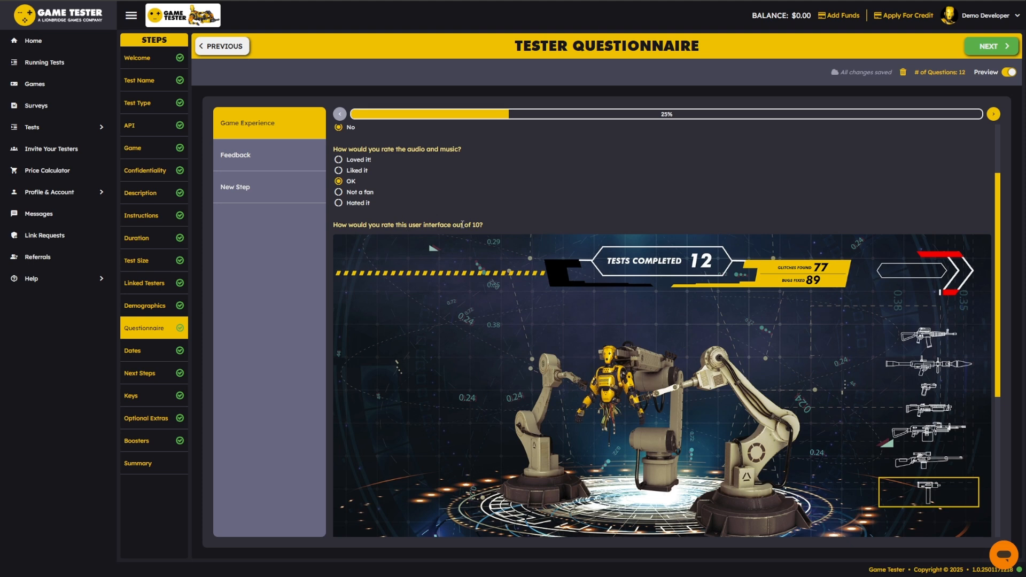
scroll(462, 225, "down", 3)
left_click(861, 433)
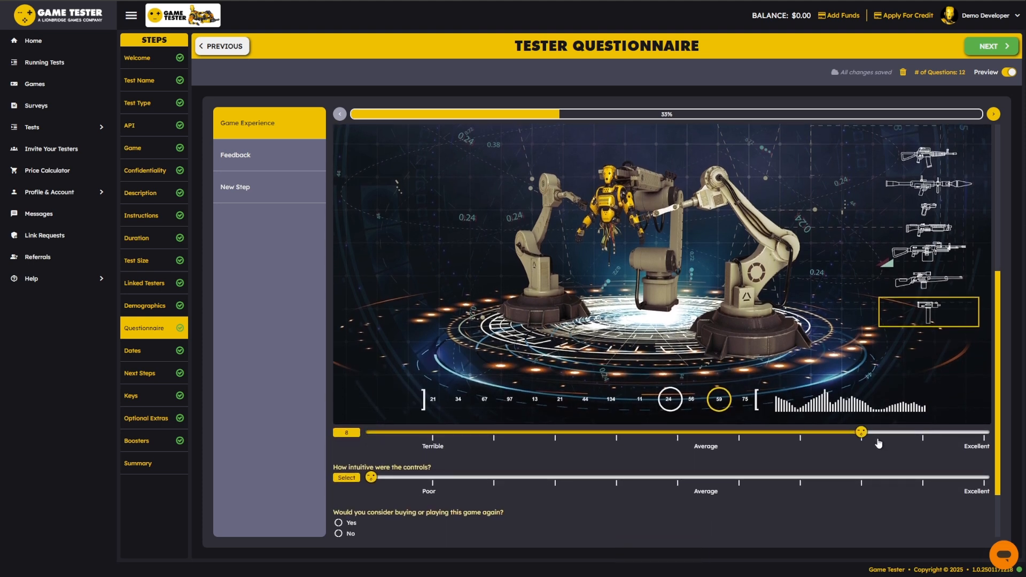
scroll(743, 367, "up", 2)
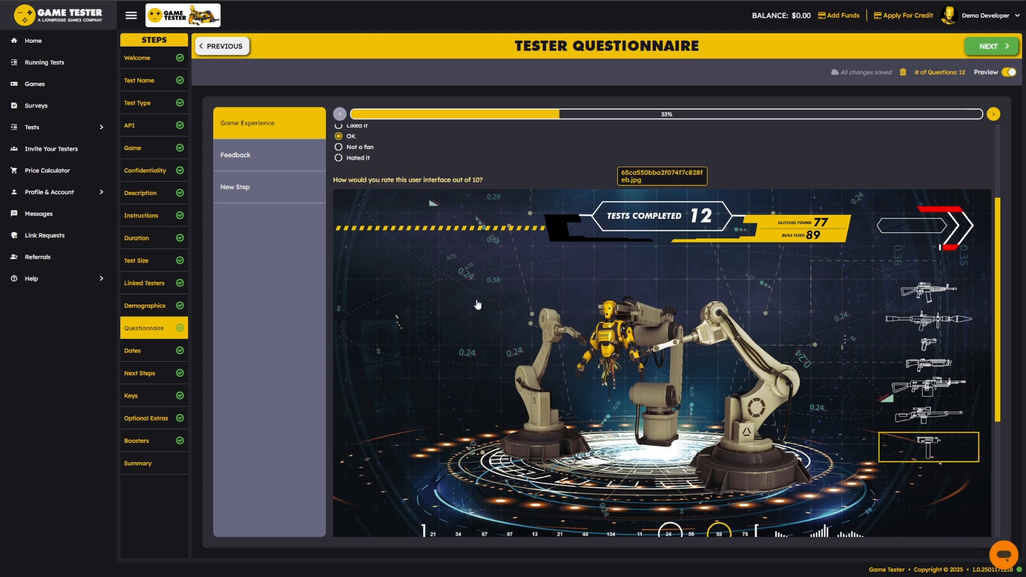
scroll(478, 305, "down", 4)
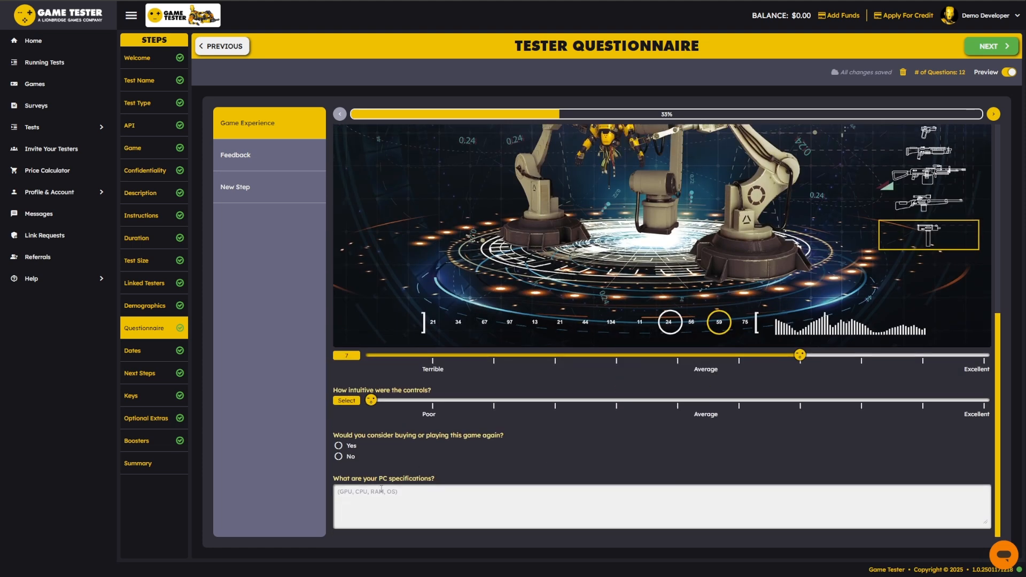
left_click(351, 447)
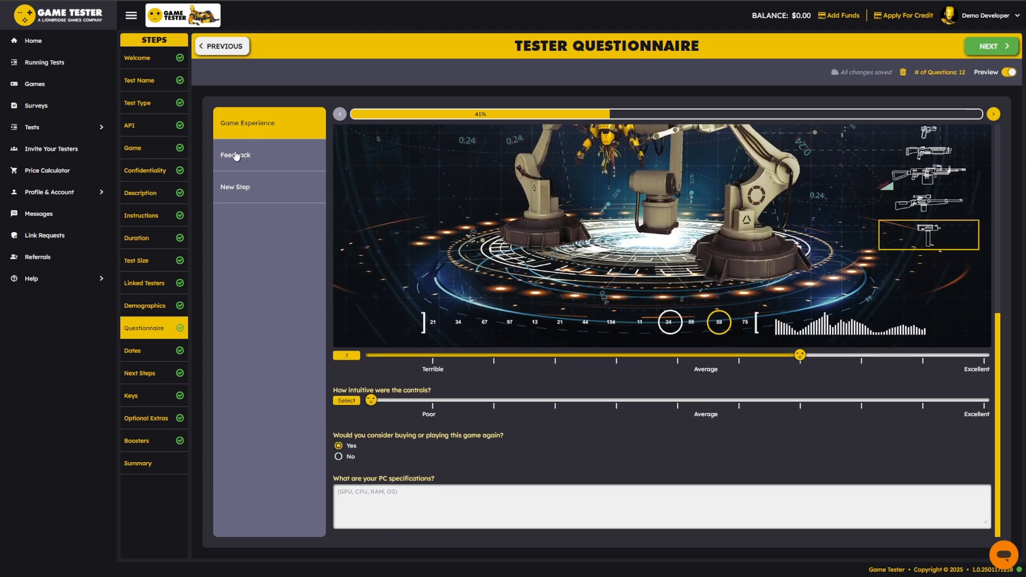
- Preview the Feedback step and try both answers to the bugs question, viewing the Yes follow-up before settling on No
left_click(237, 156)
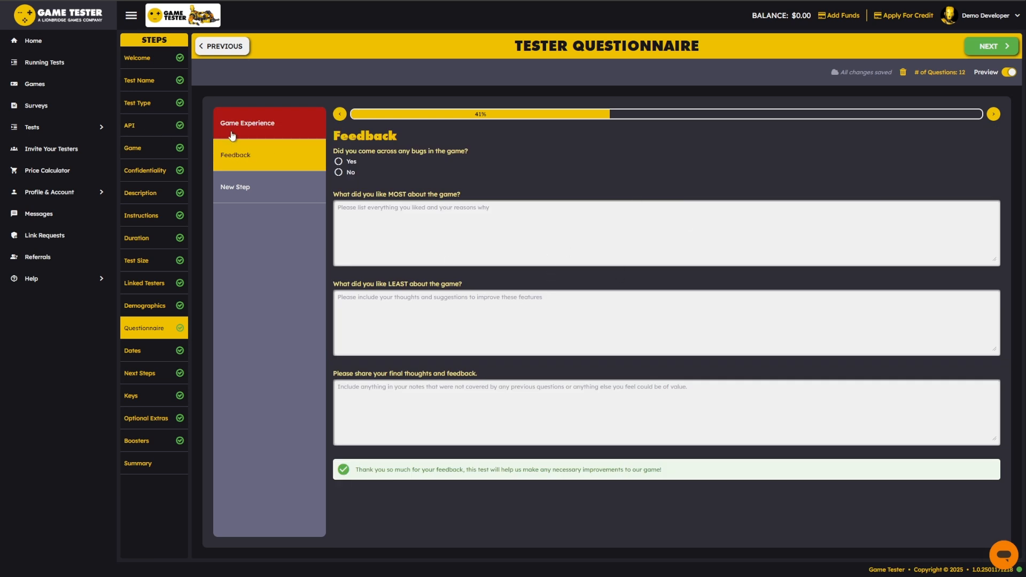
left_click_drag(340, 151, 482, 151)
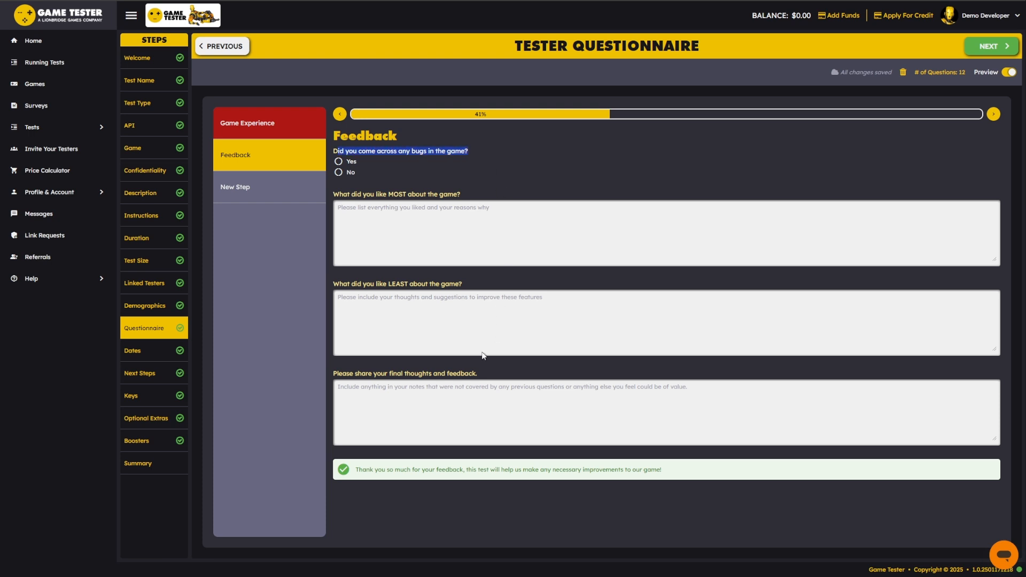
left_click(351, 172)
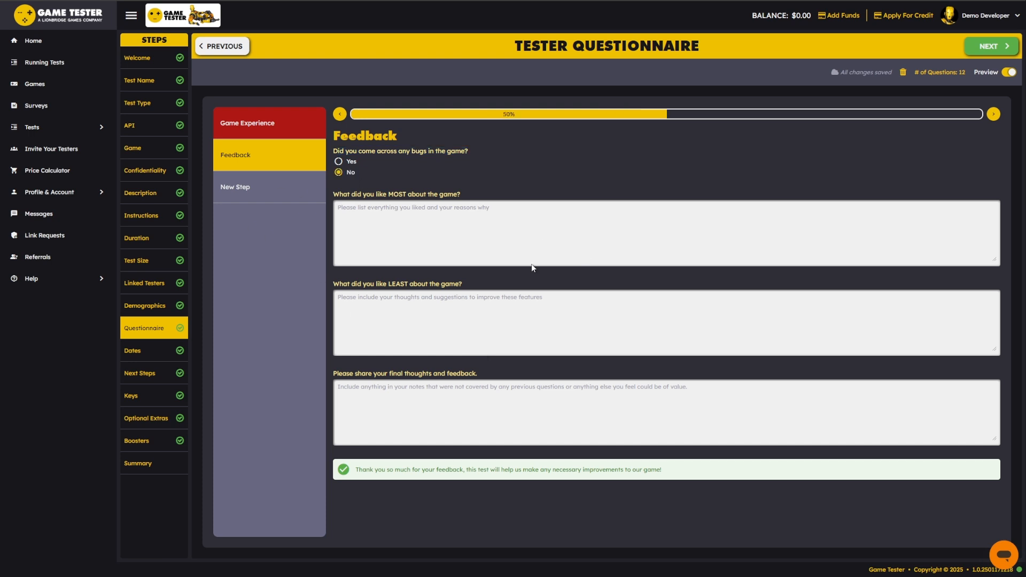
left_click(351, 162)
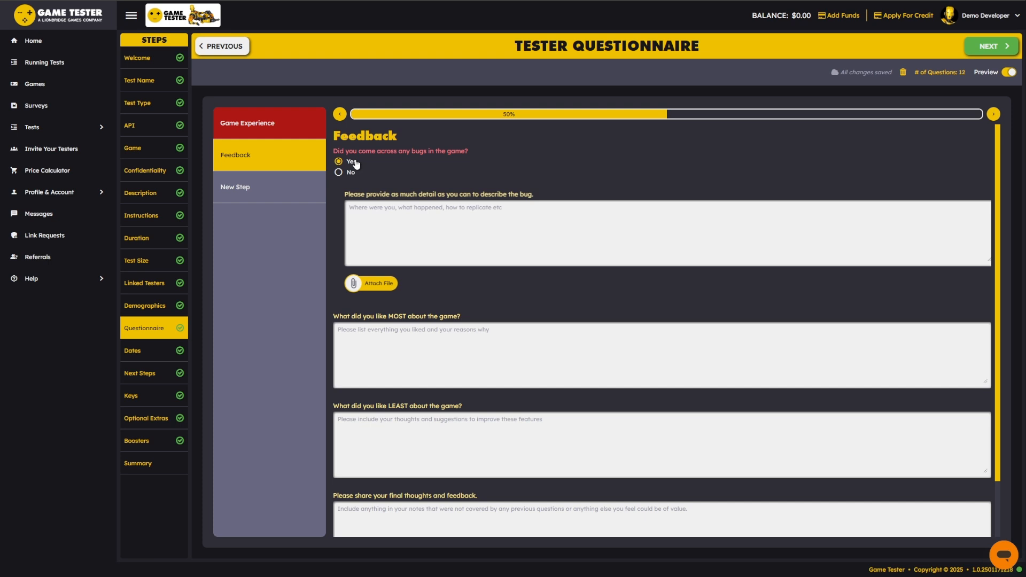
left_click(527, 239)
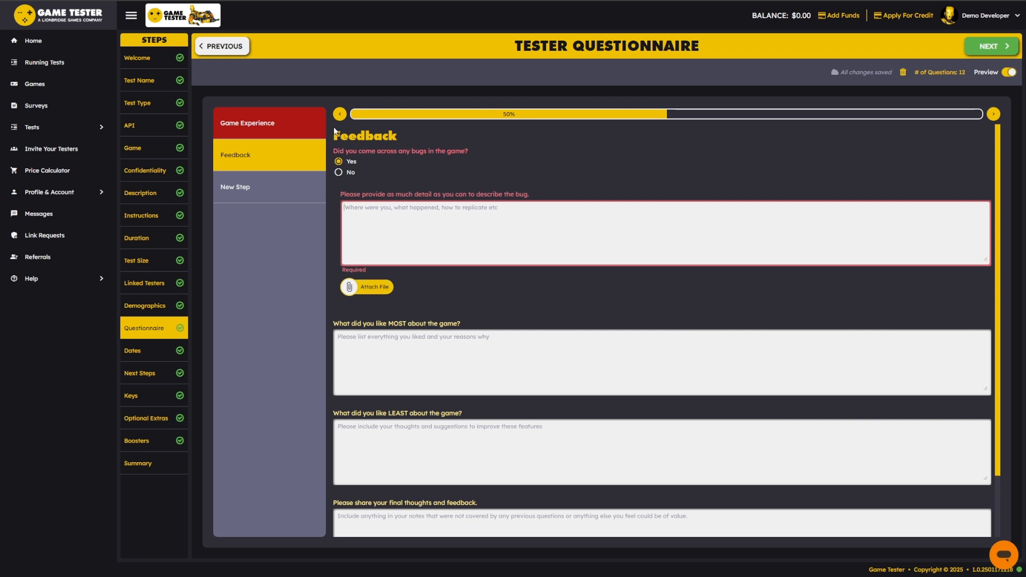
left_click(351, 174)
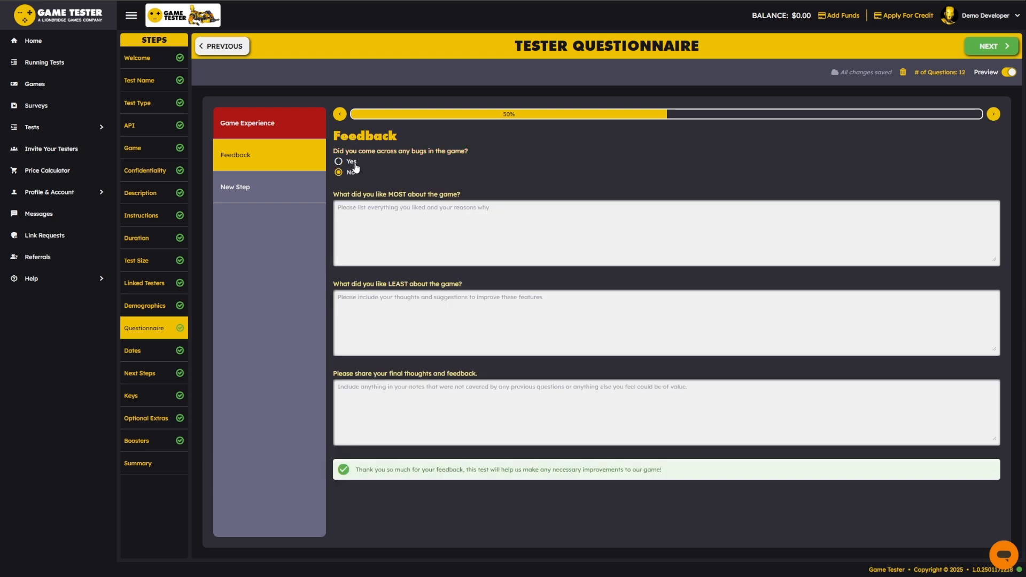
- In the preview, enter filler text for "What did you like MOST about the game?" and check the validation of the other open-text questions
left_click(488, 231)
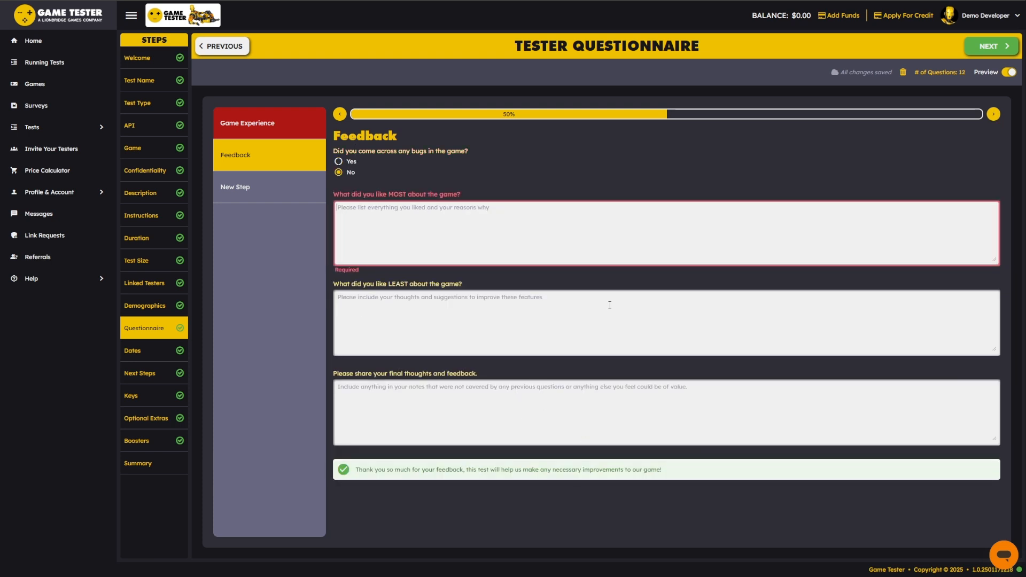
type("ghjghjghjghjghjghjghj")
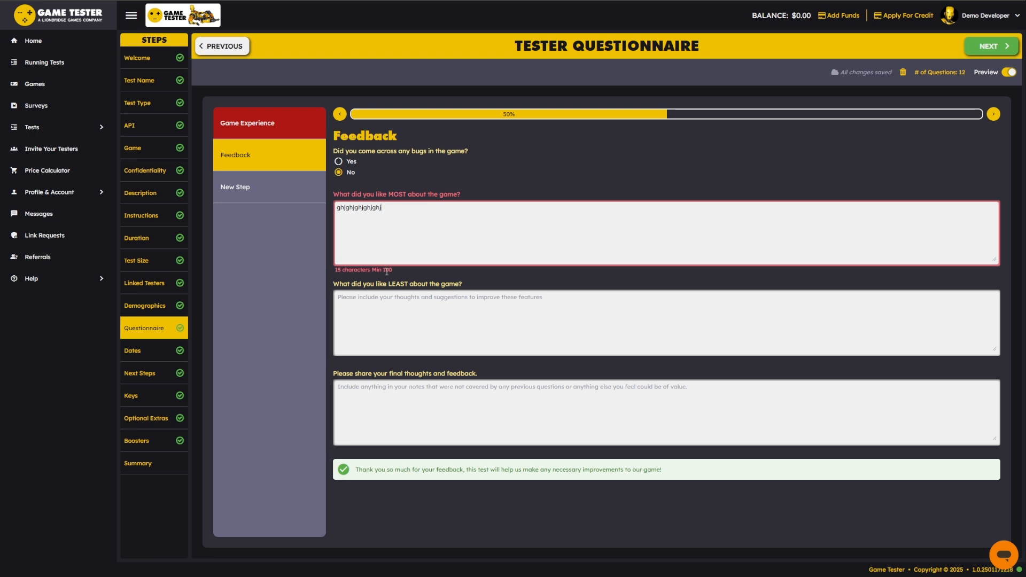
type(" ghj ghjgh")
left_click(458, 403)
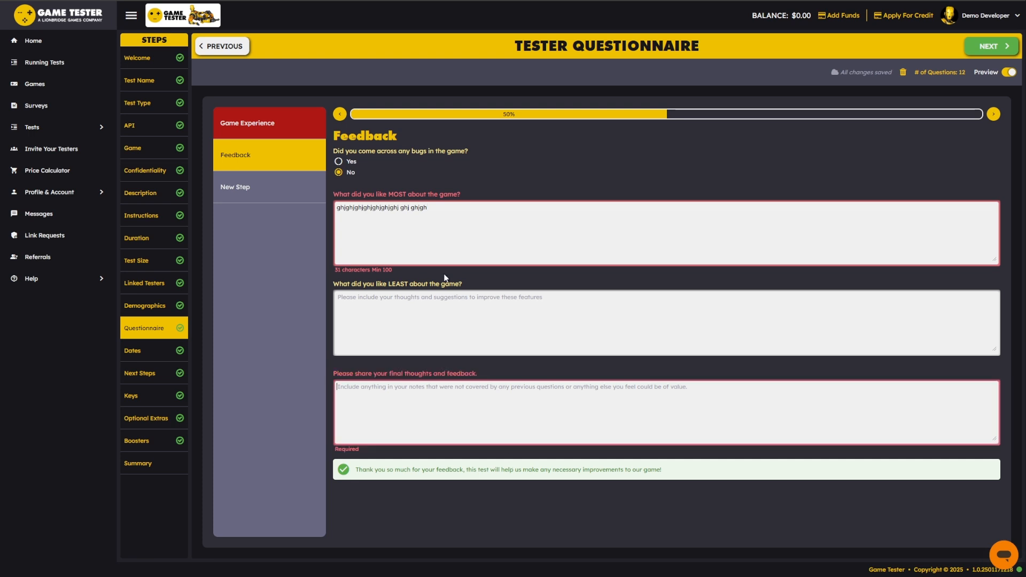
left_click(425, 319)
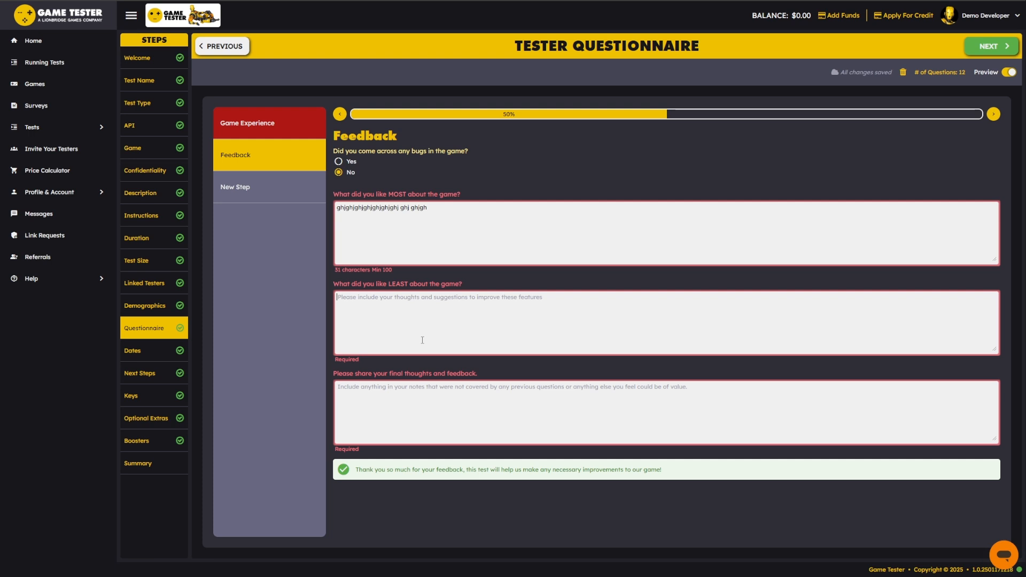
- Leave the preview and examine the advanced options of the "Would you recommend this game to a friend?" question and the questions below it
left_click(1009, 71)
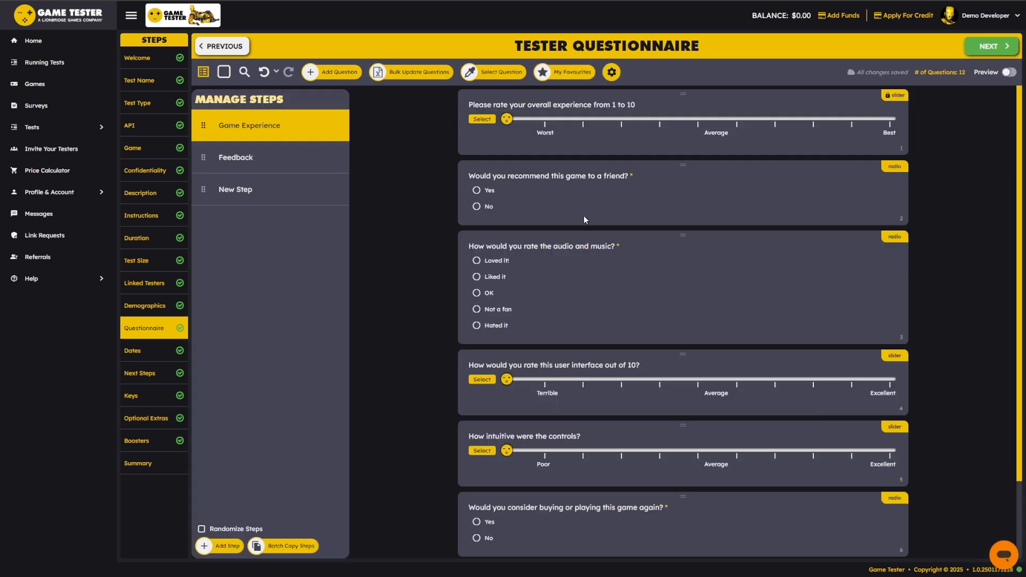
left_click(584, 201)
left_click(794, 306)
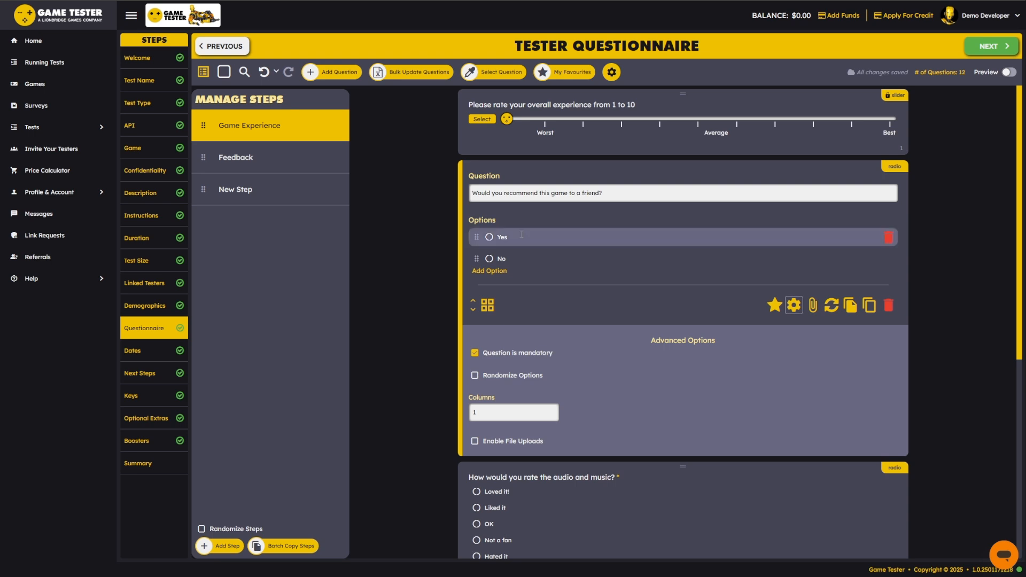
scroll(524, 408, "down", 4)
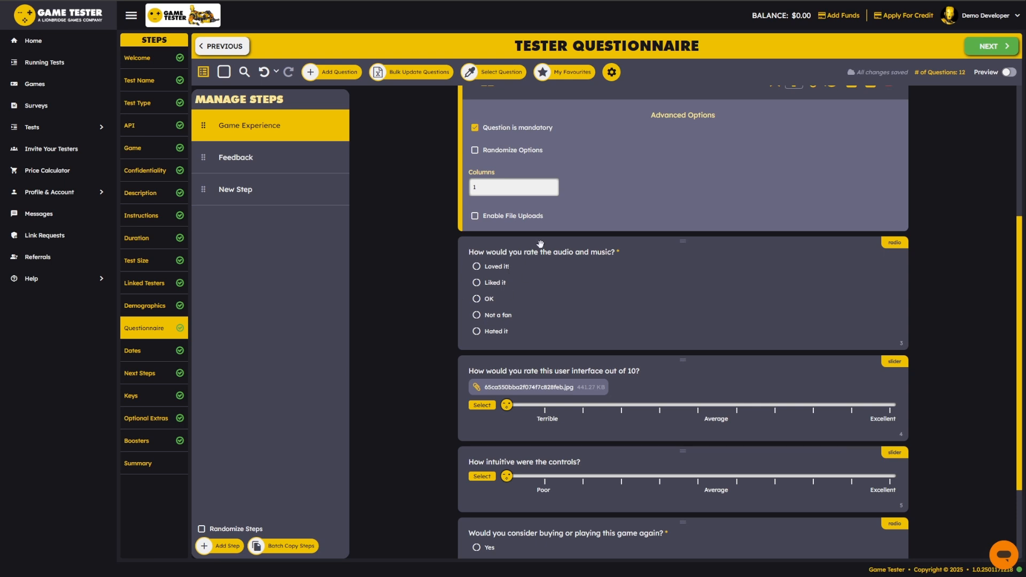
scroll(510, 250, "up", 2)
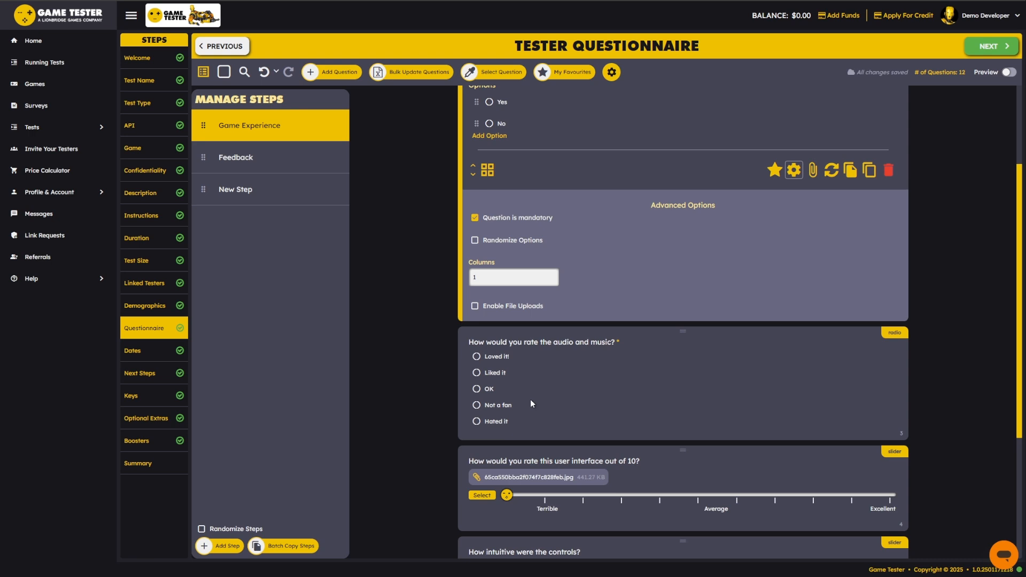
scroll(392, 394, "up", 3)
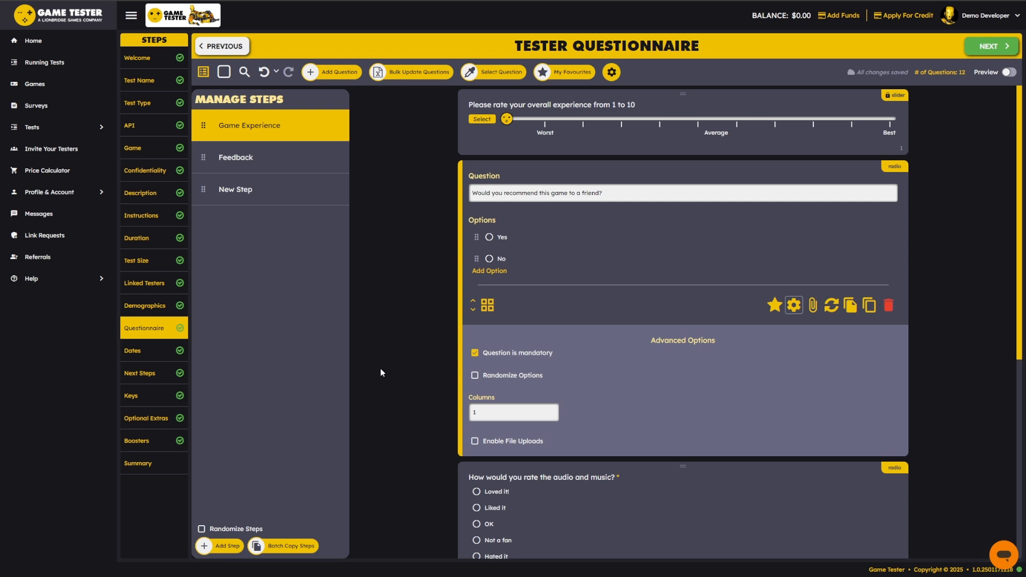
scroll(387, 411, "down", 7)
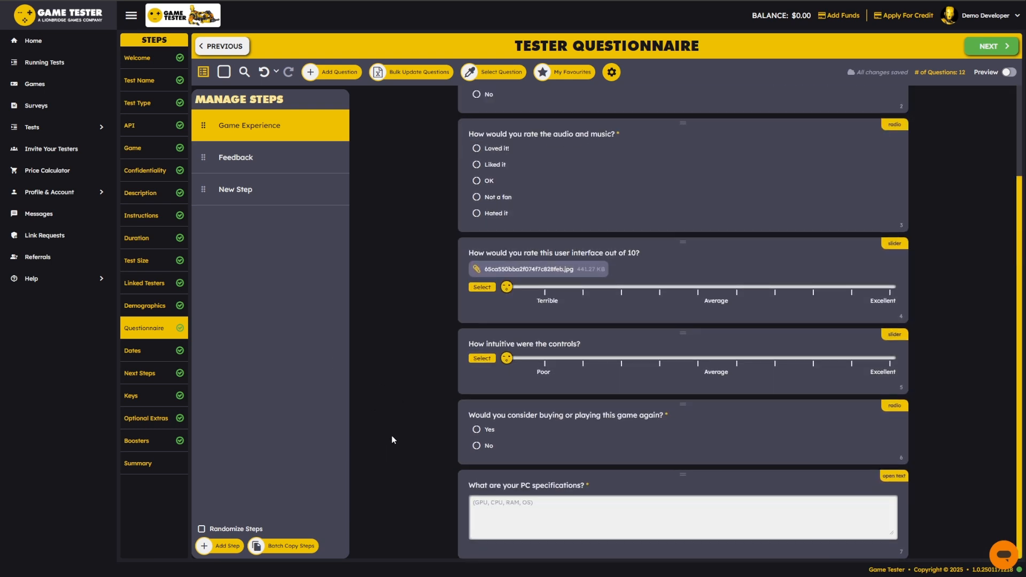
scroll(460, 322, "up", 3)
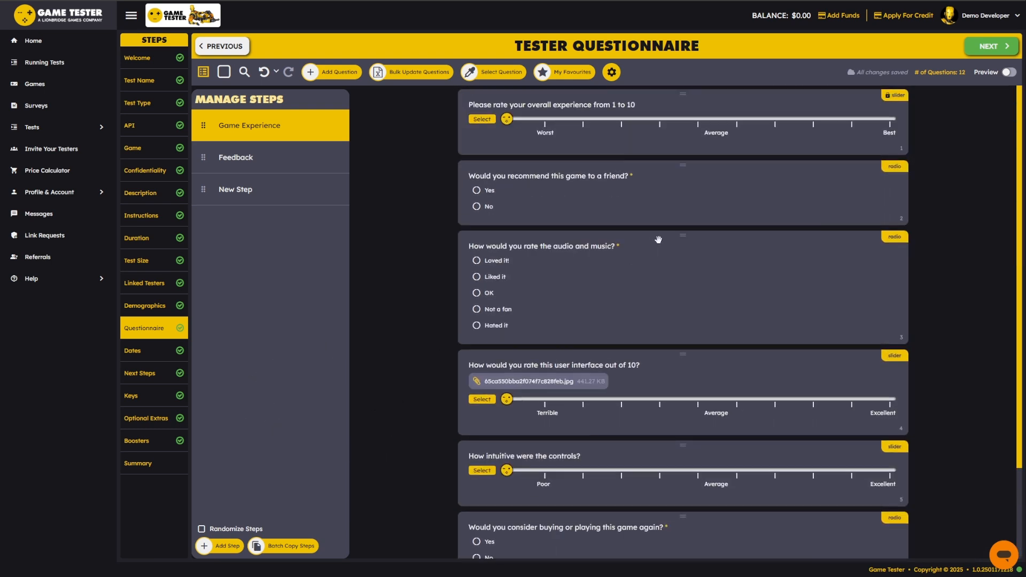
- Compare the questions in the Game Experience and Feedback steps by switching between them in the editor
mouse_move(280, 126)
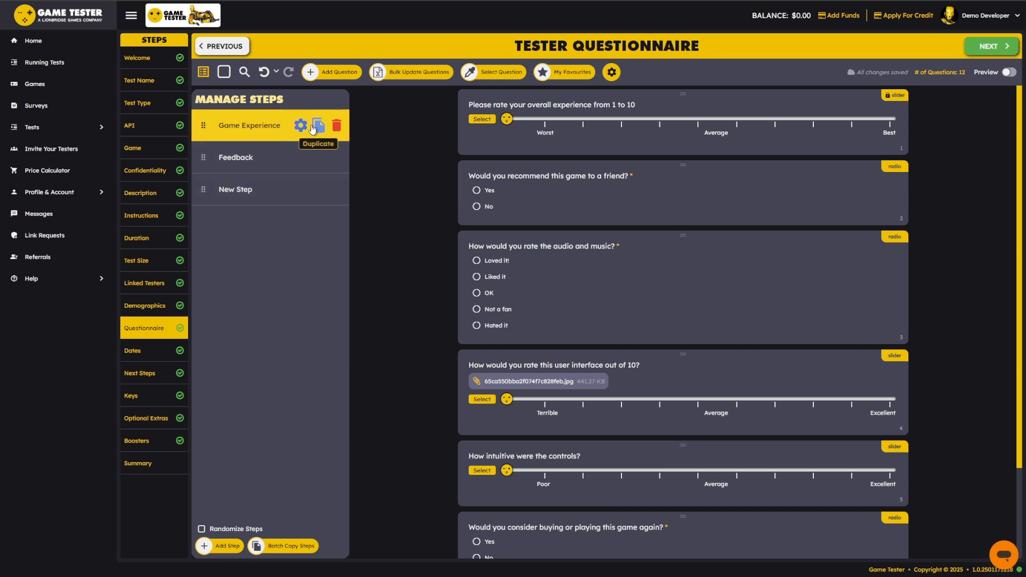
left_click(260, 163)
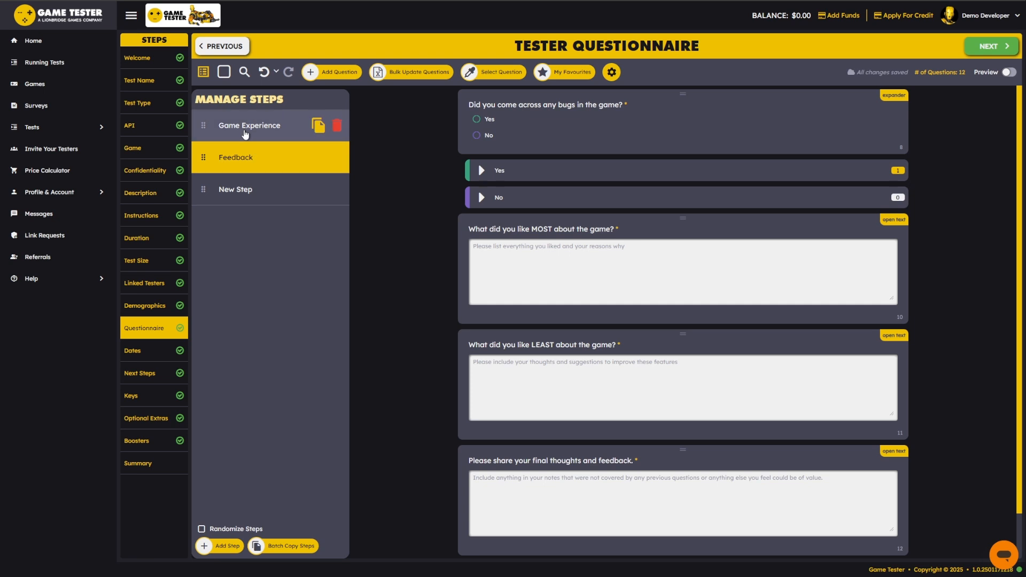
left_click(243, 131)
scroll(430, 344, "down", 2)
scroll(427, 443, "up", 2)
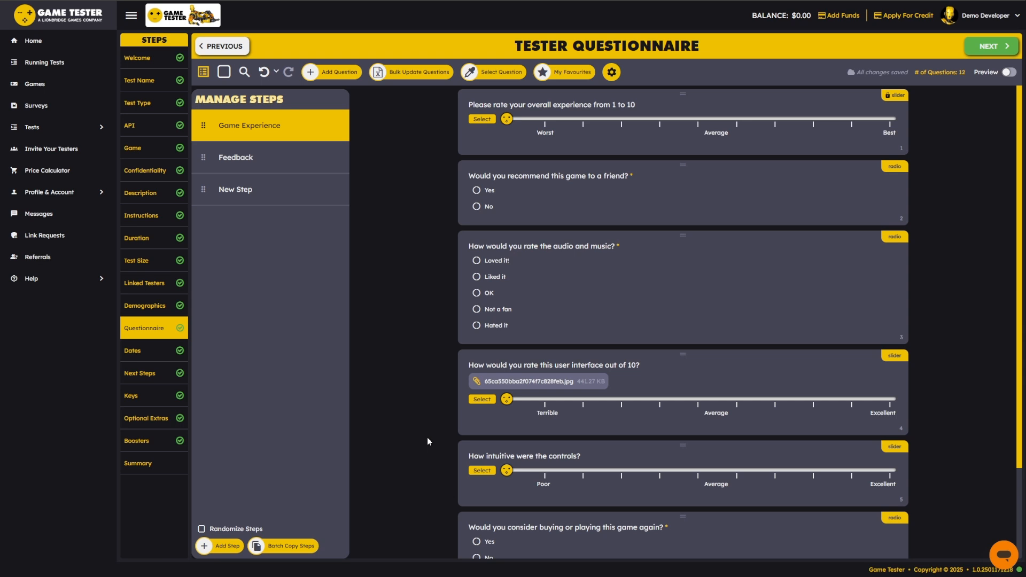
left_click(219, 157)
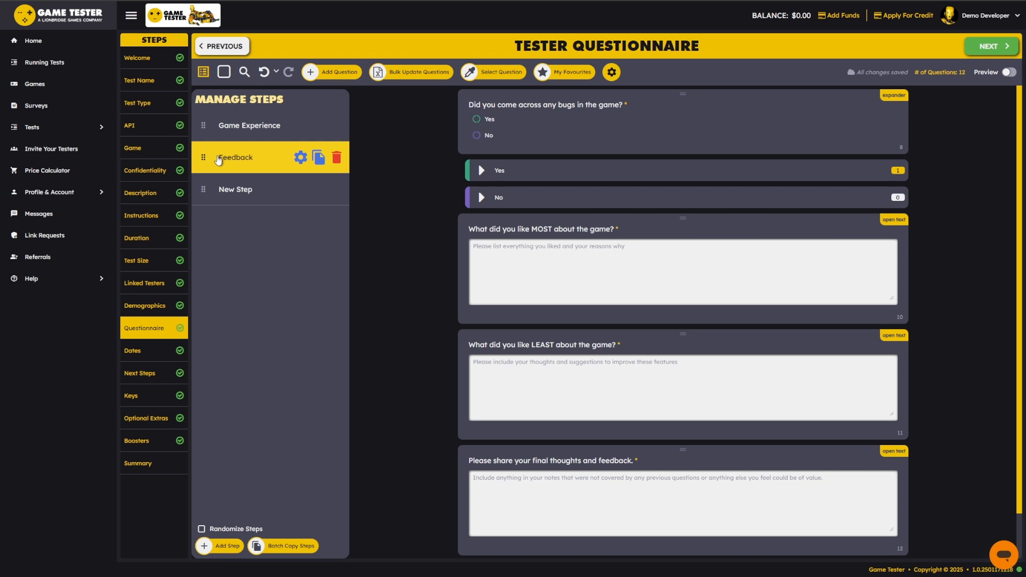
left_click(262, 134)
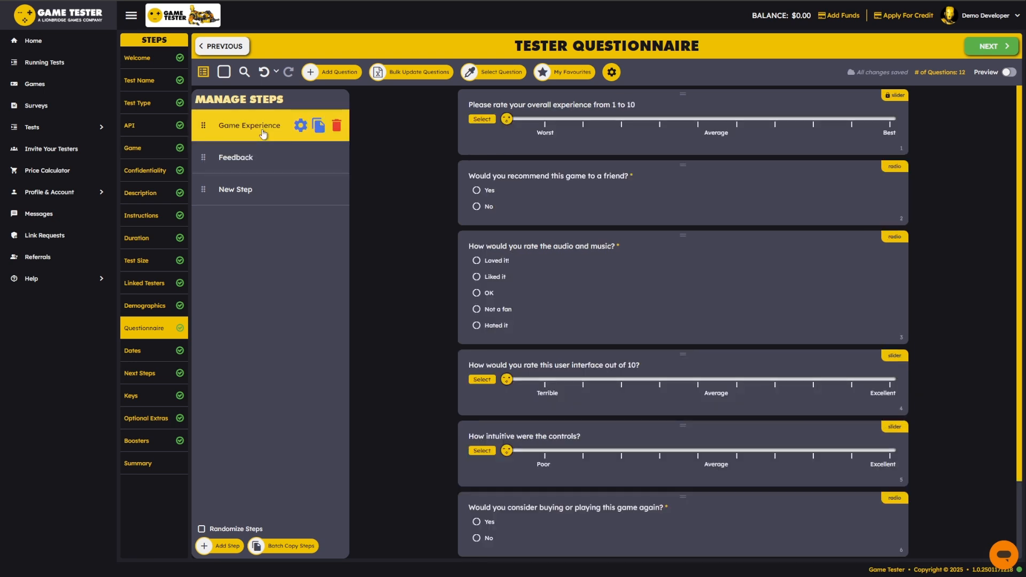
left_click(255, 167)
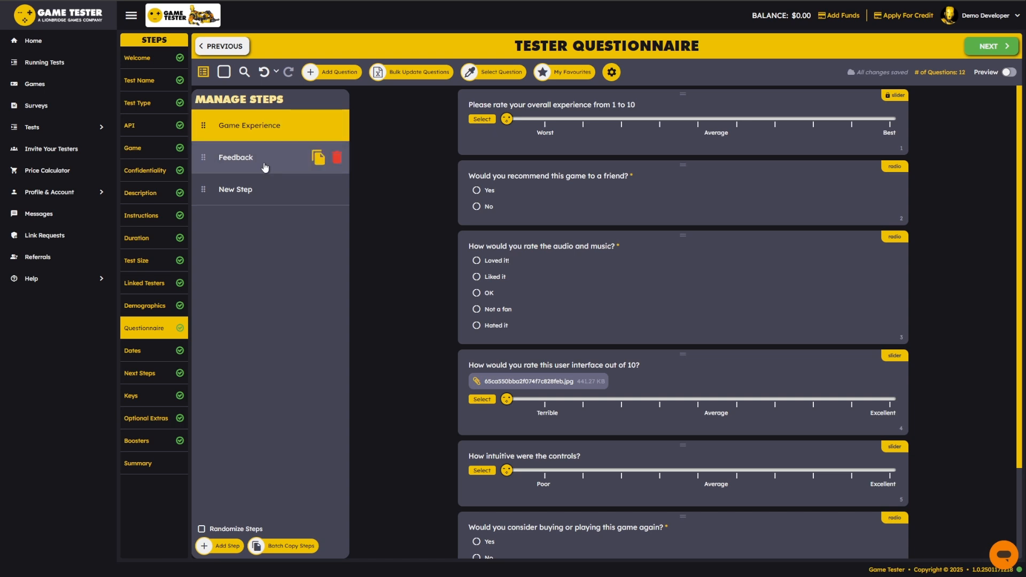
left_click(259, 137)
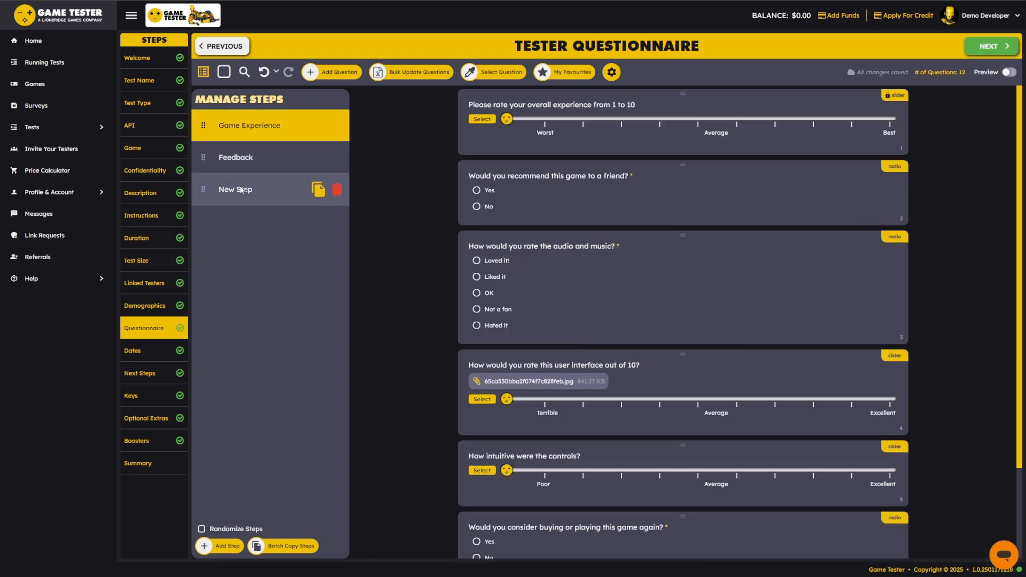
left_click(234, 159)
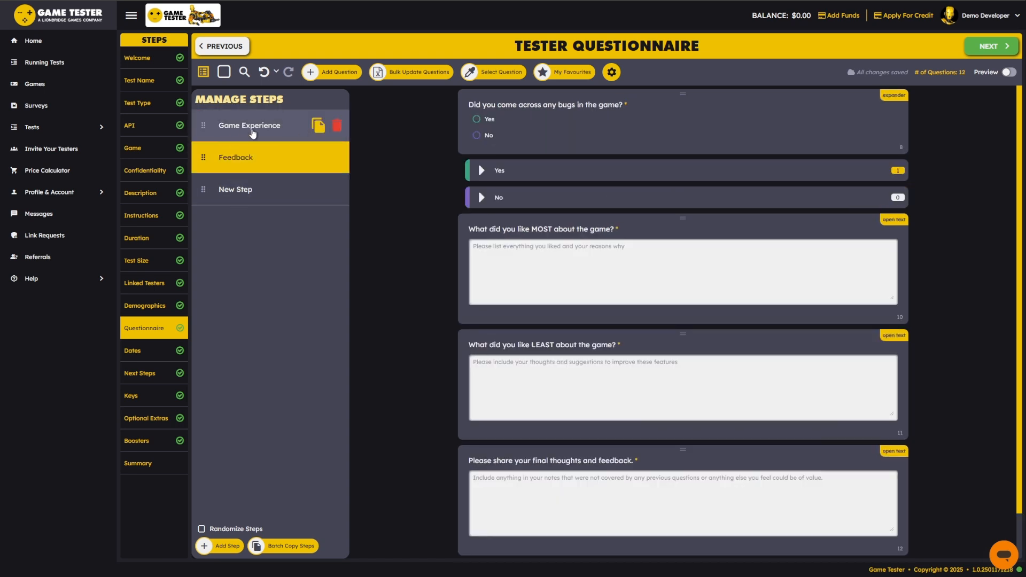
- View the Game Experience and Feedback steps in the preview, then return to editing
left_click(1008, 72)
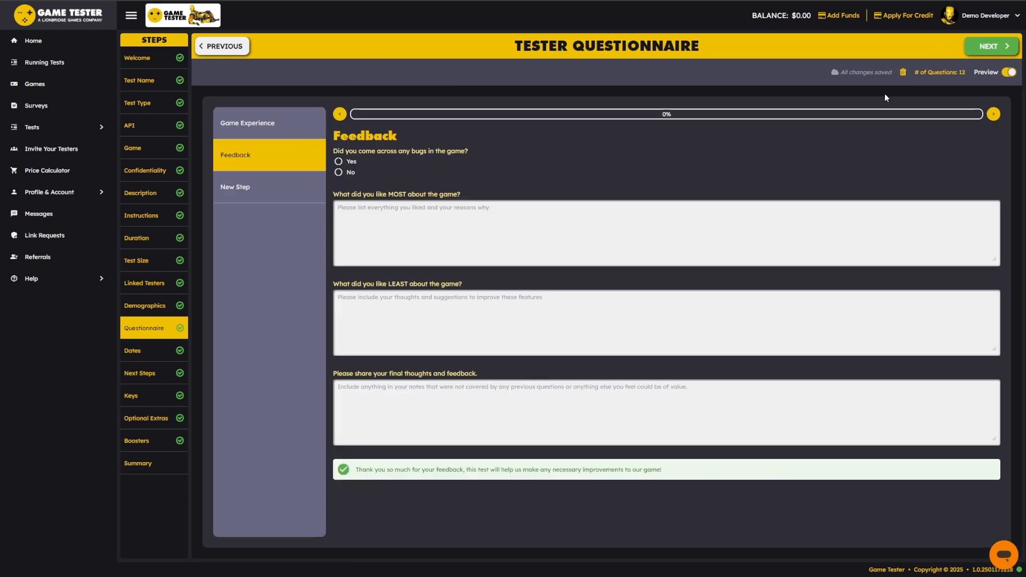
left_click(271, 125)
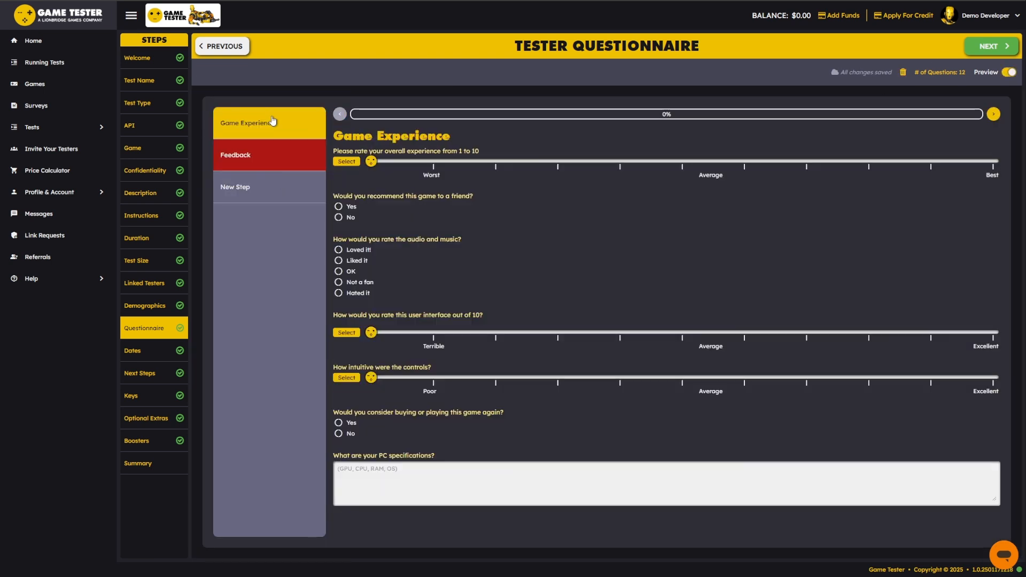
left_click(273, 156)
left_click(1009, 72)
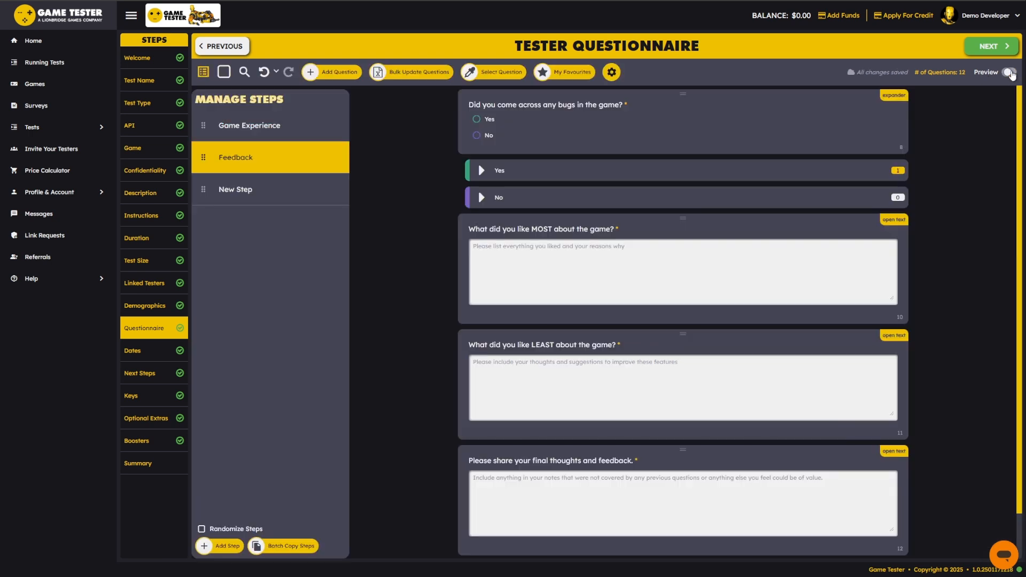
- Turn off Single Max Size Media Element for the image attached to the Game Experience step's user interface rating question
left_click(296, 126)
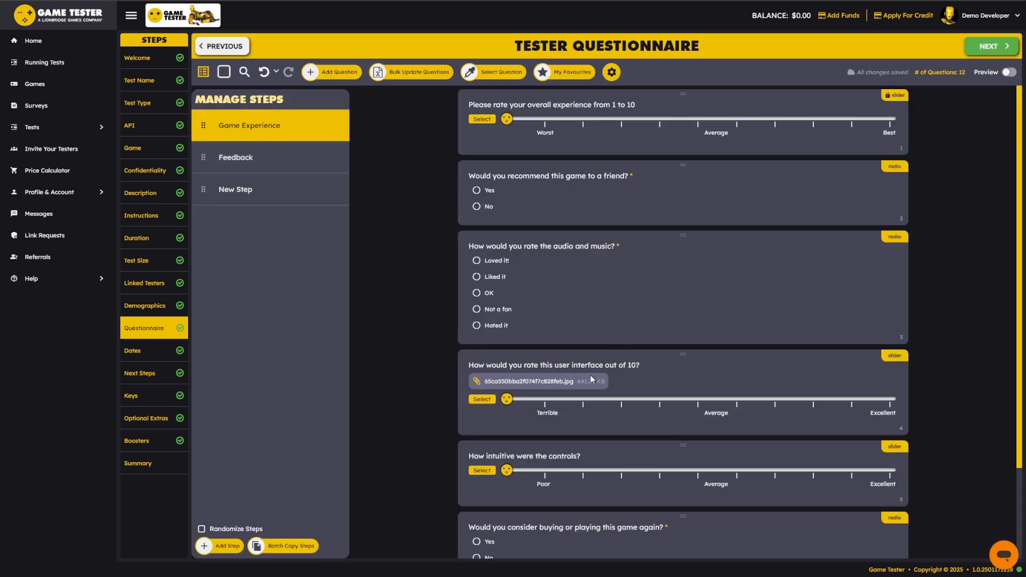
left_click(539, 381)
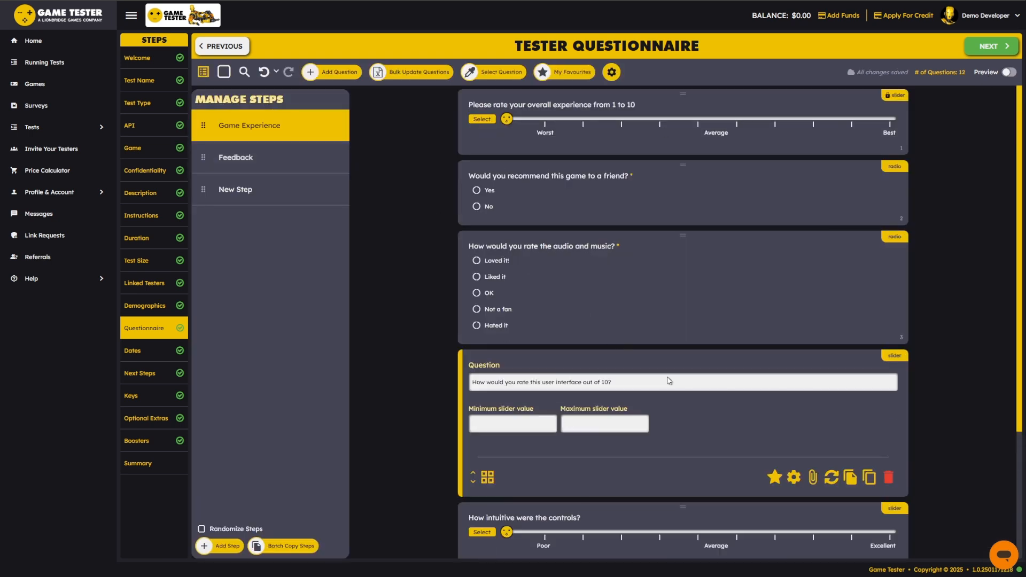
left_click(794, 477)
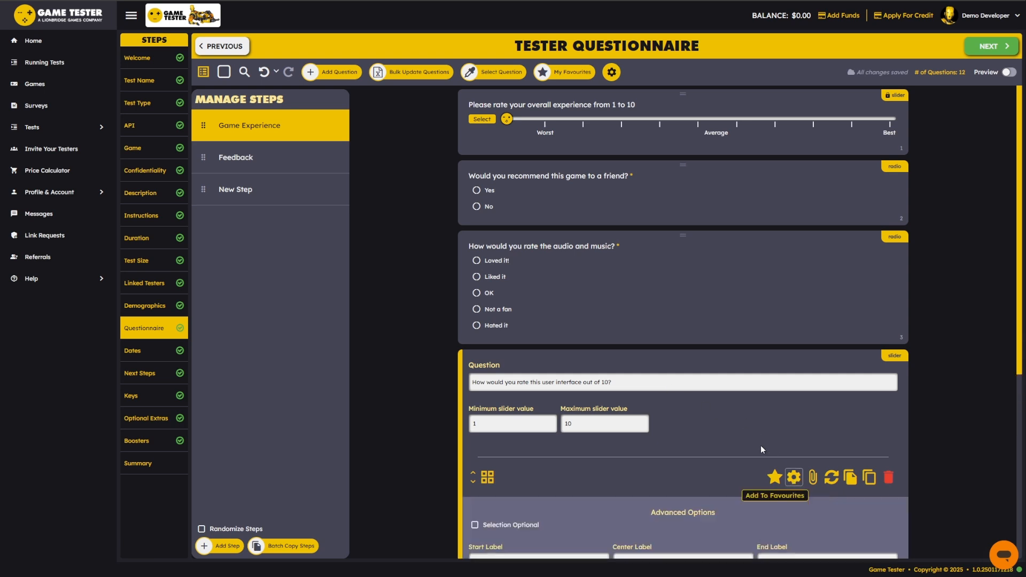
scroll(775, 417, "down", 4)
left_click(812, 252)
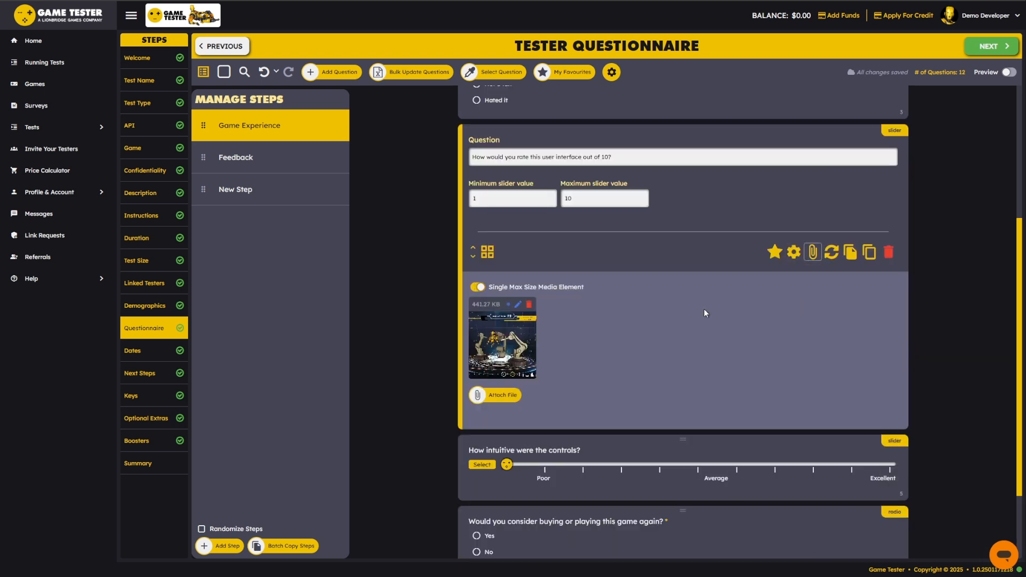
left_click(479, 288)
- Preview the Game Experience step, enlarge the user interface question's image thumbnail, and close the enlarged image
left_click(1009, 74)
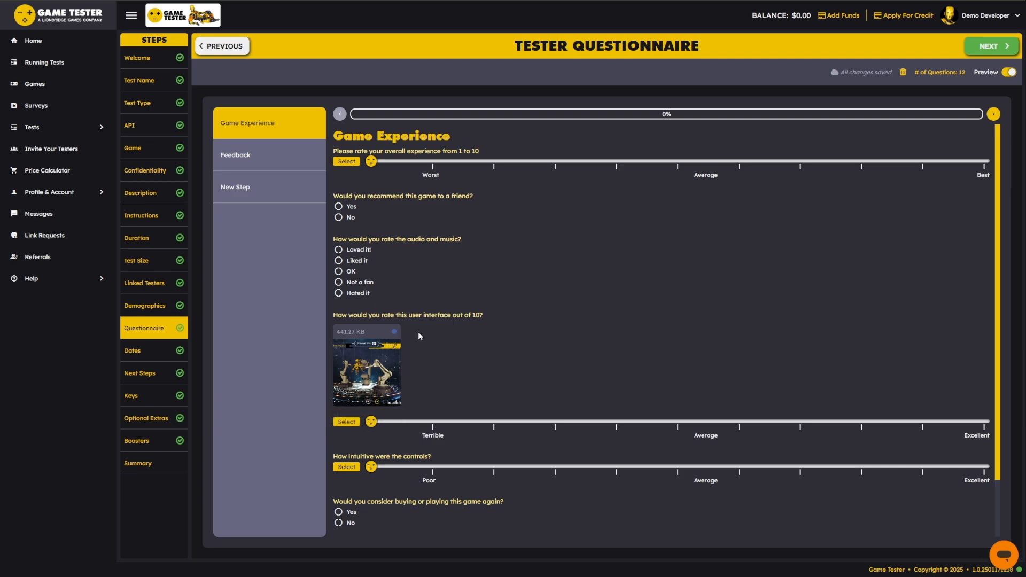
left_click(345, 376)
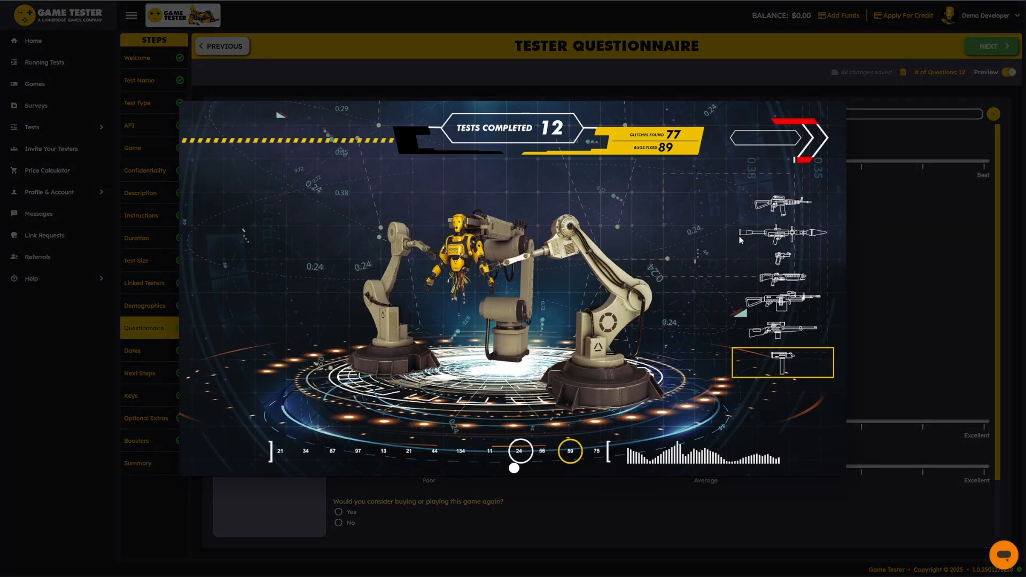
left_click(427, 354)
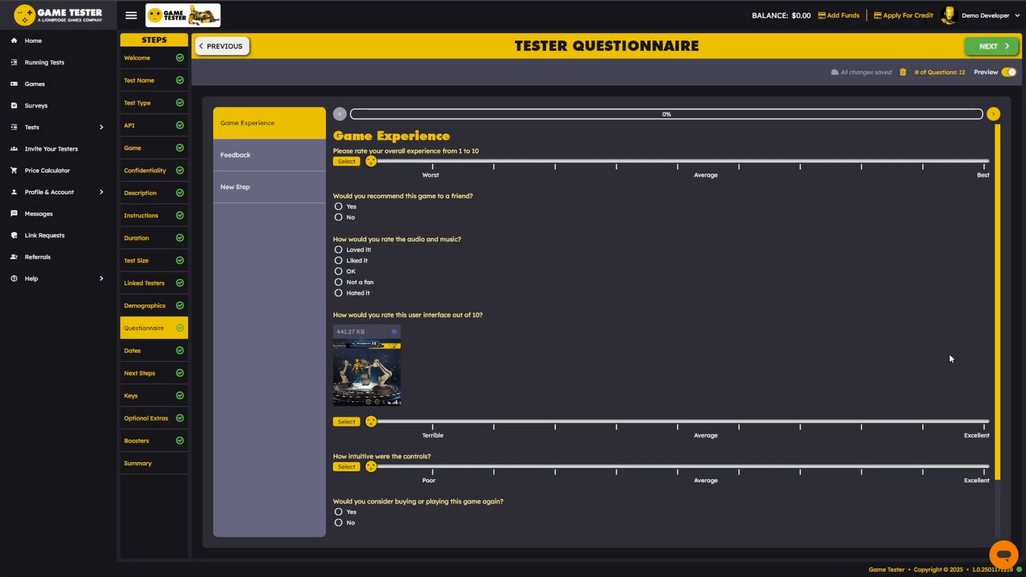
- Enlarge and close the user interface question's image twice in the preview, and return to editing the questionnaire
left_click(385, 384)
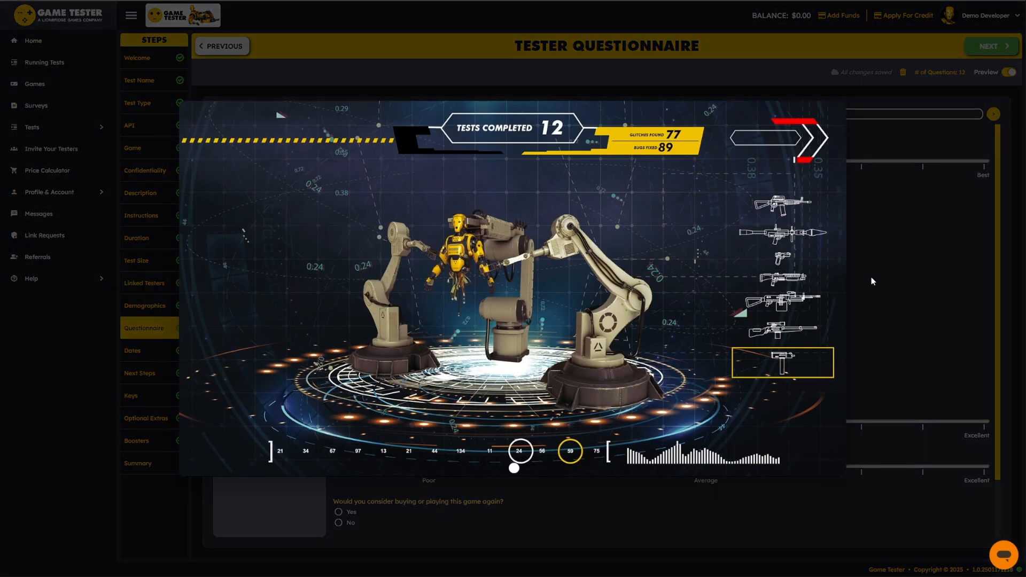
left_click(903, 315)
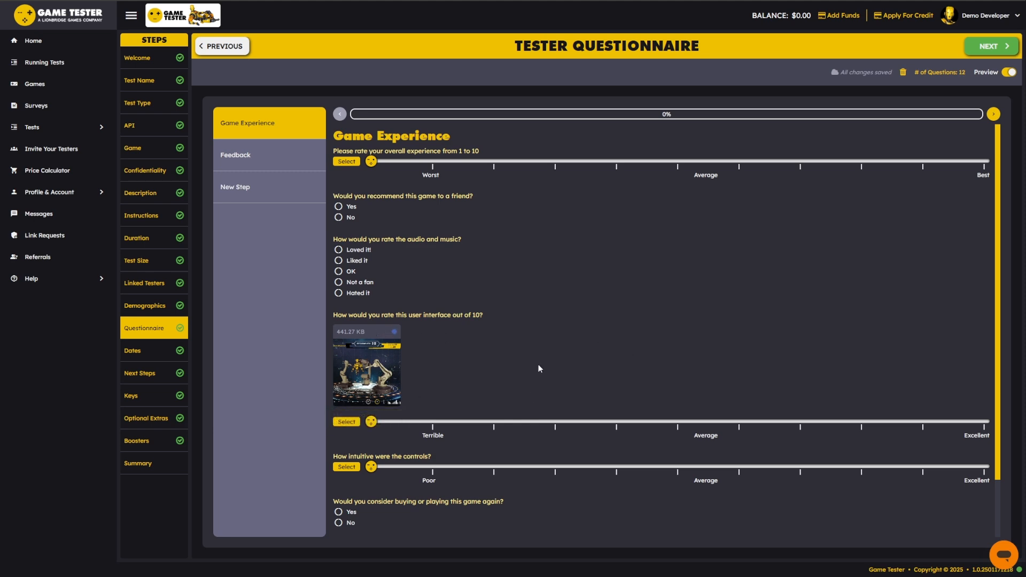
left_click(361, 378)
left_click(864, 319)
left_click(1006, 77)
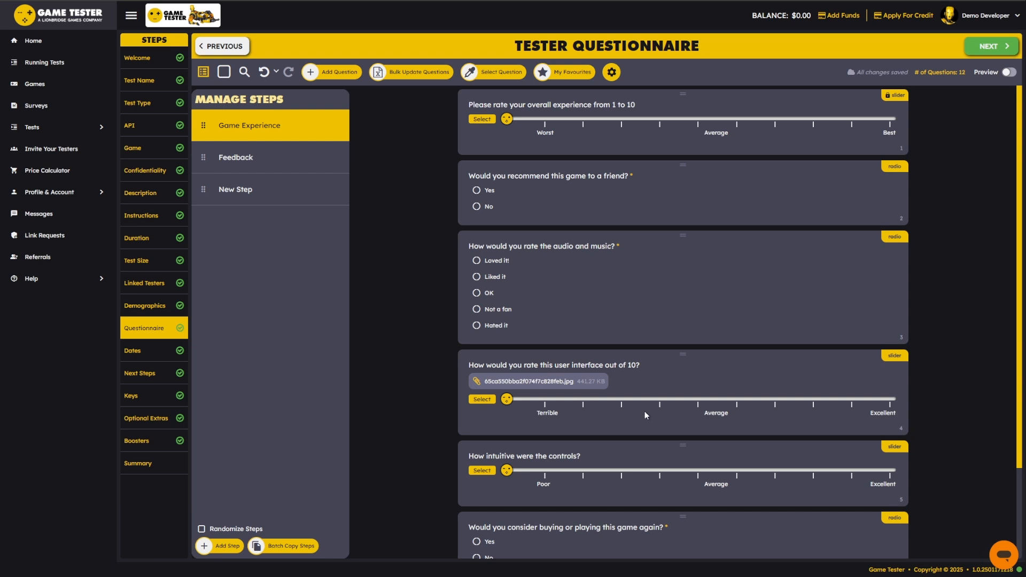
- Turn on Single Max Size Media Element for the user interface rating question's image and check it in the Game Experience preview
left_click(742, 423)
left_click(813, 477)
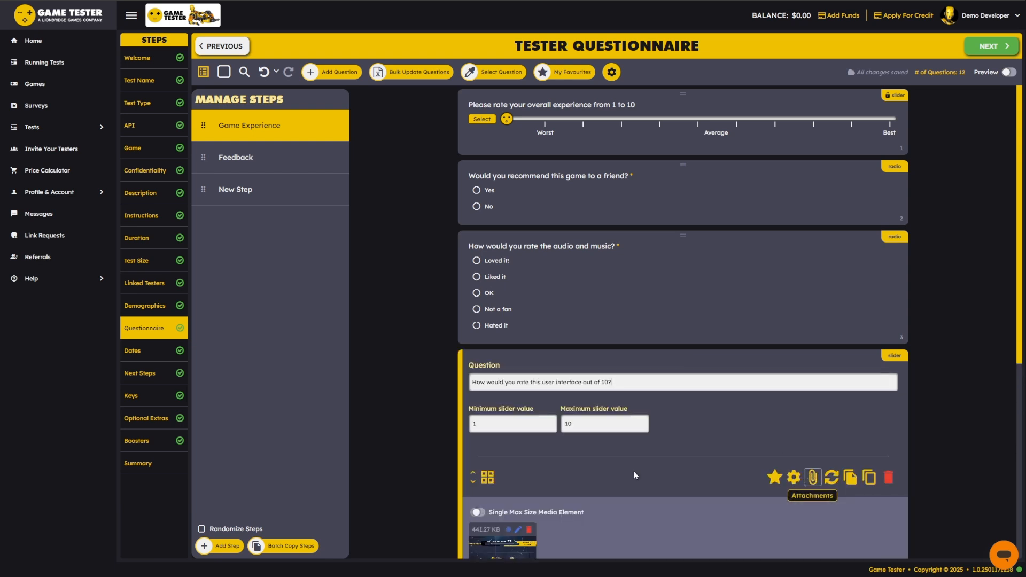
scroll(480, 426, "down", 2)
left_click(436, 390)
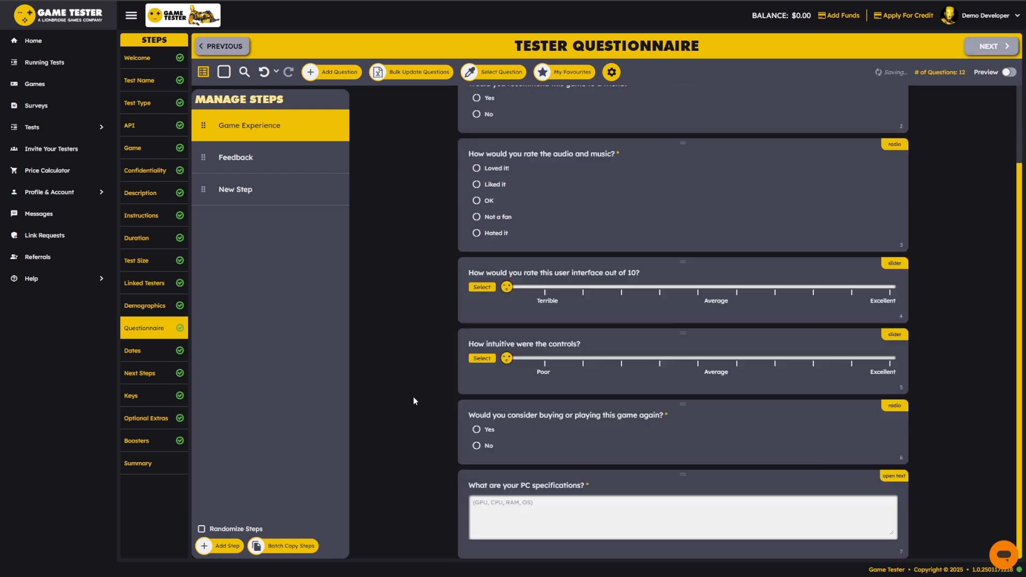
left_click(1008, 73)
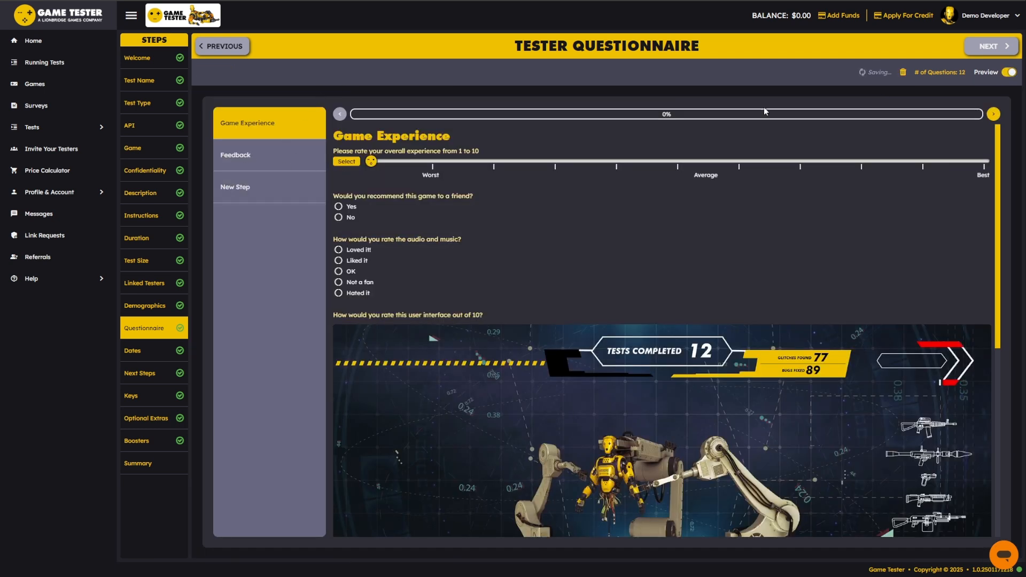
left_click(1009, 72)
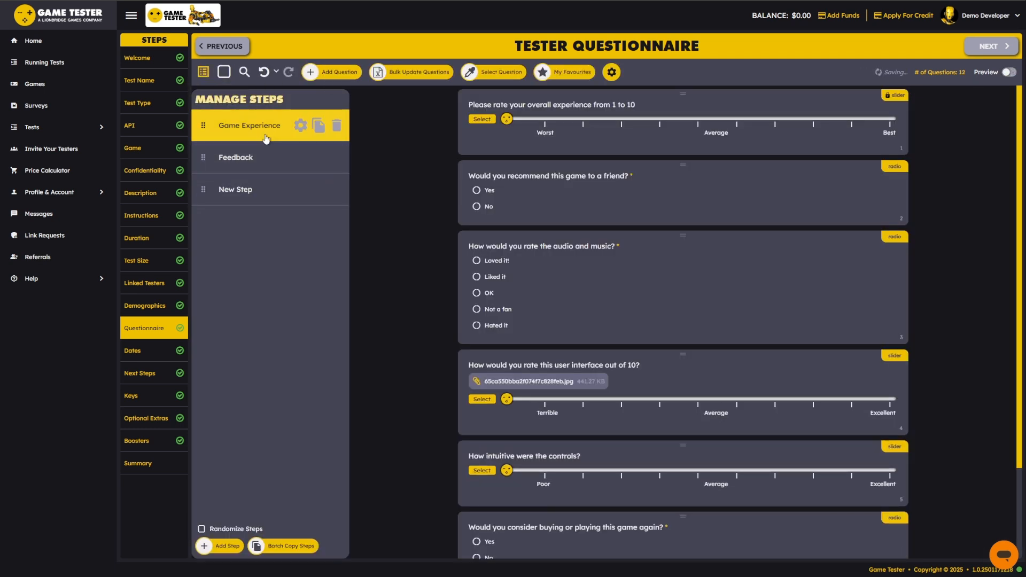
- Delete Question 14 from the questionnaire's New Step
left_click(264, 187)
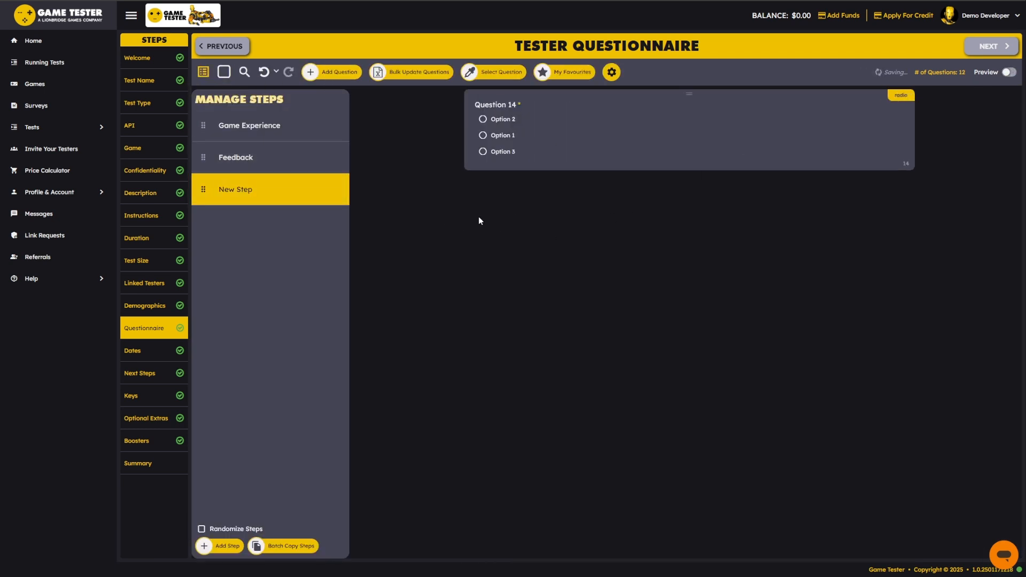
left_click(749, 126)
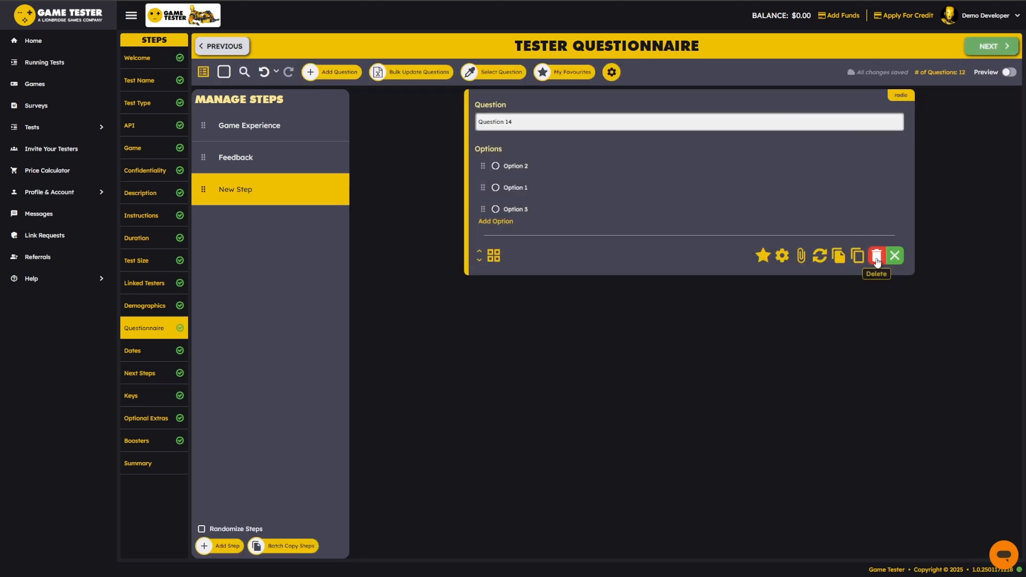
left_click(877, 257)
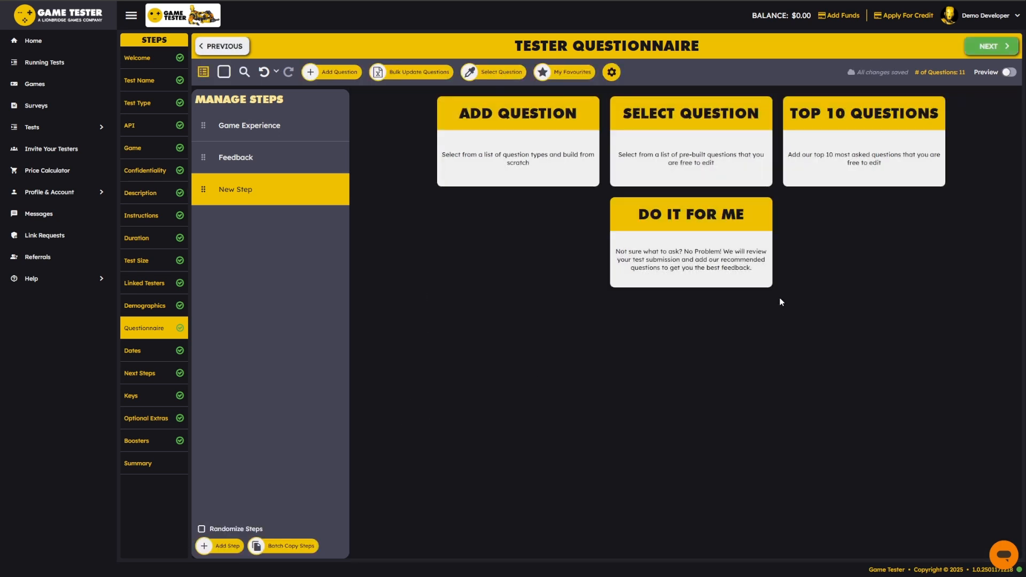
- Browse the pre-built question library for New Step, examining the available question wording and answer formats
left_click(727, 141)
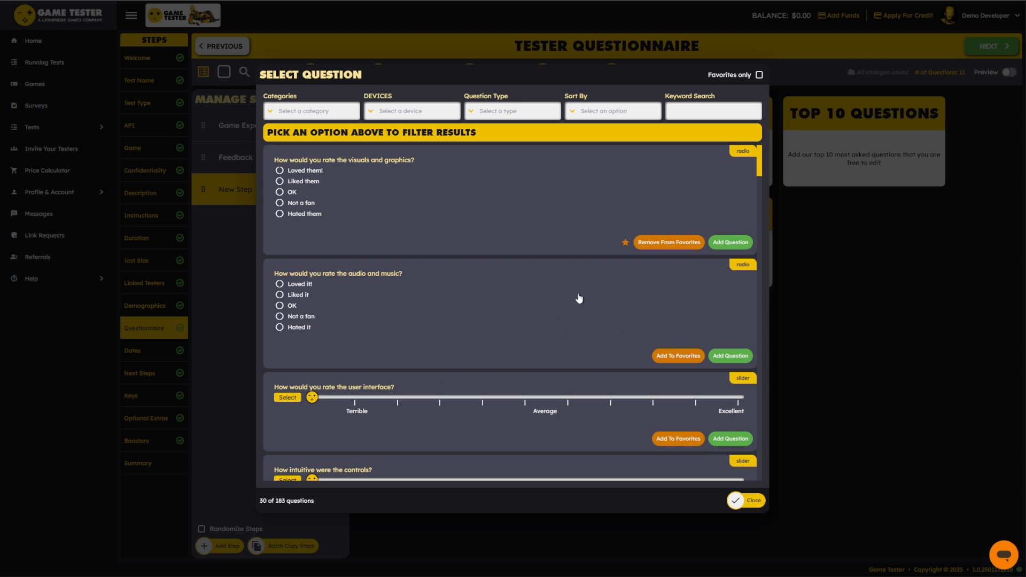
scroll(579, 298, "down", 3)
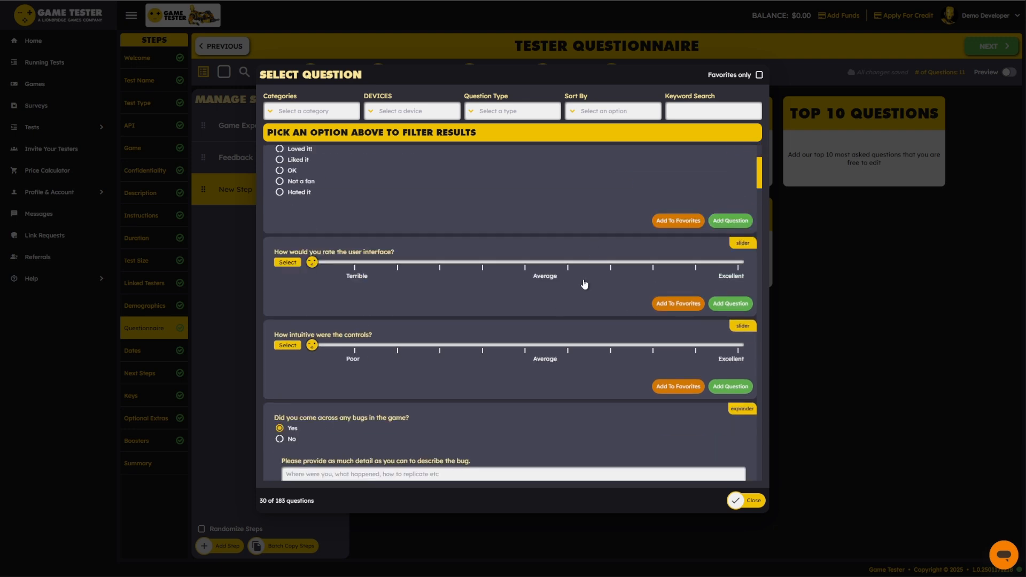
scroll(516, 238, "down", 7)
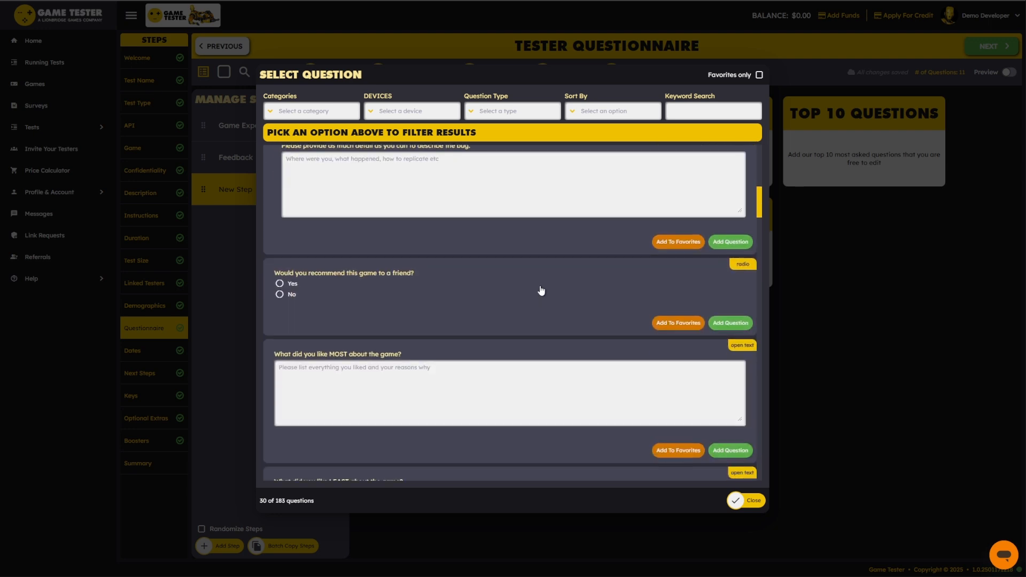
scroll(518, 336, "down", 2)
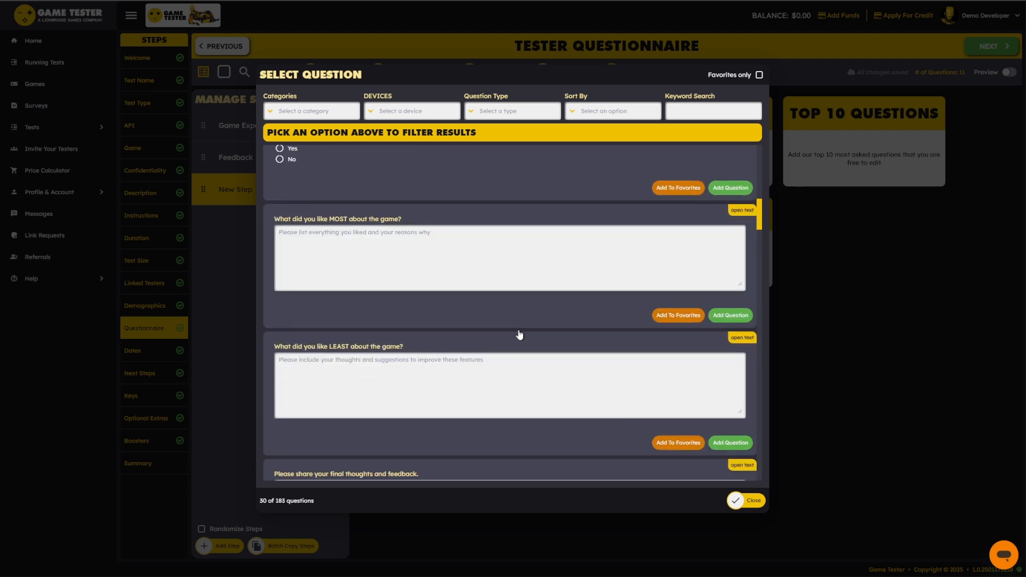
scroll(486, 329, "down", 2)
scroll(408, 338, "down", 10)
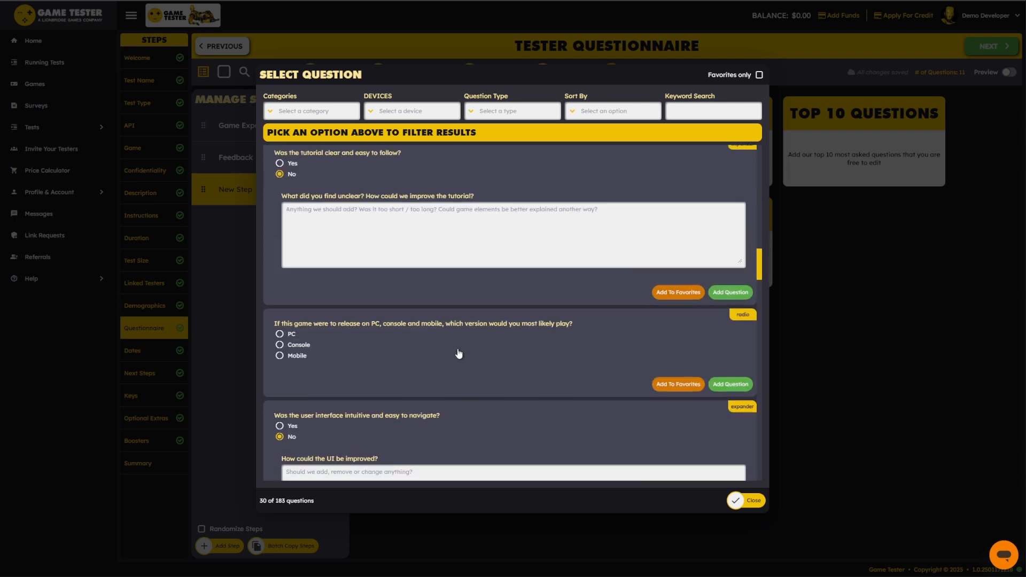
scroll(460, 347, "down", 5)
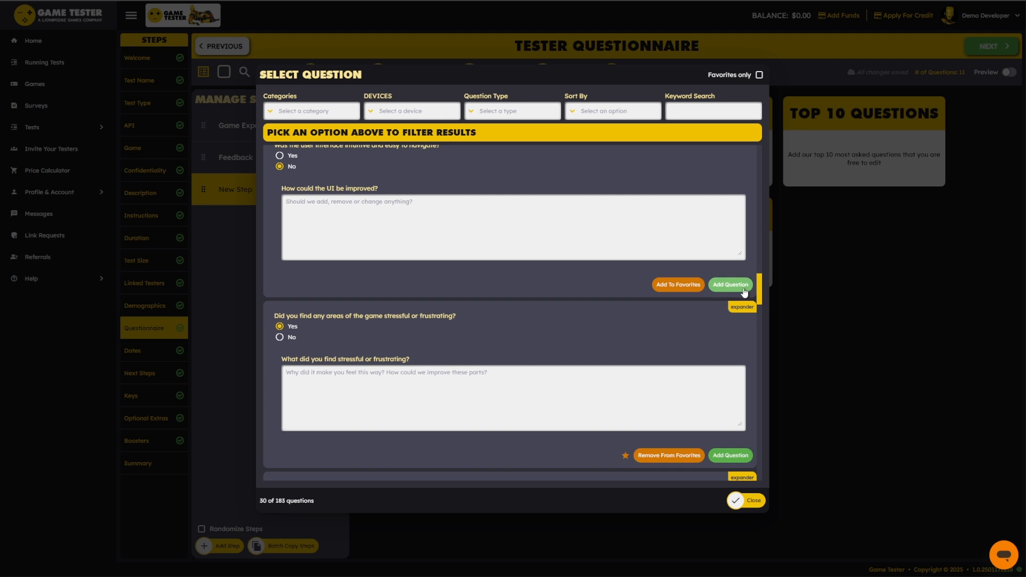
scroll(518, 294, "up", 3)
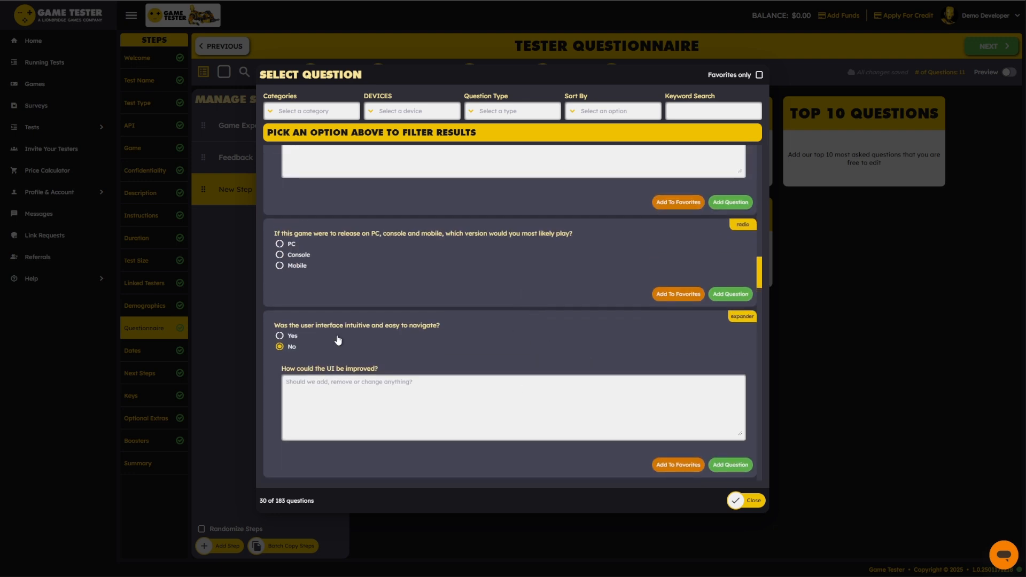
scroll(577, 310, "down", 3)
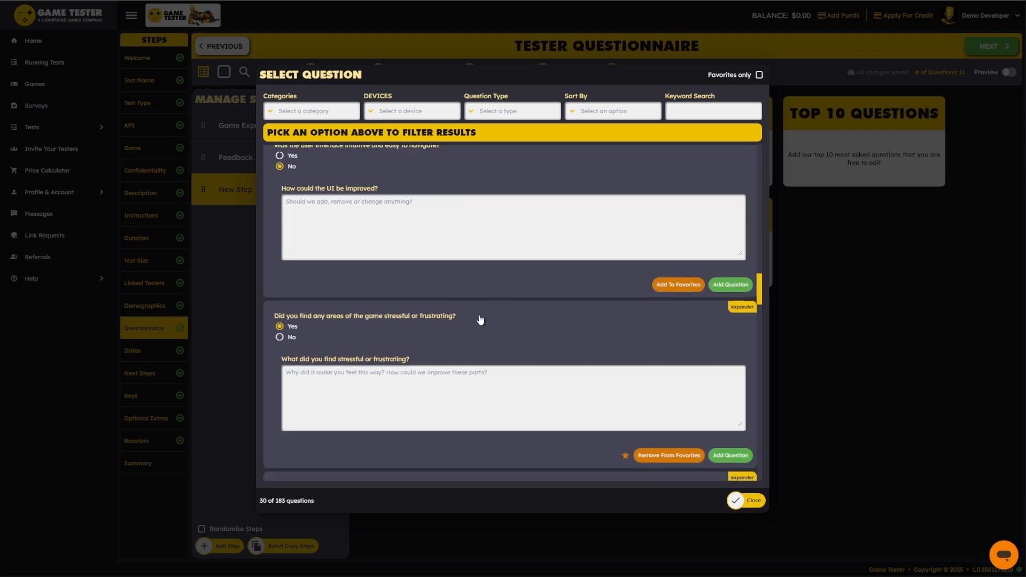
- Filter the pre-built questions by the Story category and review the matching questions and the available question types
left_click(308, 113)
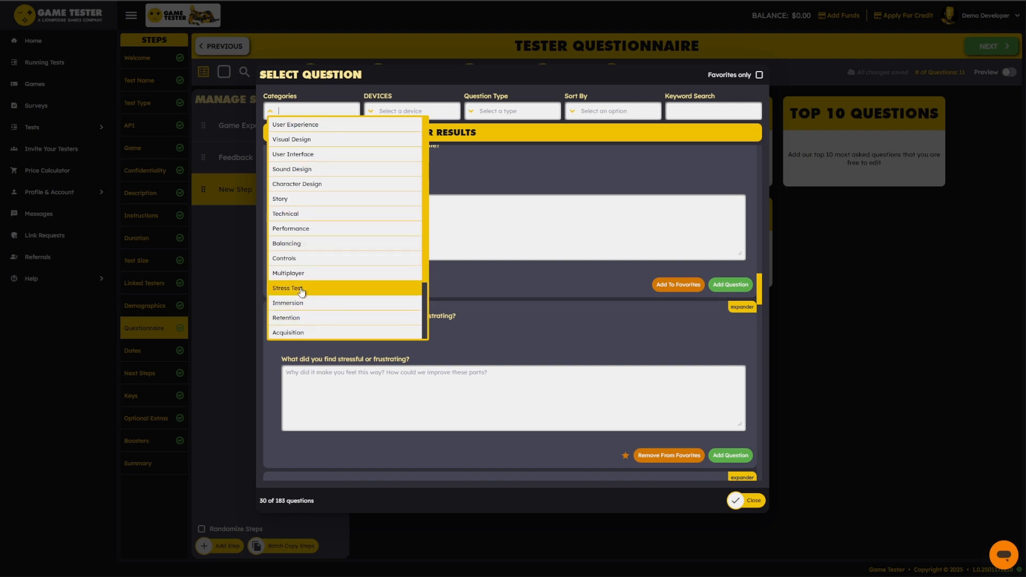
left_click(297, 200)
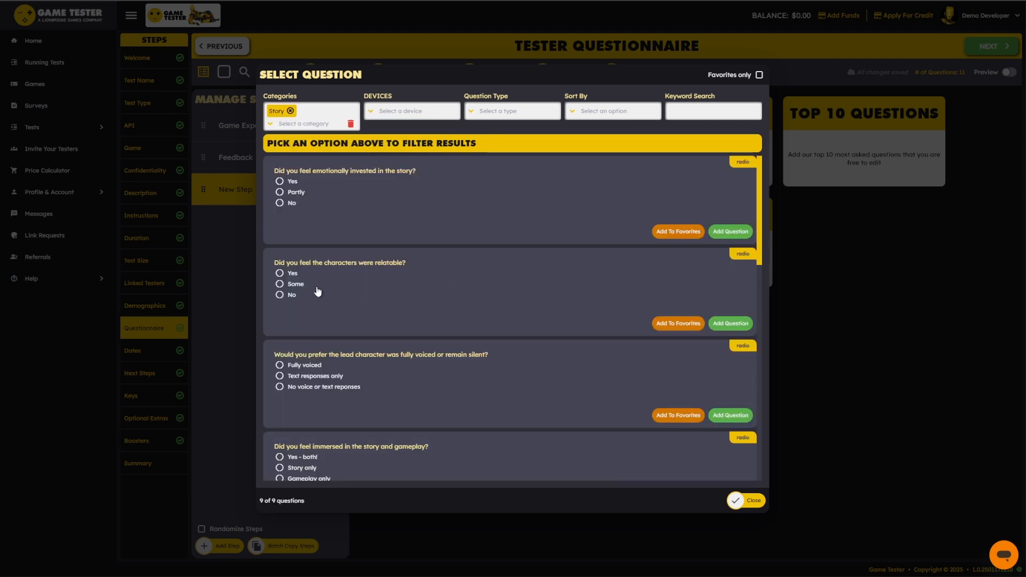
scroll(446, 310, "down", 8)
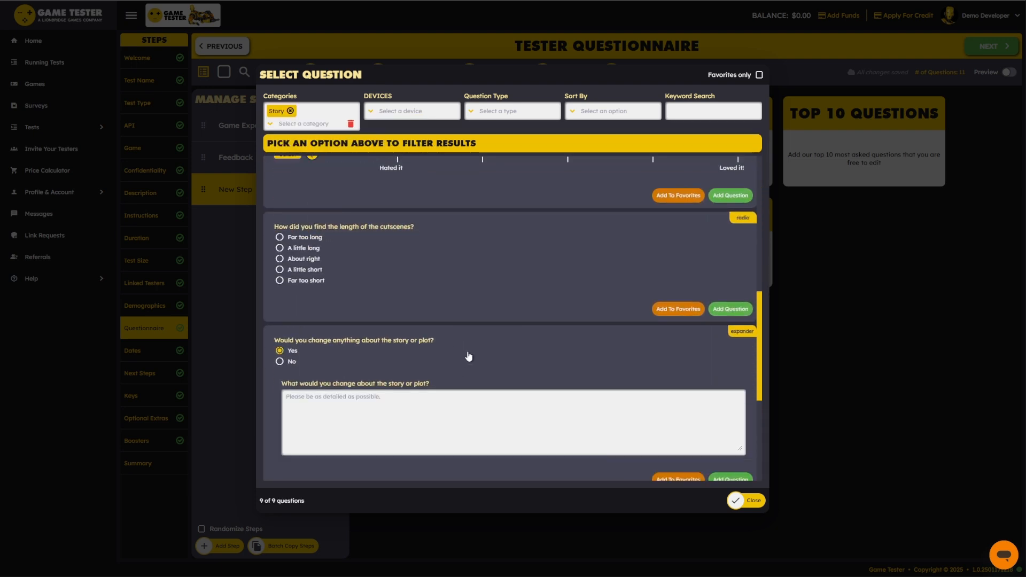
scroll(501, 356, "down", 4)
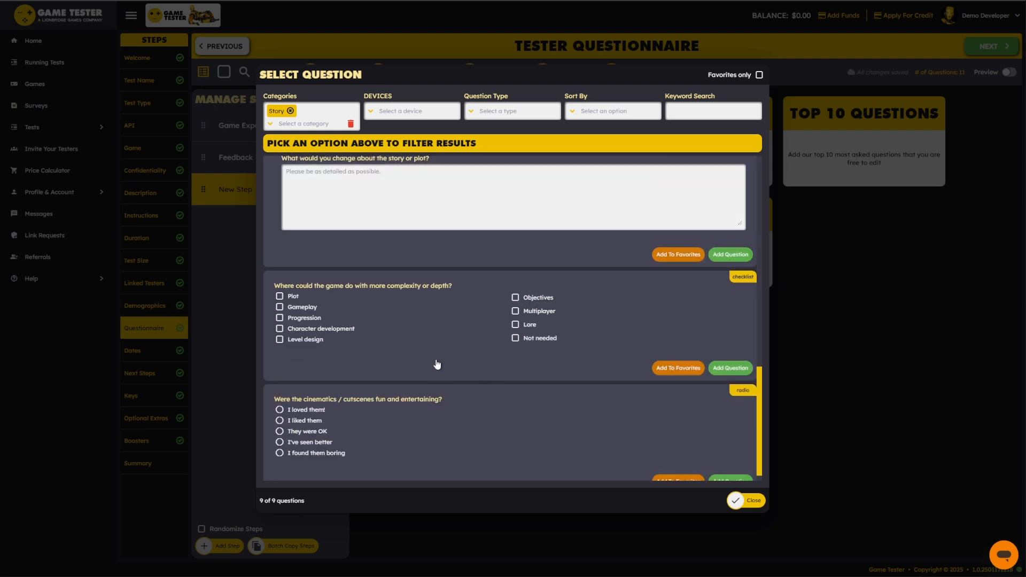
scroll(437, 364, "up", 4)
left_click(522, 114)
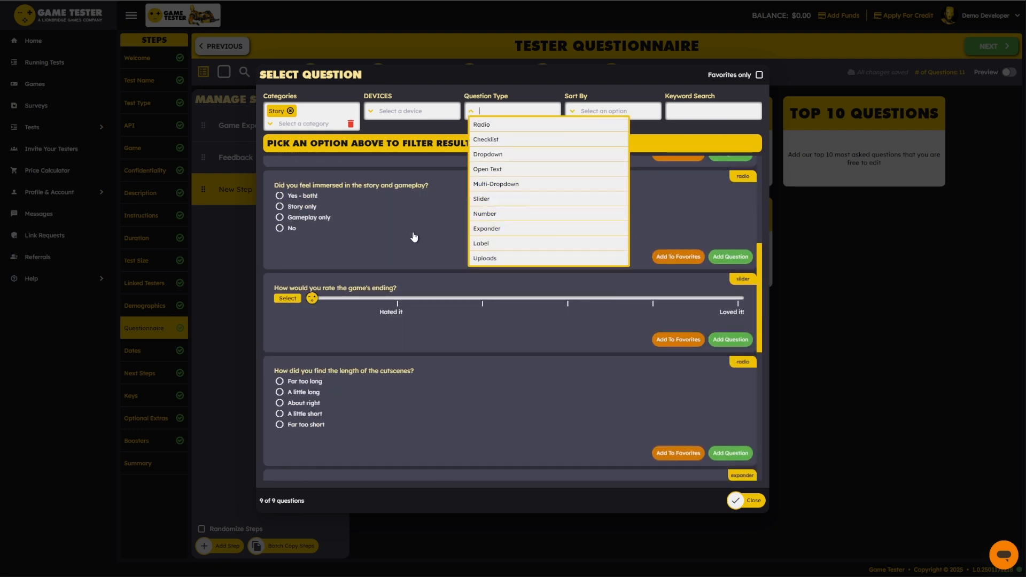
left_click(758, 380)
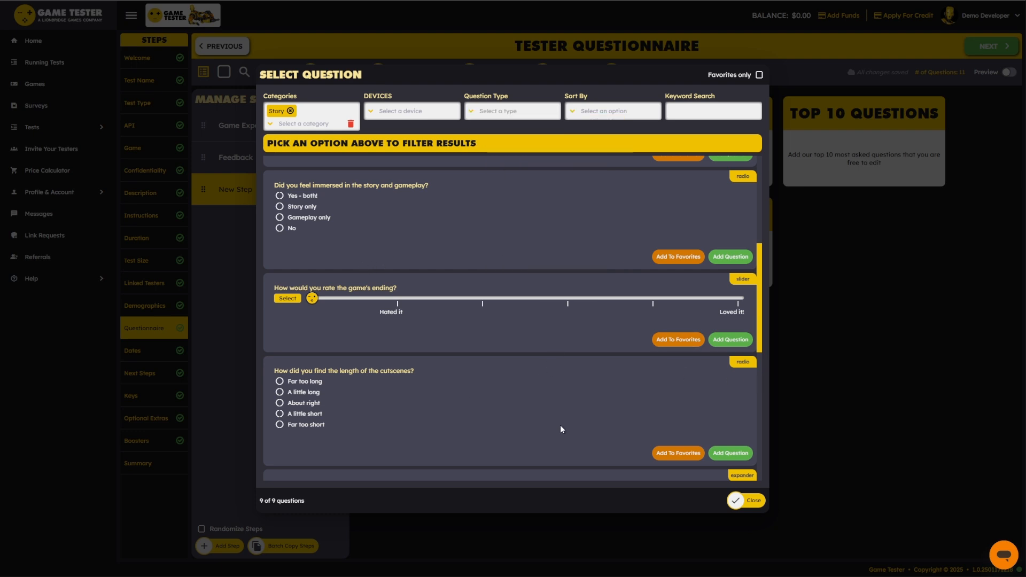
- Add the pre-built question "Would you change anything about the story or plot?" to New Step and close the question library
scroll(560, 430, "down", 5)
scroll(739, 369, "down", 1)
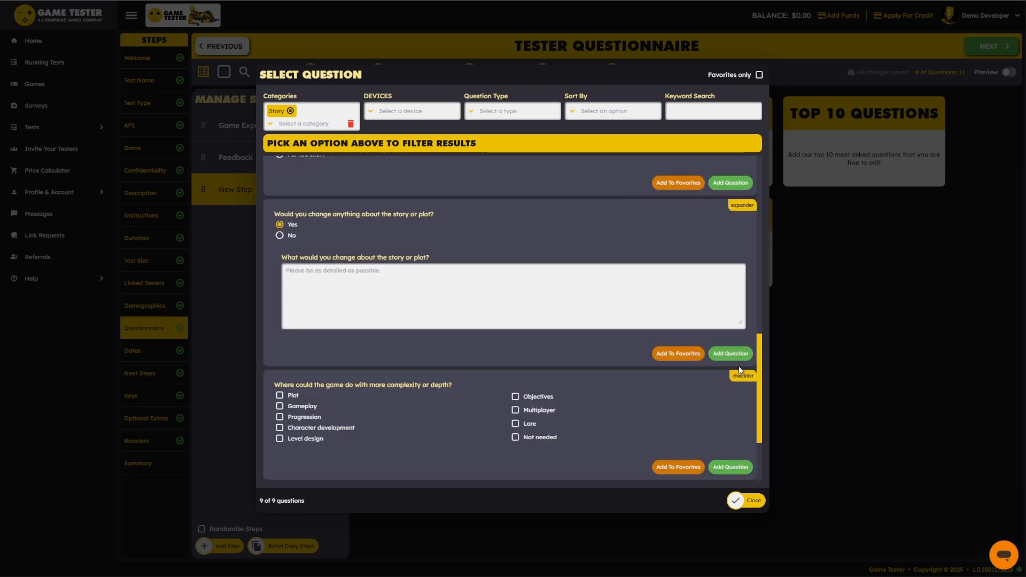
left_click(731, 354)
left_click(744, 500)
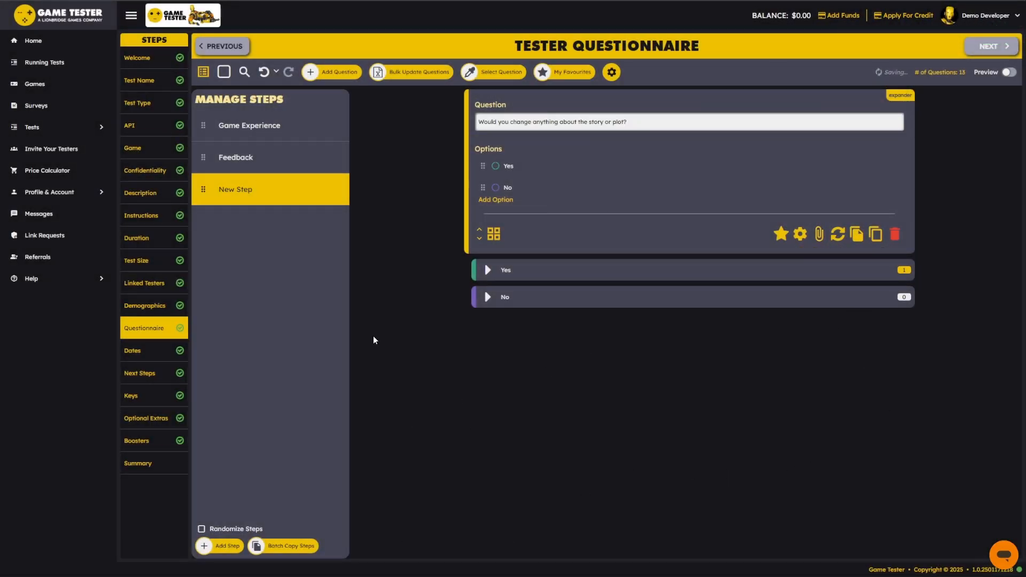
- Review the Test Size and Demographics settings and return to the questionnaire's Game Experience step
left_click(253, 128)
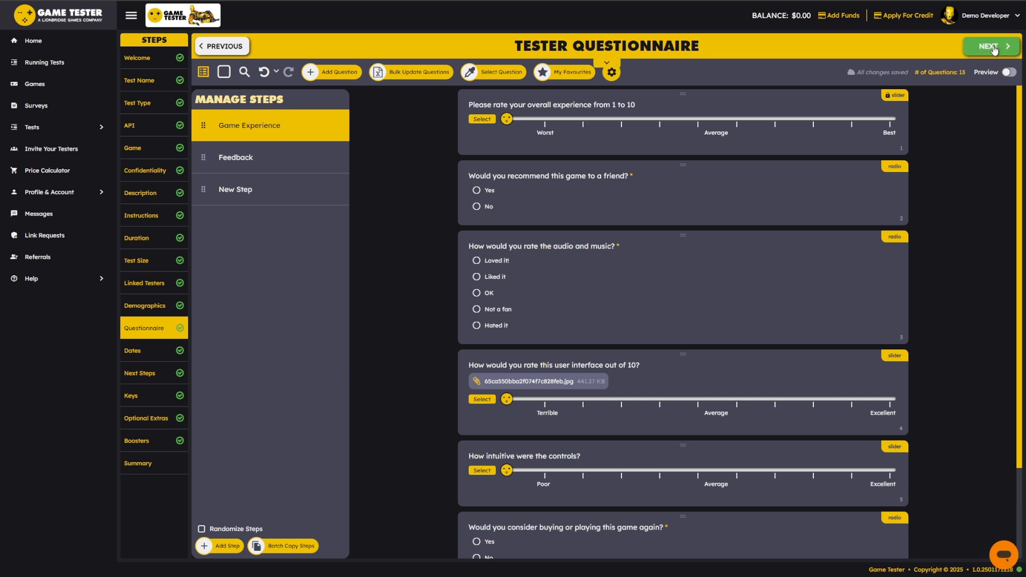
left_click(144, 267)
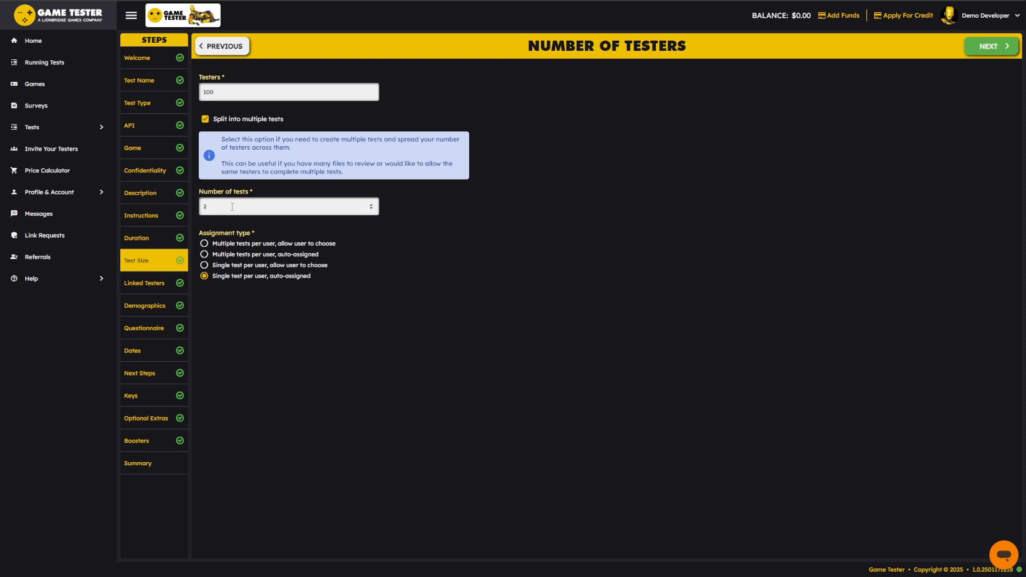
left_click(131, 310)
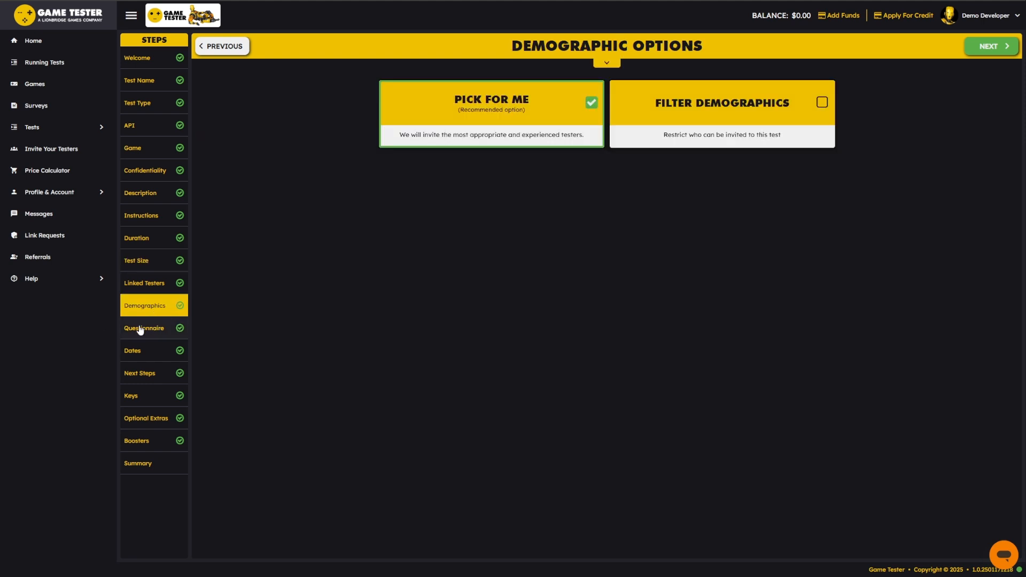
left_click(142, 326)
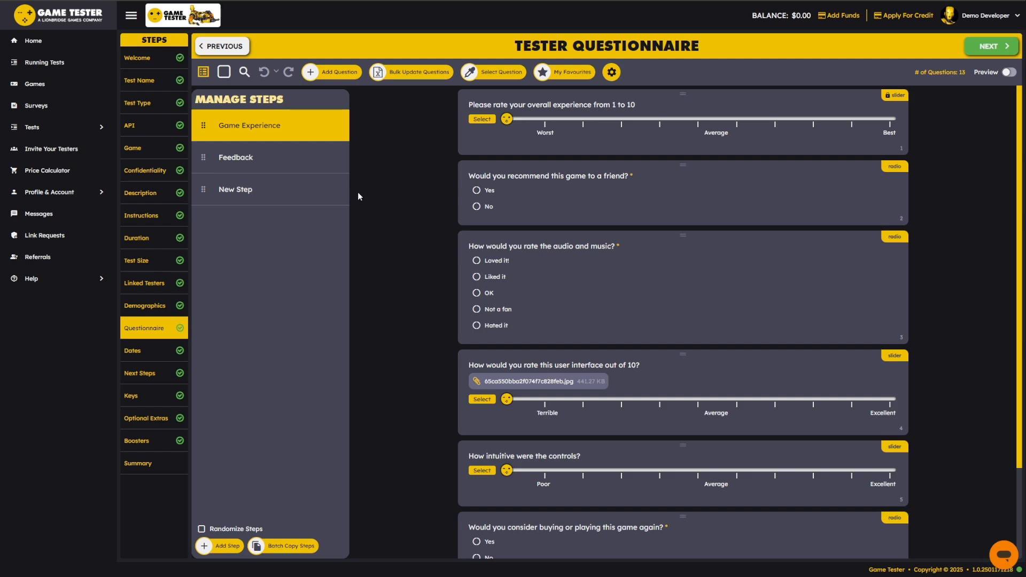
- Delete New Step and all its questions from the questionnaire
left_click(335, 192)
left_click(323, 190)
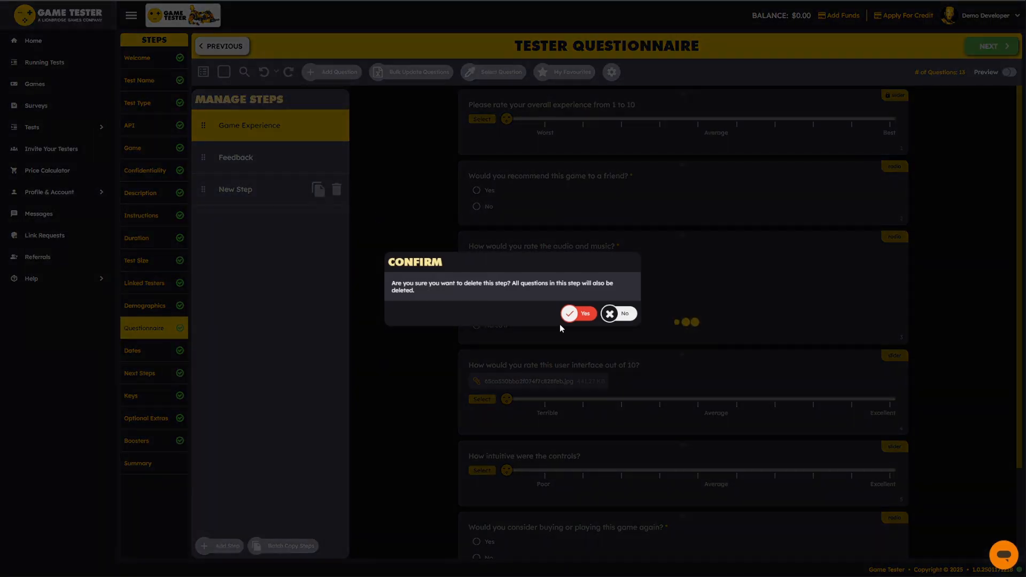
left_click(580, 314)
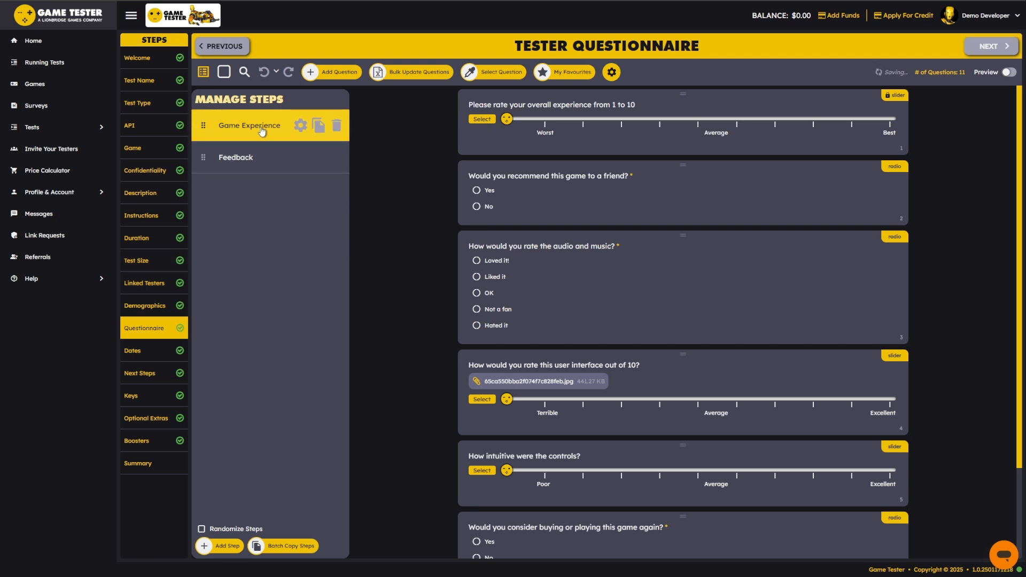
- Duplicate the Game Experience questionnaire step once and move the copy below the Feedback step
left_click(248, 163)
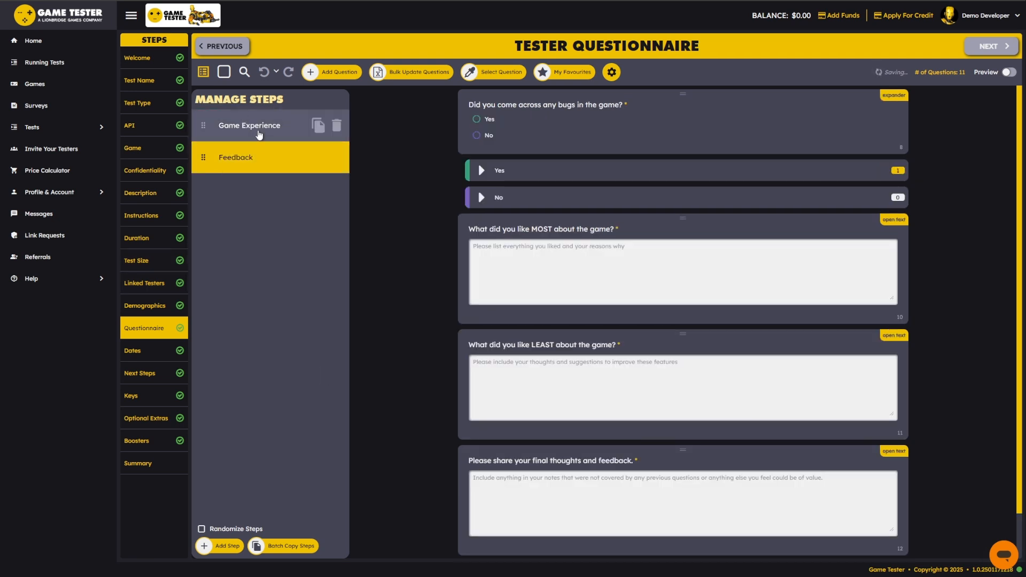
left_click(258, 130)
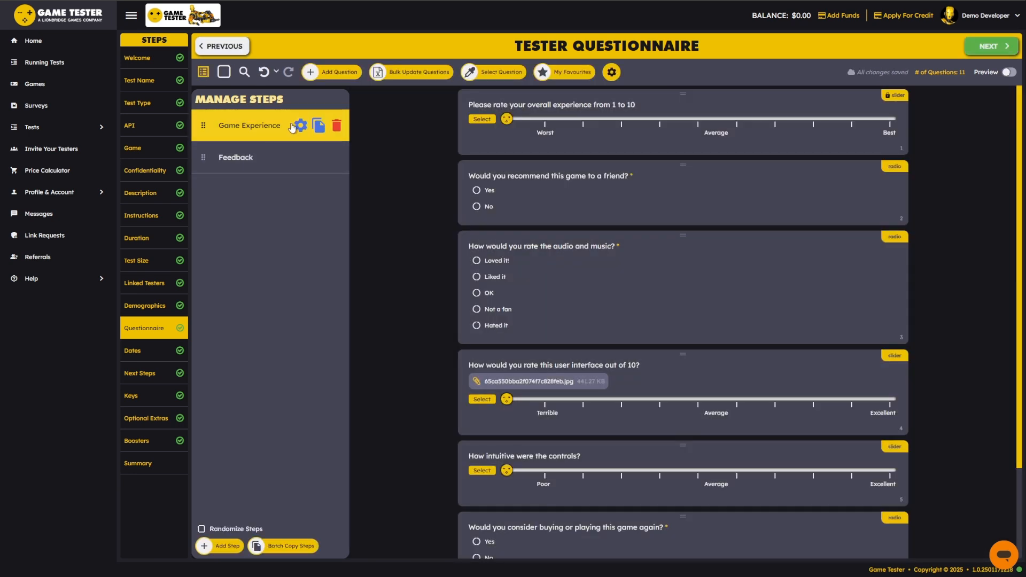
left_click(320, 126)
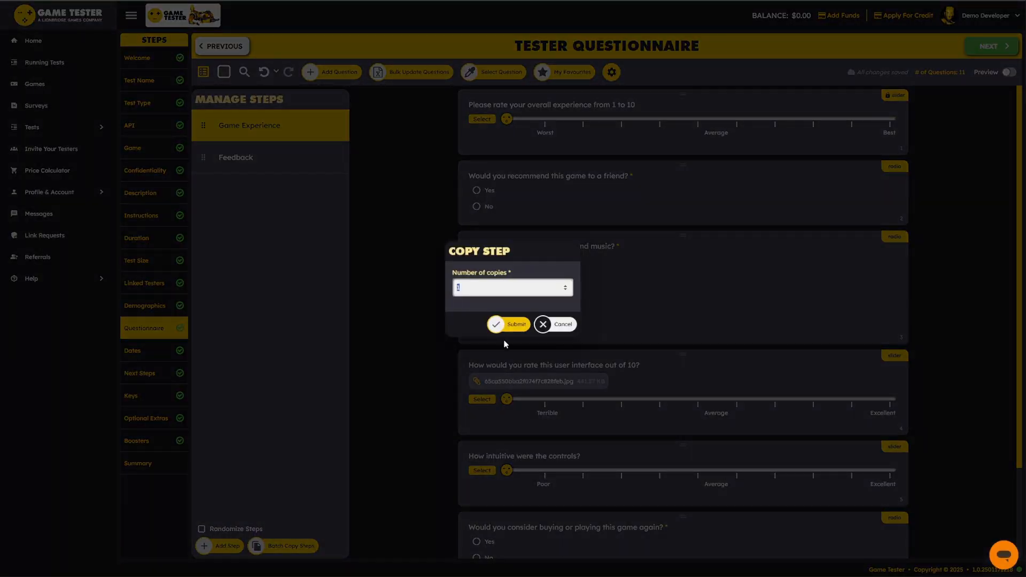
left_click(508, 325)
left_click(242, 192)
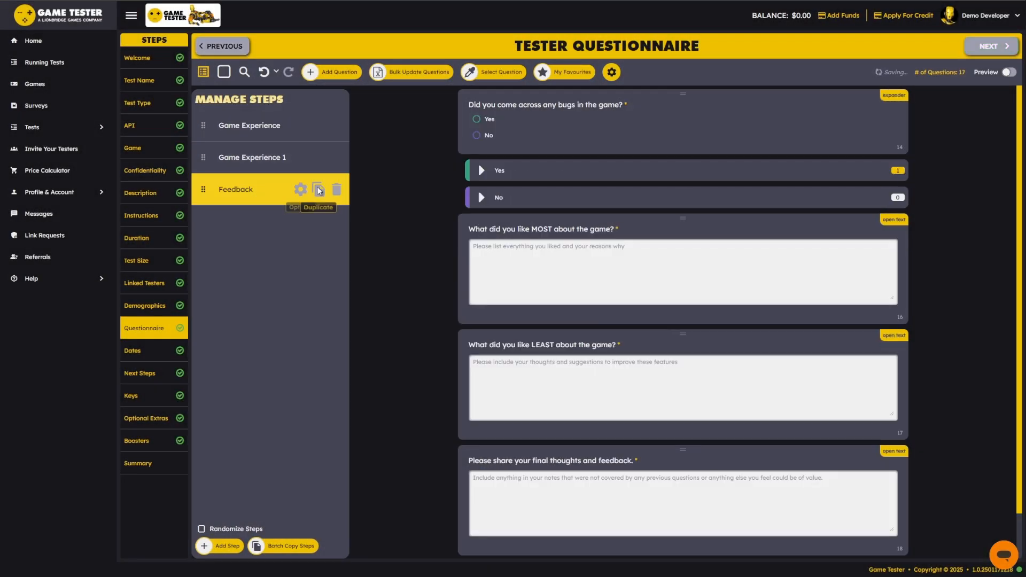
left_click_drag(203, 158, 209, 190)
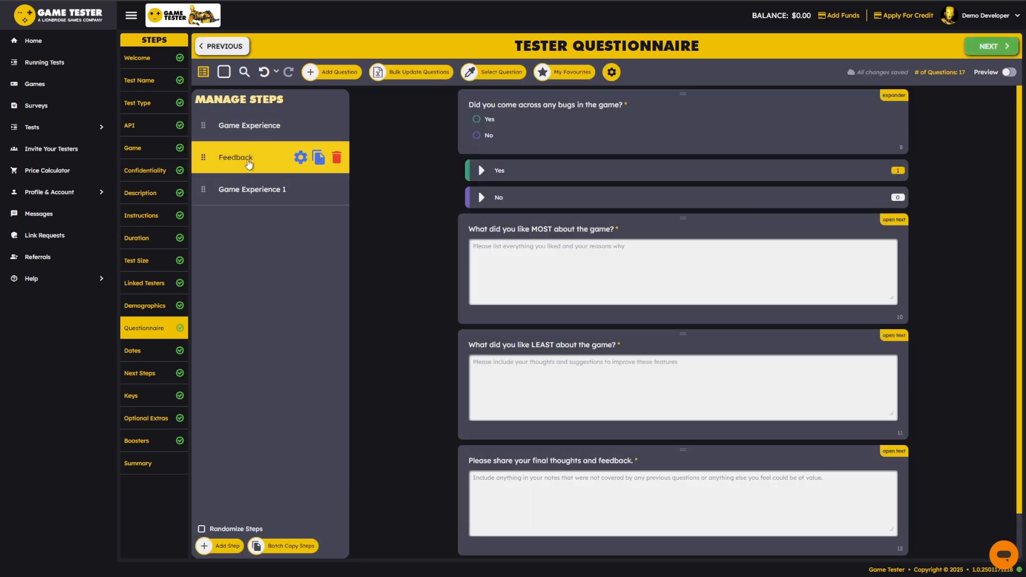
- Duplicate the Feedback step once and move the copy below Game Experience 1
left_click(317, 159)
left_click(509, 324)
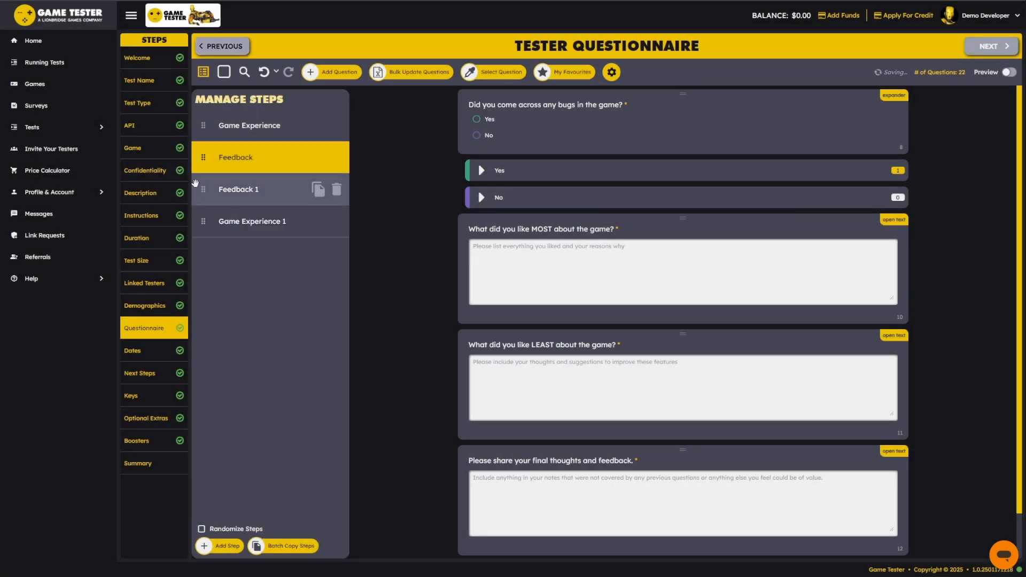
left_click_drag(204, 189, 207, 225)
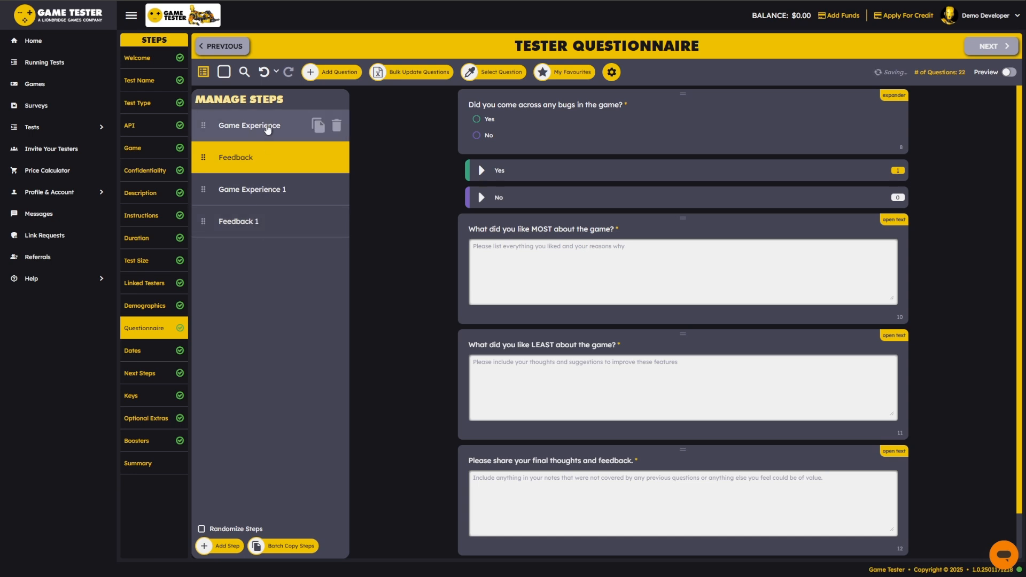
- Review the number of testers in the Test Size settings and return to the questionnaire's step list
left_click(137, 260)
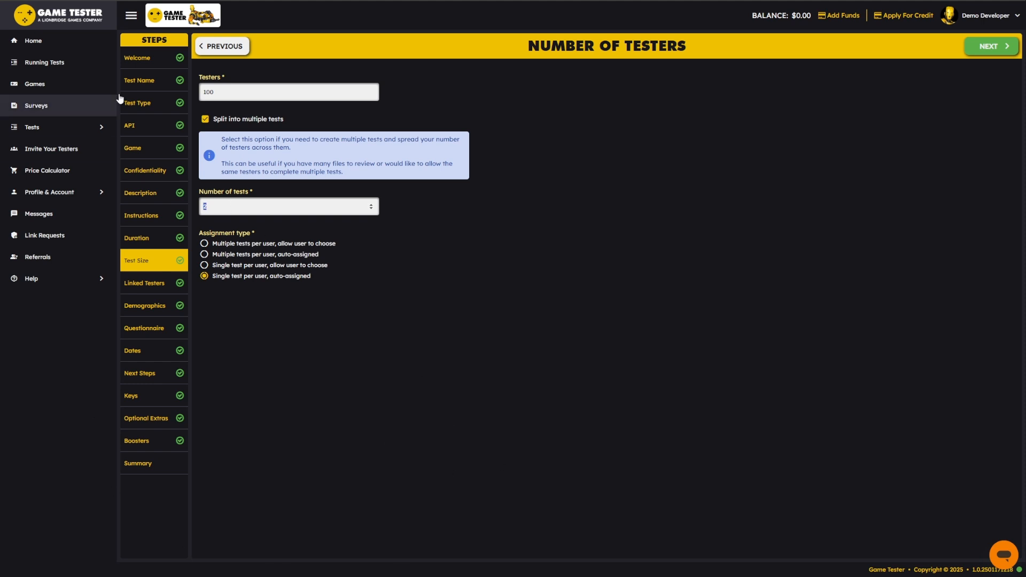
double_click(229, 90)
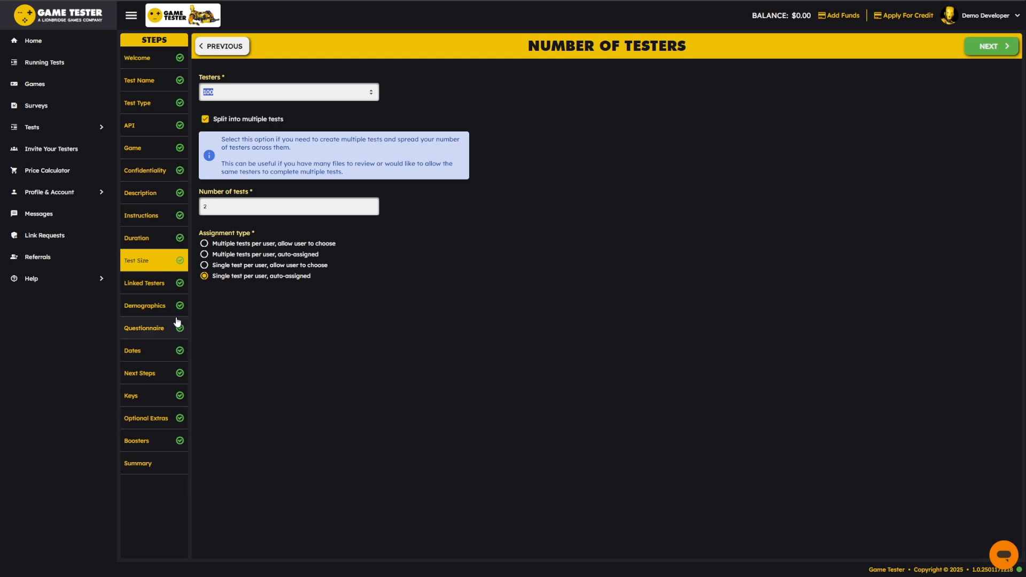
left_click(154, 327)
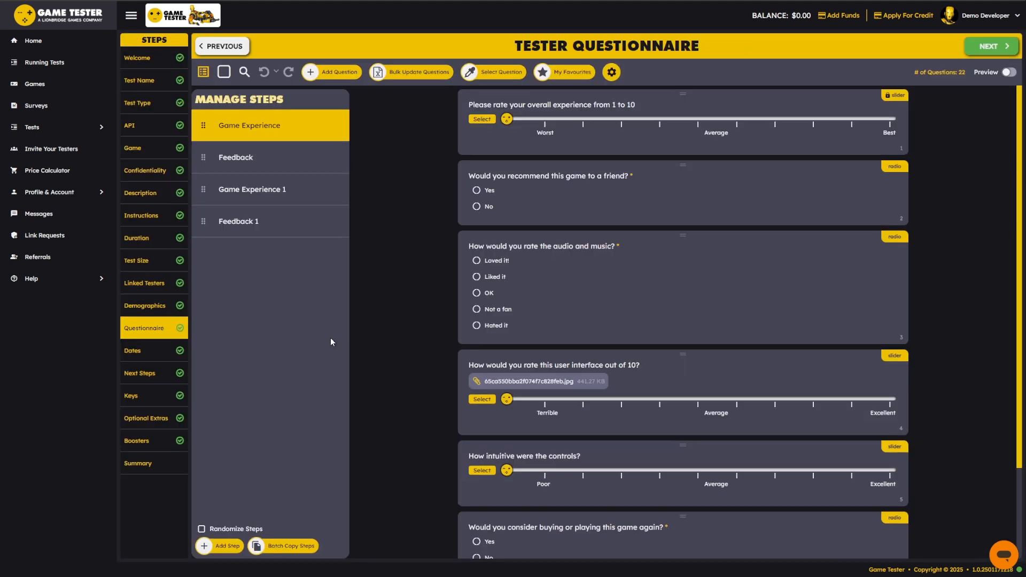
mouse_move(254, 157)
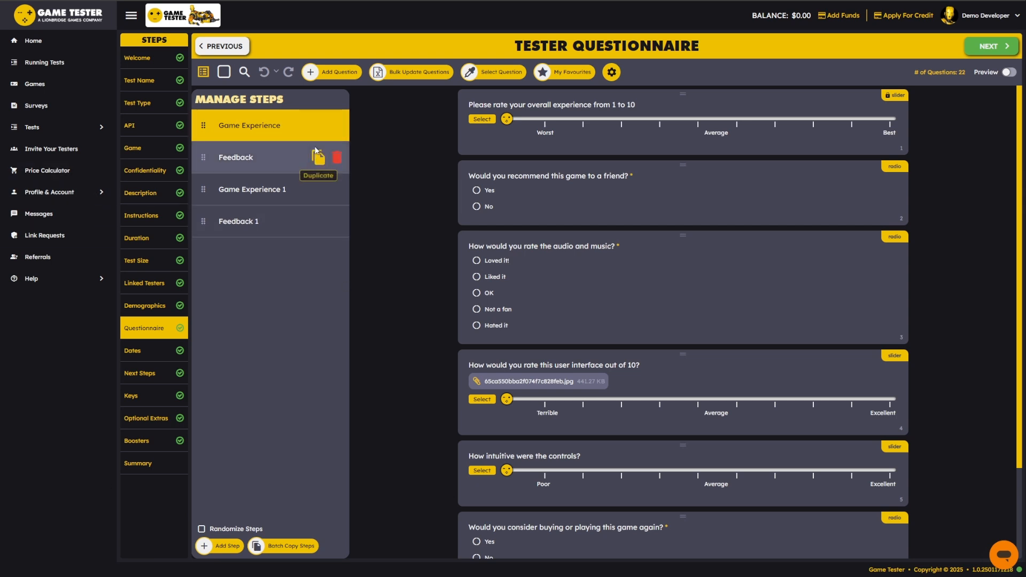
- Try the strict end date option in the test dates, together with a strict end time
left_click(155, 351)
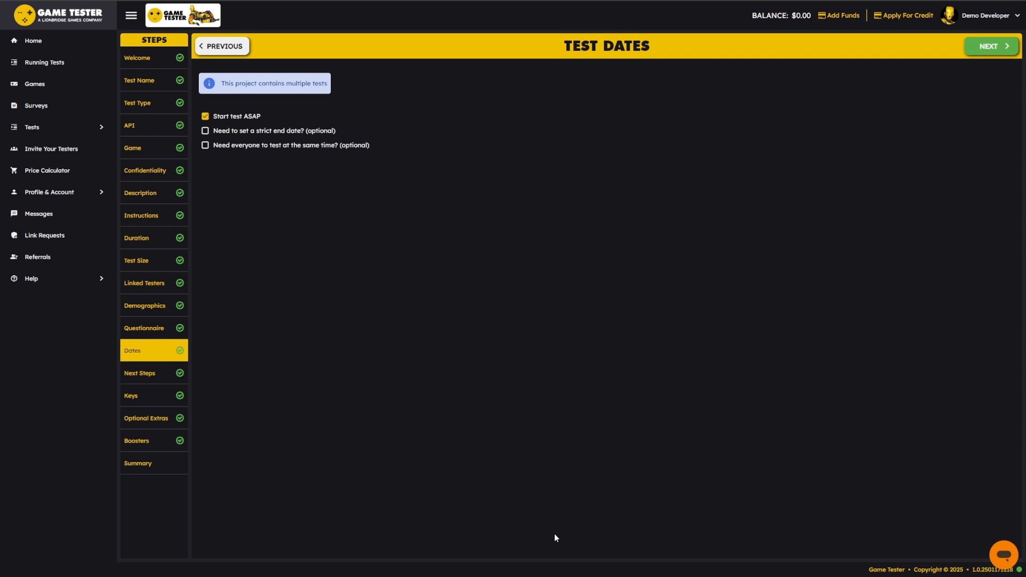
left_click(224, 131)
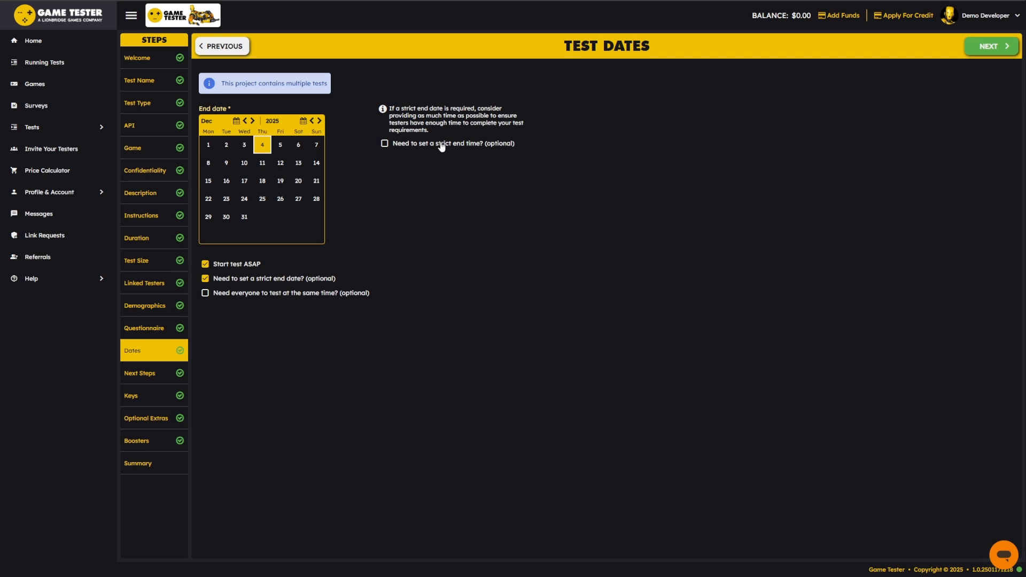
left_click(442, 147)
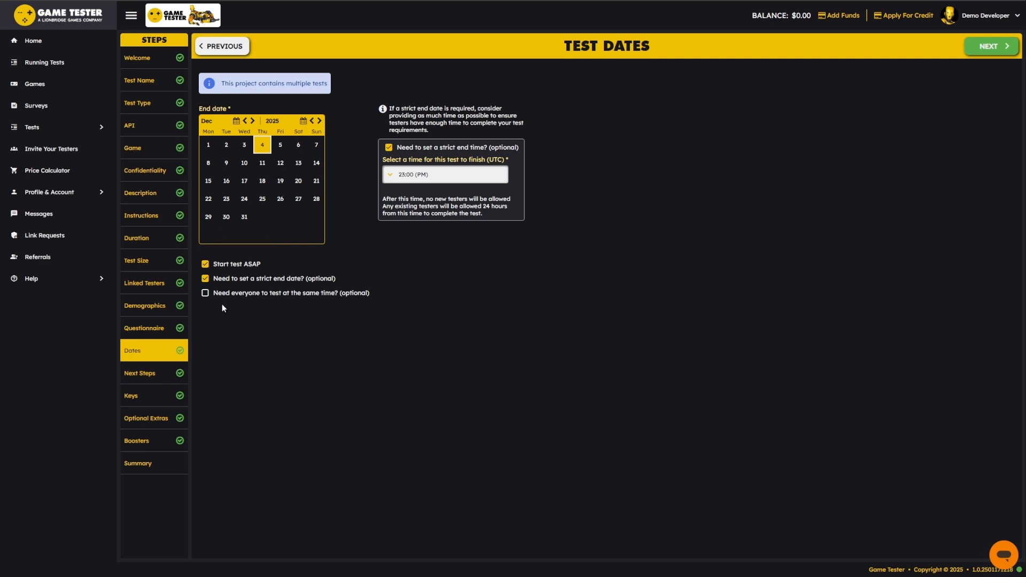
- Try requiring everyone to test at the same time on 30 January 2025, and restore the Start test ASAP option
left_click(244, 298)
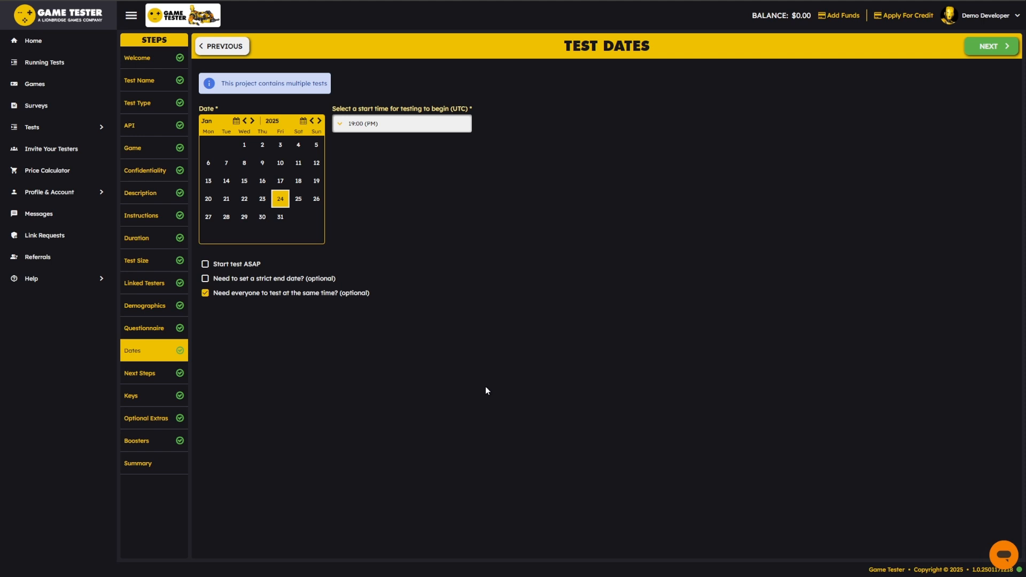
left_click(256, 218)
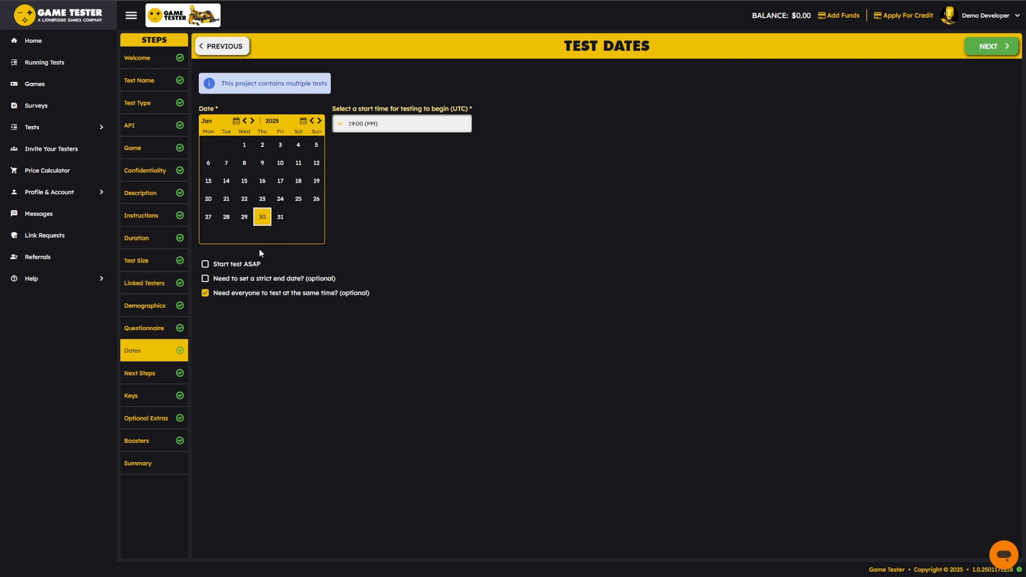
left_click(230, 266)
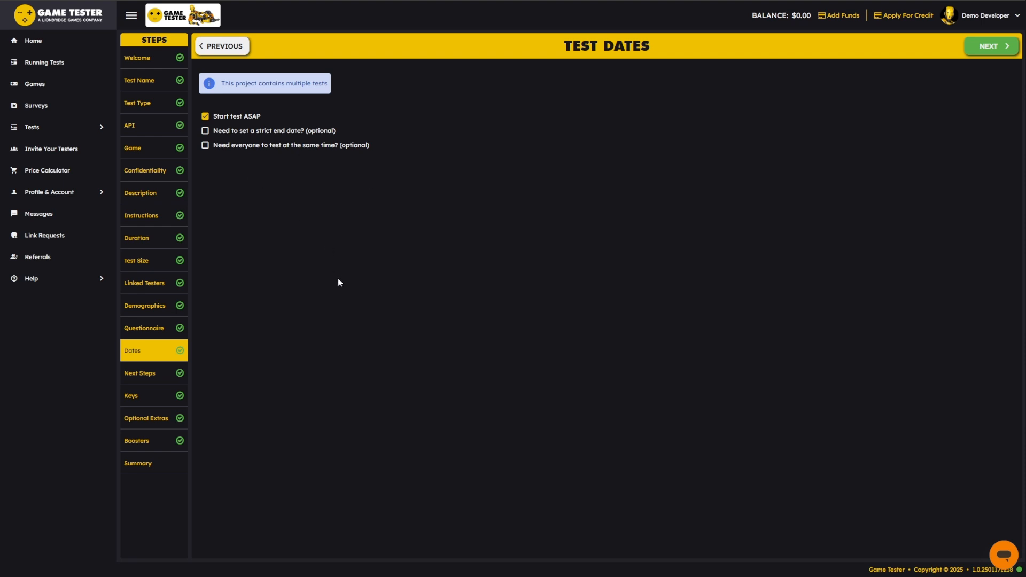
- Try the File Download option in Next Steps, view its File Uploads page, and disable the option again
left_click(154, 376)
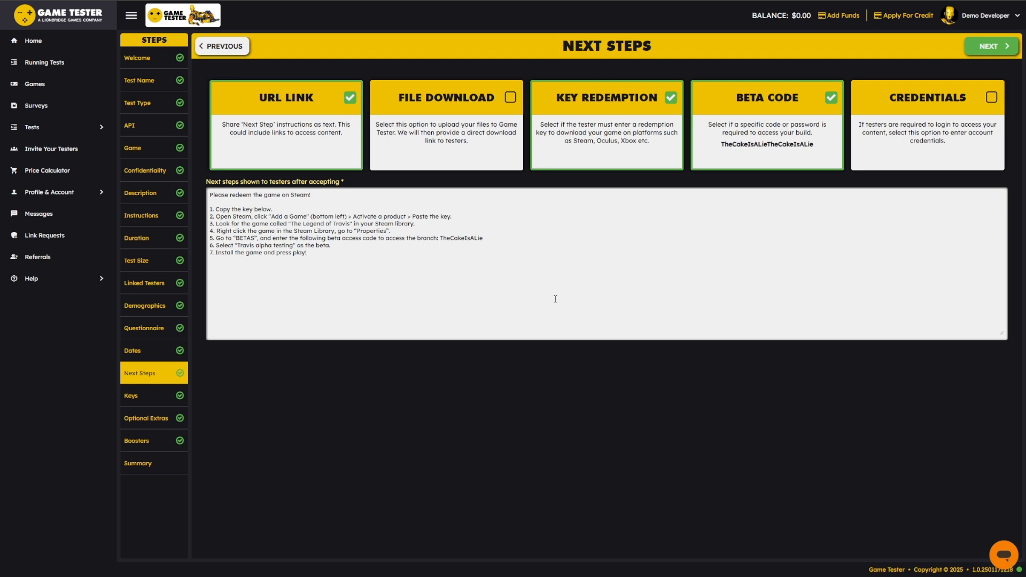
left_click(440, 110)
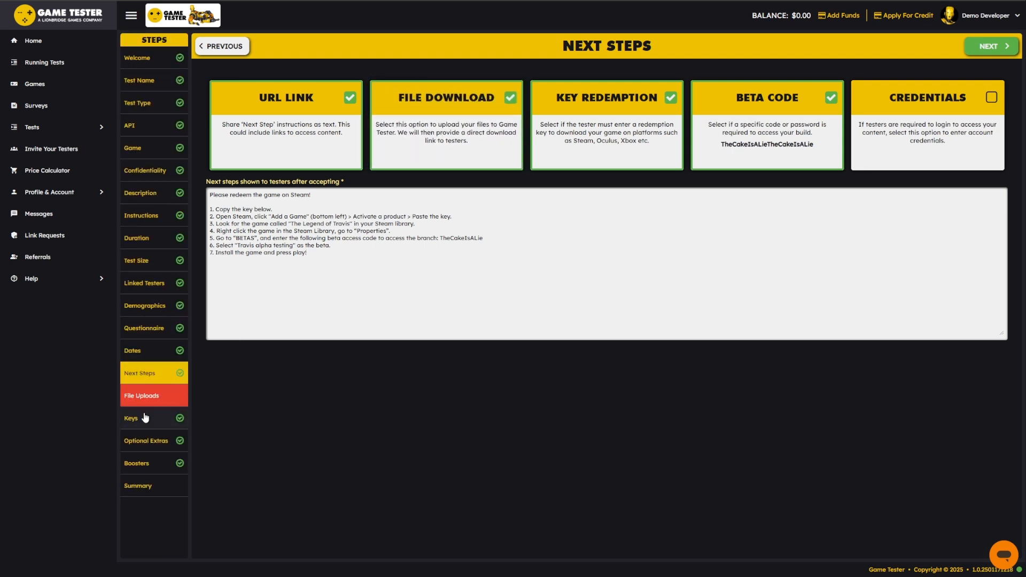
left_click(151, 401)
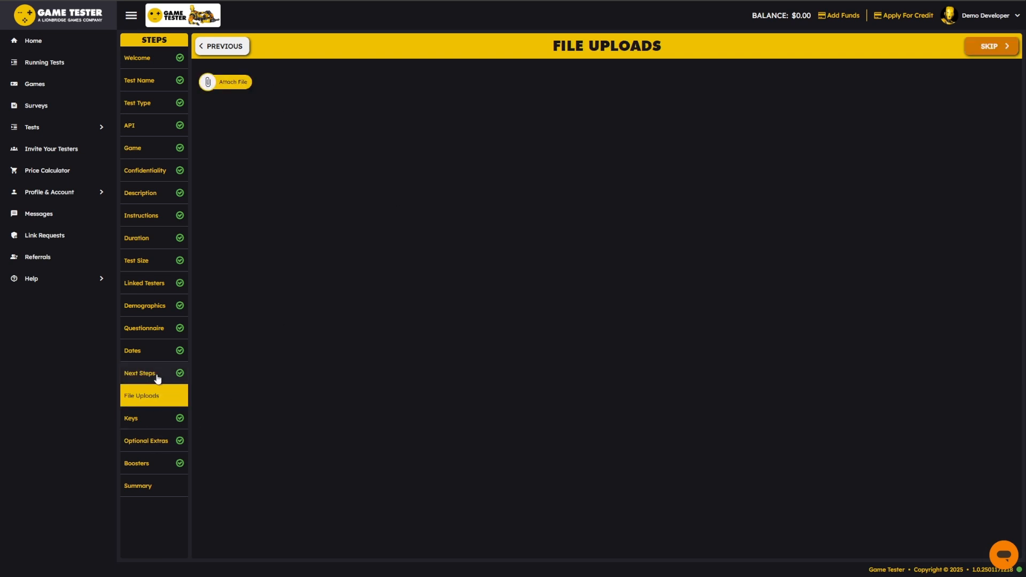
left_click(158, 379)
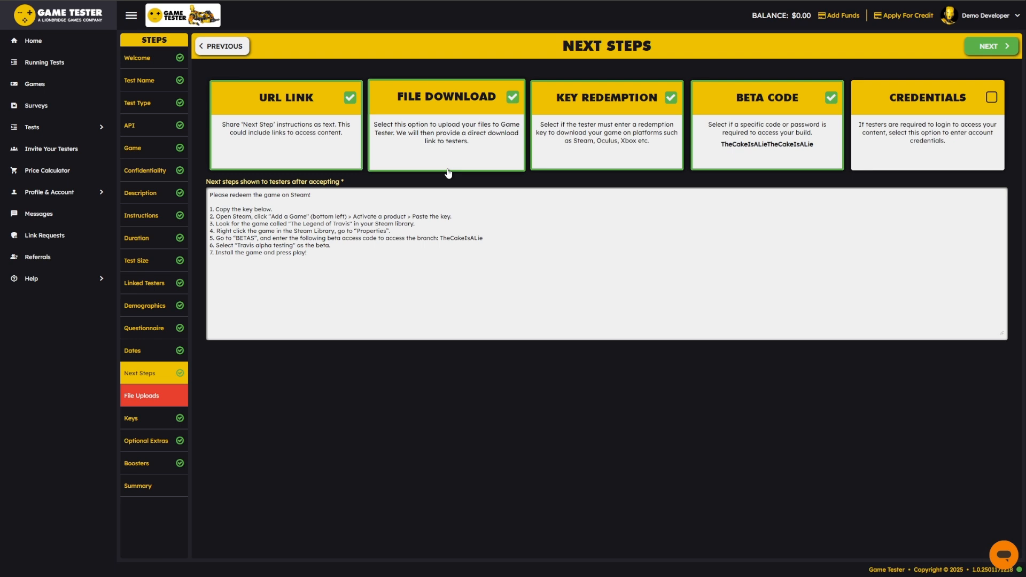
left_click(451, 145)
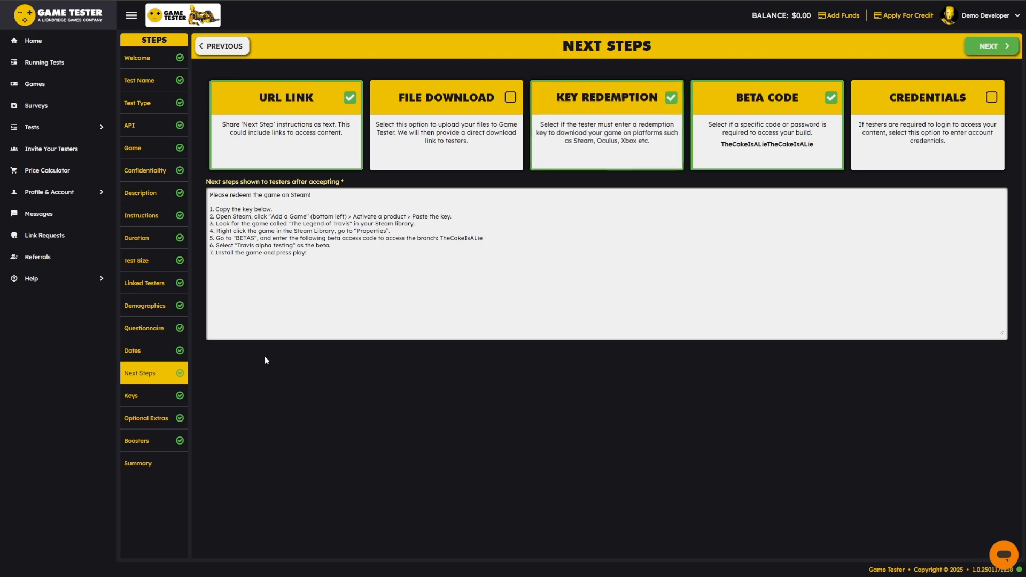
- Examine the uploaded game keys and compare them with the tester count in the Test Size settings
left_click(148, 398)
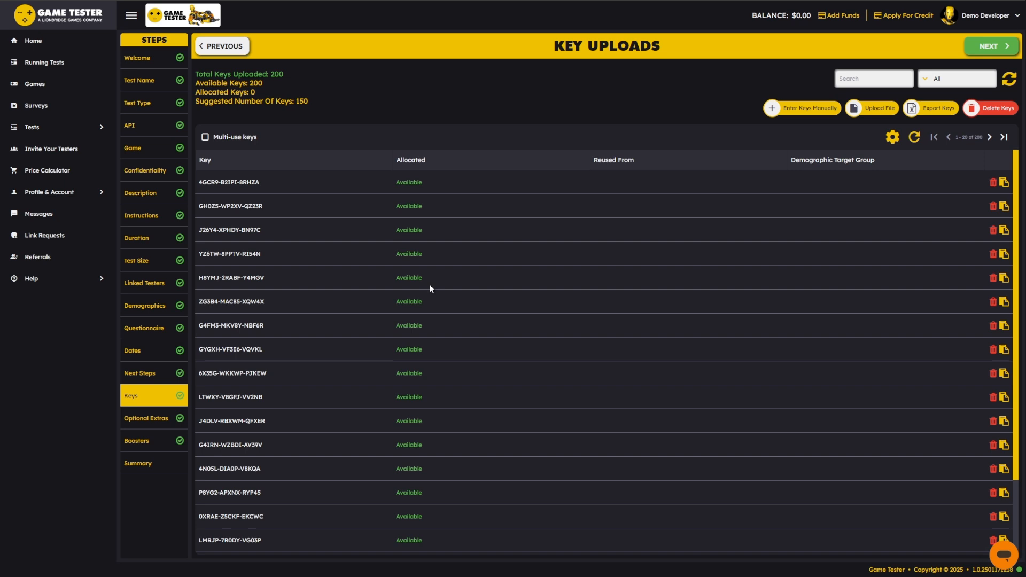
scroll(405, 348, "down", 2)
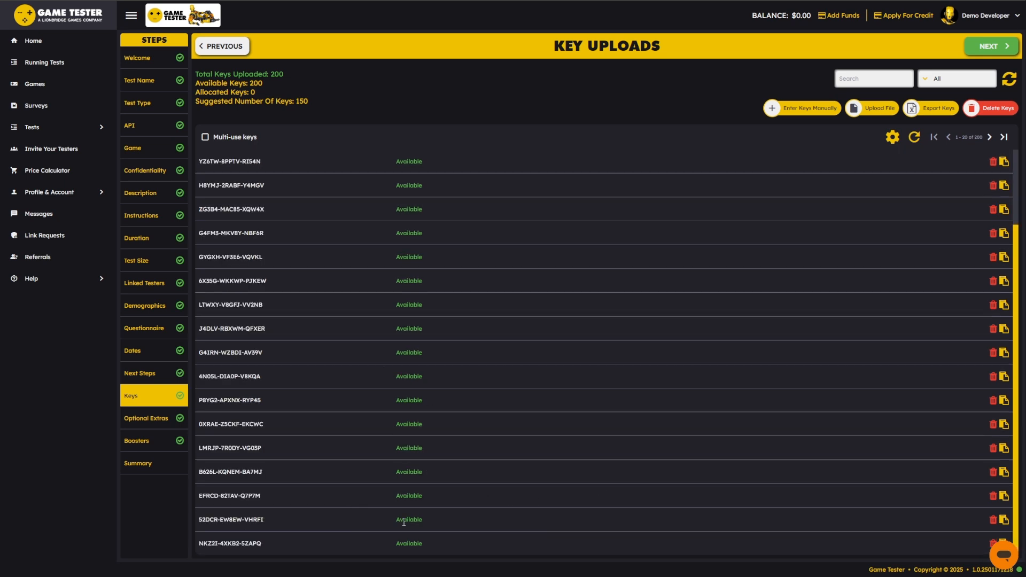
scroll(387, 228, "up", 2)
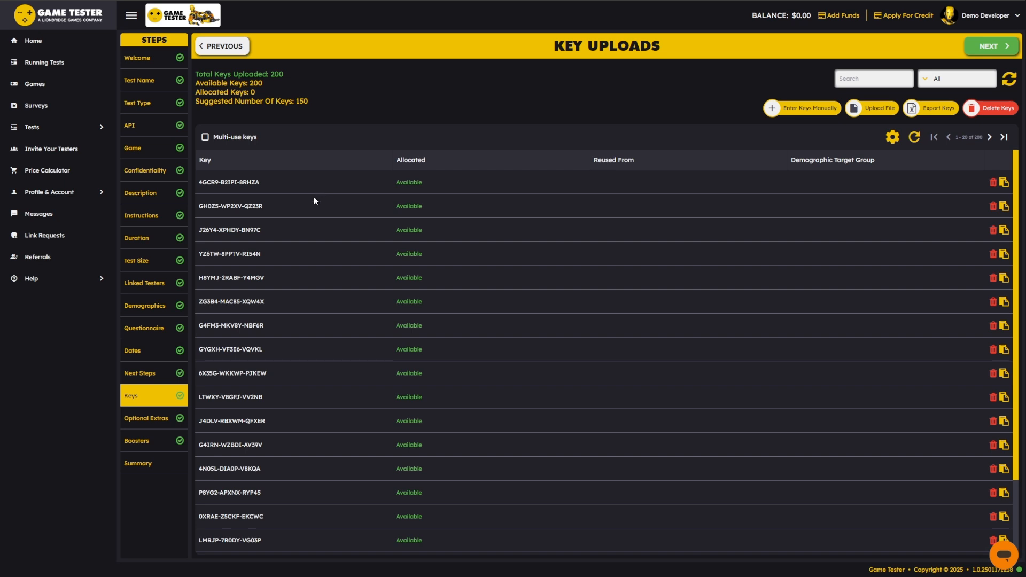
left_click(138, 260)
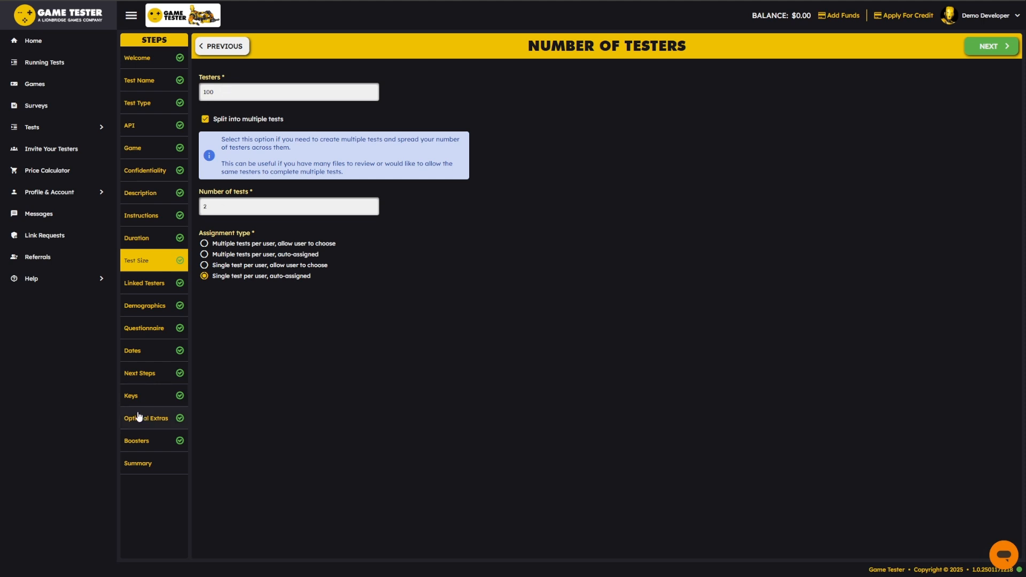
left_click(135, 396)
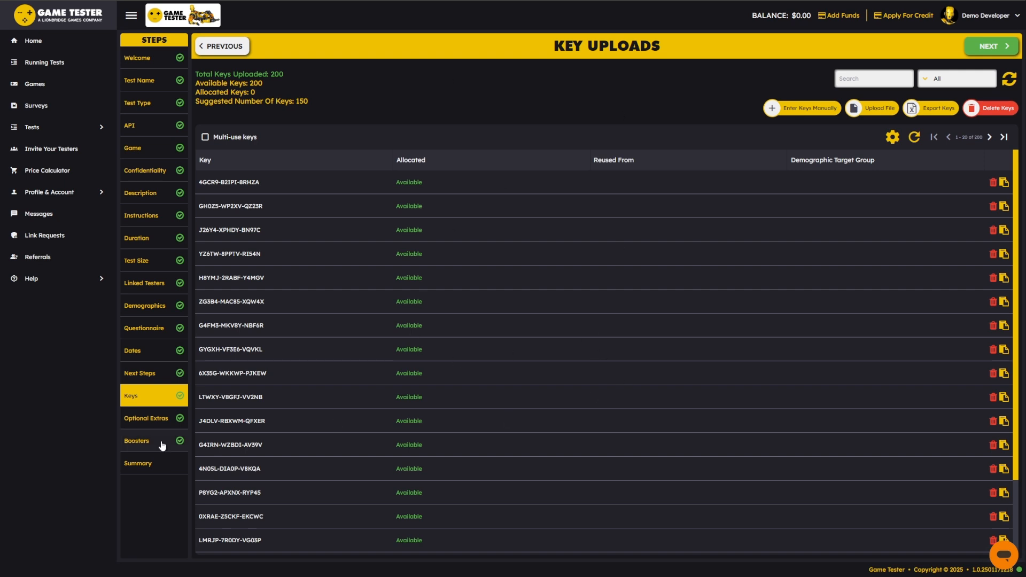
- Read the Full Gameplay Videos details in the optional extras, and try switching that extra on and off
left_click(138, 421)
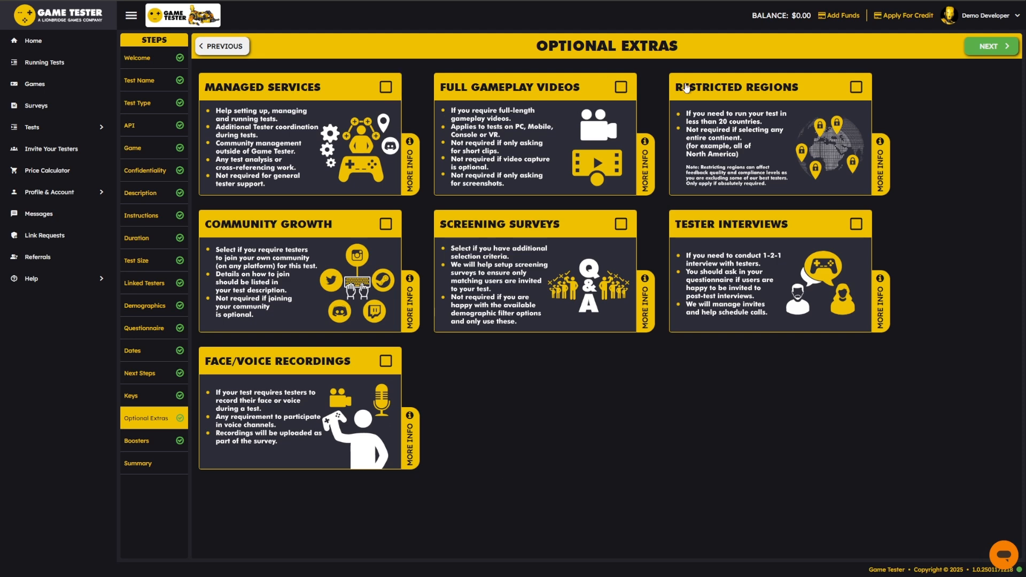
left_click(652, 156)
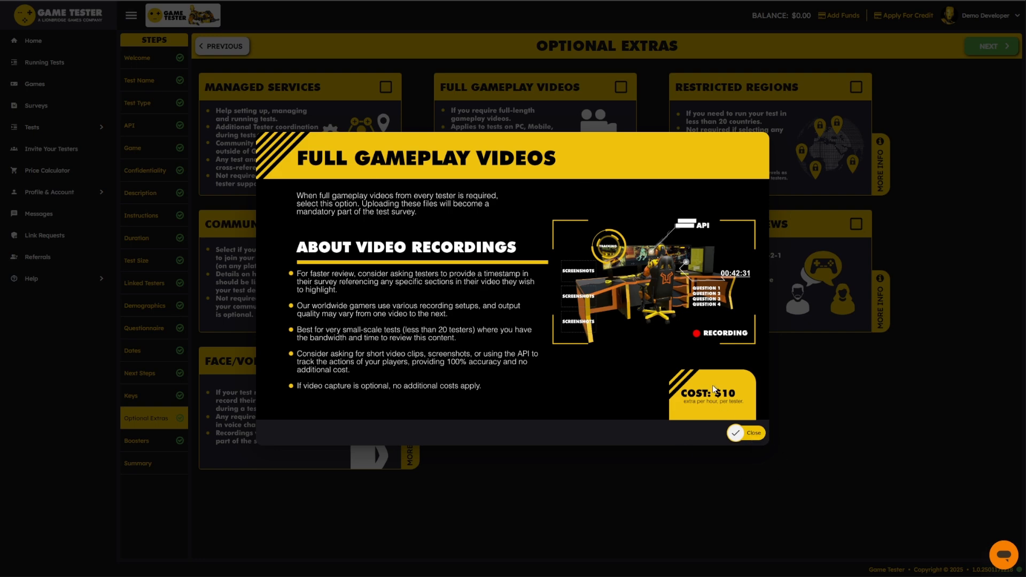
left_click(754, 434)
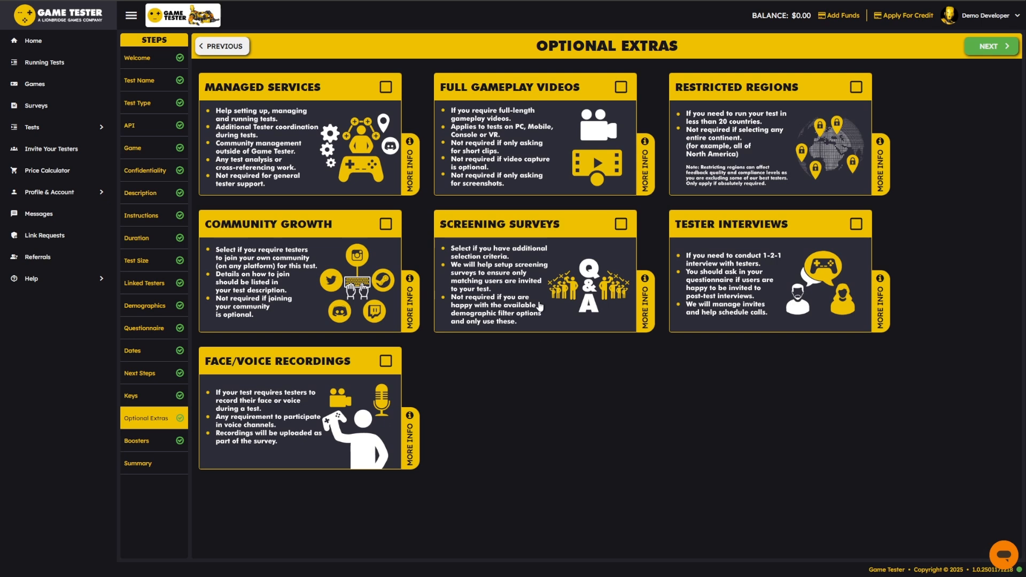
left_click(621, 87)
left_click(621, 87)
- Apply a $2 per-tester reward boost to the test in the Boosters settings
left_click(131, 442)
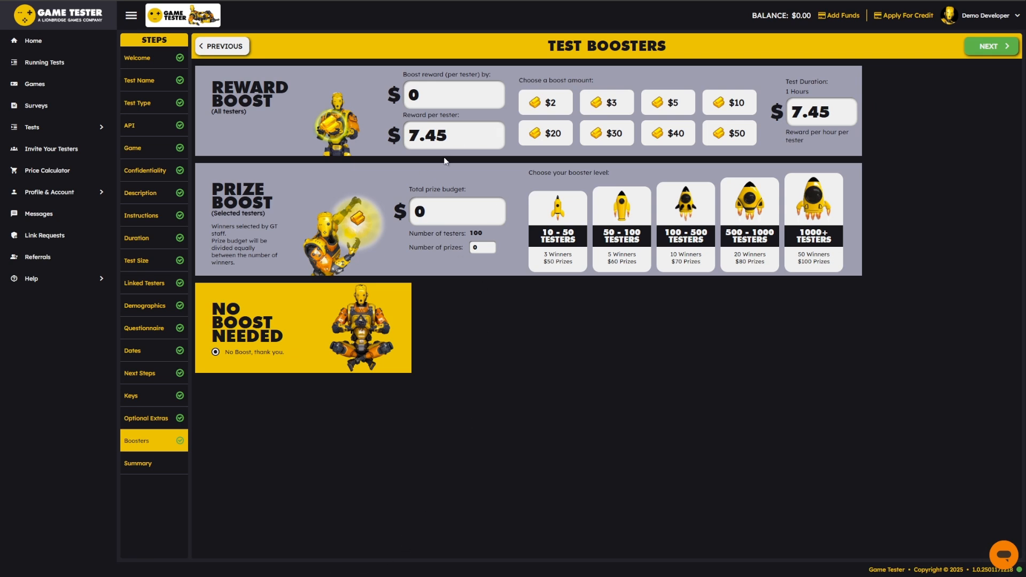
double_click(453, 139)
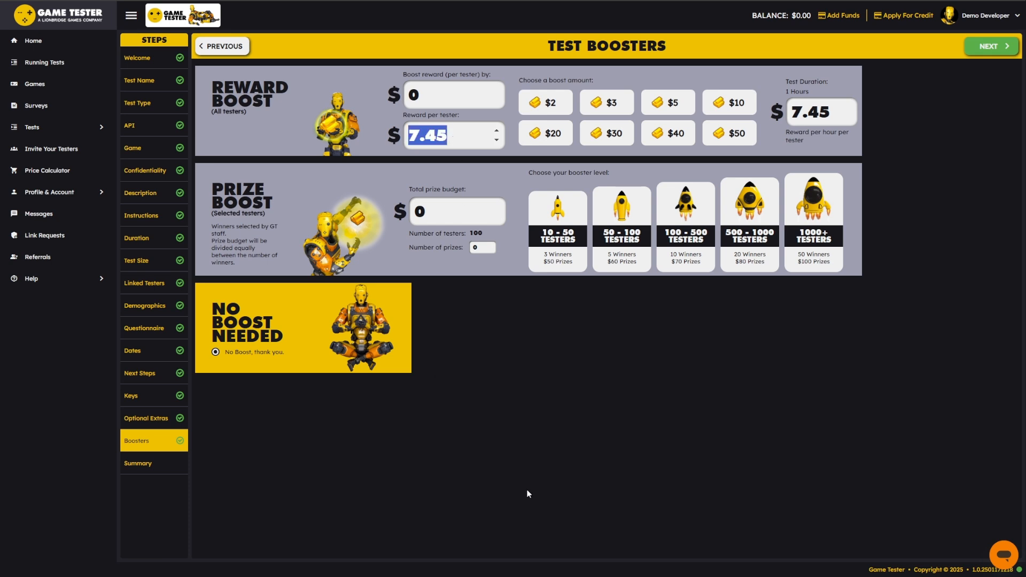
left_click(539, 363)
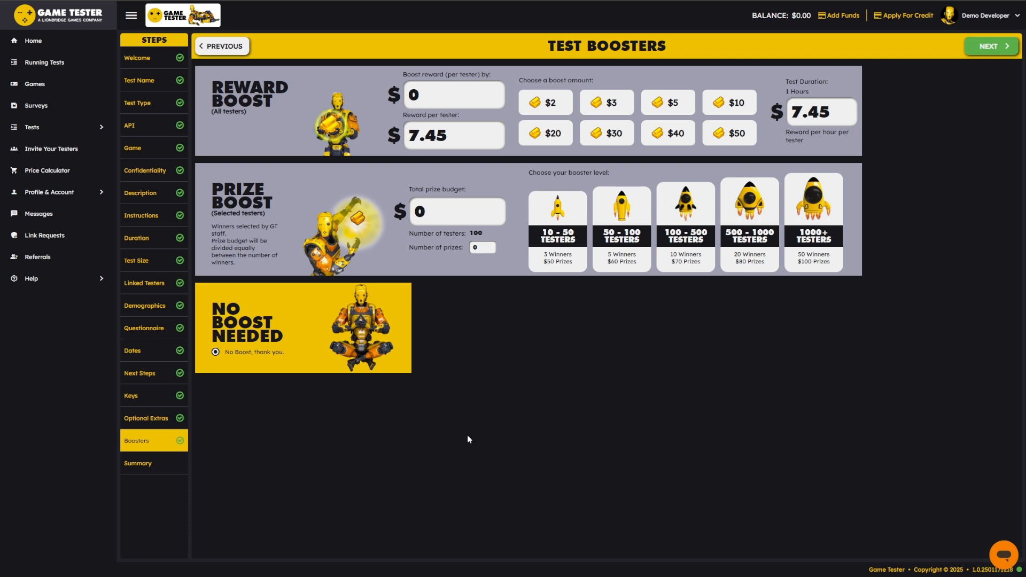
left_click(546, 103)
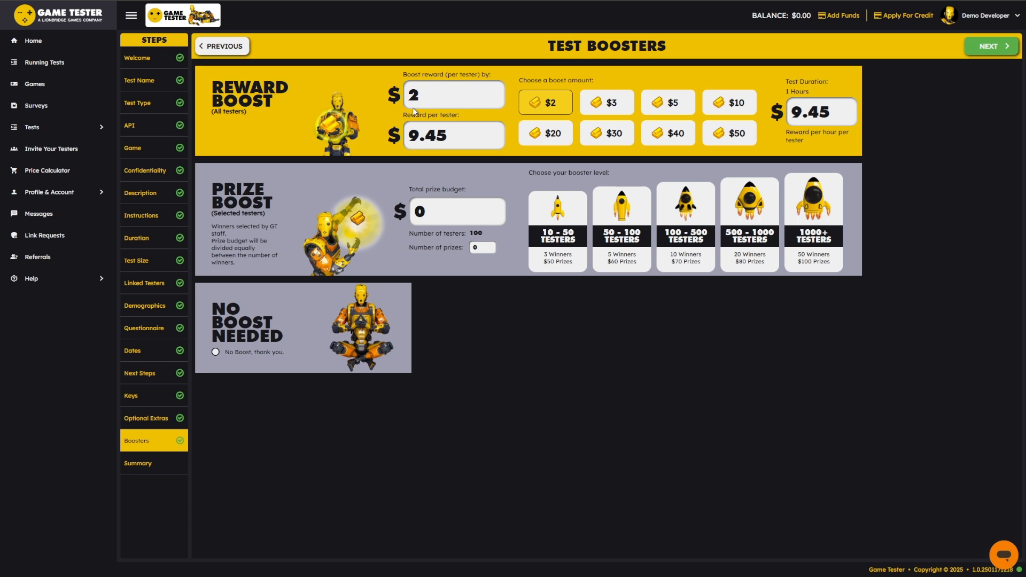
- Try reward boosts of $3, $5 and $10 per tester and go back to the $2 boost
left_click(620, 104)
left_click(673, 103)
left_click(738, 105)
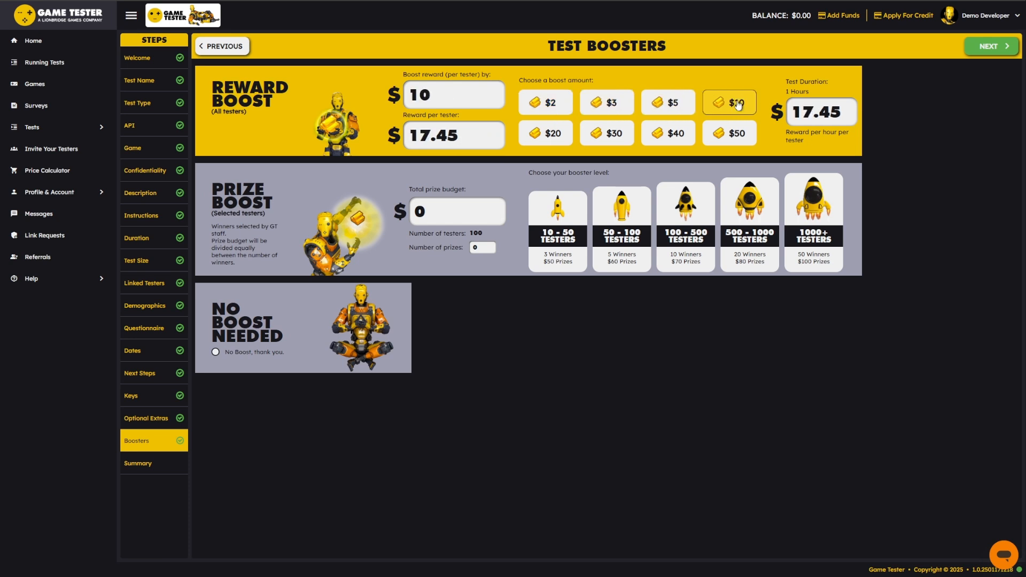
left_click(545, 103)
double_click(457, 136)
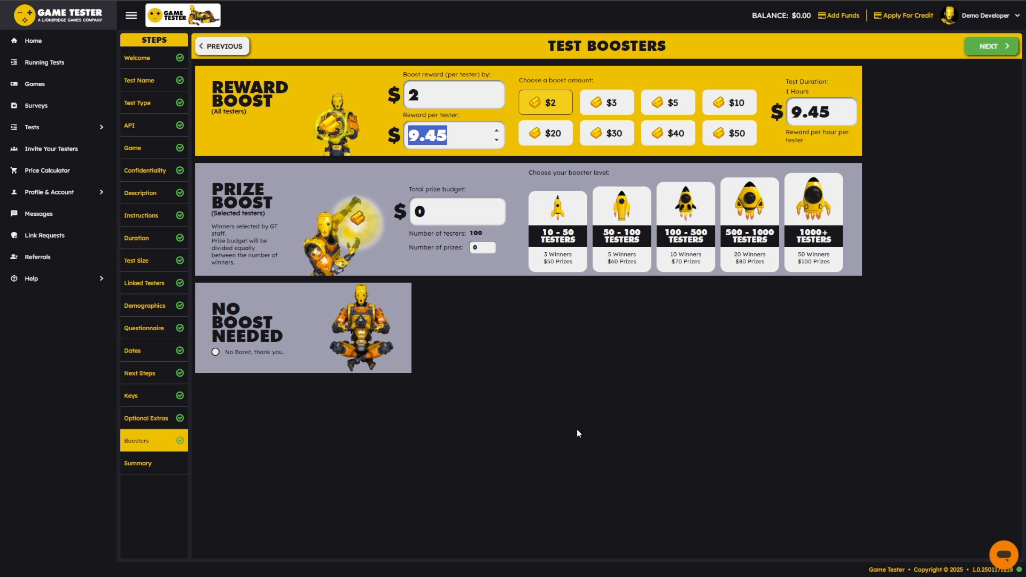
left_click(607, 378)
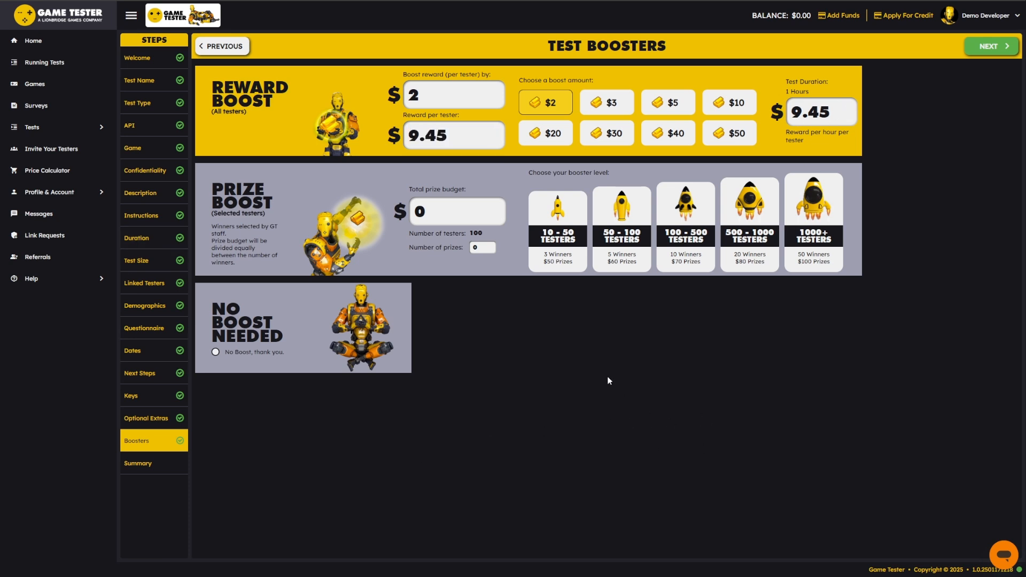
- Compare the 10-50, 50-100 and 100-500 tester prize boost levels, ending on the 50-100 testers level
left_click(432, 206)
left_click(571, 246)
left_click(641, 253)
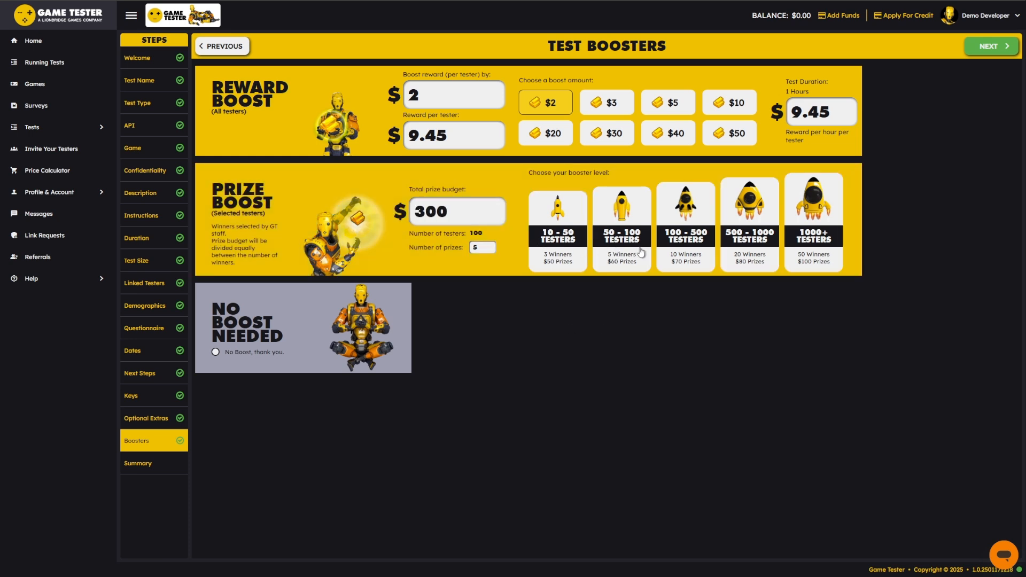
left_click(685, 244)
left_click(636, 247)
- Reset the total prize budget and the reward boost per tester to 0, and continue to the summary with No Boost selected
double_click(428, 212)
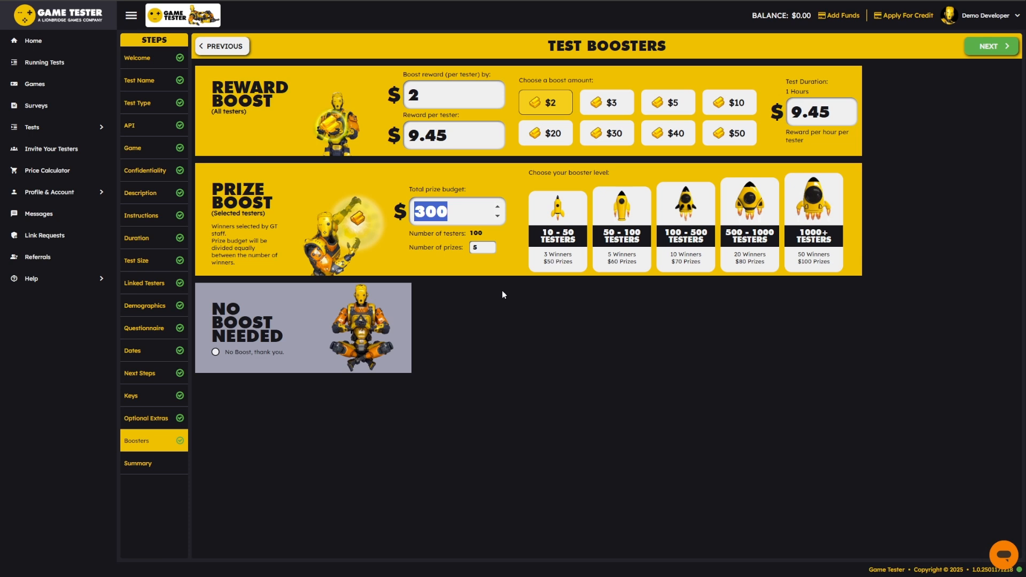
type("0")
double_click(442, 104)
type("0")
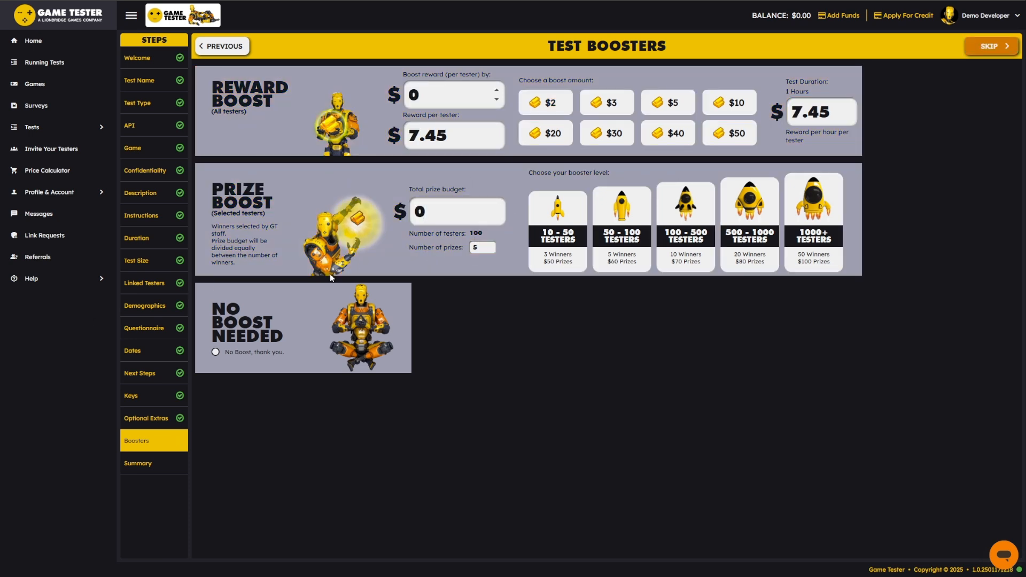
left_click(312, 345)
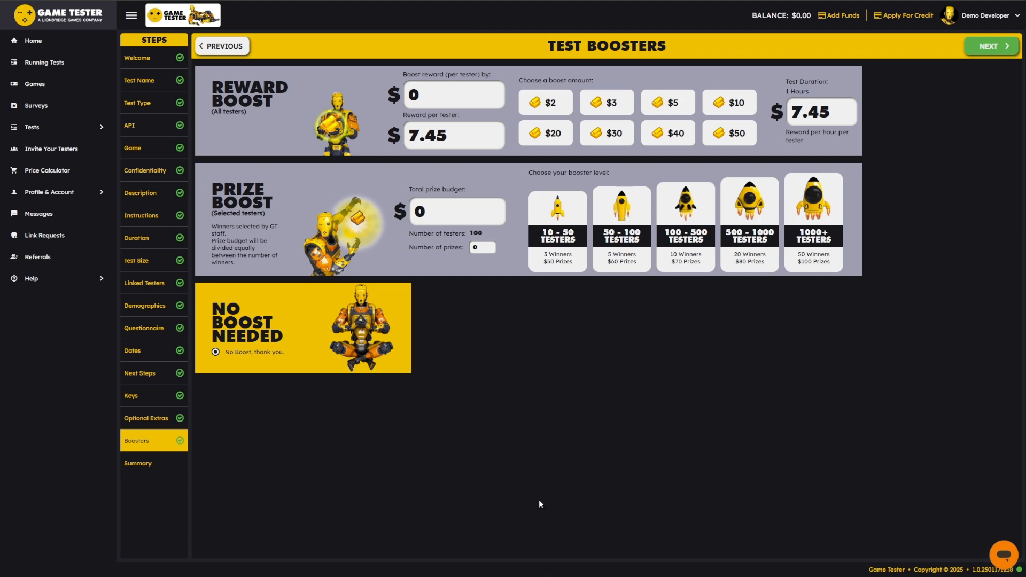
left_click(991, 47)
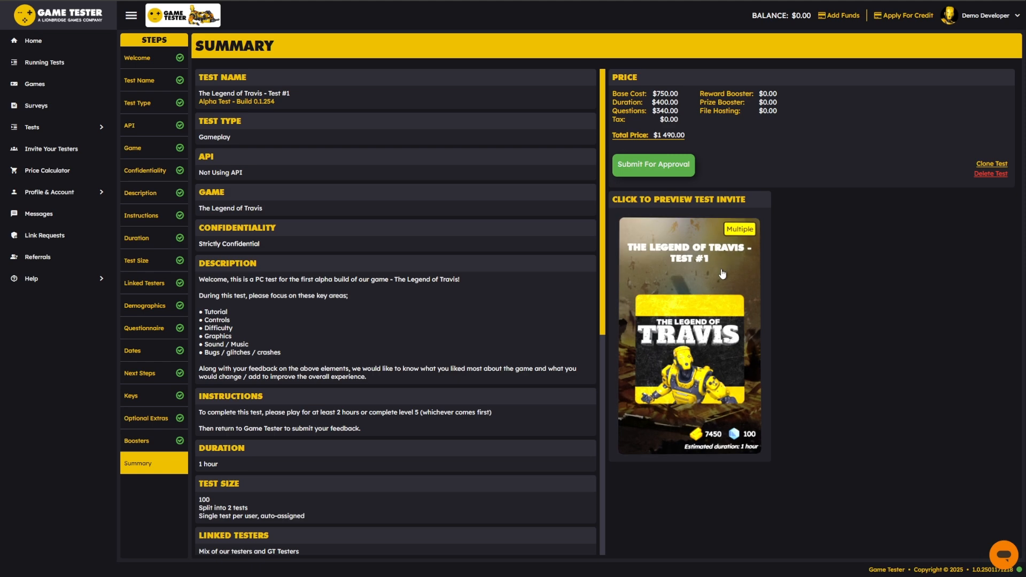
- Turn off splitting the test into multiple tests in the Test Size settings and return to the summary
left_click(147, 260)
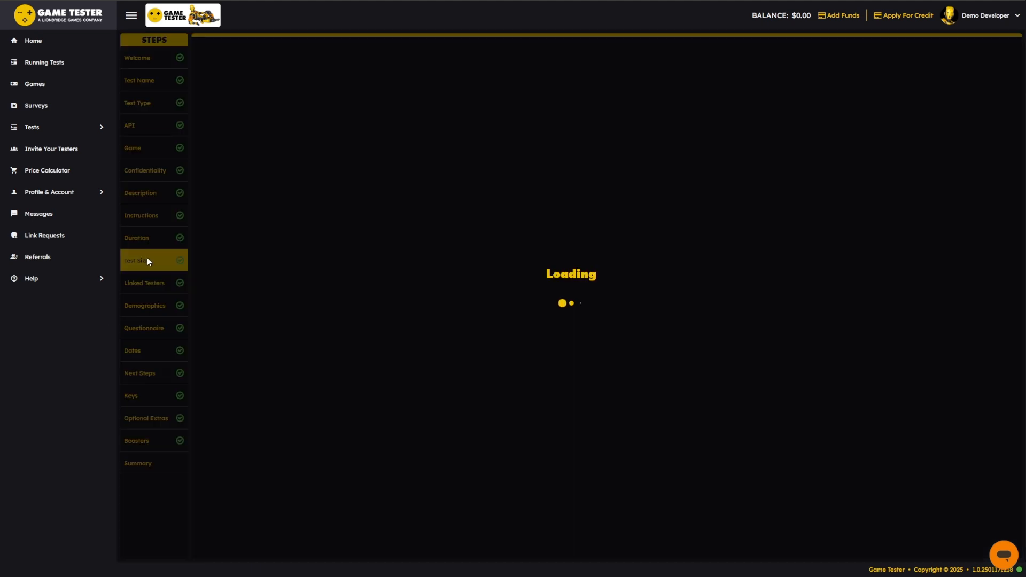
left_click(215, 124)
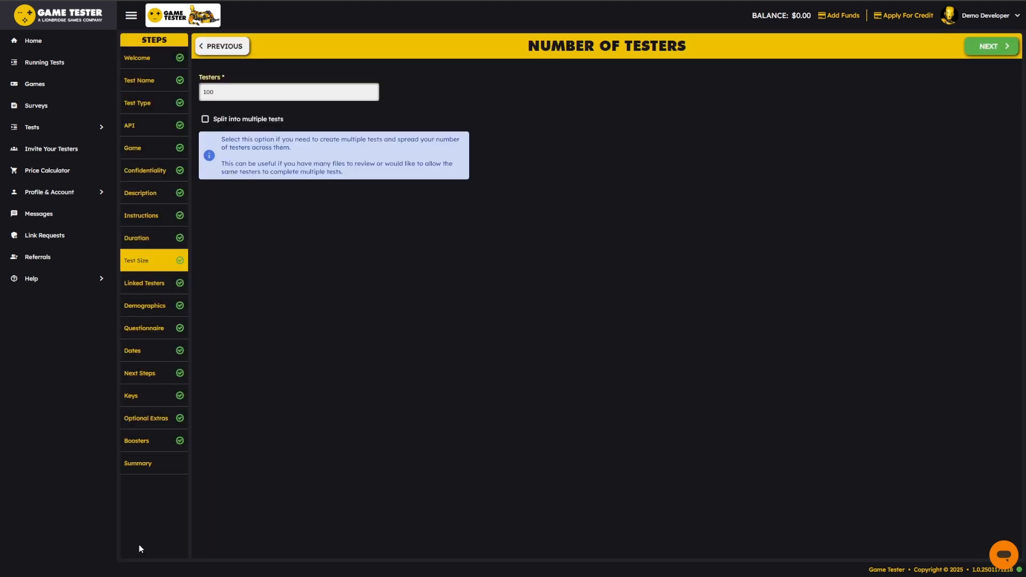
left_click(152, 467)
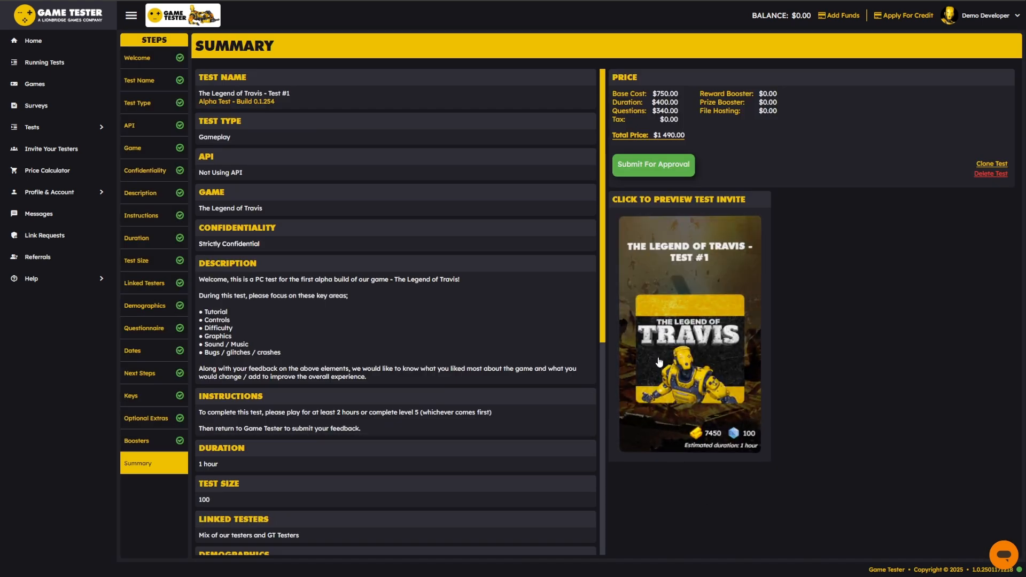
- Preview the test invite and read through its description, instructions, system requirements and confidentiality section
left_click(710, 310)
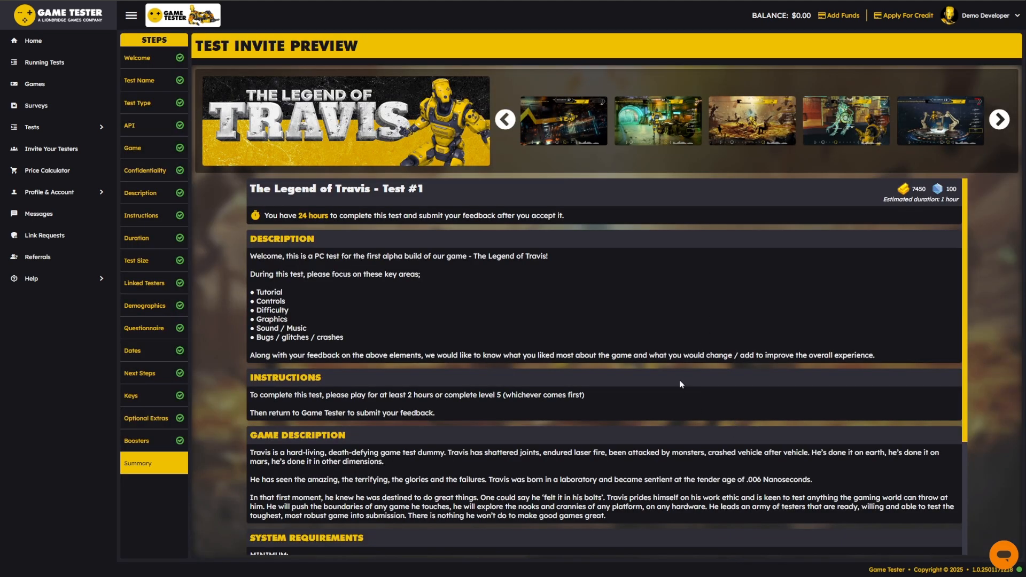
scroll(590, 299, "down", 3)
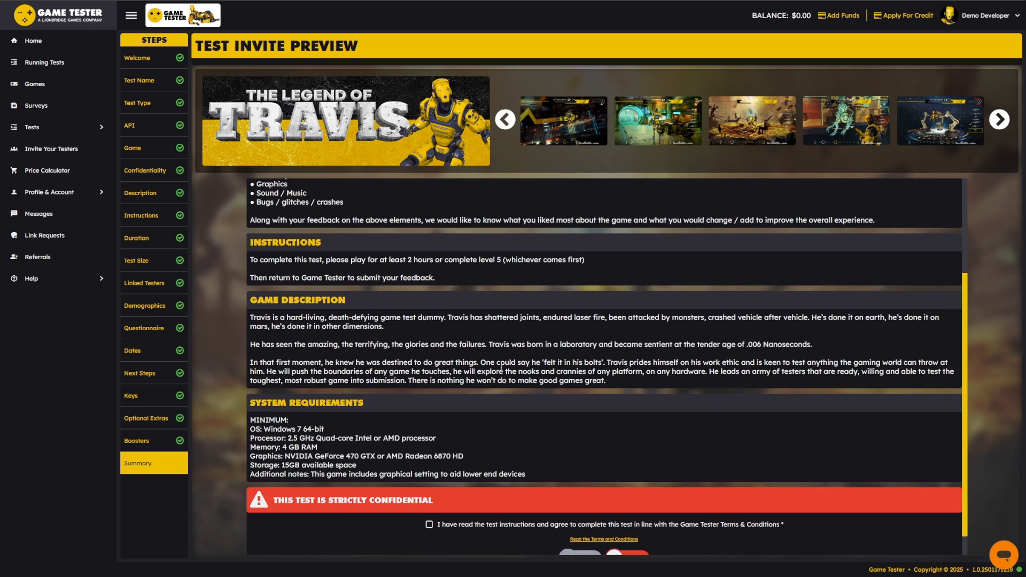
scroll(502, 369, "up", 3)
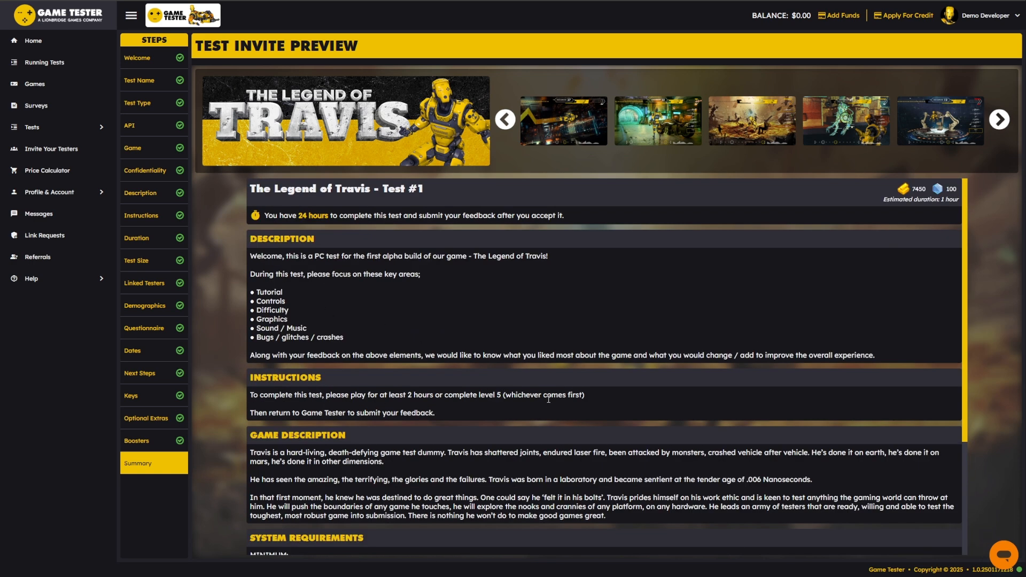
scroll(535, 396, "down", 2)
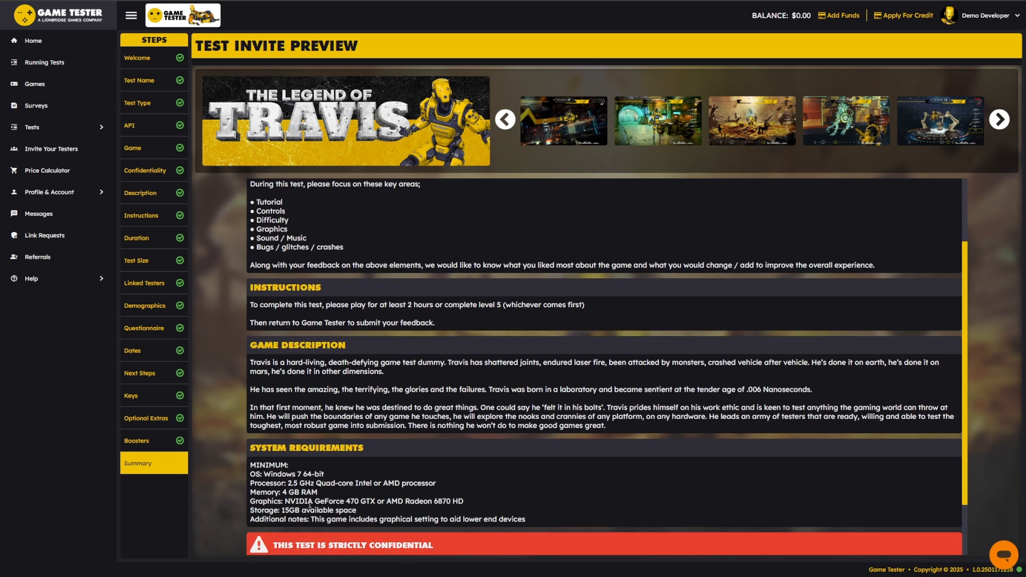
scroll(352, 490, "up", 2)
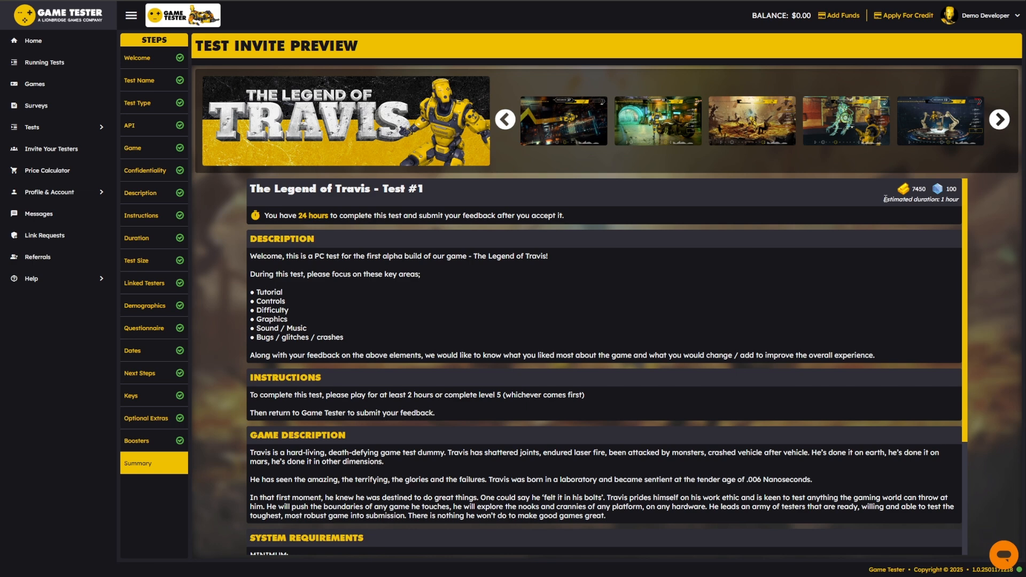
scroll(885, 235, "down", 3)
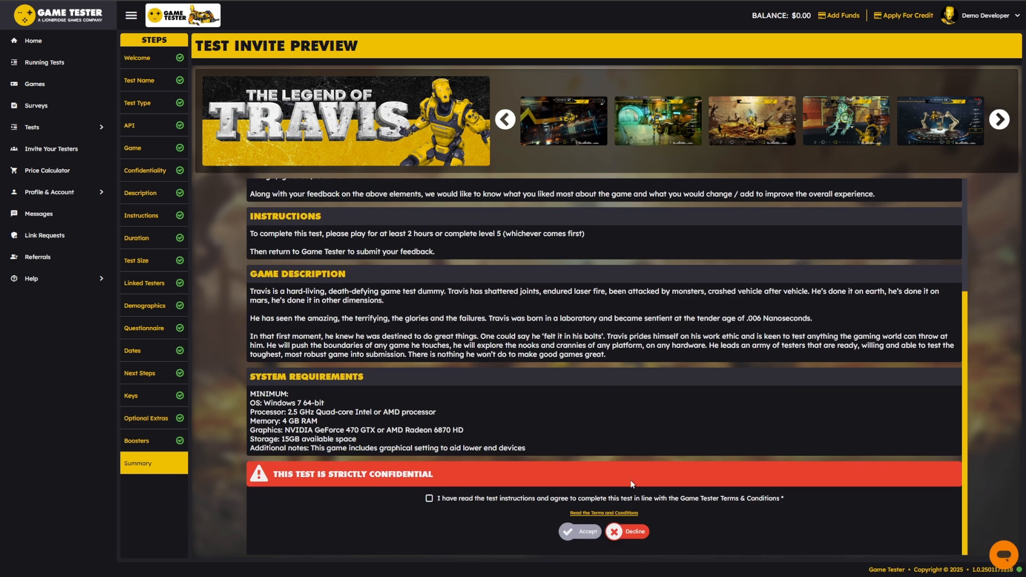
scroll(566, 354, "up", 3)
scroll(566, 354, "down", 3)
- Agree to the terms and conditions in the invite preview, and accept the invite but decline its confidentiality notice
left_click(468, 503)
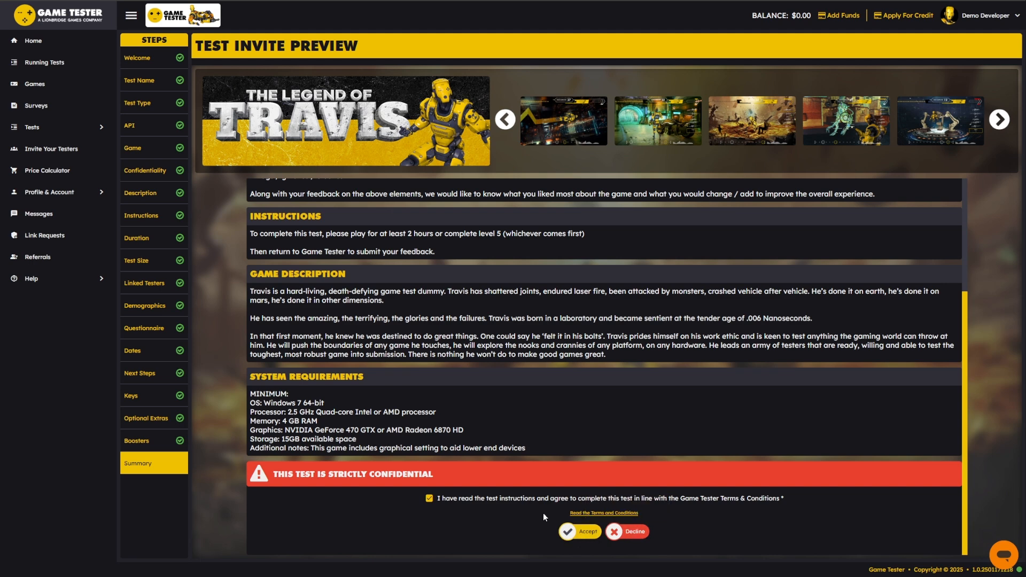
left_click(580, 532)
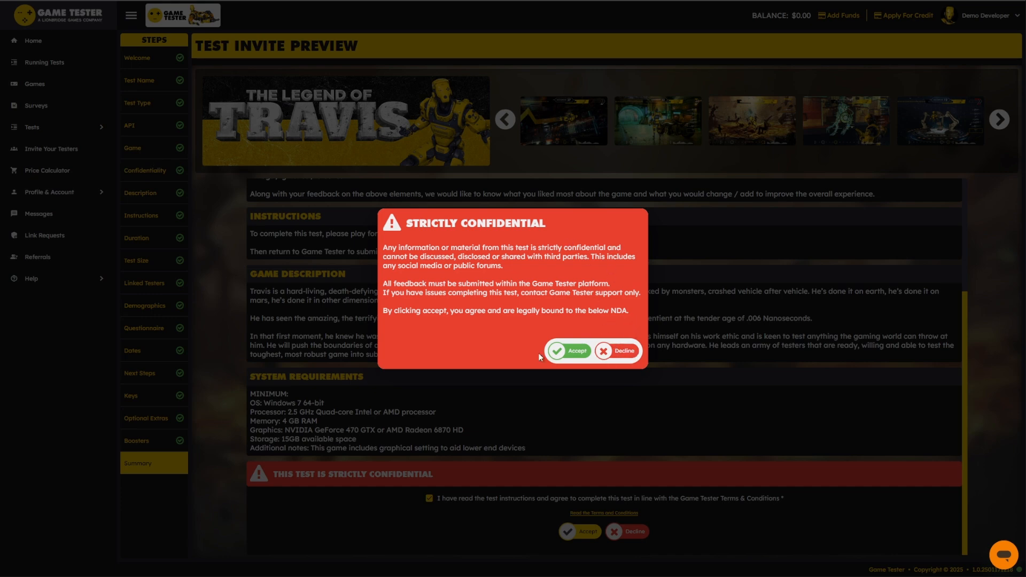
left_click(618, 350)
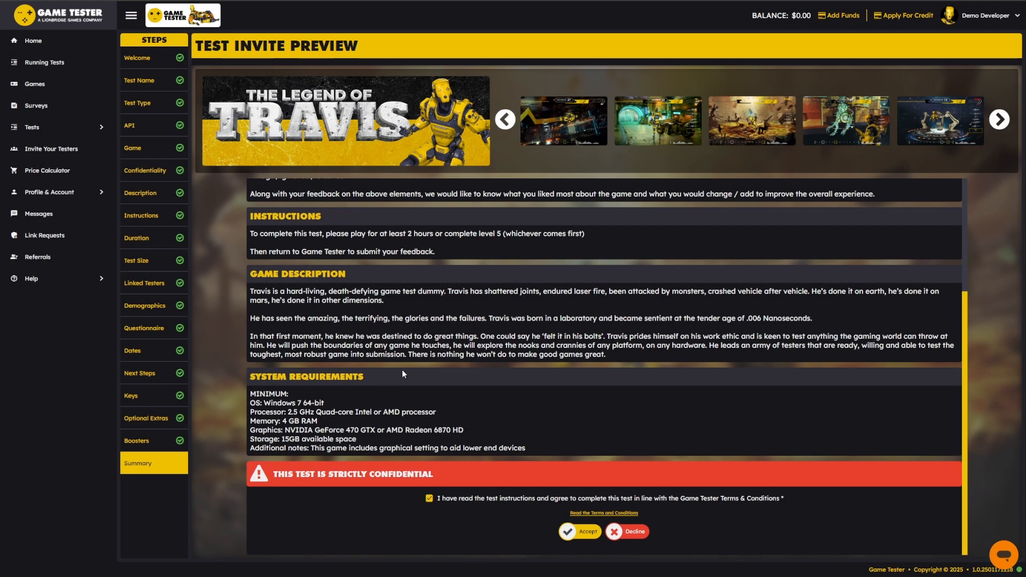
- Accept the test invite and its confidentiality notice, and confirm the signature on the non-disclosure agreement
scroll(623, 365, "up", 3)
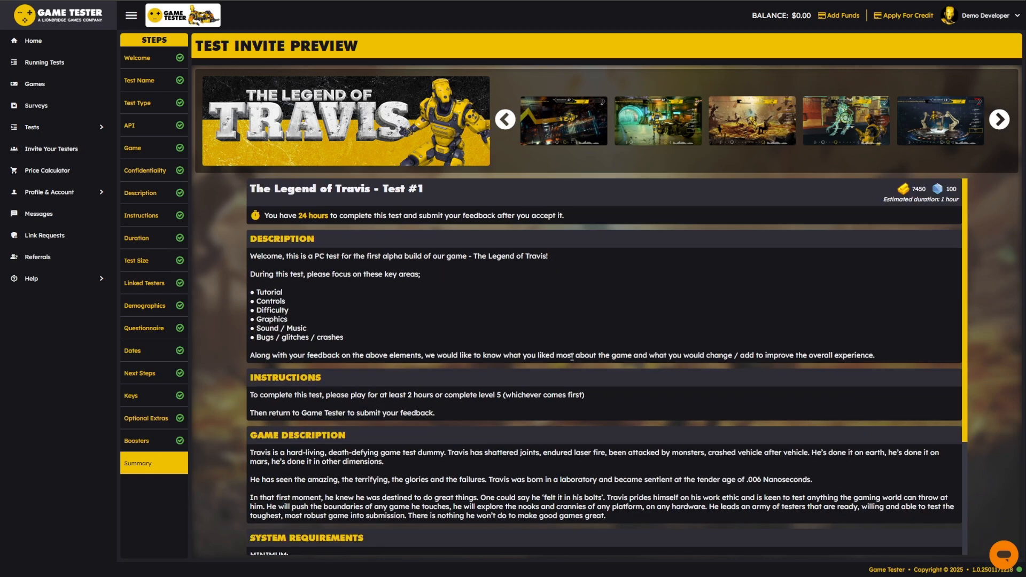
scroll(572, 357, "down", 3)
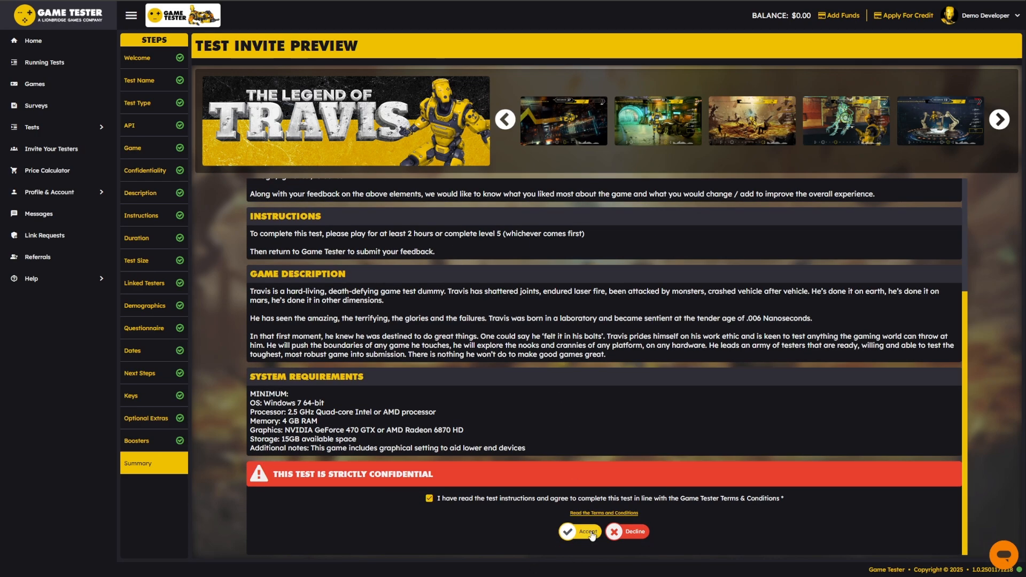
left_click(589, 533)
left_click(568, 352)
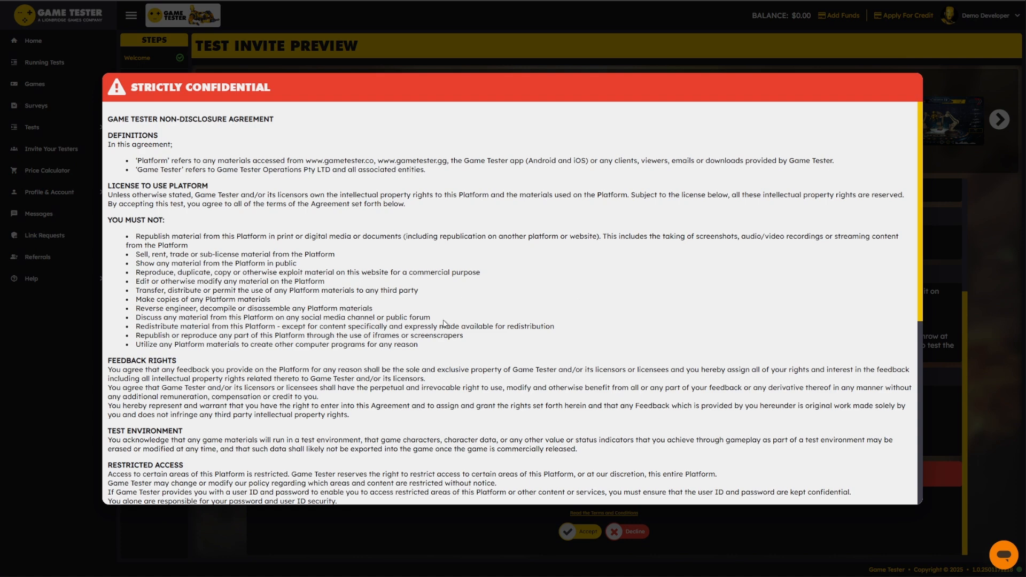
scroll(481, 288, "down", 1)
scroll(469, 277, "down", 6)
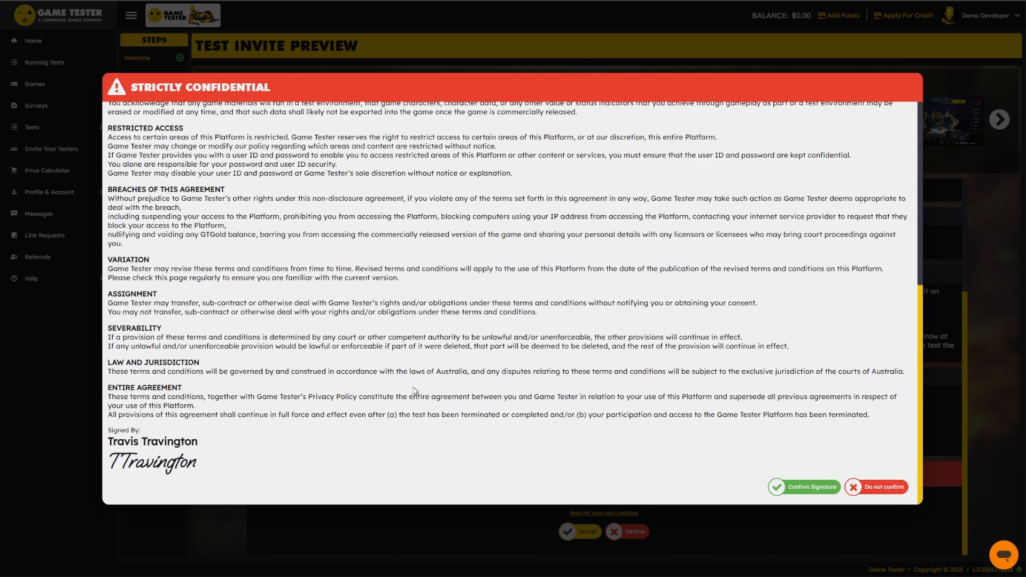
left_click(786, 491)
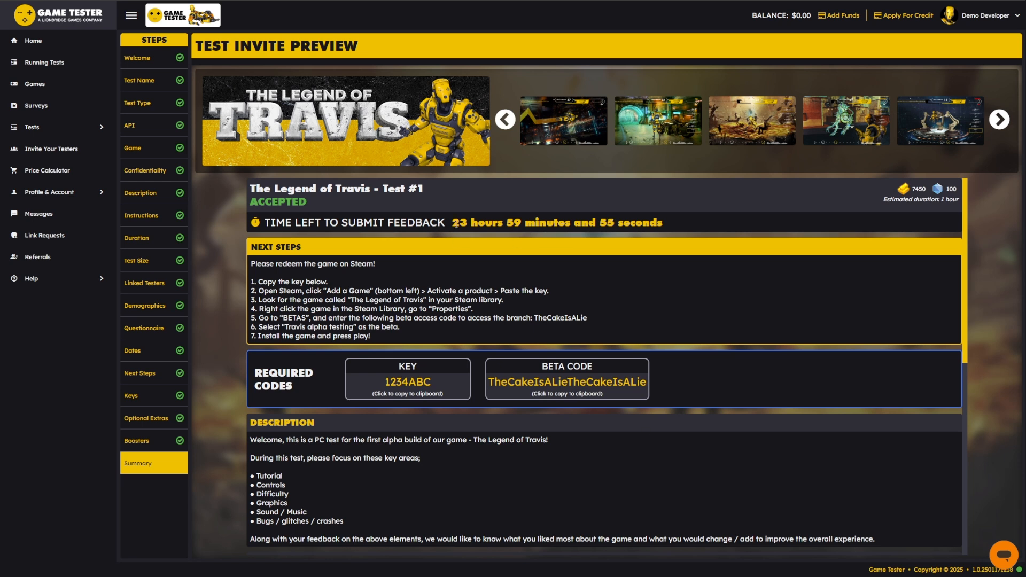
- Review the feedback time limit and Next Steps instructions of the accepted invite, and copy the game key to the clipboard
left_click_drag(452, 223, 677, 224)
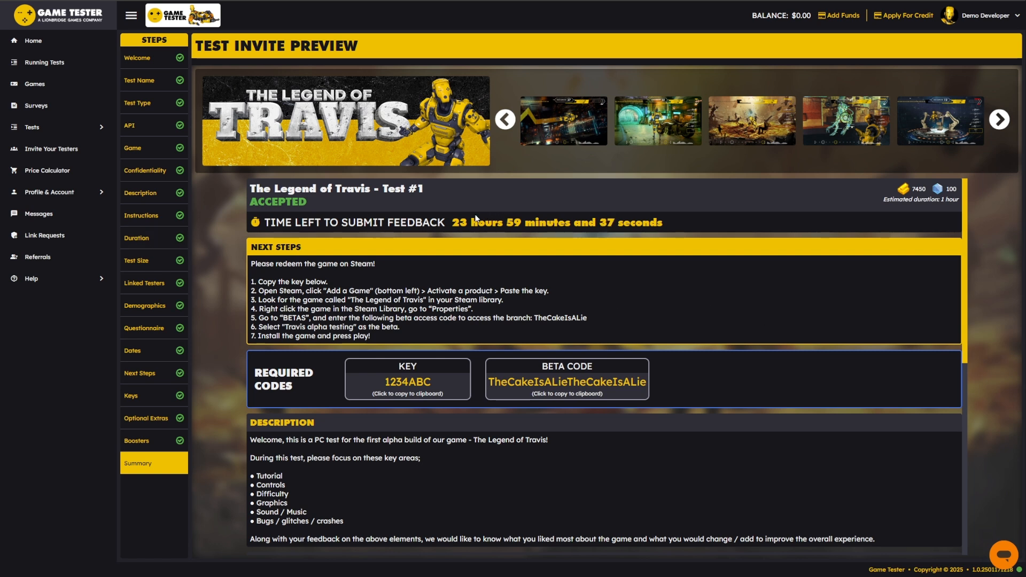
left_click_drag(609, 292, 593, 295)
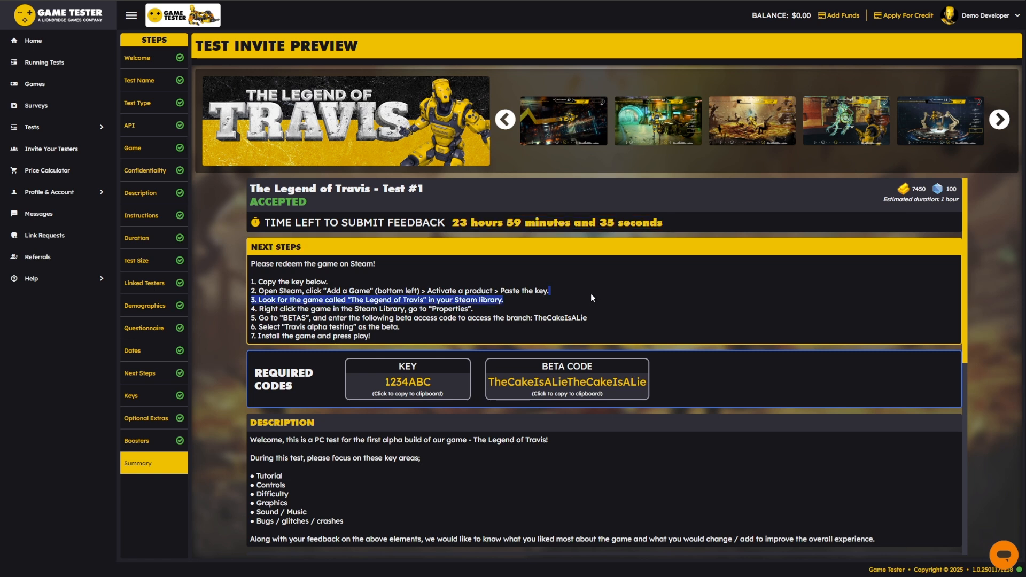
left_click(591, 294)
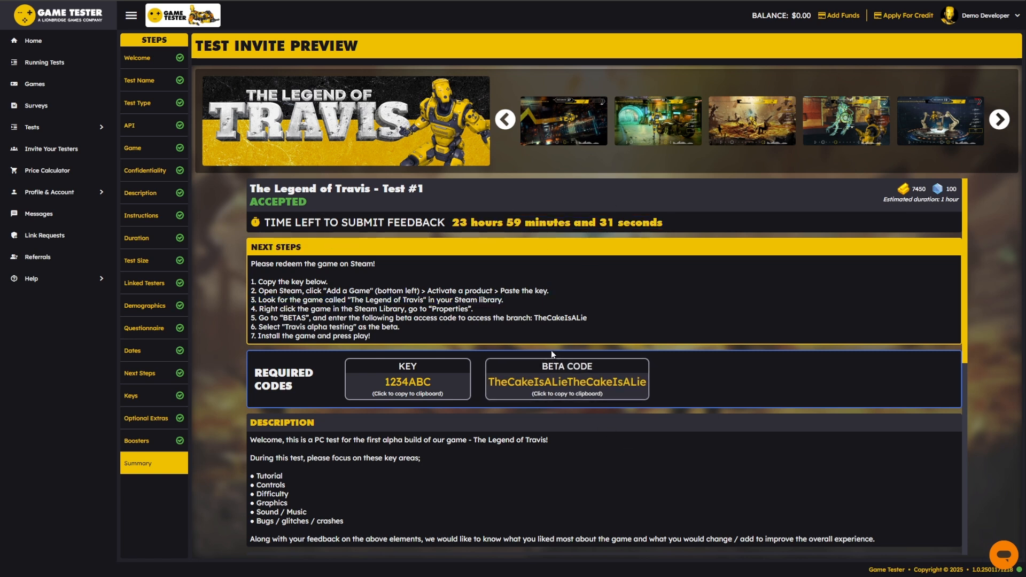
left_click_drag(252, 261, 419, 332)
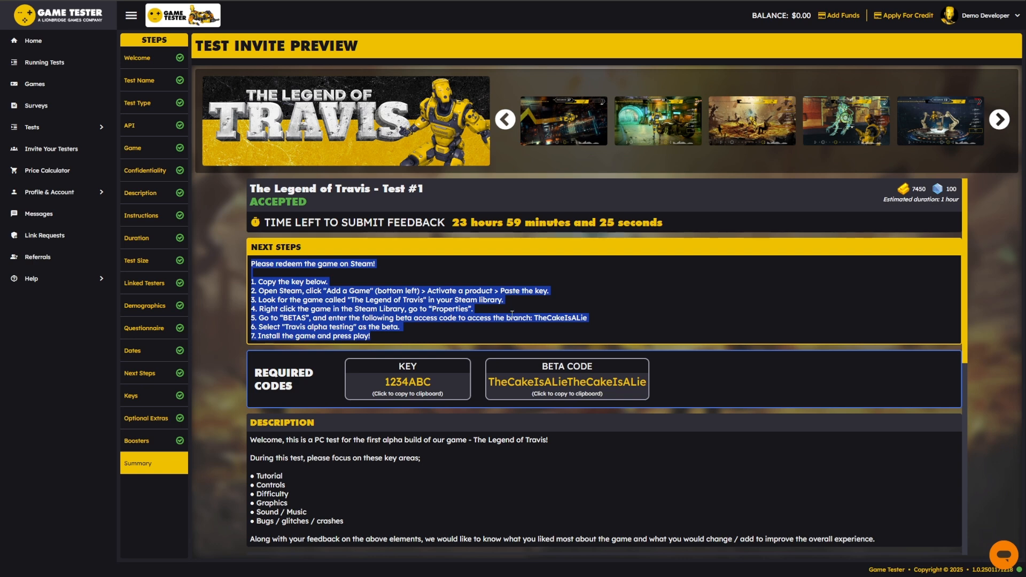
left_click(405, 313)
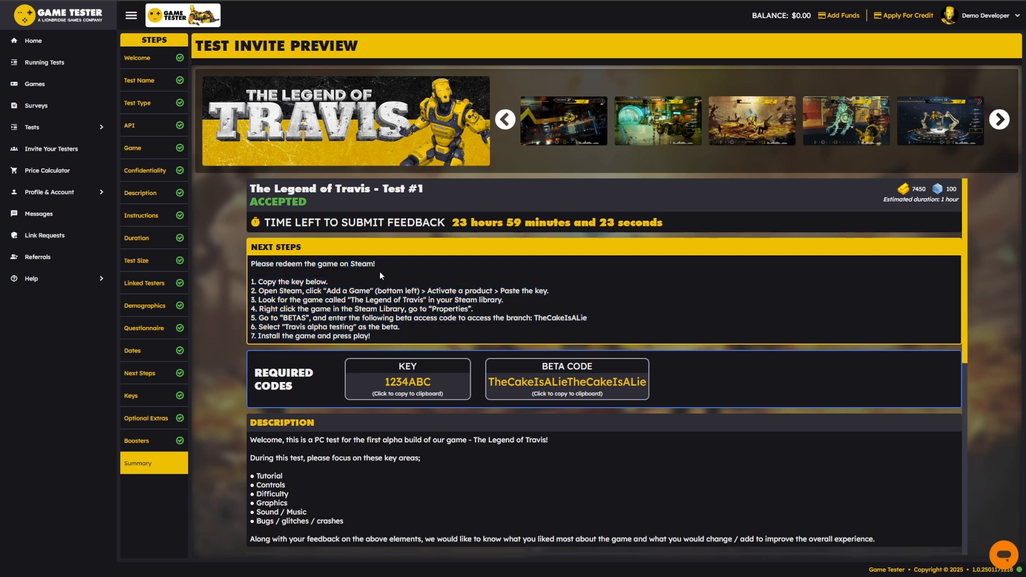
scroll(381, 275, "down", 2)
scroll(383, 364, "up", 2)
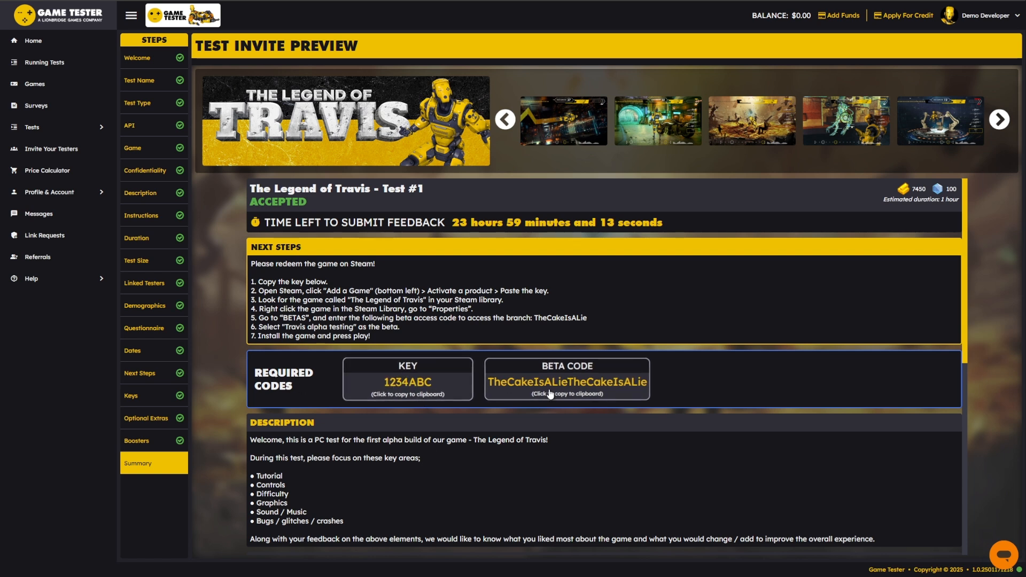
left_click(422, 385)
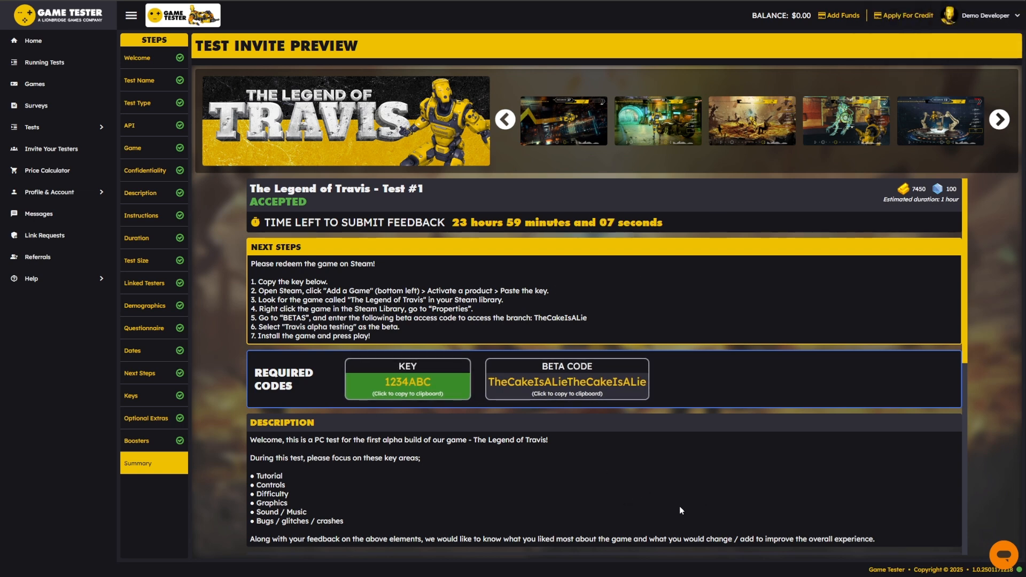
- Look through the rest of the accepted invite, including the game description, system requirements and the cancel and start test sections
scroll(369, 449, "down", 6)
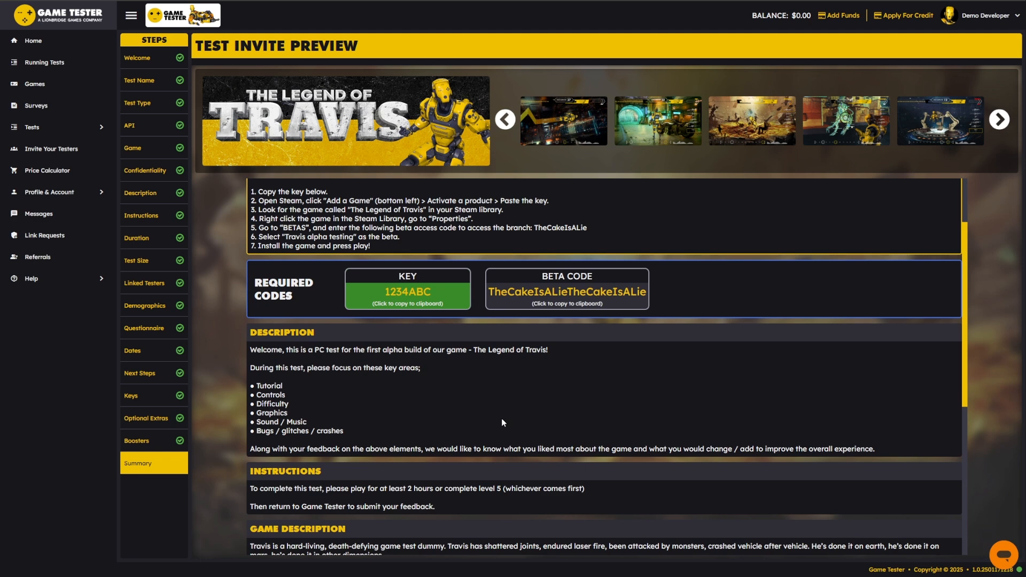
scroll(357, 321, "down", 2)
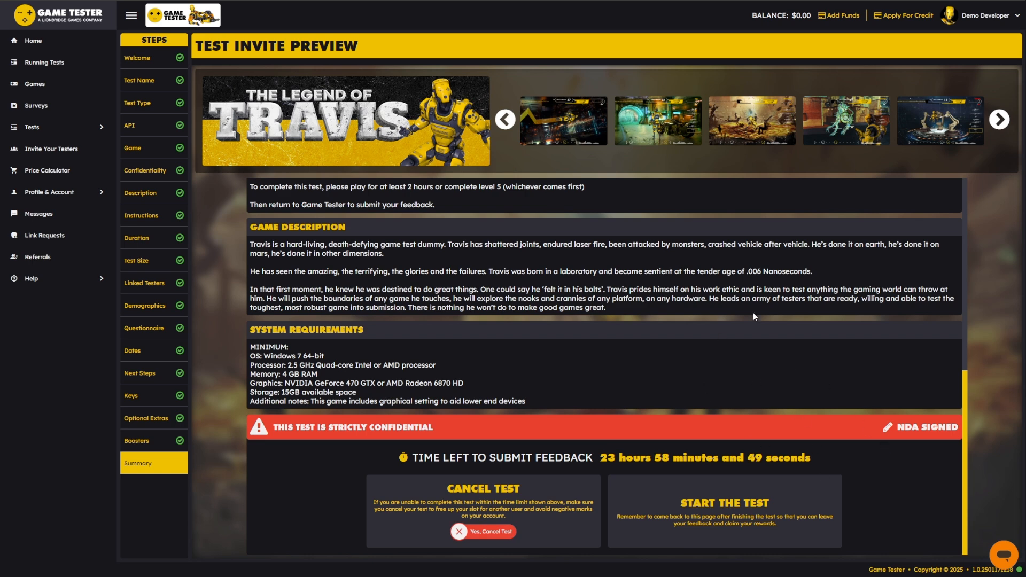
scroll(754, 313, "up", 8)
scroll(837, 321, "down", 5)
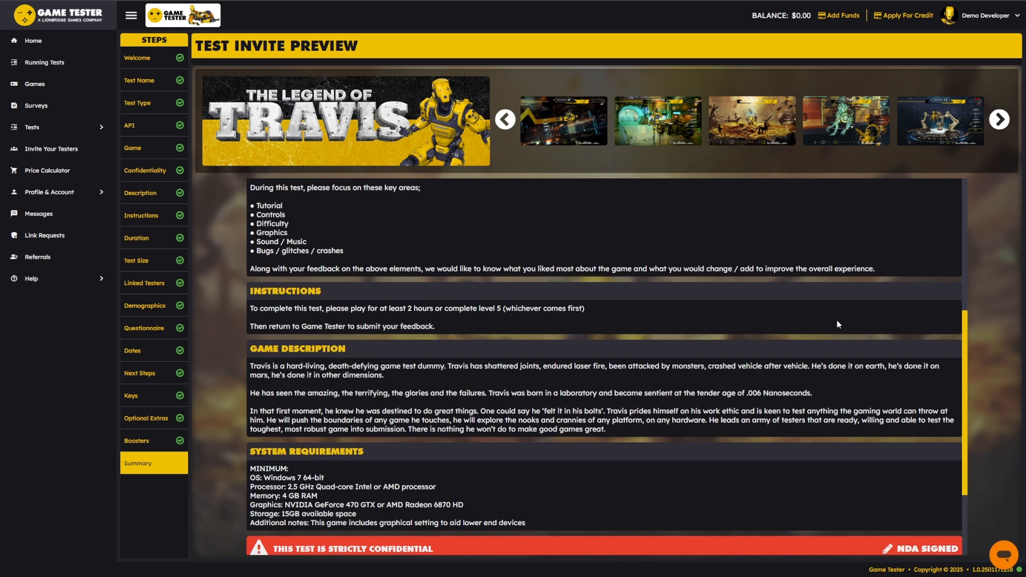
- Look over the accepted invite once more, from the required codes to the start test section, and return to the test summary
scroll(837, 324, "down", 3)
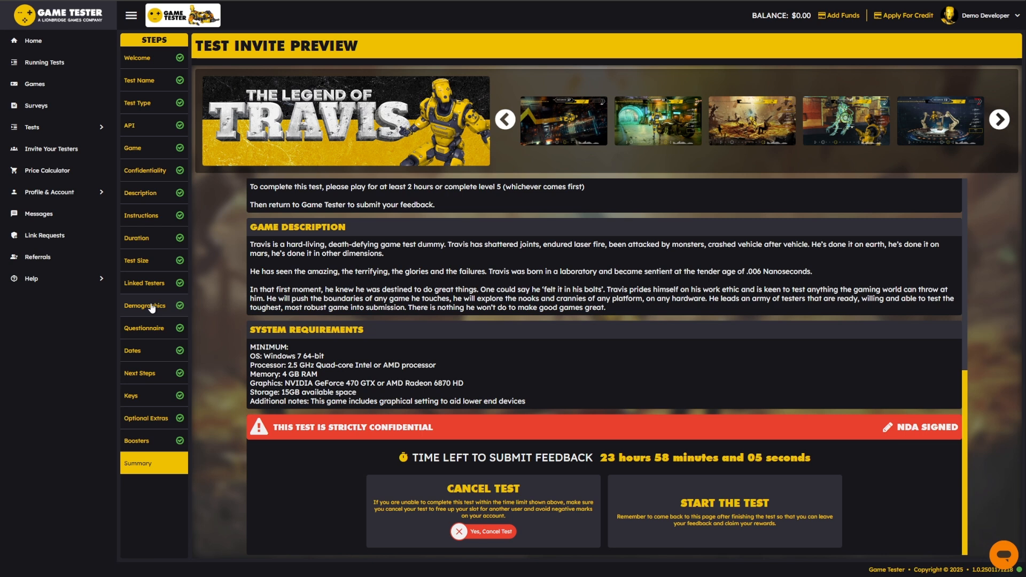
scroll(573, 400, "up", 10)
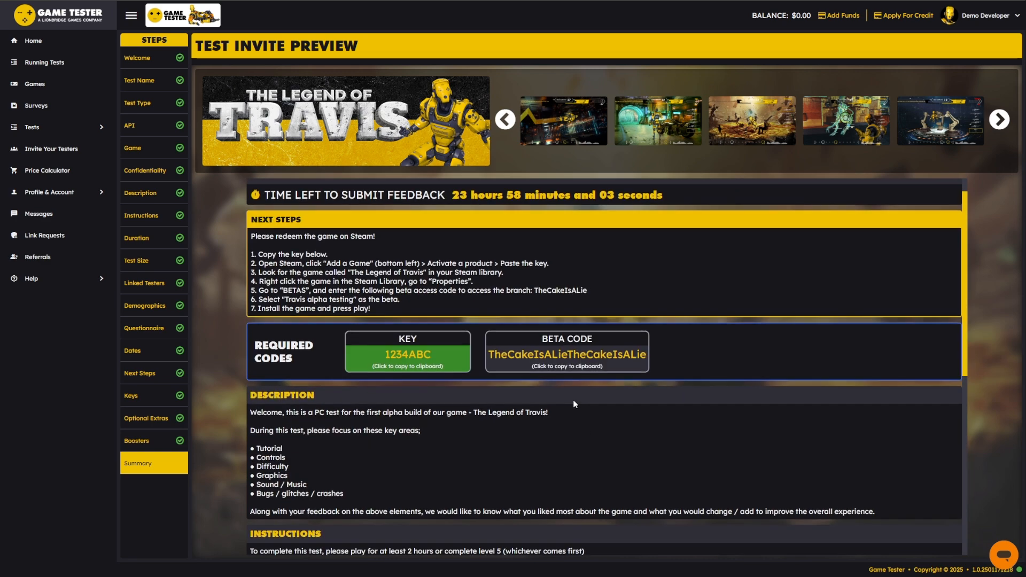
scroll(574, 402, "up", 1)
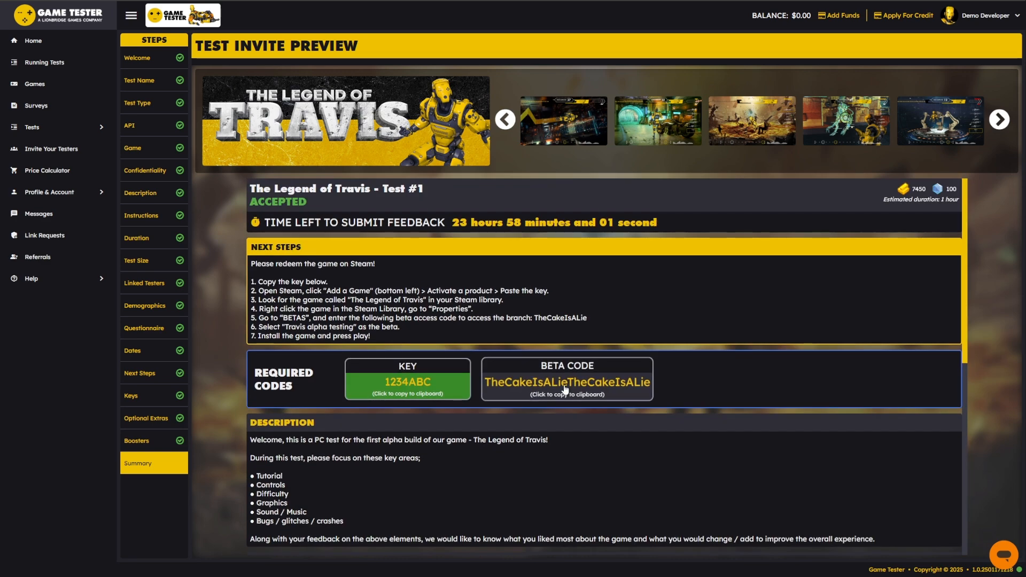
scroll(500, 481, "down", 10)
scroll(508, 479, "up", 10)
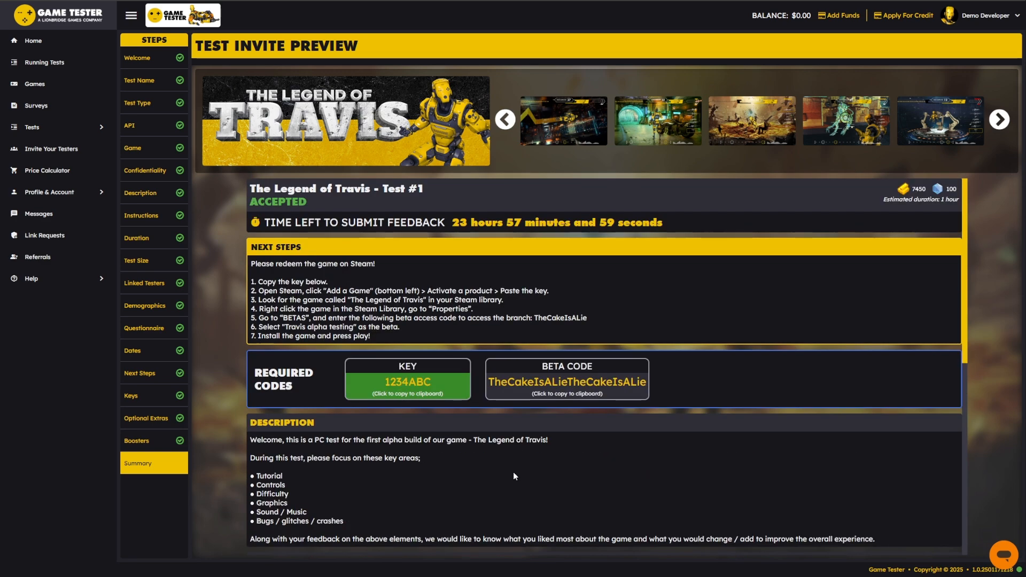
scroll(486, 454, "down", 6)
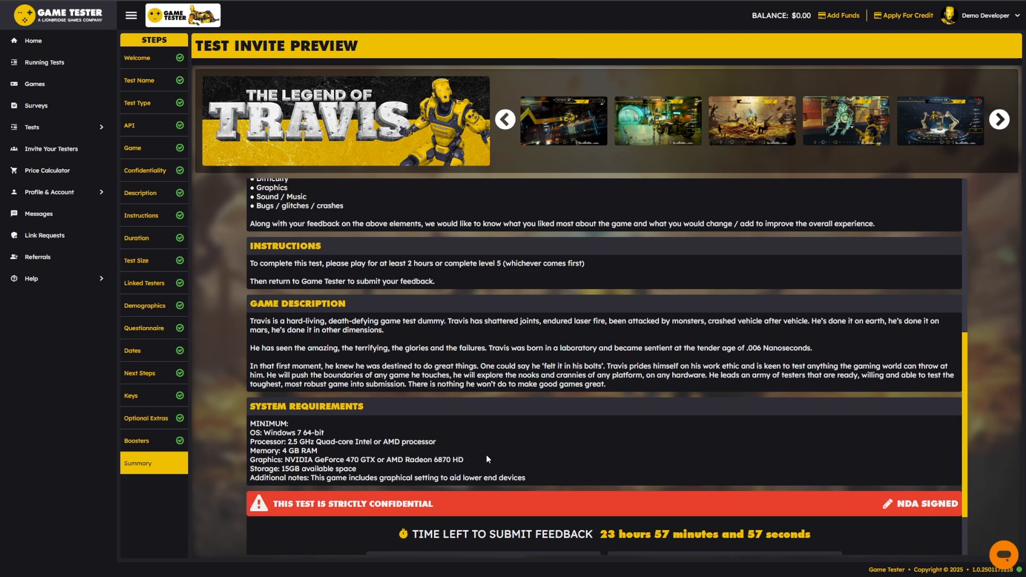
scroll(474, 457, "up", 6)
scroll(593, 471, "down", 8)
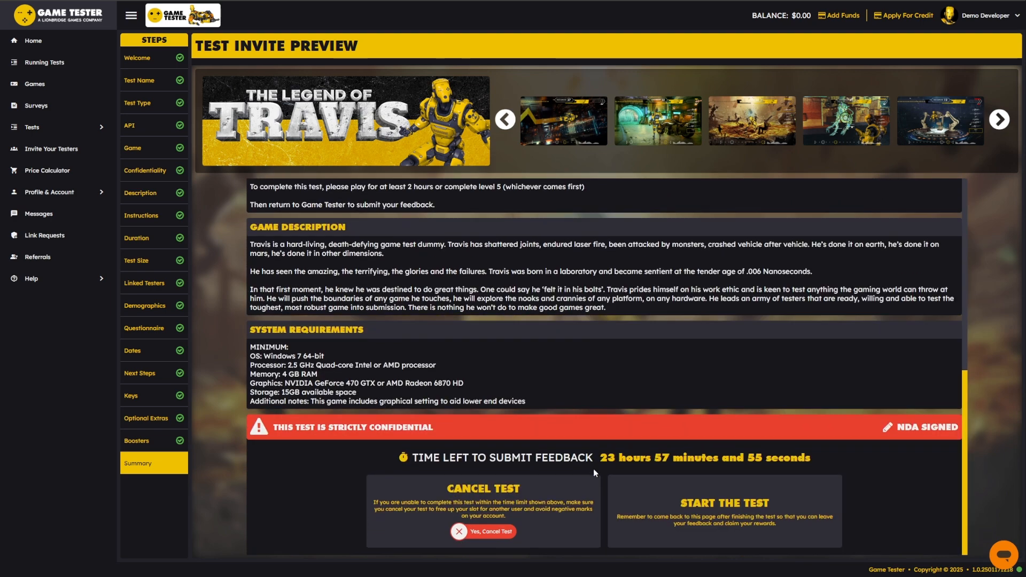
scroll(561, 449, "up", 8)
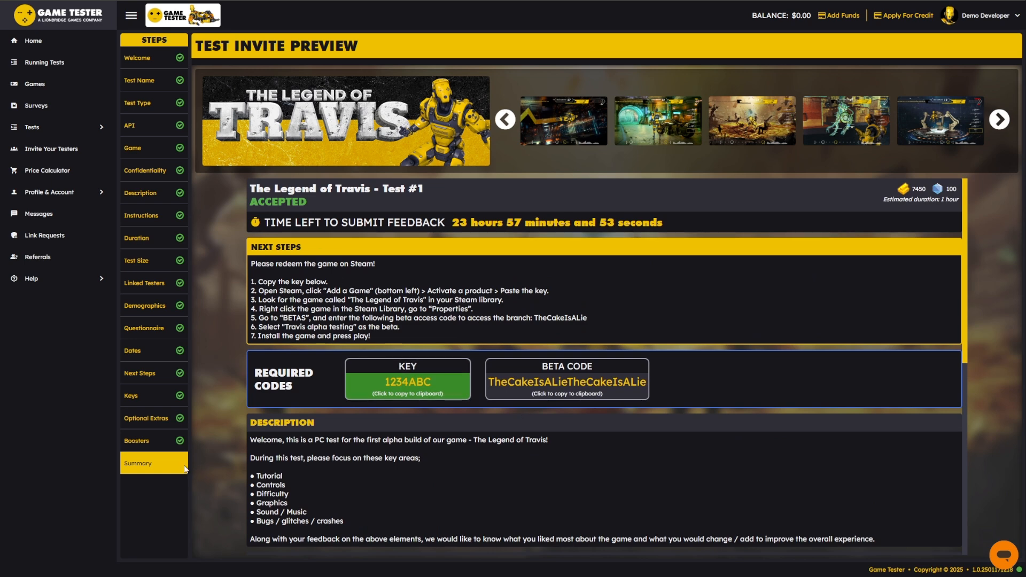
left_click(154, 462)
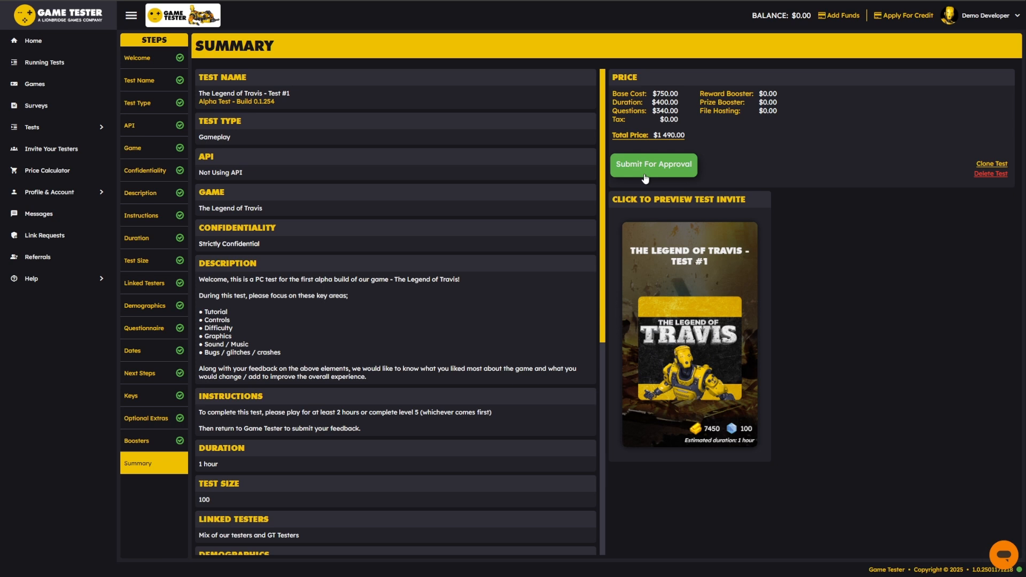
- Start a new referral link for inviting your own testers and name it Discord Users
left_click(53, 47)
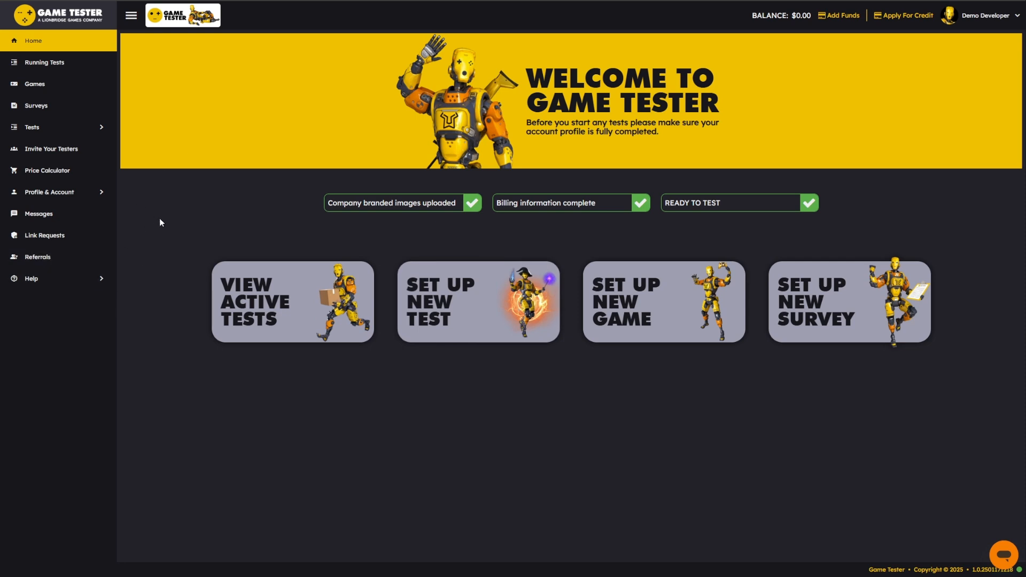
left_click(72, 153)
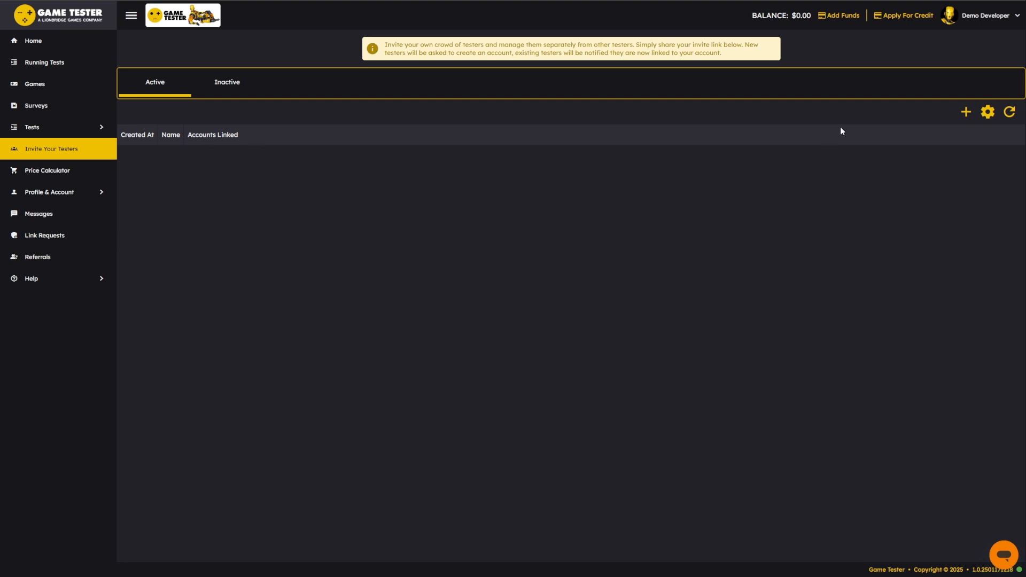
left_click(967, 110)
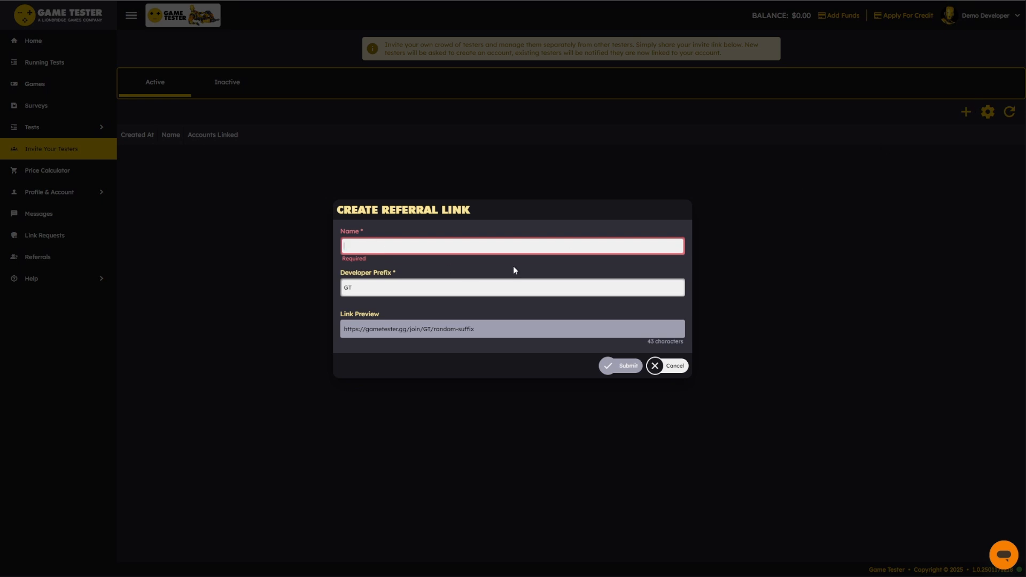
type("D")
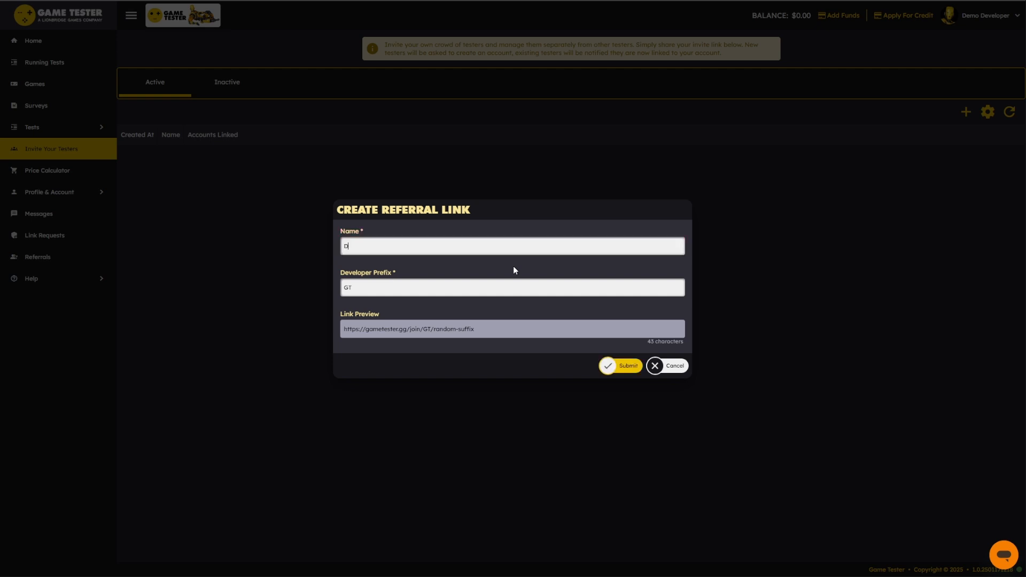
type("iscord User")
- Enter GT as the referral link's developer prefix and submit the link
left_click(388, 287)
key("BackSpace")
key("BackSpace")
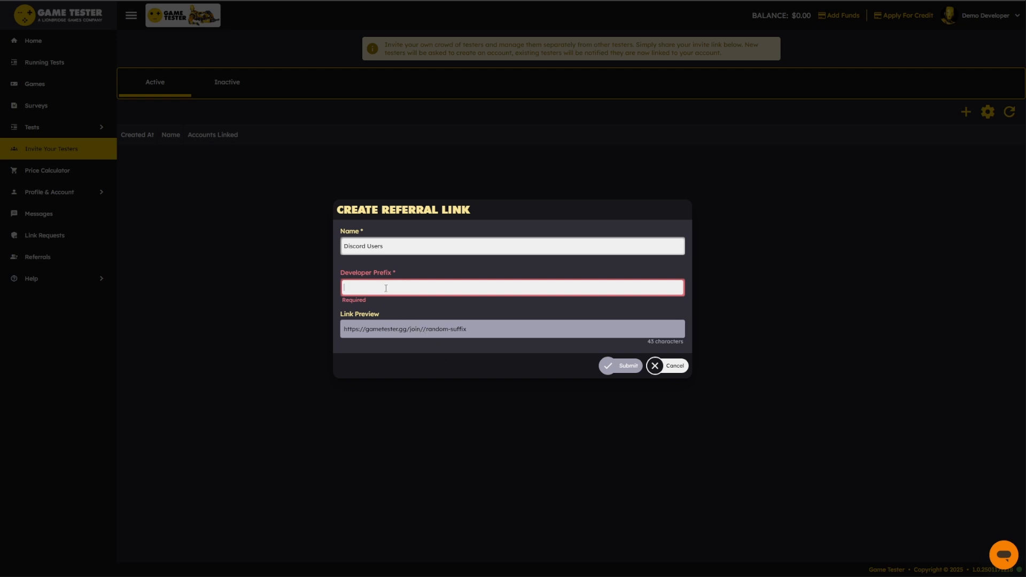
type("GT")
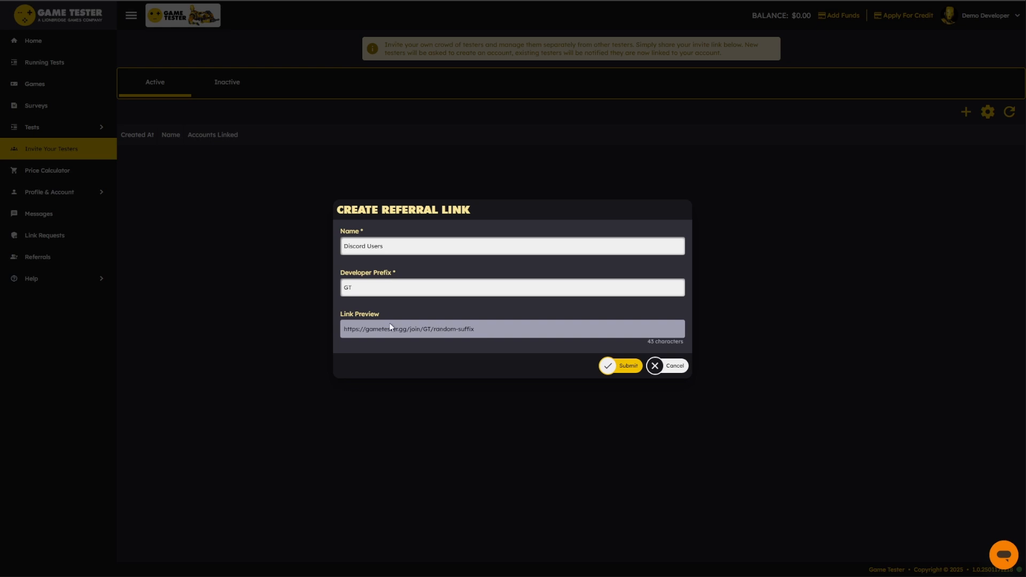
left_click(624, 366)
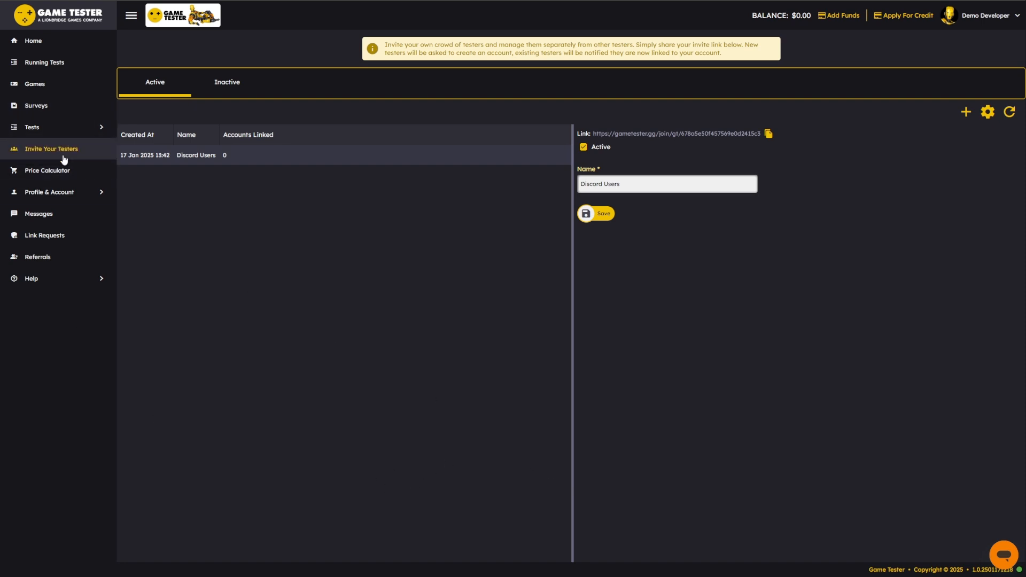
- Explore the price calculator on the public website, including the tester, duration and question settings and the optional extras
left_click(58, 178)
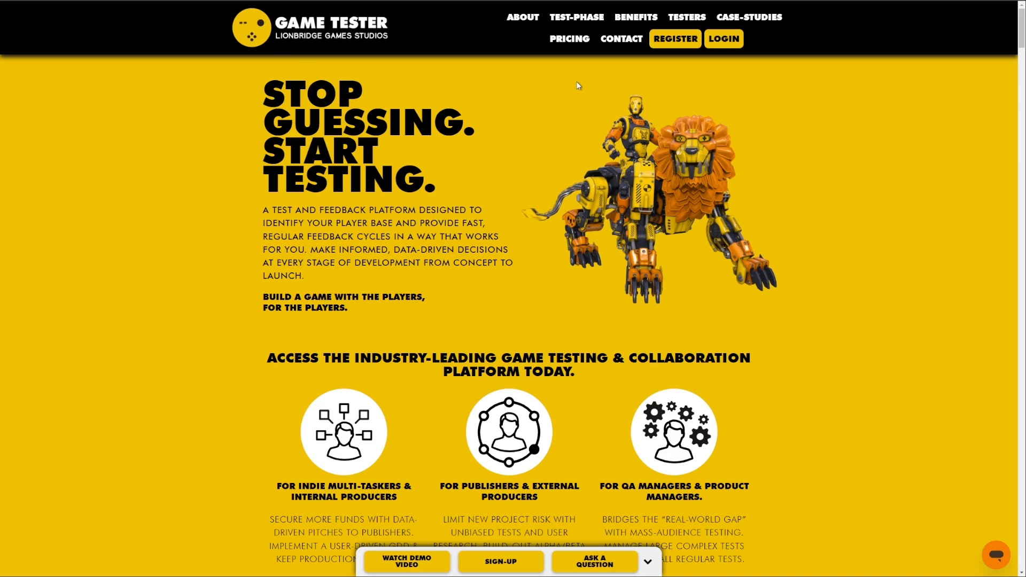
left_click(570, 41)
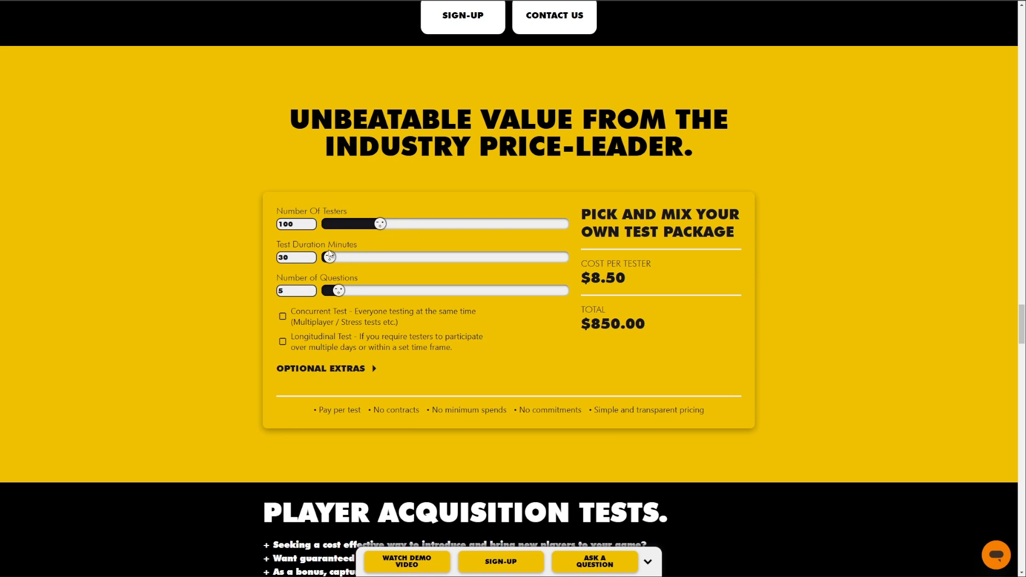
double_click(300, 226)
double_click(300, 261)
key("Tab")
left_click(338, 370)
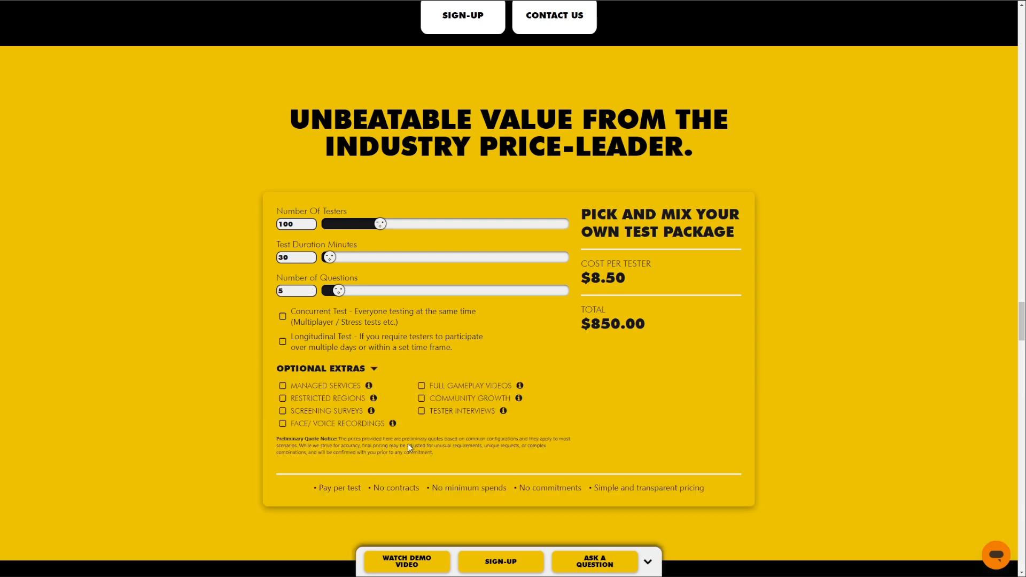
left_click(345, 371)
left_click_drag(327, 258, 345, 259)
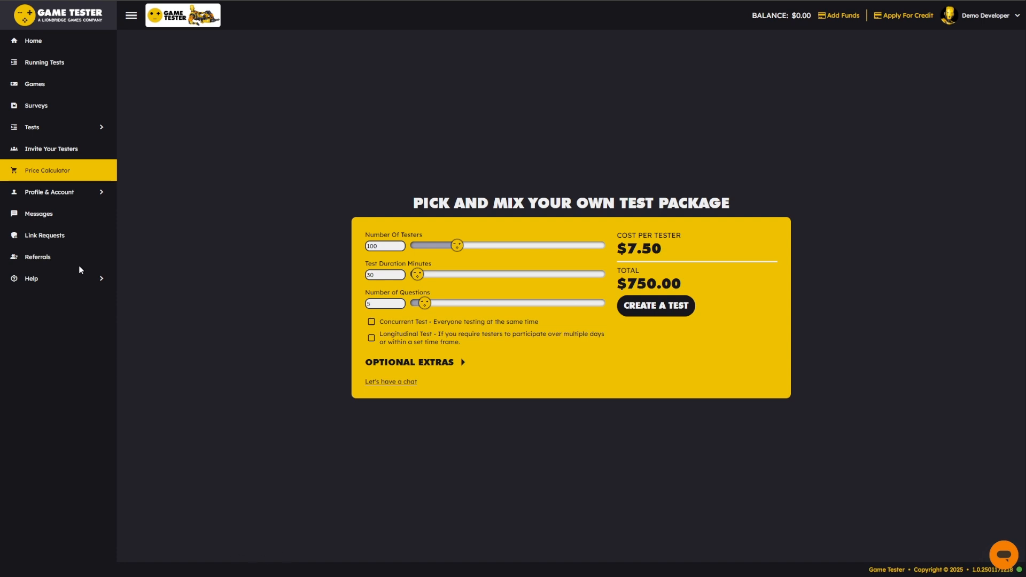
- Open the report of the running test Stuffed - Gameplay Test No.2 and collapse its AI-generated feedback summary
left_click(71, 44)
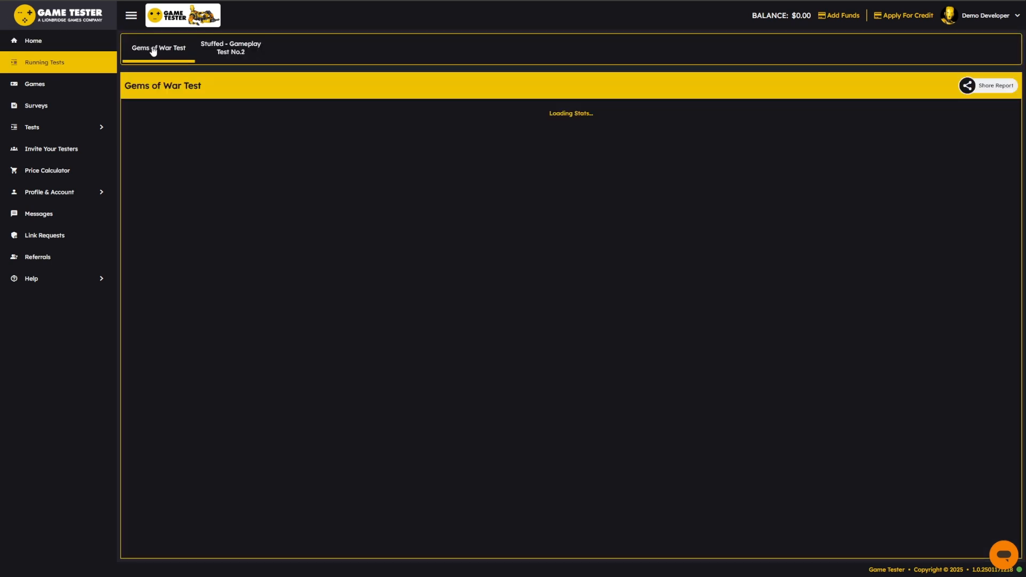
left_click(231, 52)
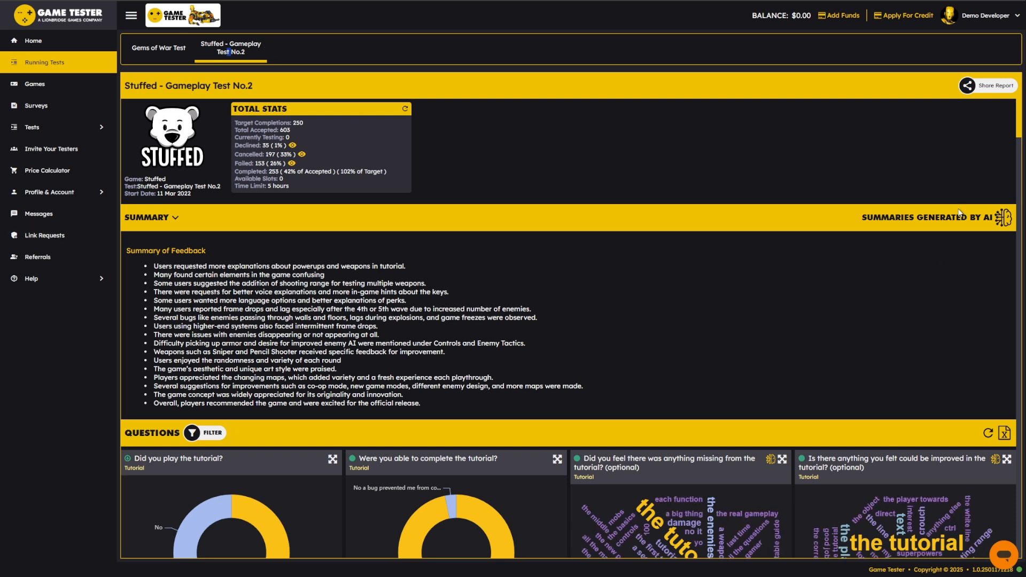
left_click(152, 218)
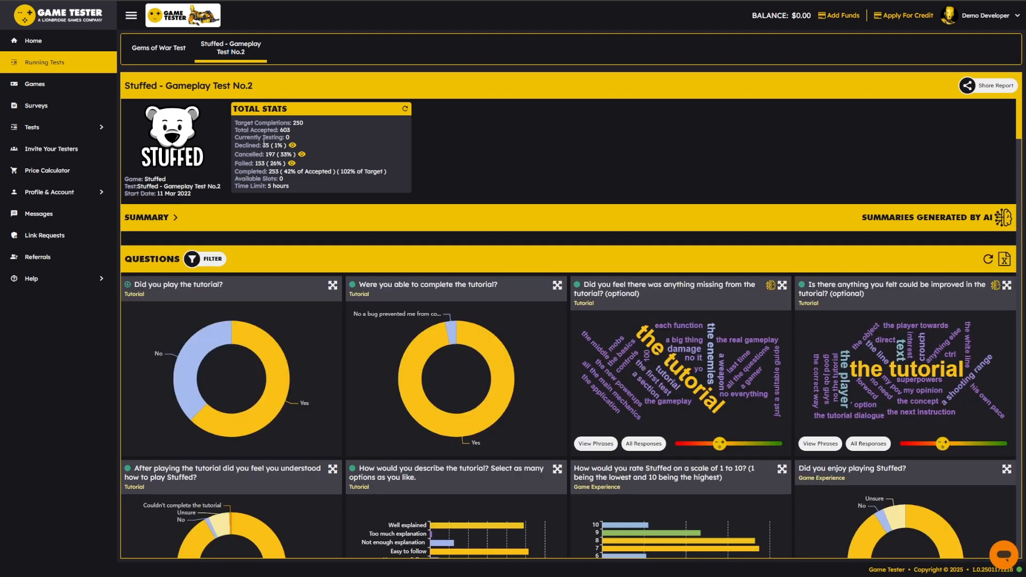
- Examine the total stats of the Stuffed test, from target completions and accepted testers to the declined, cancelled and failed entries
left_click_drag(243, 123, 327, 123)
left_click(301, 134)
left_click_drag(237, 130, 290, 130)
left_click_drag(236, 137, 295, 140)
left_click(255, 152)
double_click(247, 144)
double_click(253, 154)
double_click(244, 161)
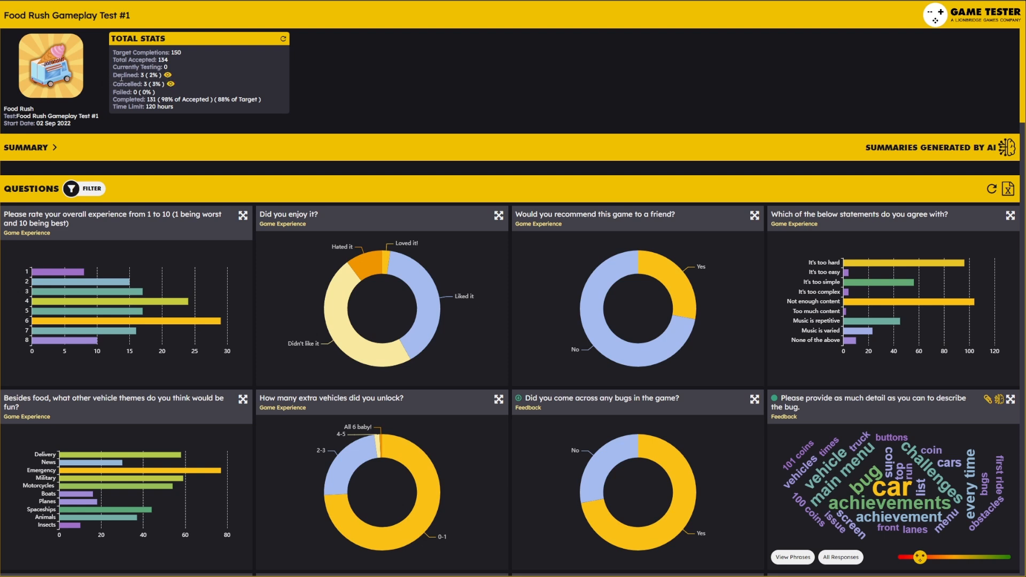
- Review the decline reasons and the cancel reasons testers gave in the Food Rush Gameplay Test #1 report
left_click(168, 76)
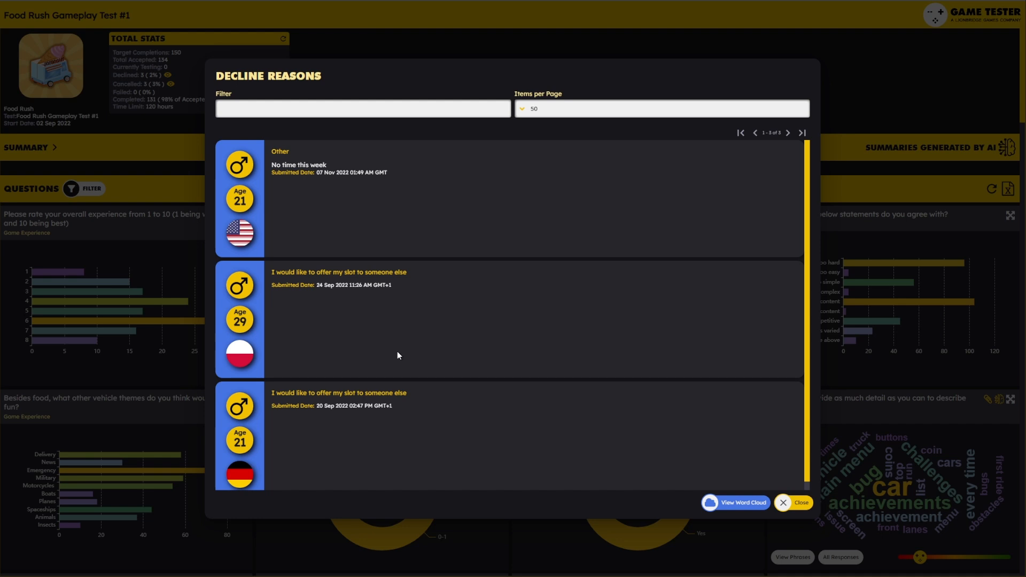
scroll(372, 363, "down", 1)
scroll(374, 363, "up", 1)
left_click(791, 502)
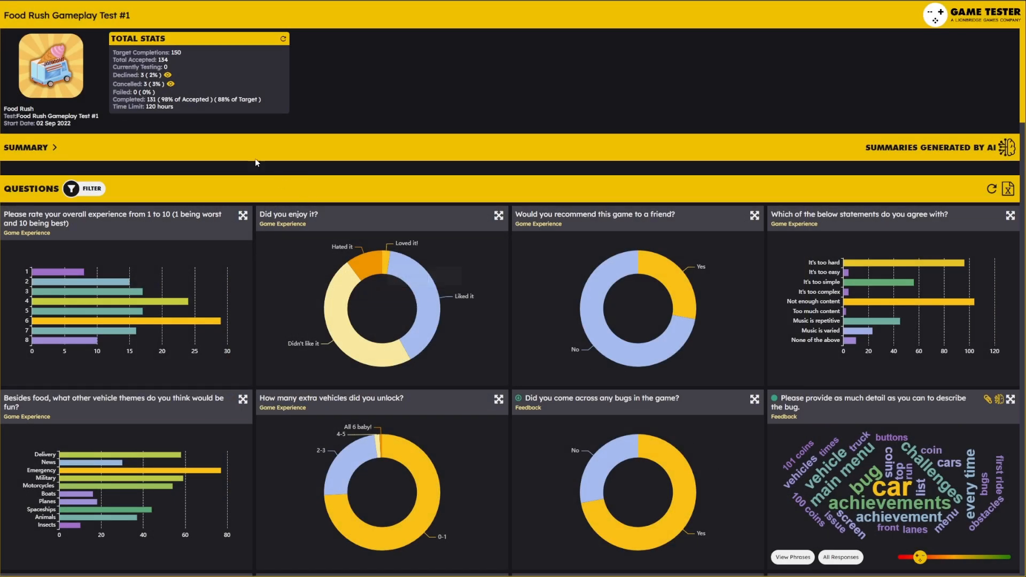
left_click(171, 84)
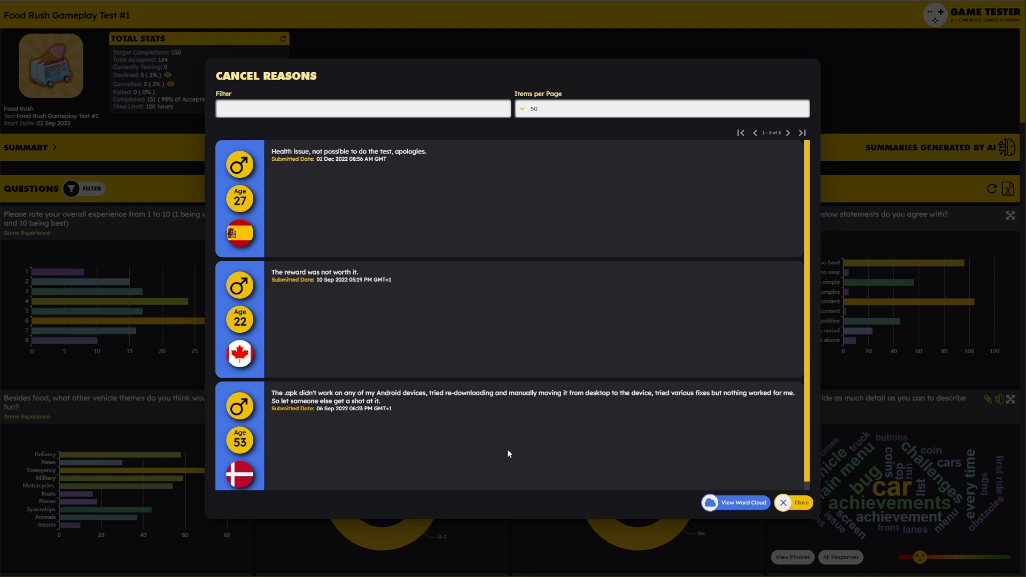
scroll(479, 406, "down", 1)
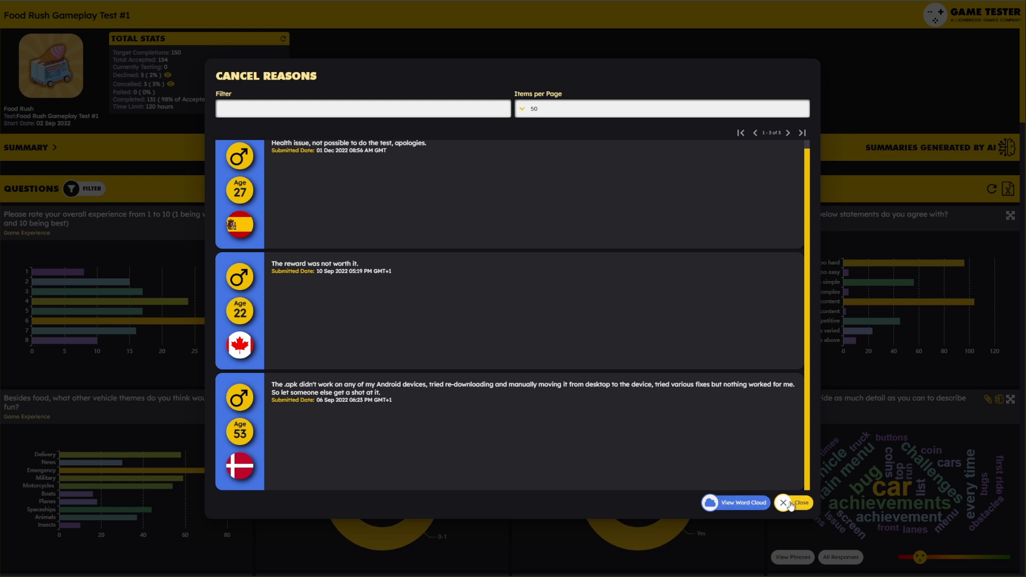
left_click(790, 504)
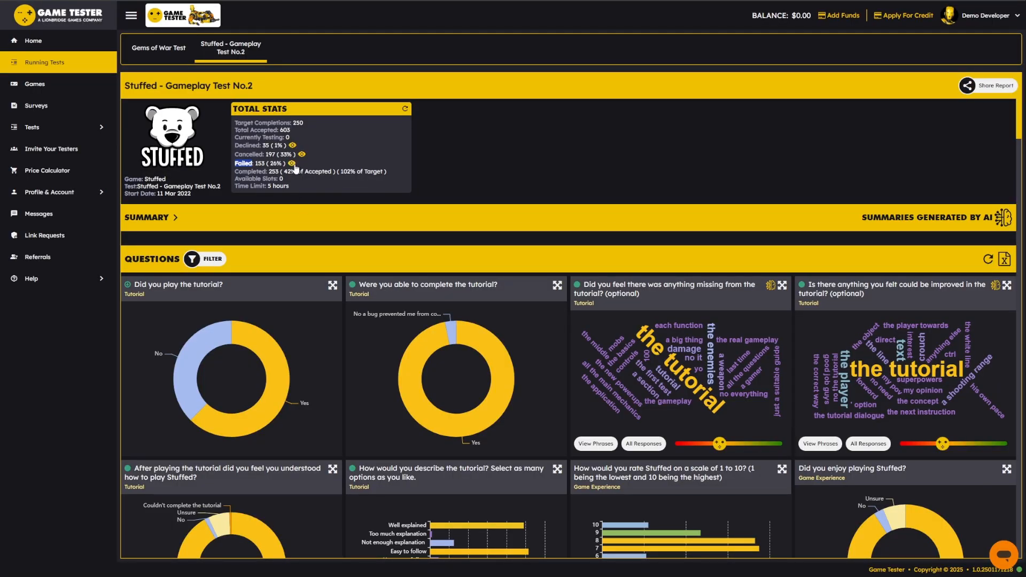
- Read through the fail reasons testers submitted for Stuffed - Gameplay Test No.2 and close the list
left_click(292, 164)
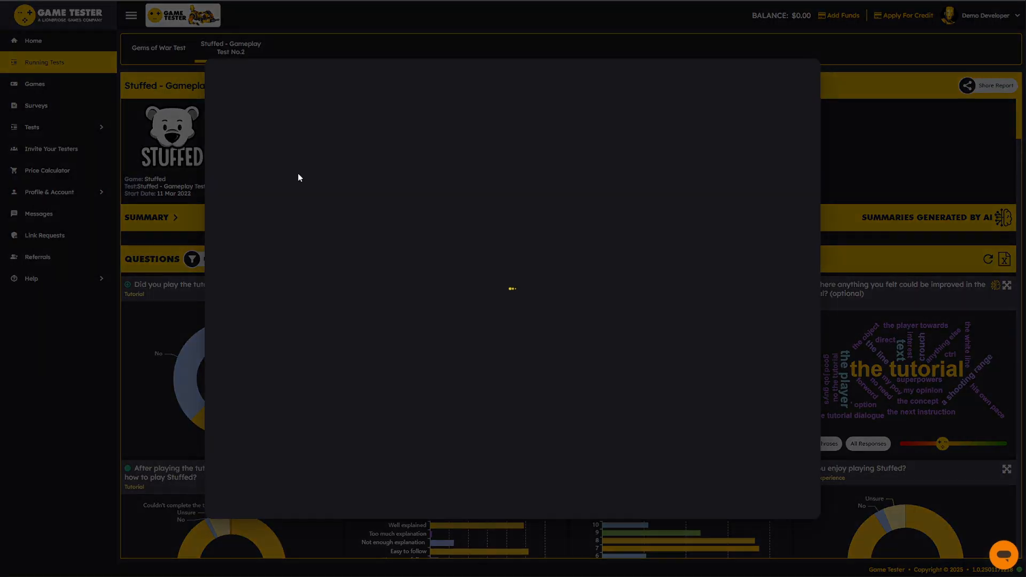
scroll(382, 369, "down", 3)
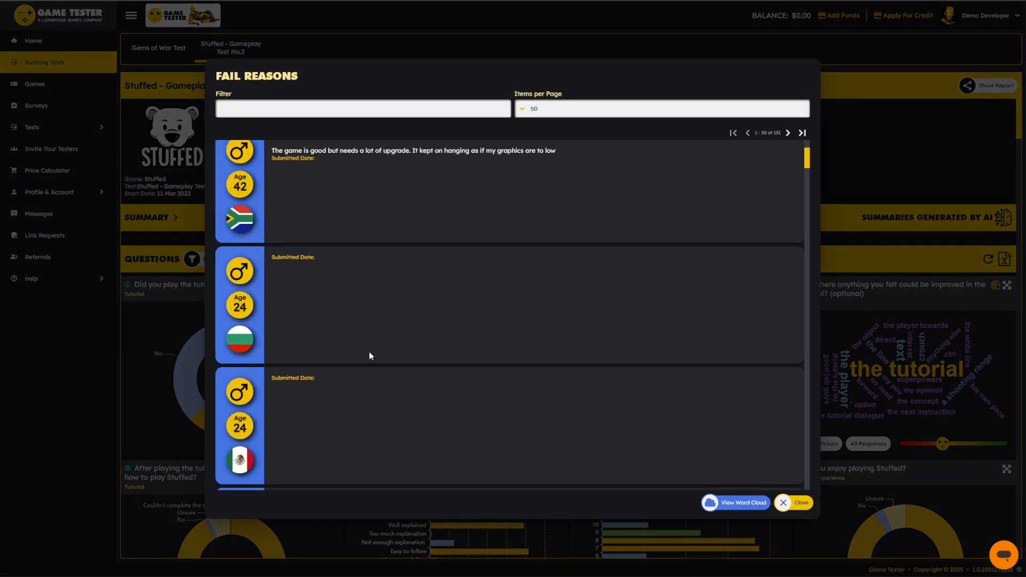
scroll(370, 357, "down", 5)
scroll(299, 323, "up", 2)
scroll(333, 220, "down", 3)
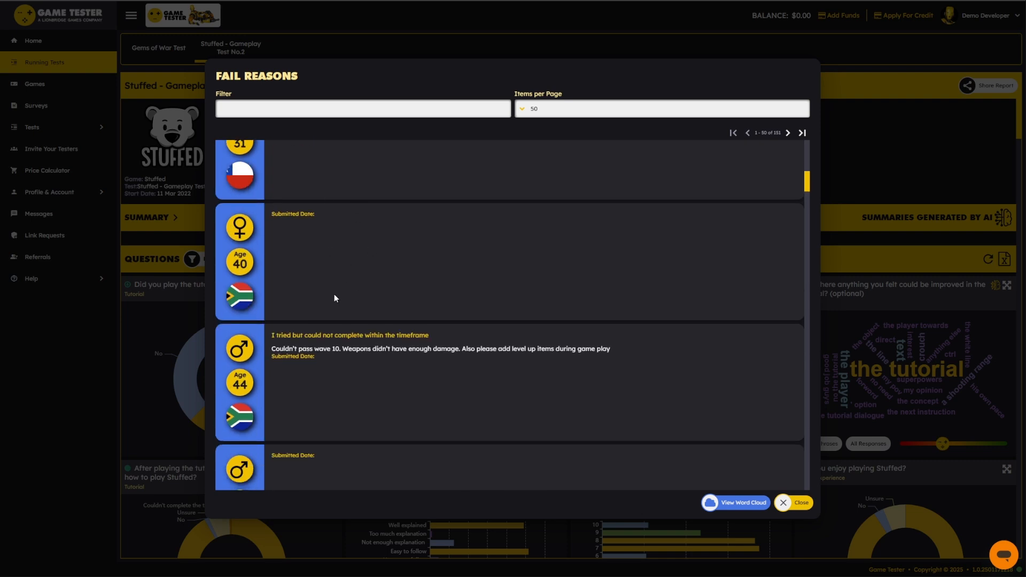
scroll(342, 272, "up", 1)
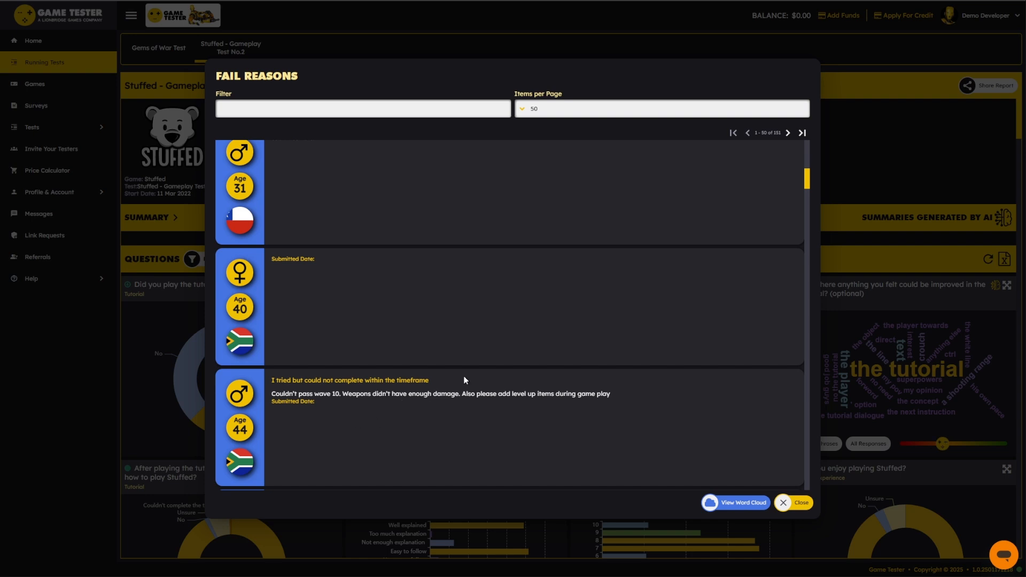
scroll(458, 409, "up", 3)
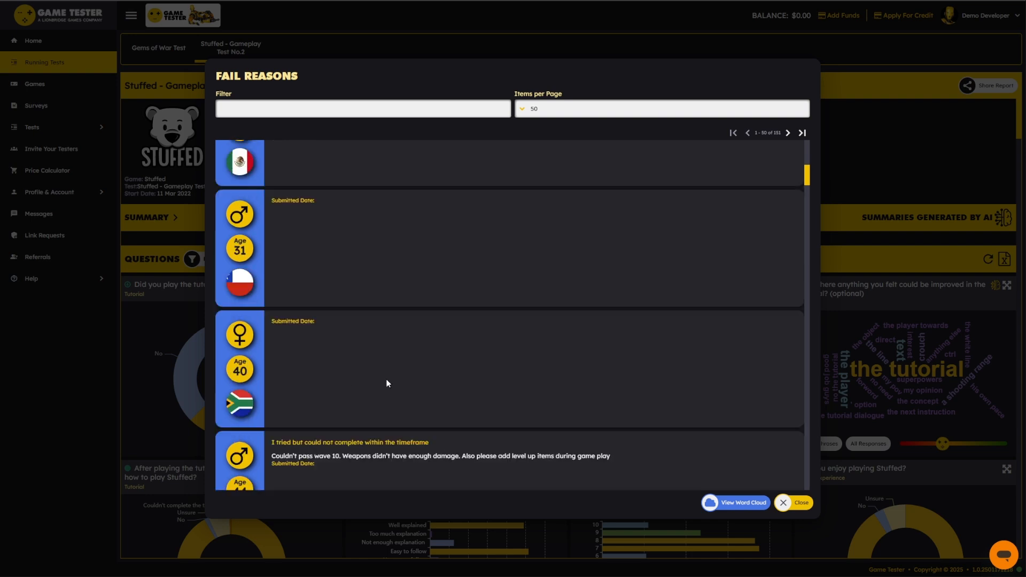
scroll(321, 411, "up", 1)
scroll(369, 417, "down", 4)
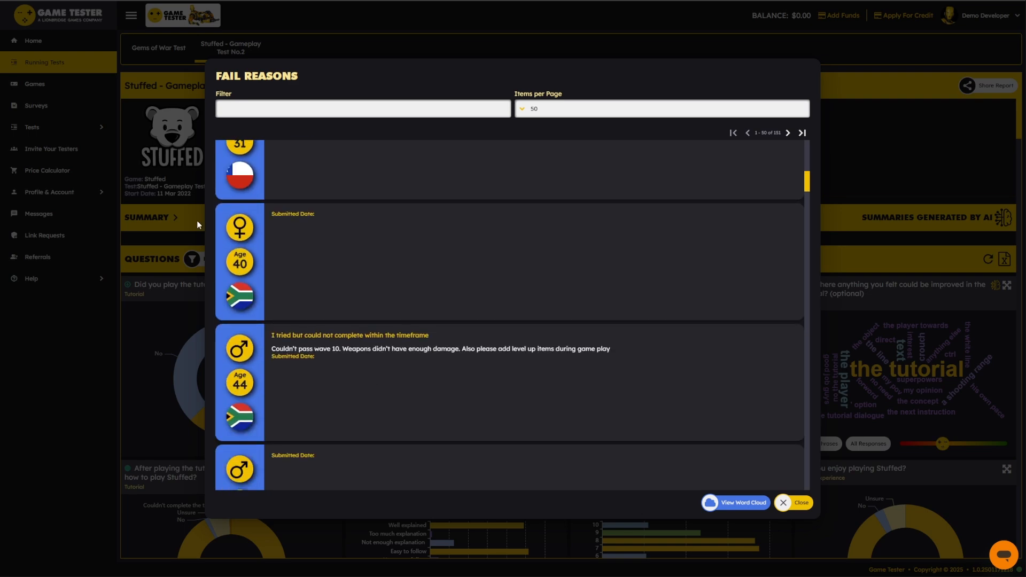
left_click(800, 505)
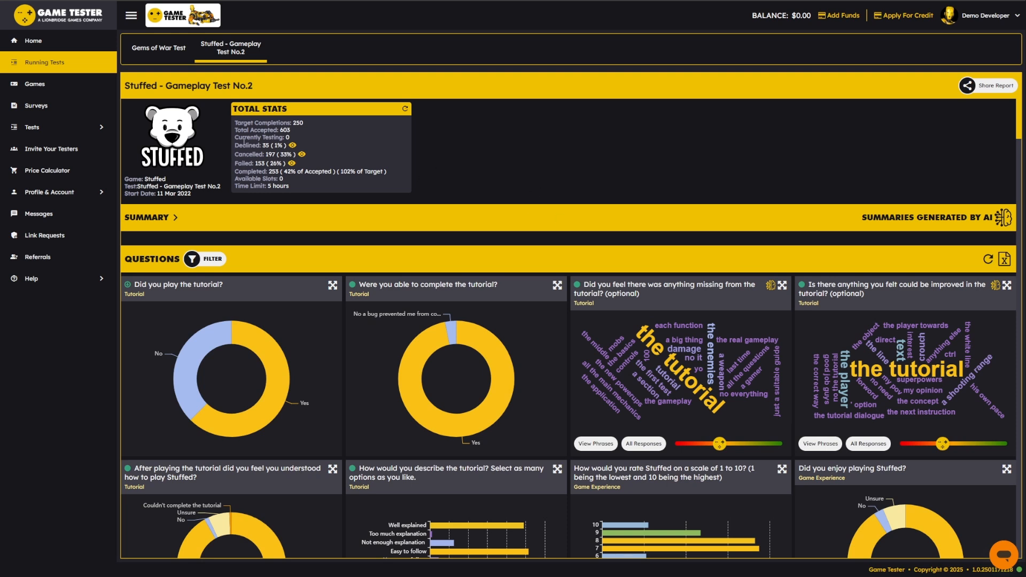
- Examine the completed count, available slots, currently testing figure and time limit in the Stuffed test's total stats
left_click_drag(239, 172, 266, 172)
left_click_drag(238, 179, 284, 179)
left_click_drag(239, 186, 299, 191)
left_click_drag(252, 138, 290, 138)
left_click_drag(245, 186, 293, 190)
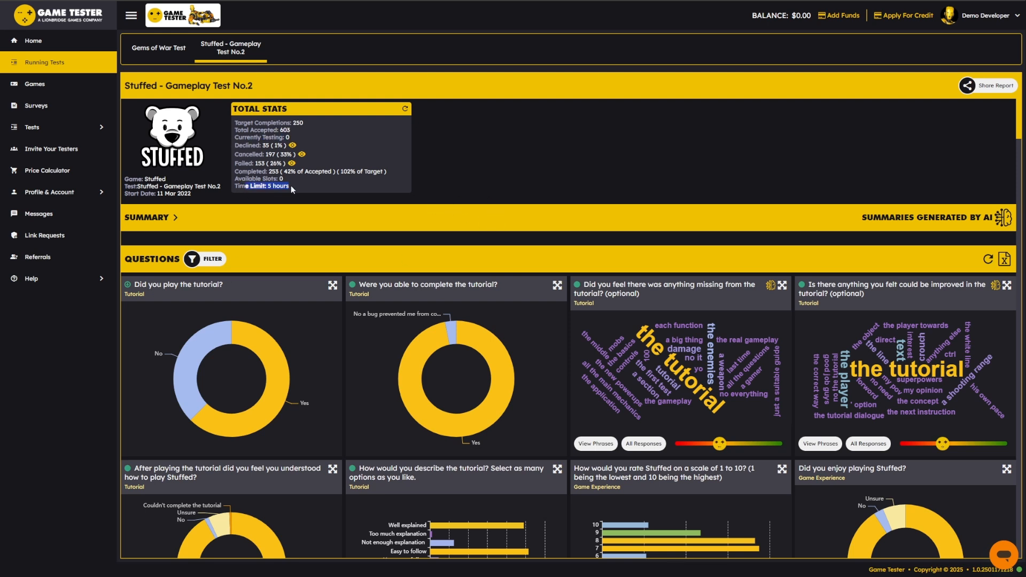
left_click(483, 156)
- Look over the tutorial and game experience question charts in the Stuffed report, including the tutorial completion and description answers
scroll(515, 366, "down", 1)
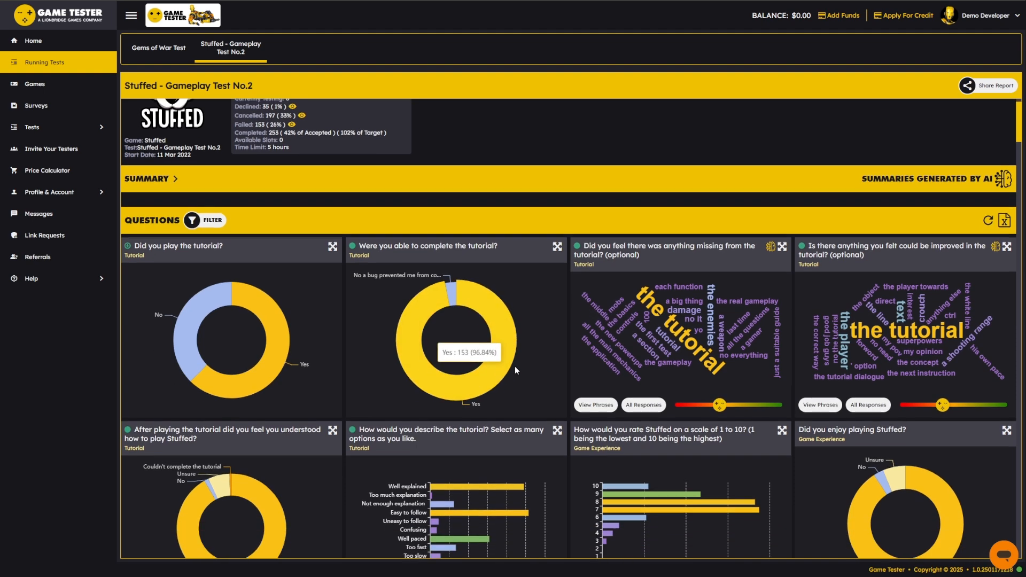
scroll(545, 340, "down", 1)
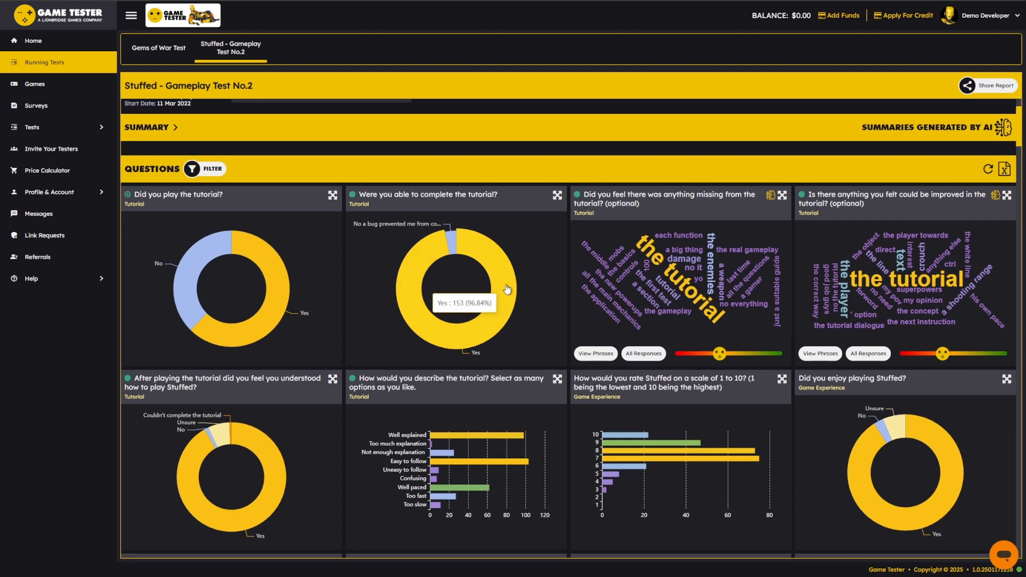
scroll(507, 289, "up", 2)
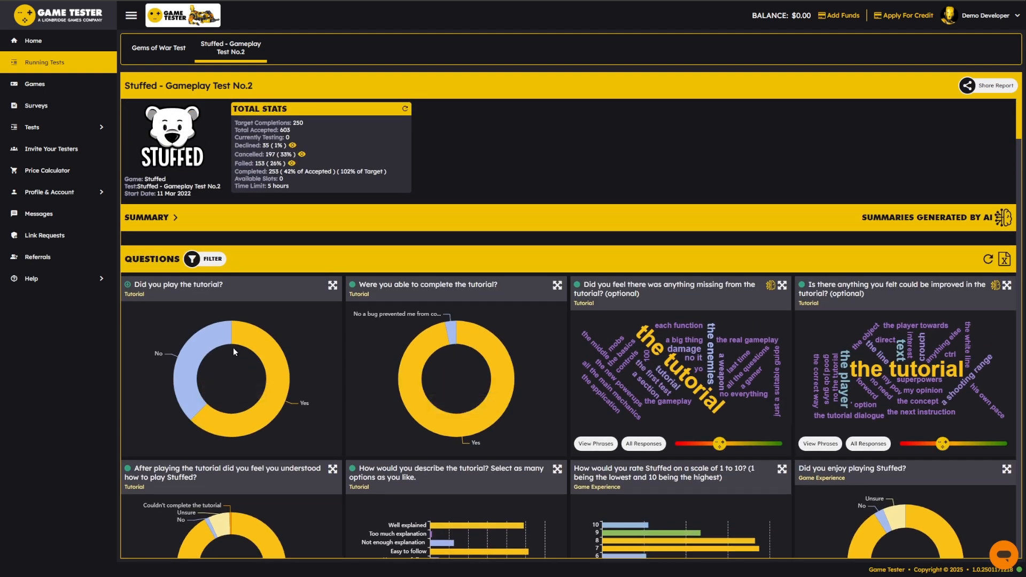
mouse_move(234, 334)
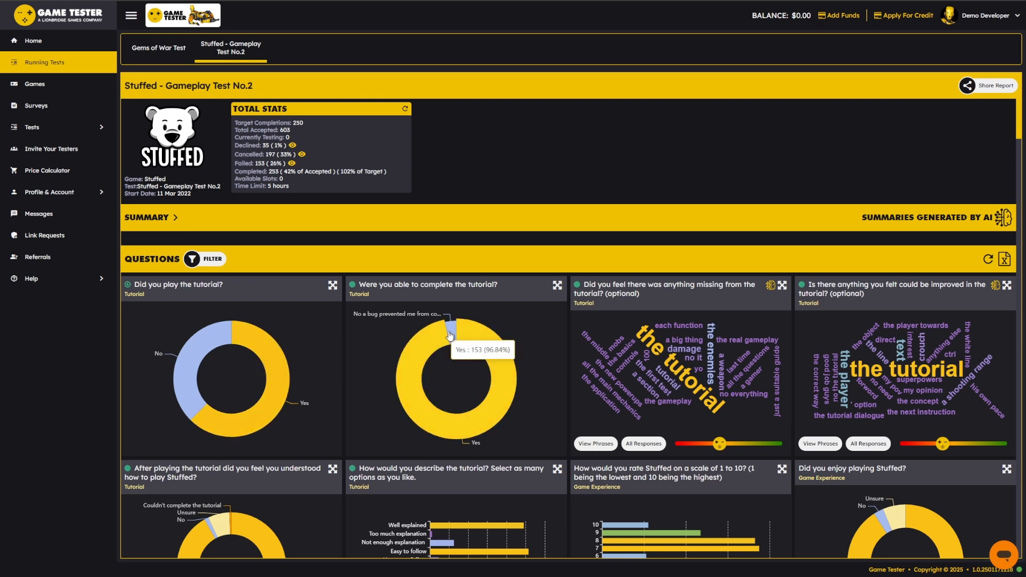
scroll(532, 387, "down", 2)
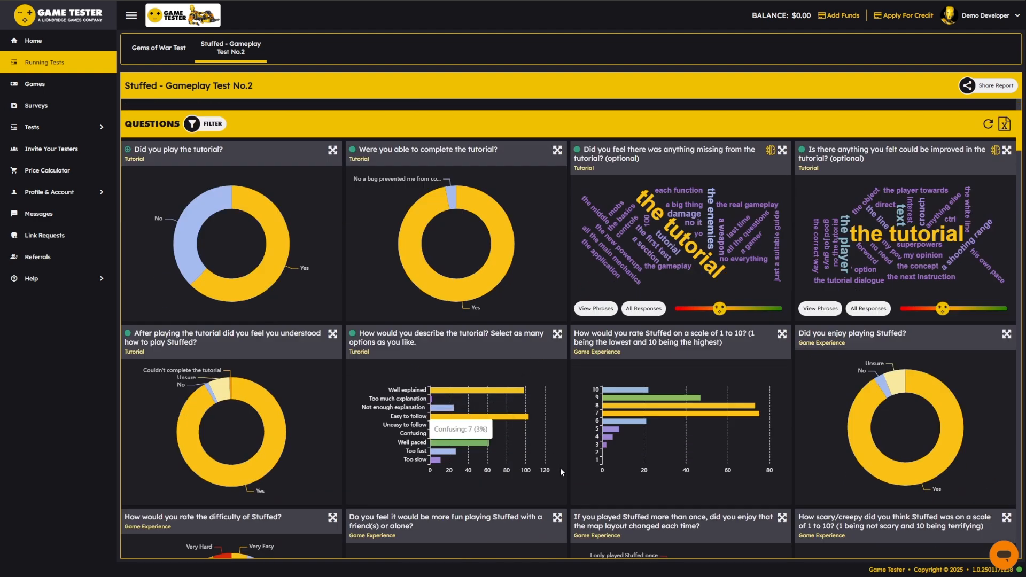
scroll(560, 467, "down", 2)
scroll(530, 450, "up", 3)
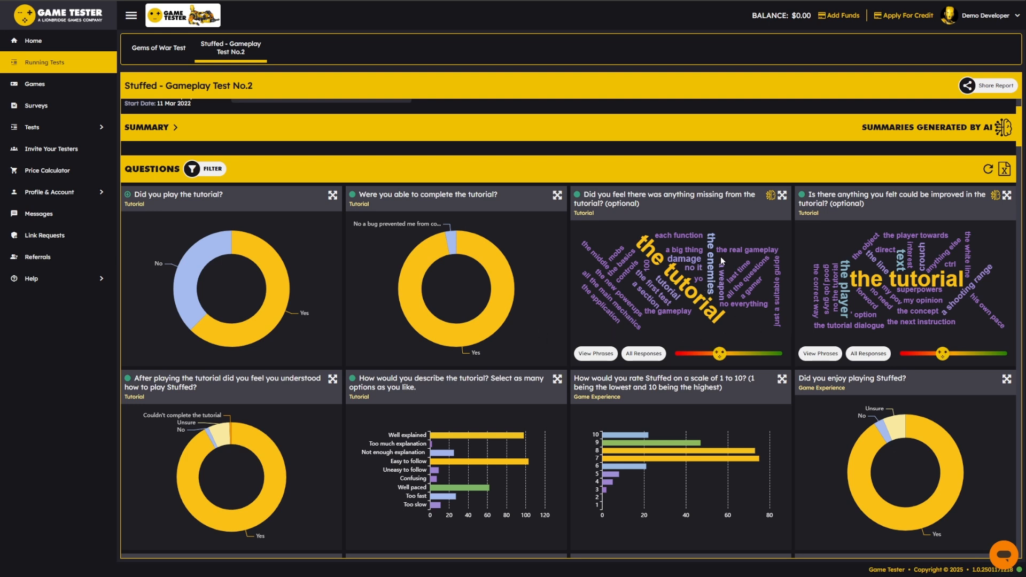
- Open the responses mentioning "the enemies" for the missing-from-tutorial question and check each tester's sentiment and gender markers
left_click(711, 282)
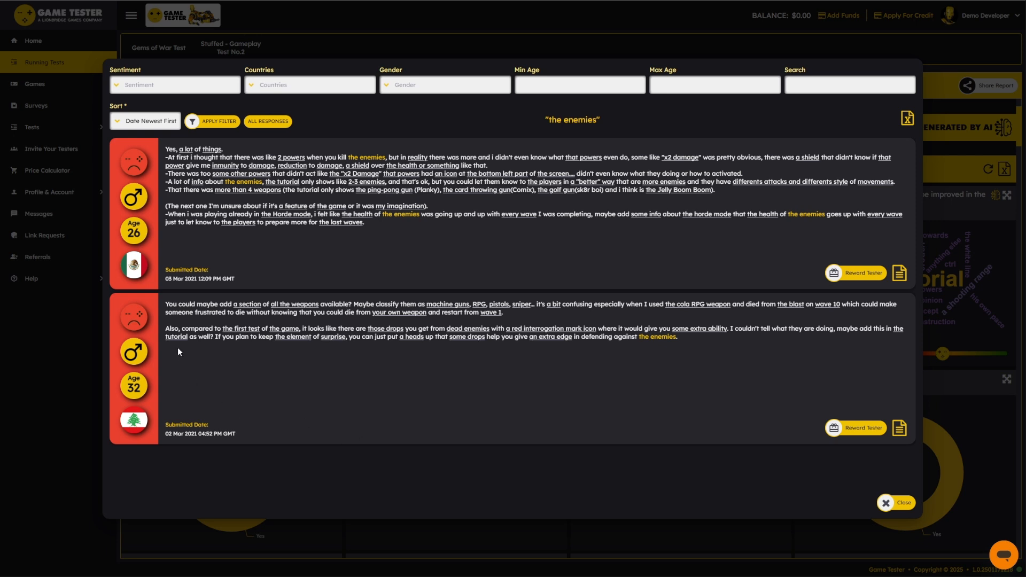
mouse_move(143, 160)
mouse_move(133, 201)
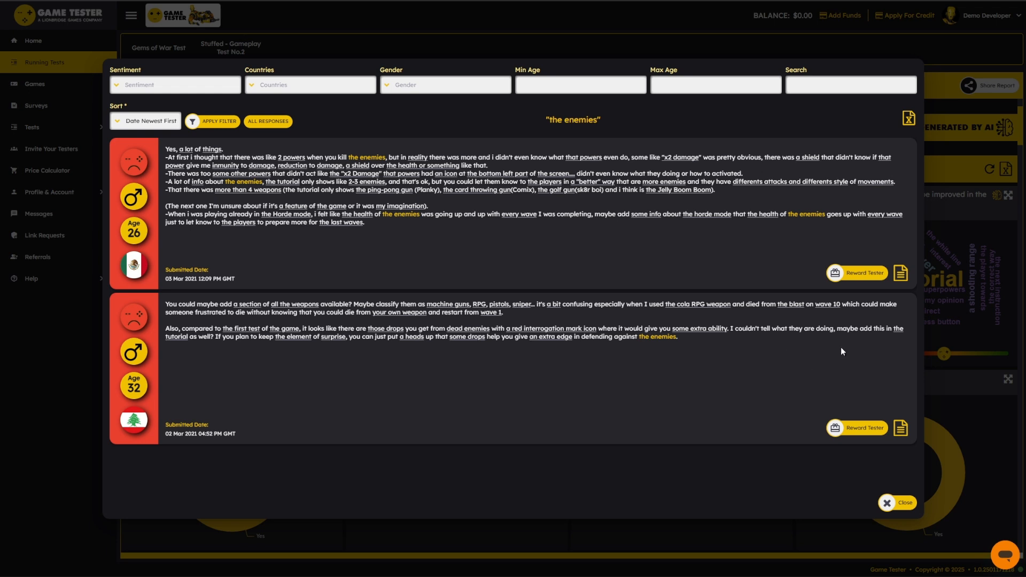
- Review the first respondent's full questionnaire, covering the Tutorial and Game Experience sections, and close it
left_click(901, 275)
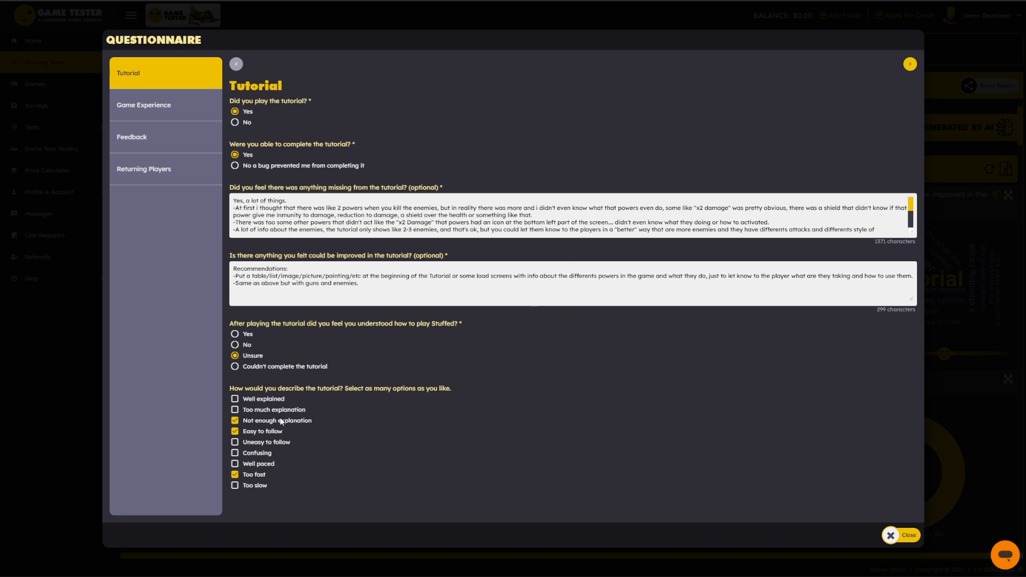
left_click(161, 106)
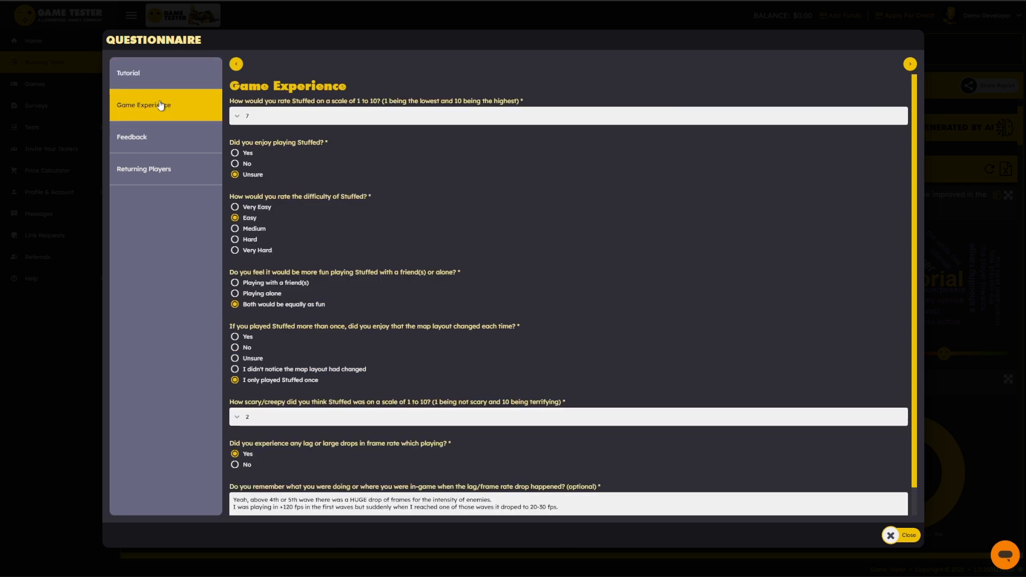
scroll(476, 368, "down", 1)
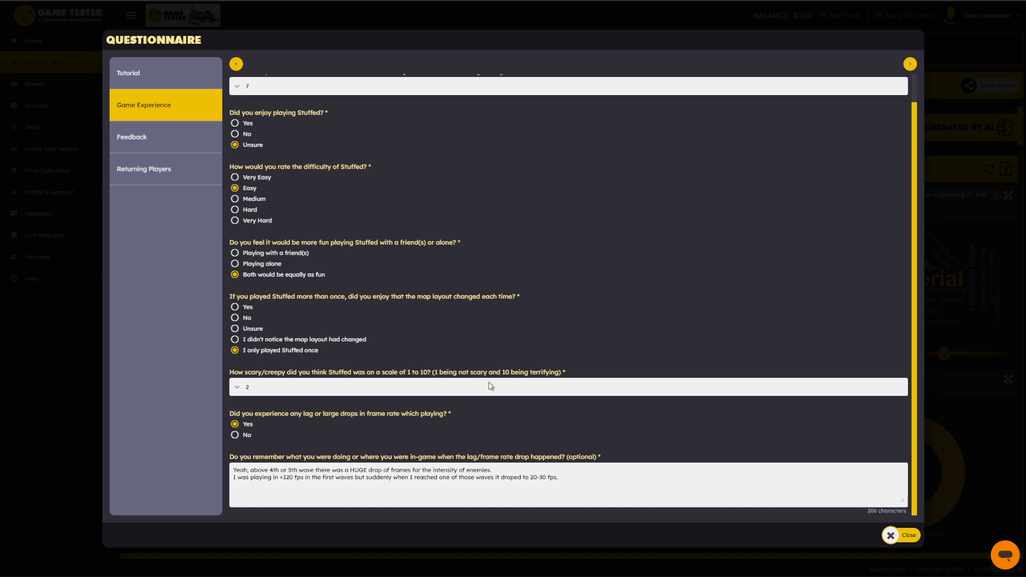
left_click(890, 535)
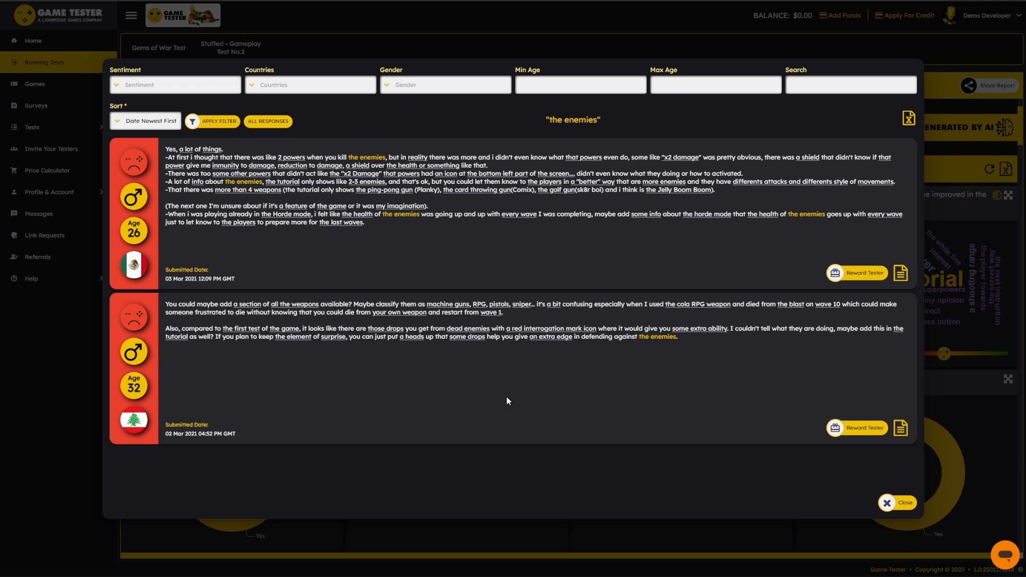
- Try out a $5 tip for the first respondent with the "Your feedback was very helpful to us" message, checking the custom amount option, and cancel it
left_click(844, 278)
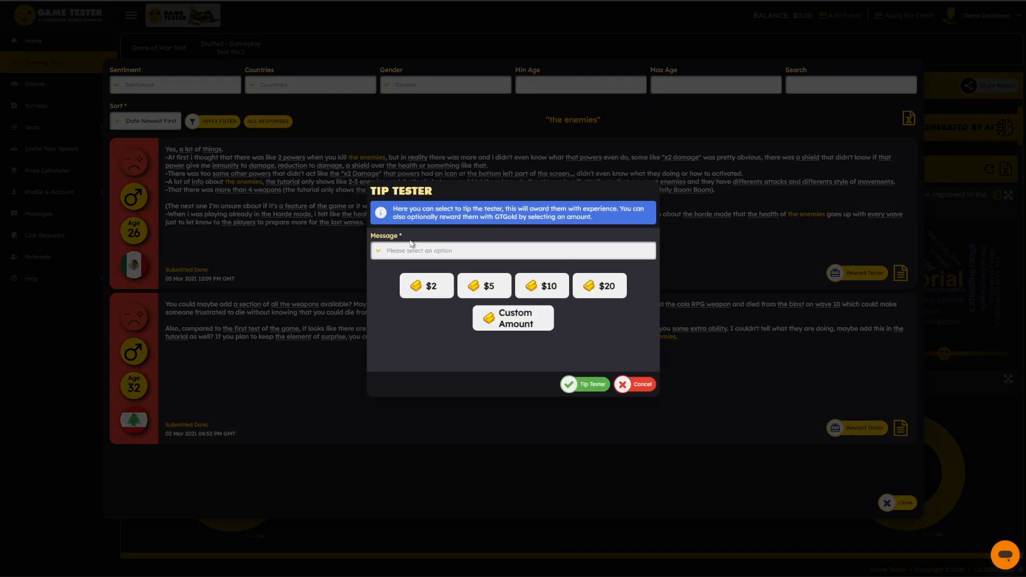
left_click(415, 253)
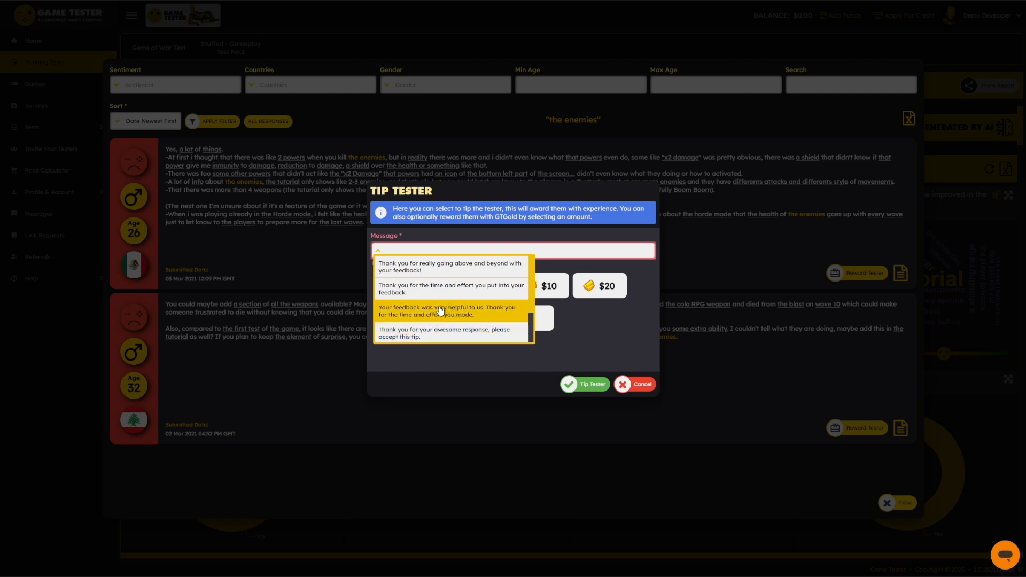
left_click(418, 316)
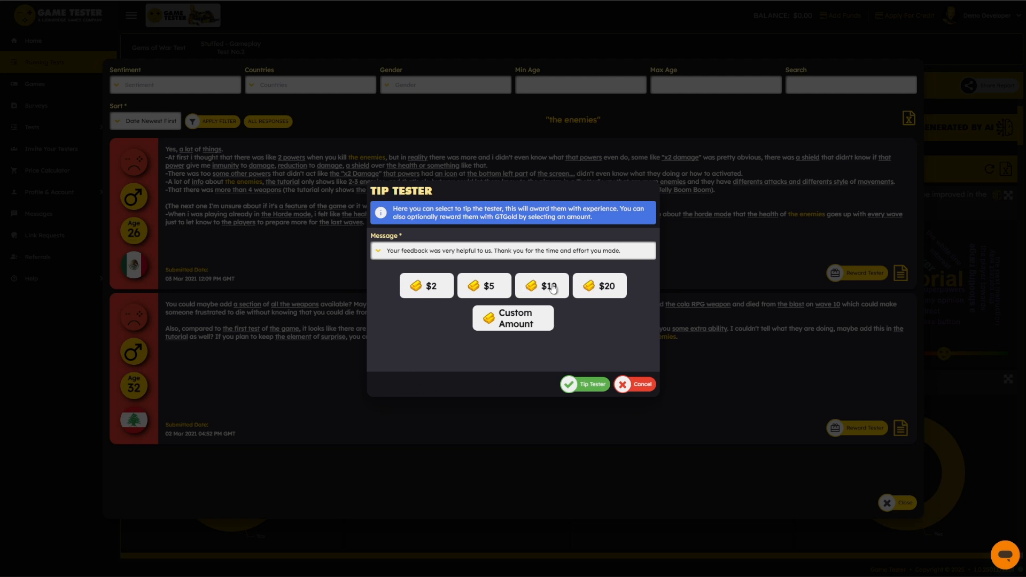
left_click(528, 324)
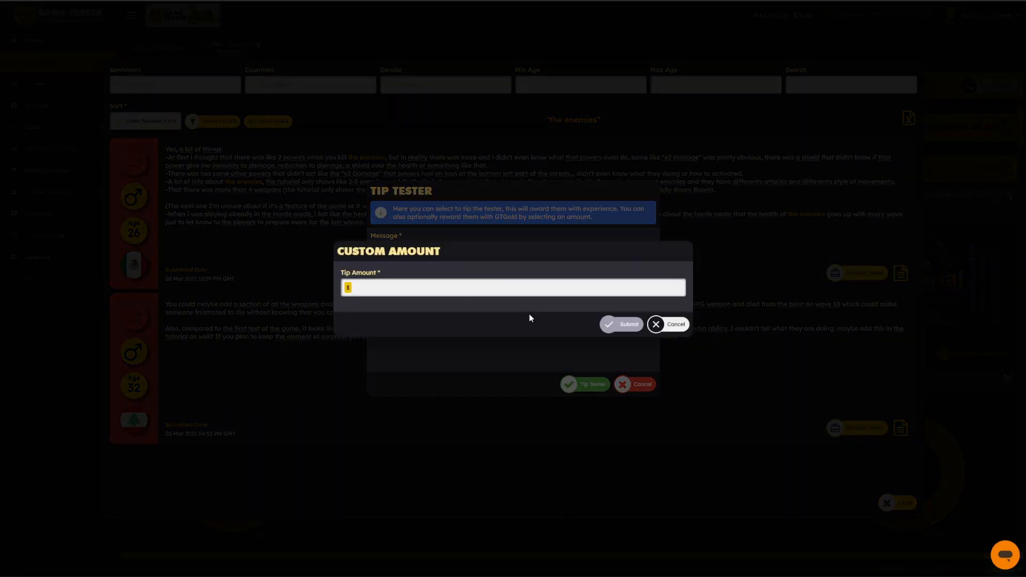
left_click(658, 324)
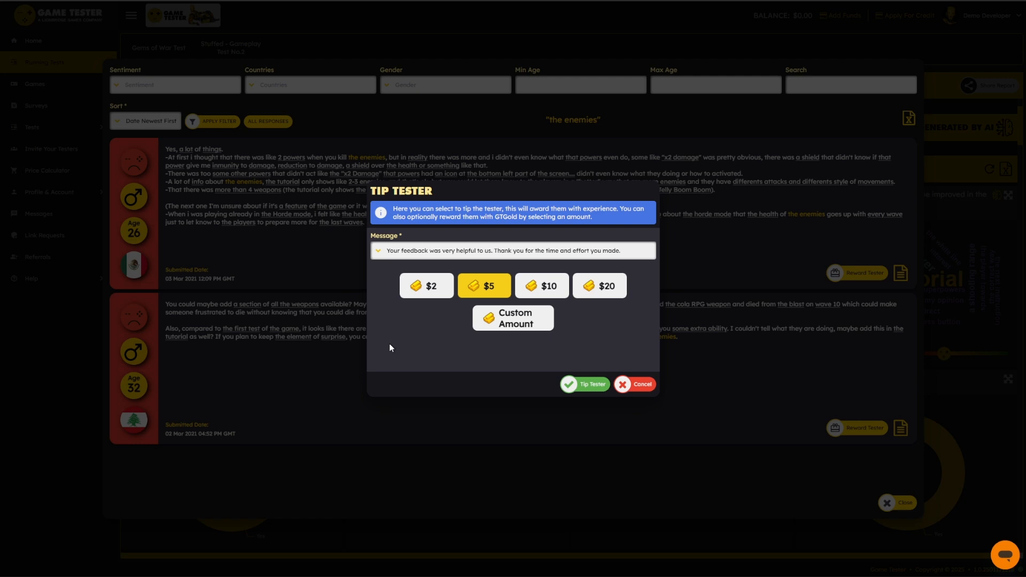
left_click(637, 385)
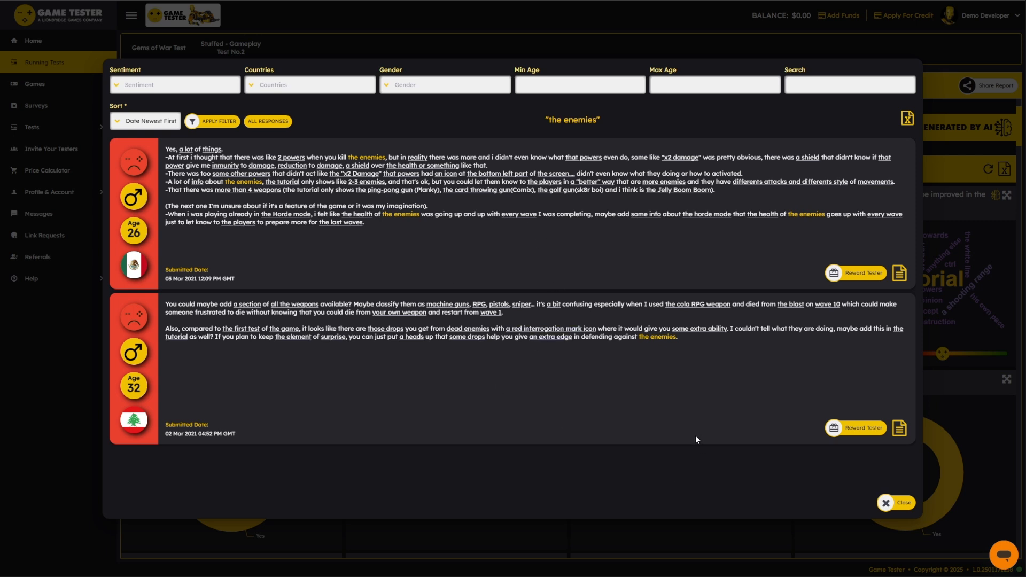
- Close the "the enemies" responses and check the overall sentiment gauge of the missing-from-tutorial question
left_click(901, 504)
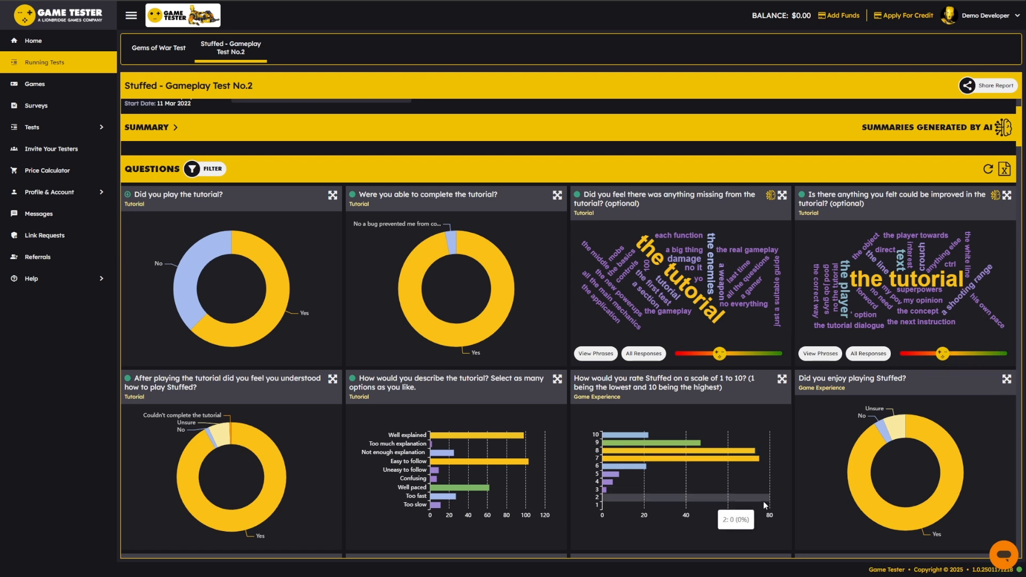
mouse_move(720, 354)
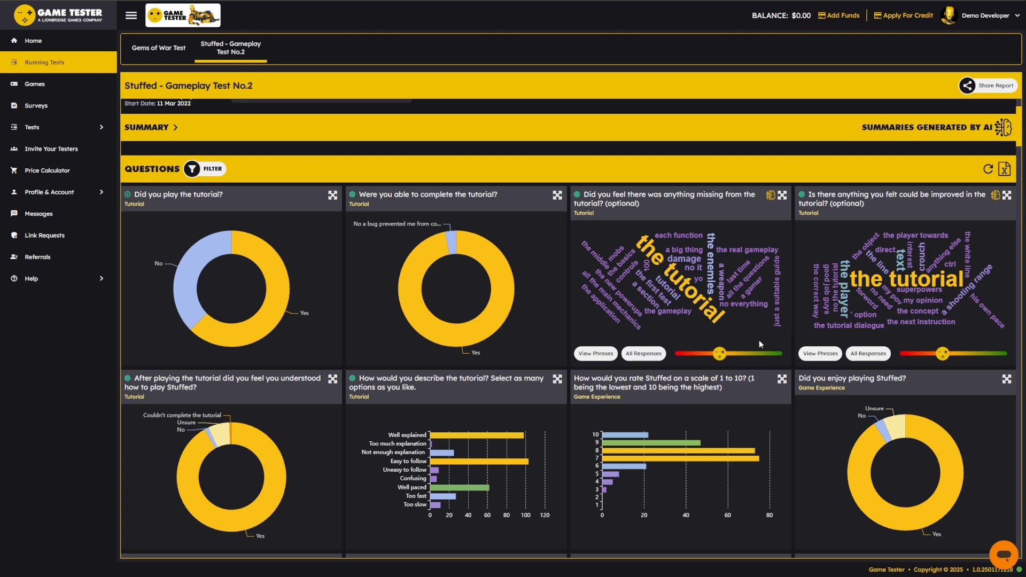
scroll(732, 307, "up", 2)
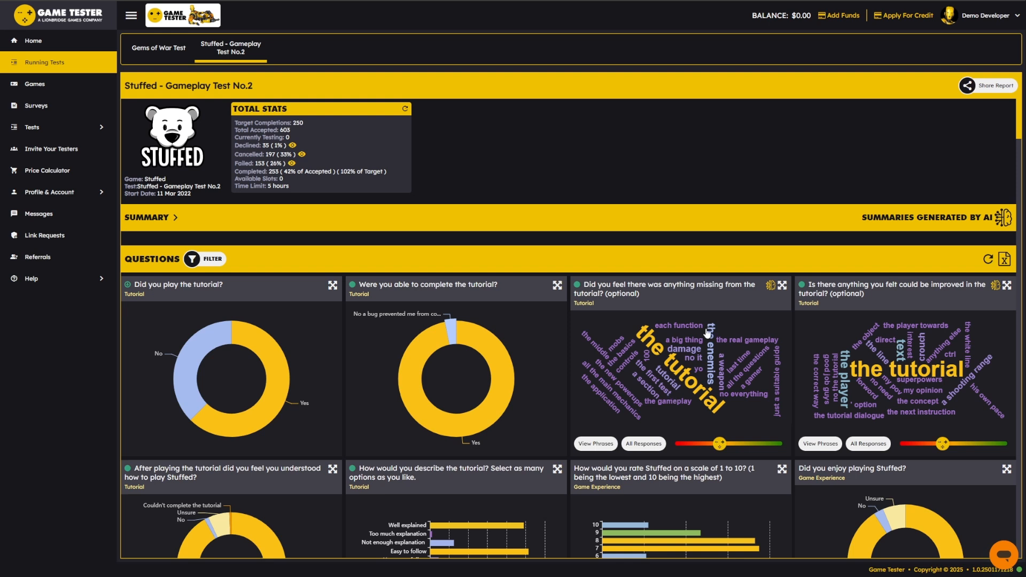
- Expand the AI-generated feedback summary of the Stuffed test and read through its points
left_click(160, 217)
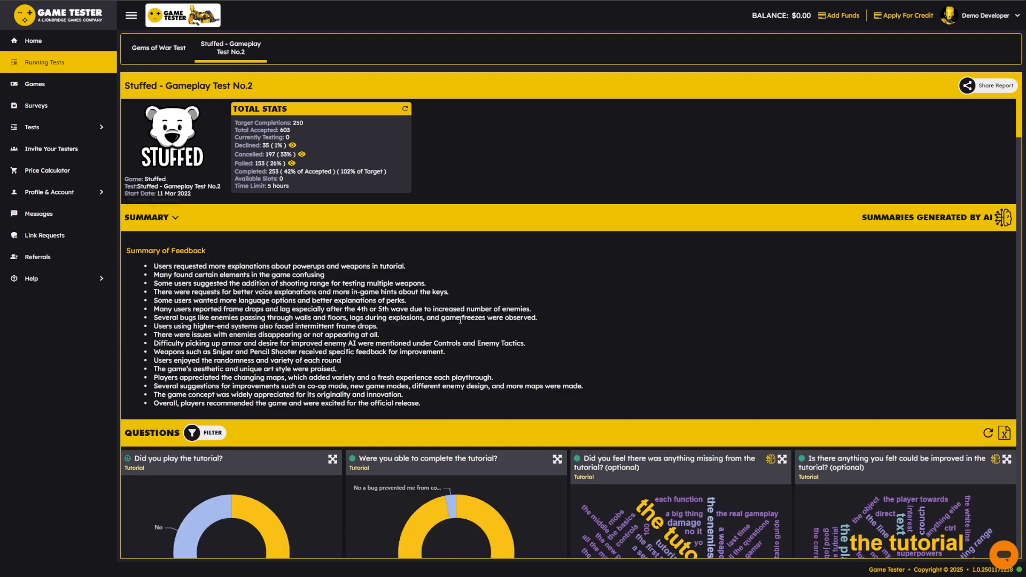
scroll(450, 319, "down", 2)
scroll(450, 315, "up", 2)
scroll(438, 293, "down", 2)
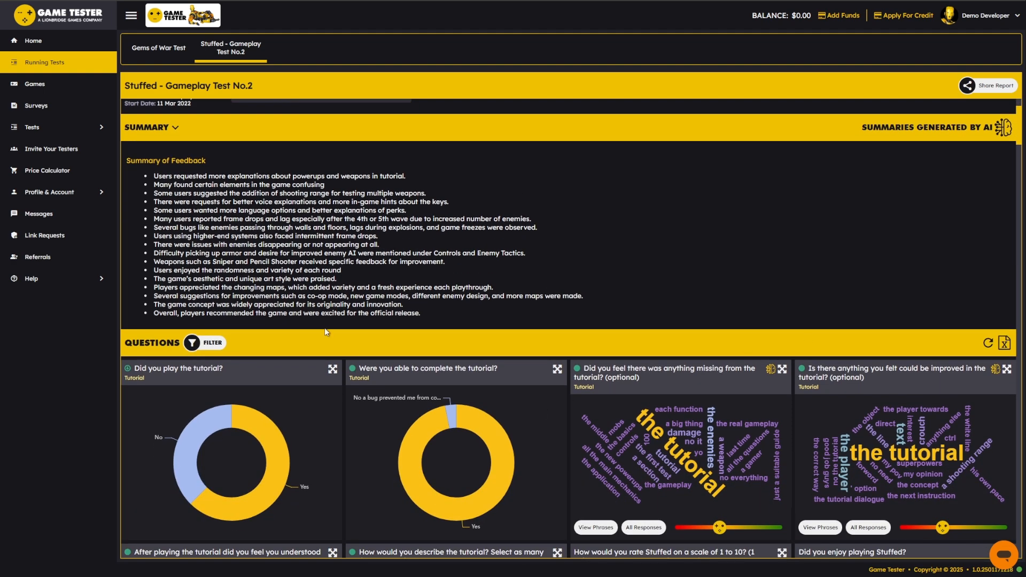
scroll(330, 327, "up", 2)
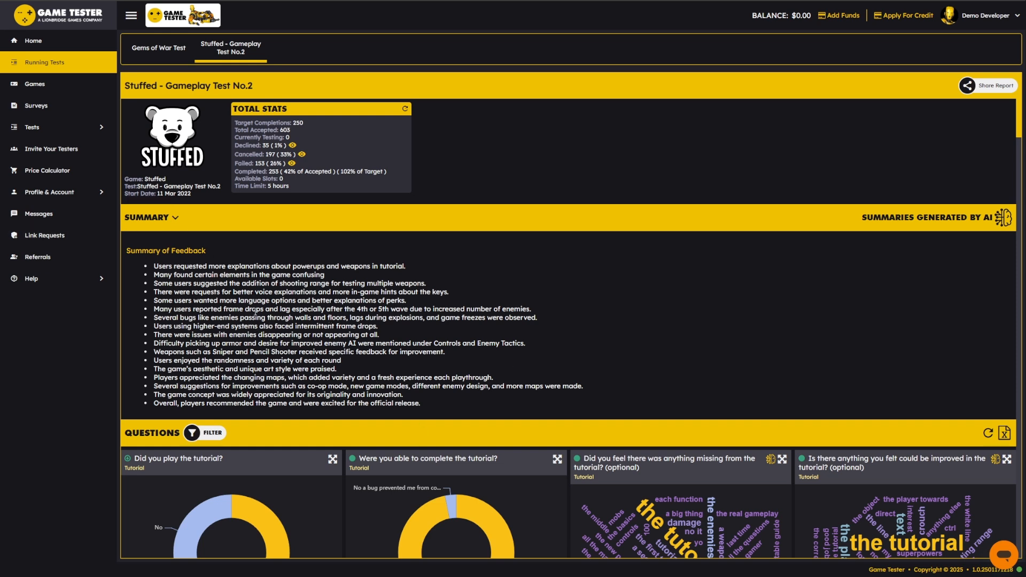
scroll(255, 313, "down", 2)
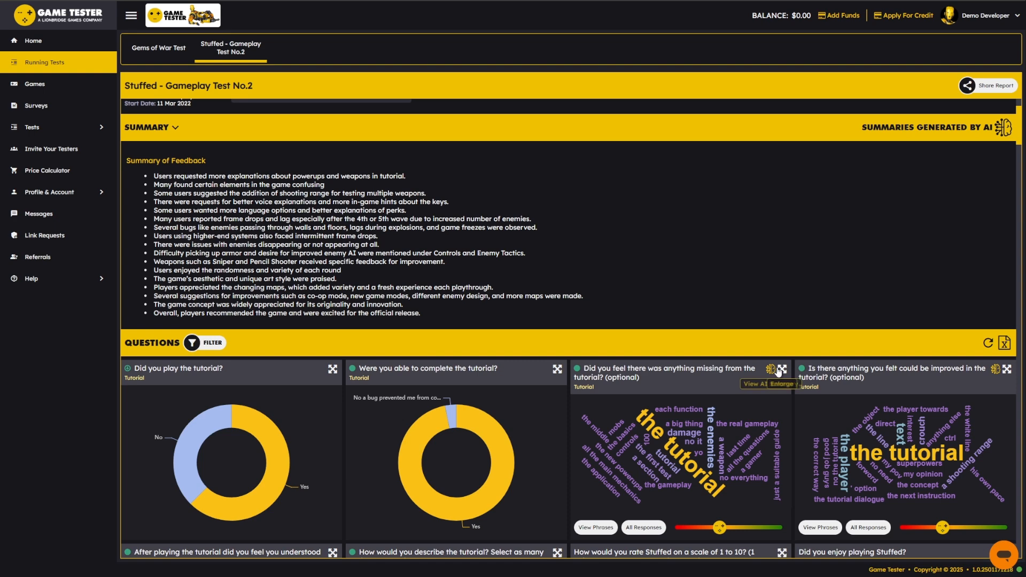
- Read the AI summary for the question about anything missing from the tutorial, and close it
scroll(679, 360, "down", 1)
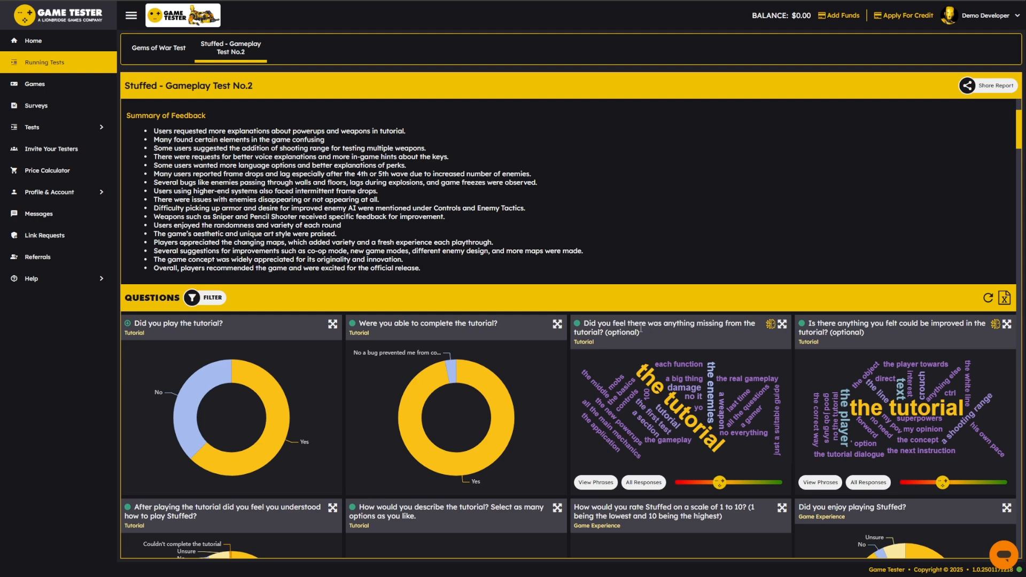
left_click(771, 325)
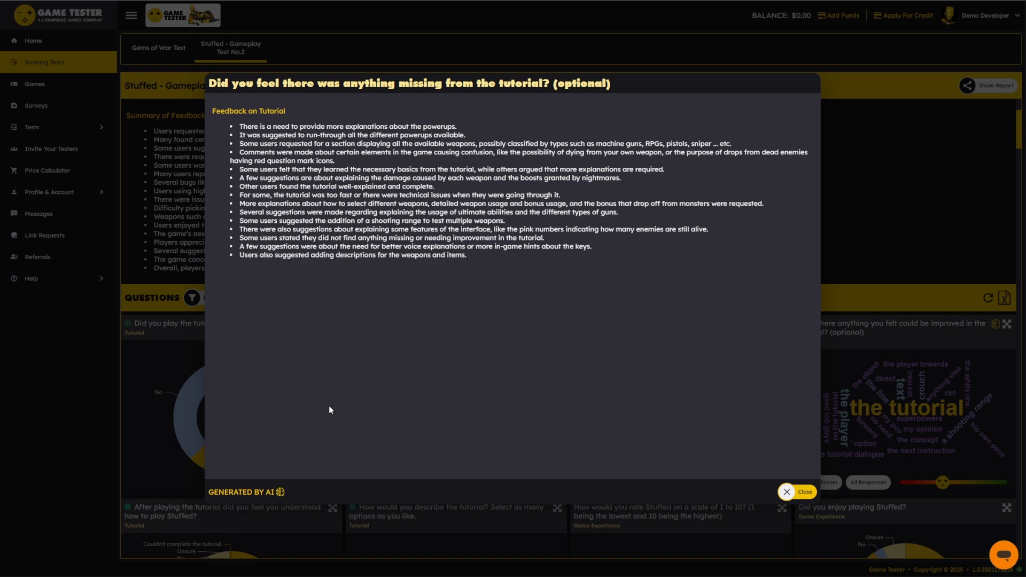
left_click(796, 492)
- Collapse the overall feedback summary and look through the remaining question charts, from the tutorial description to the Returning Players answers
scroll(208, 181, "up", 2)
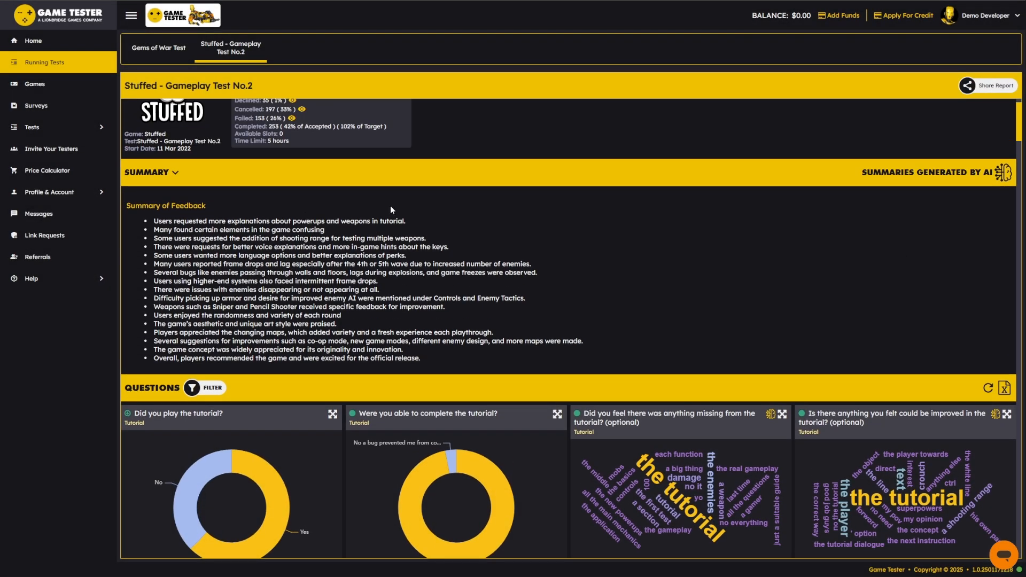
left_click(138, 174)
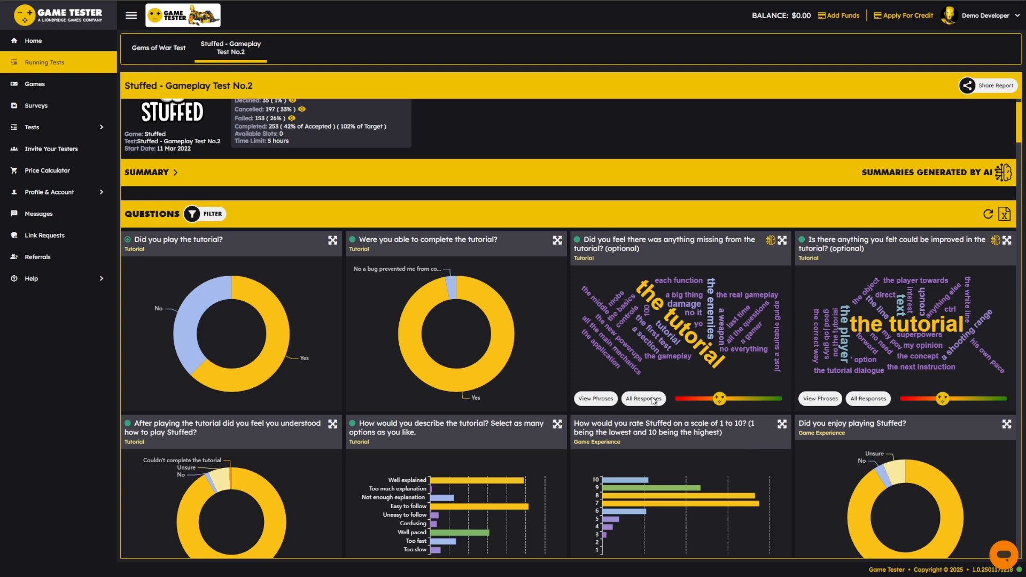
scroll(703, 436, "down", 1)
scroll(476, 348, "down", 2)
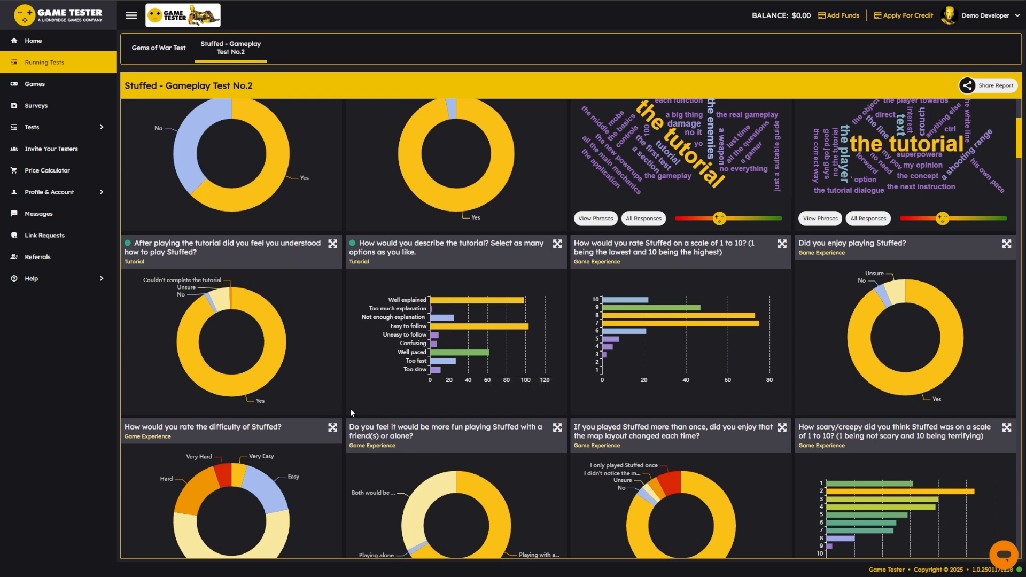
scroll(345, 396, "down", 1)
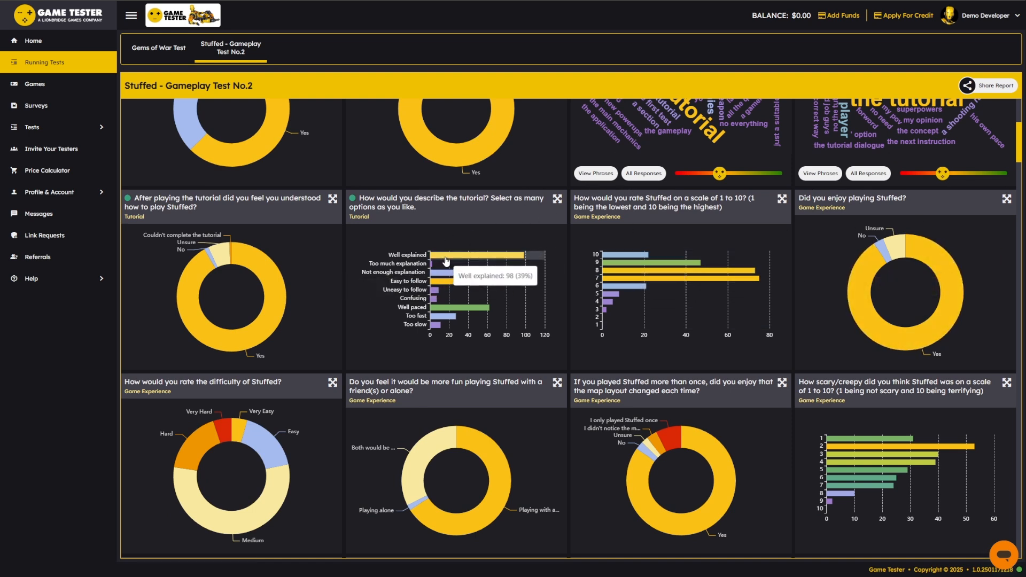
mouse_move(451, 275)
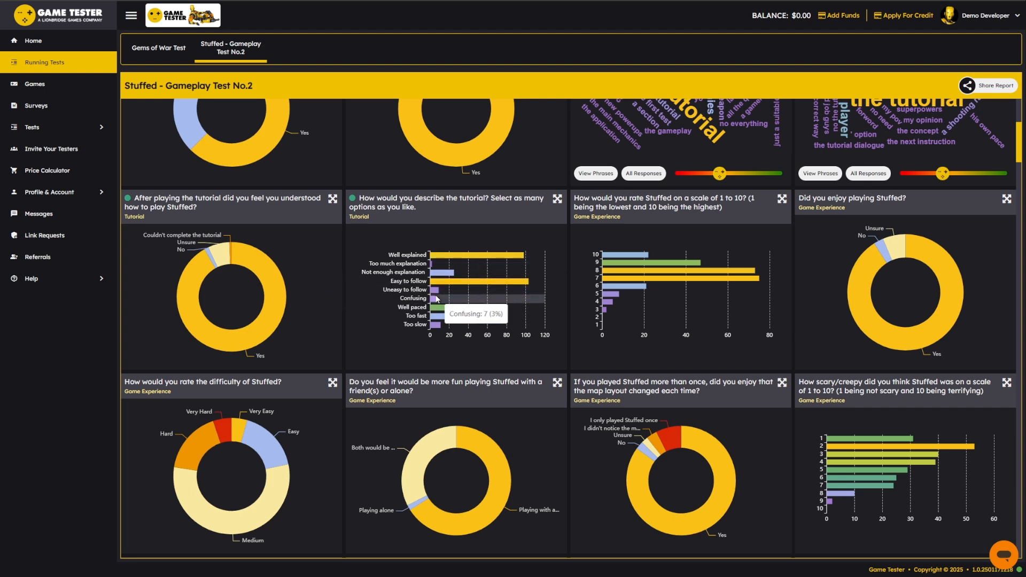
scroll(411, 321, "down", 3)
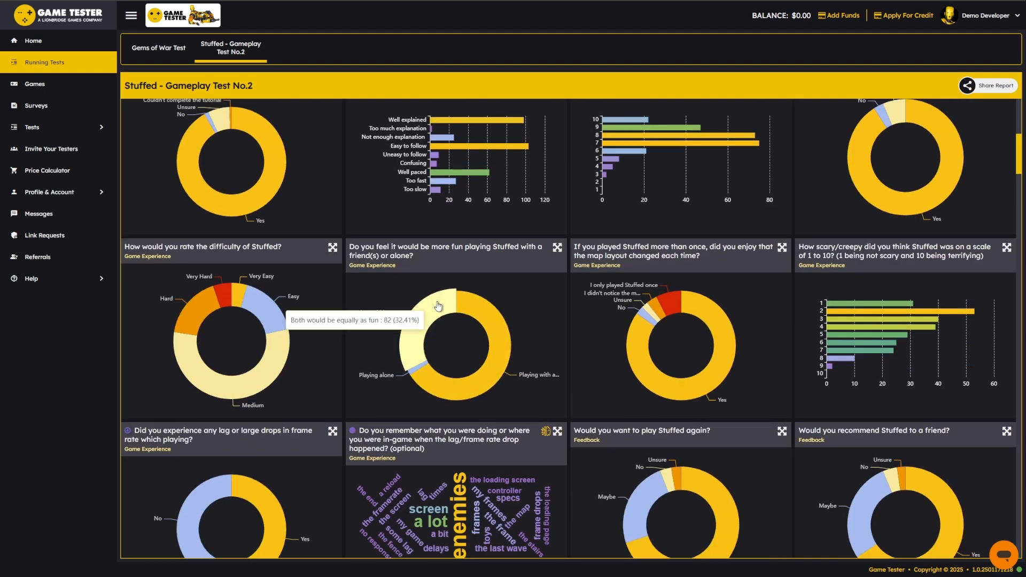
scroll(626, 323, "down", 13)
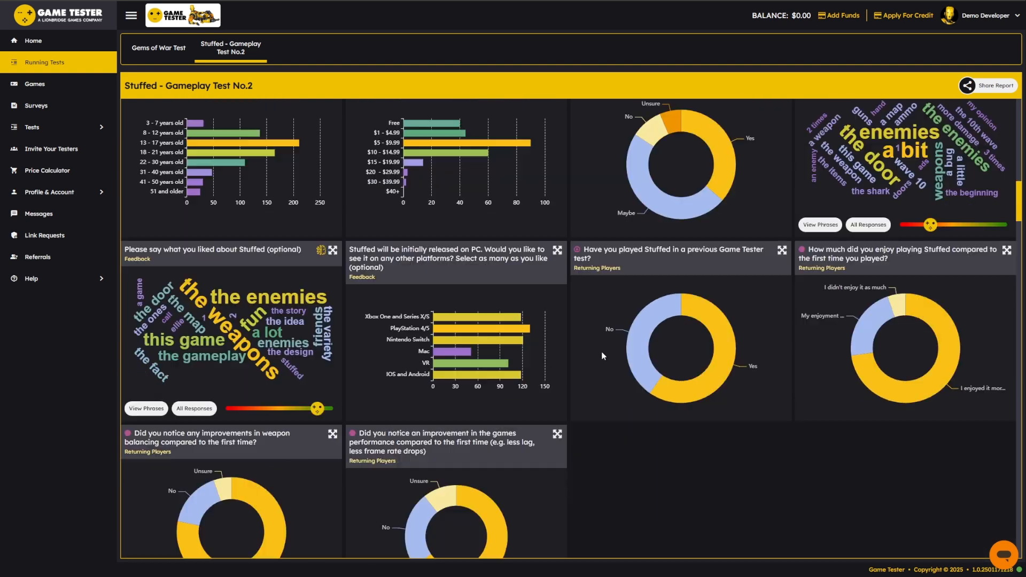
- Examine the Data Points chart of the Stuffed test, focusing on the player death rounds and which enemies killed players
scroll(596, 352, "down", 4)
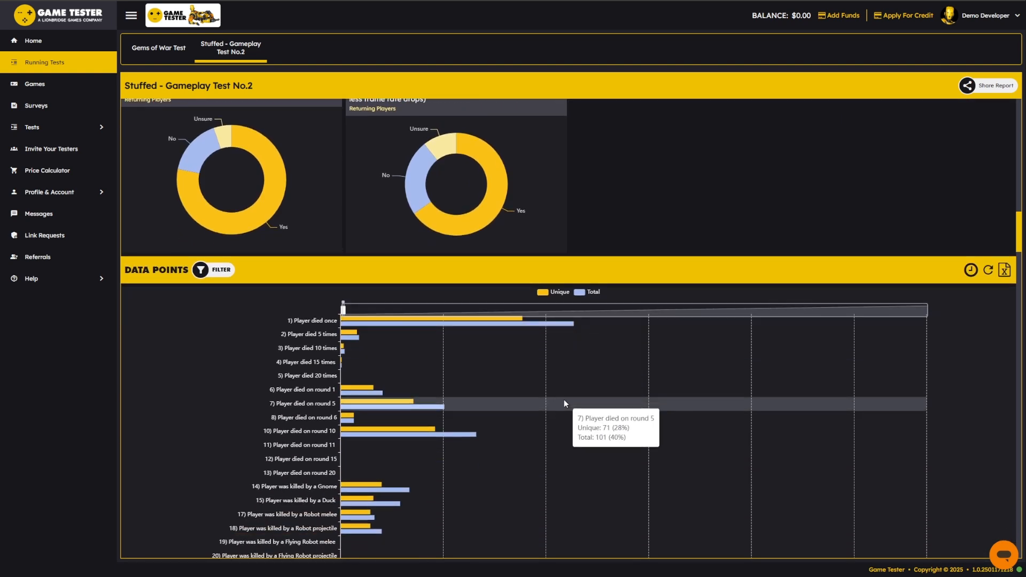
scroll(566, 407, "down", 2)
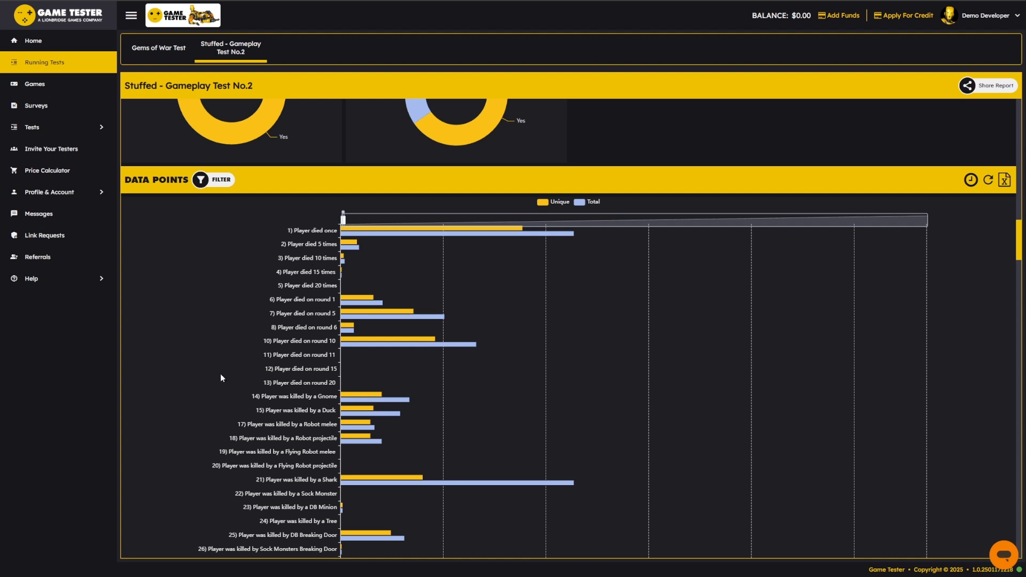
scroll(222, 378, "down", 2)
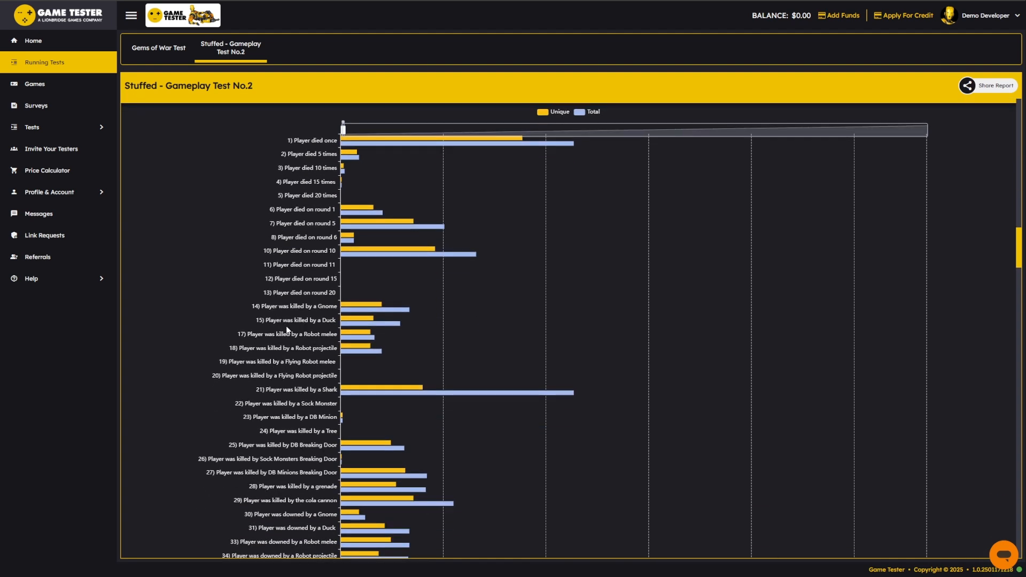
scroll(216, 397, "up", 1)
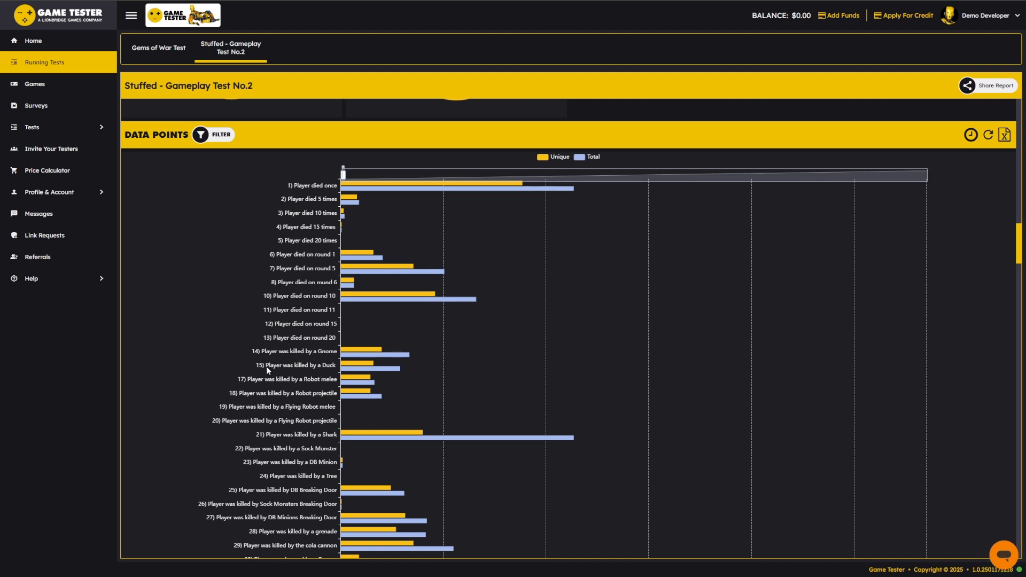
mouse_move(365, 369)
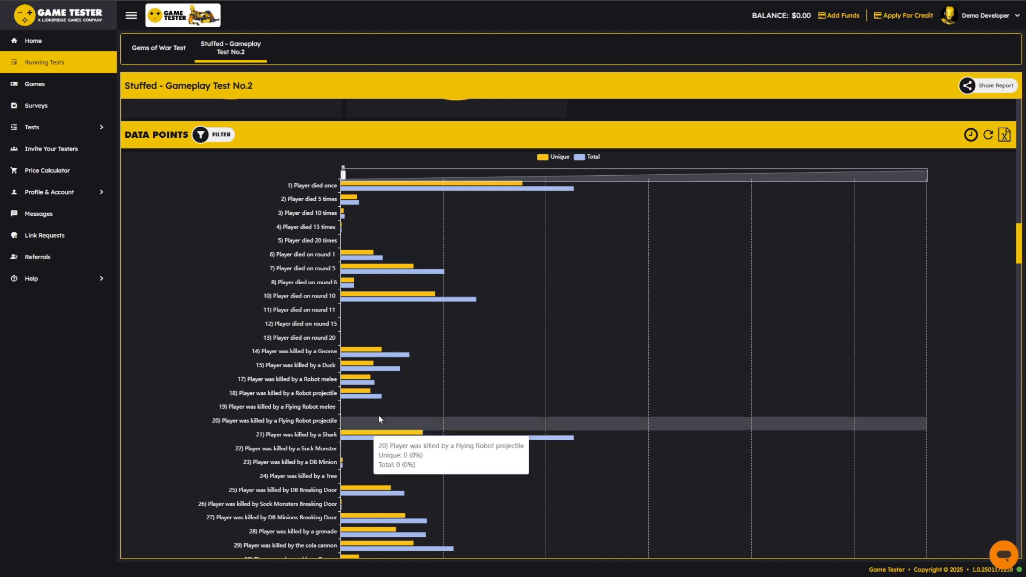
scroll(422, 406, "up", 2)
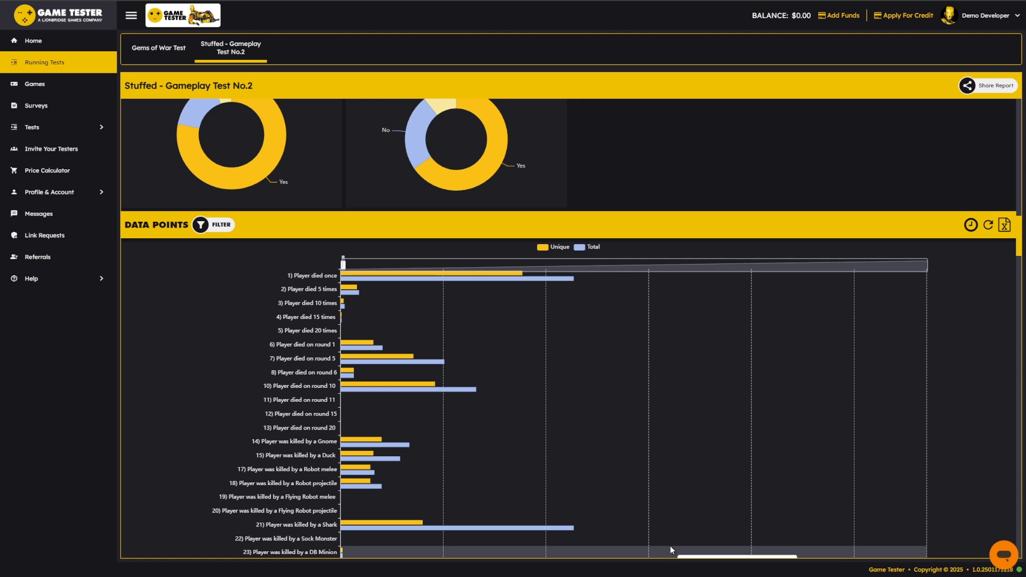
scroll(529, 348, "down", 2)
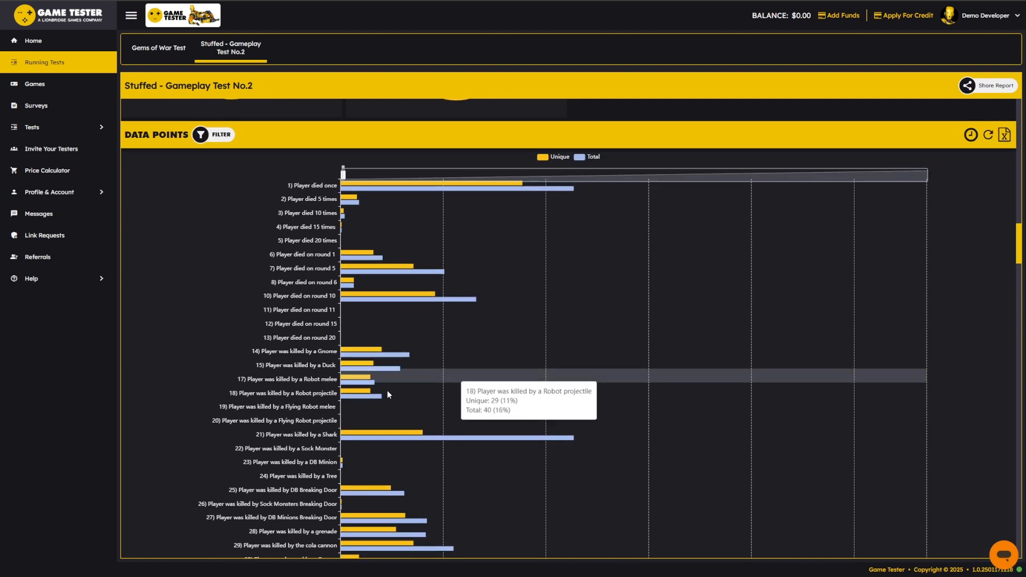
scroll(387, 391, "up", 2)
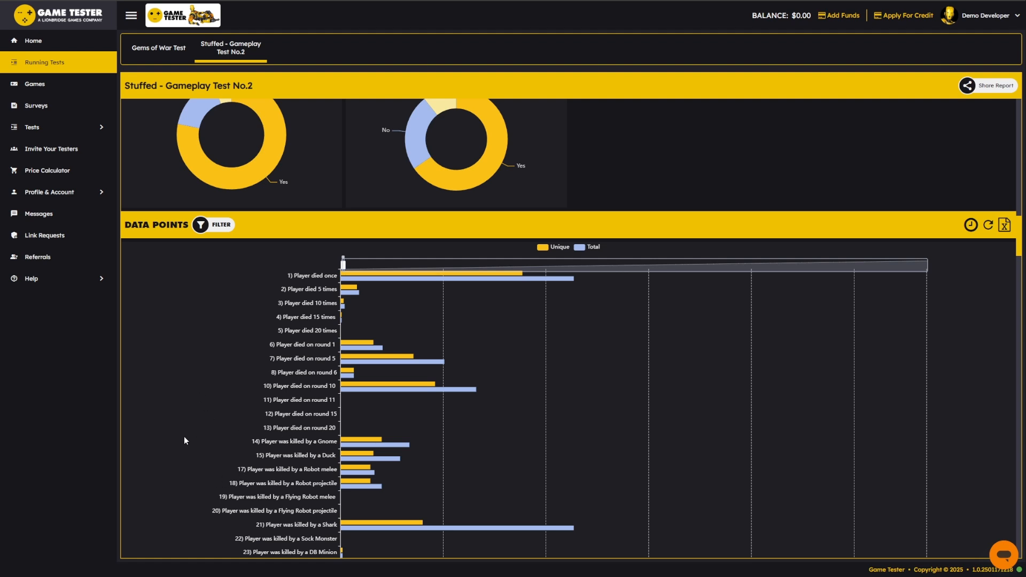
- Look through the full list of data points, from player deaths through perks, weapons and XP station picks to the purchases
scroll(184, 436, "down", 3)
scroll(236, 395, "up", 3)
scroll(229, 417, "down", 9)
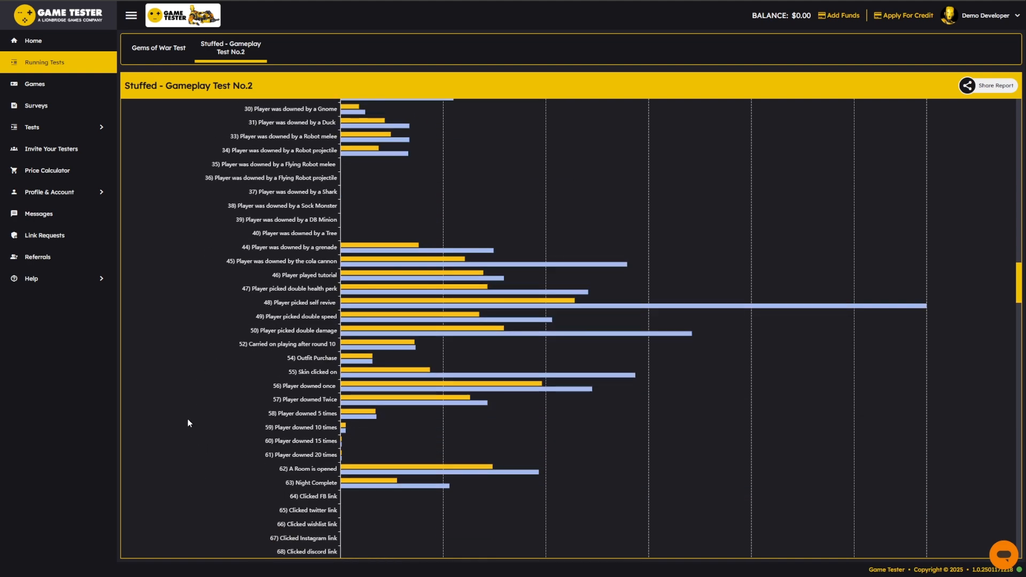
scroll(224, 413, "down", 5)
scroll(226, 402, "down", 5)
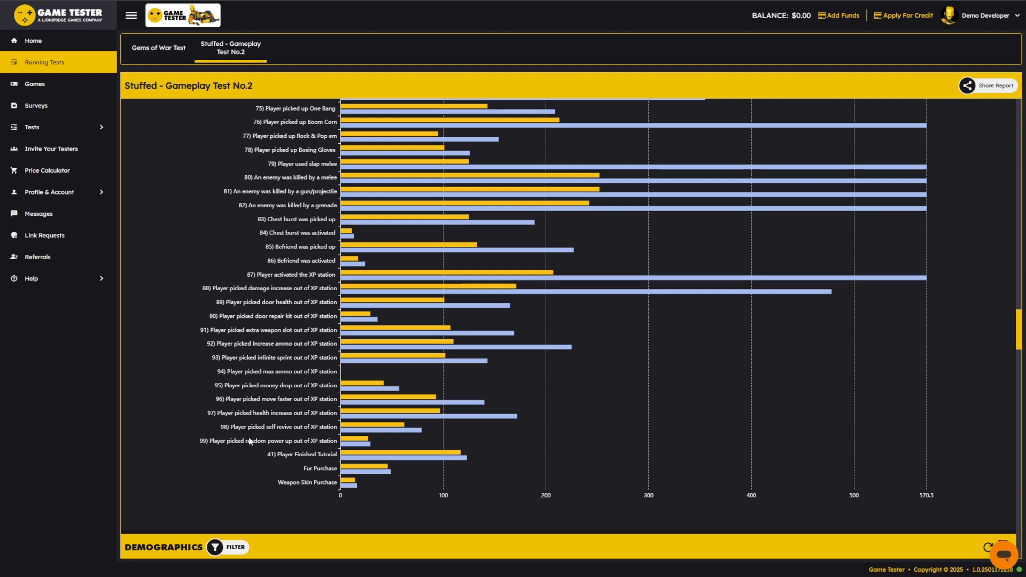
scroll(249, 459, "up", 12)
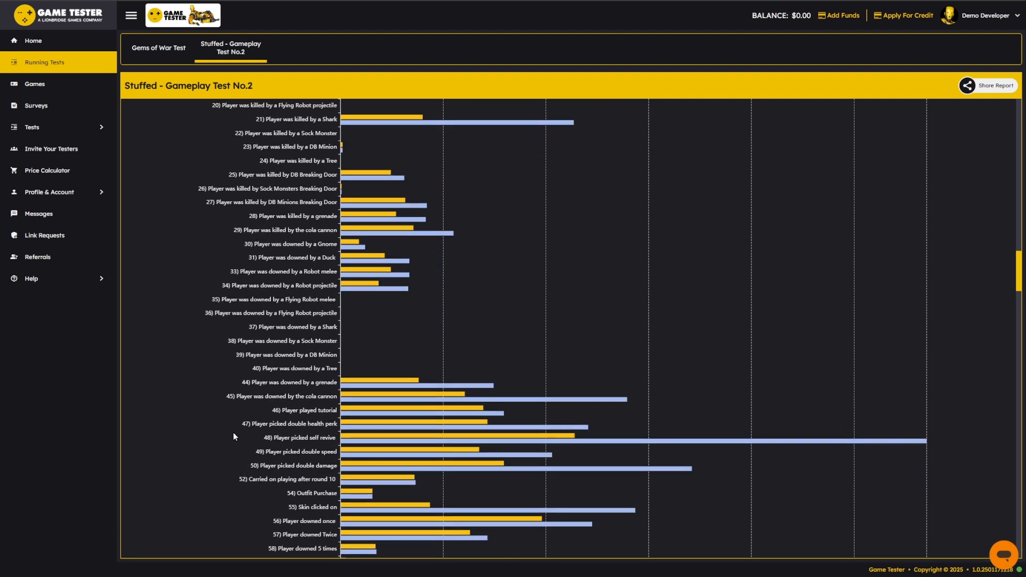
scroll(182, 459, "down", 3)
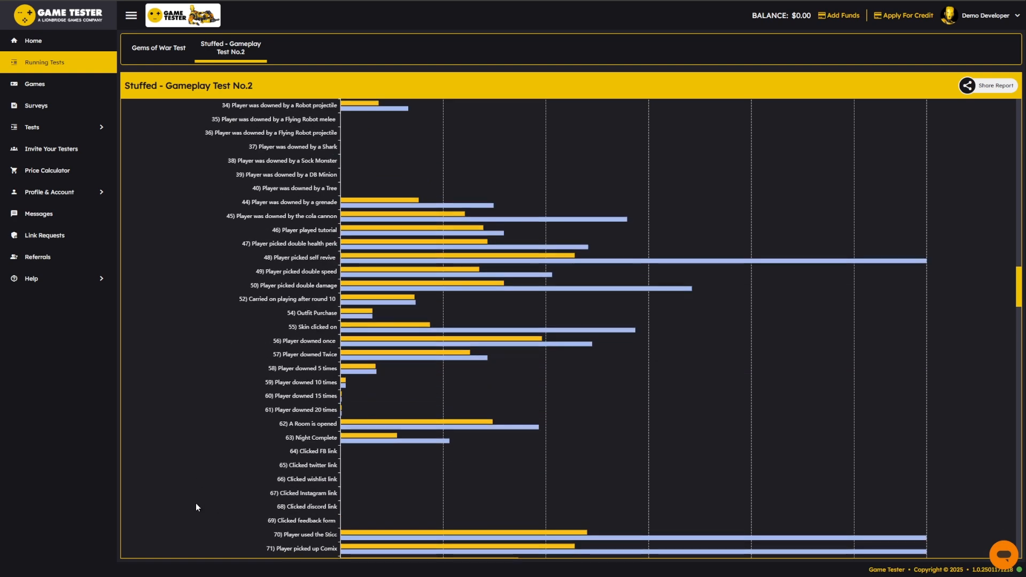
scroll(196, 507, "down", 5)
scroll(184, 417, "down", 4)
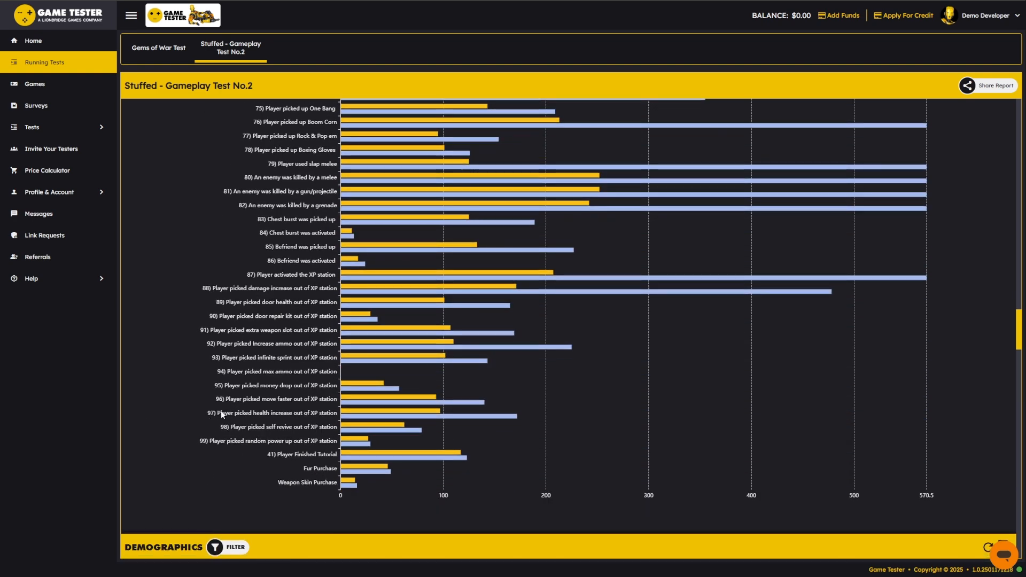
scroll(204, 412, "down", 2)
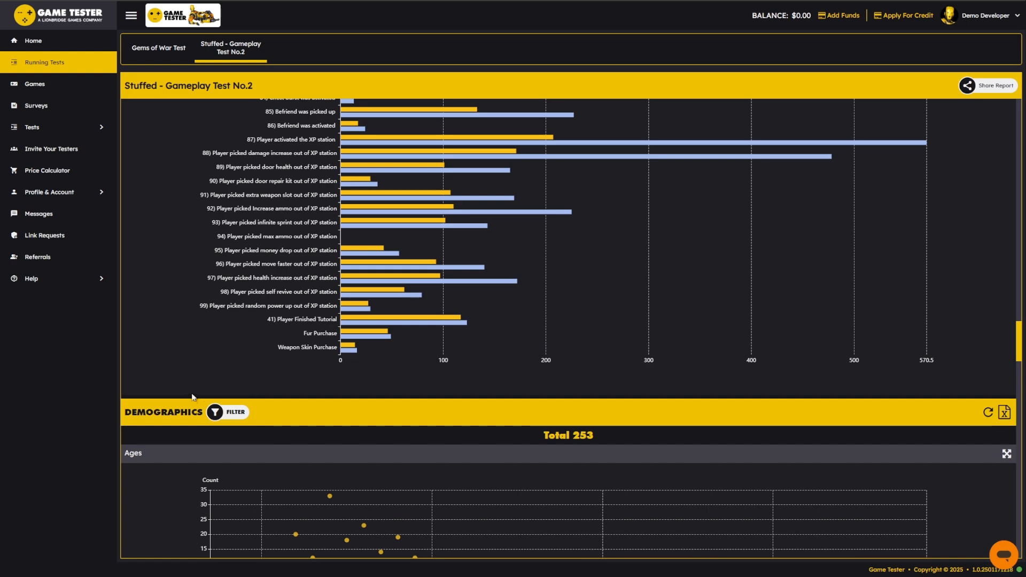
scroll(259, 398, "up", 4)
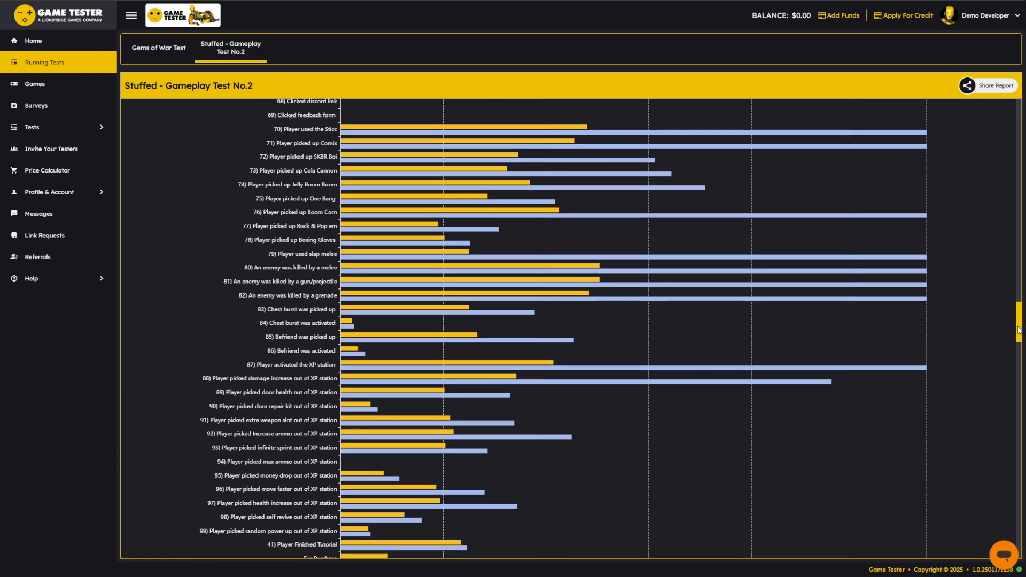
- Go to the Demographics section and review the testers' Ages and Genders charts
left_click_drag(1020, 330, 1017, 373)
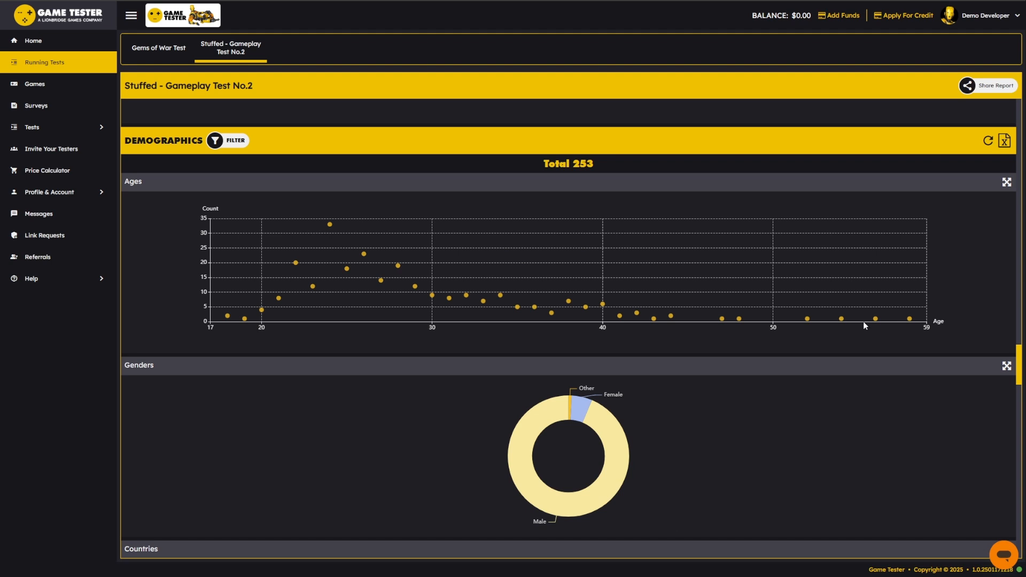
scroll(328, 350, "down", 2)
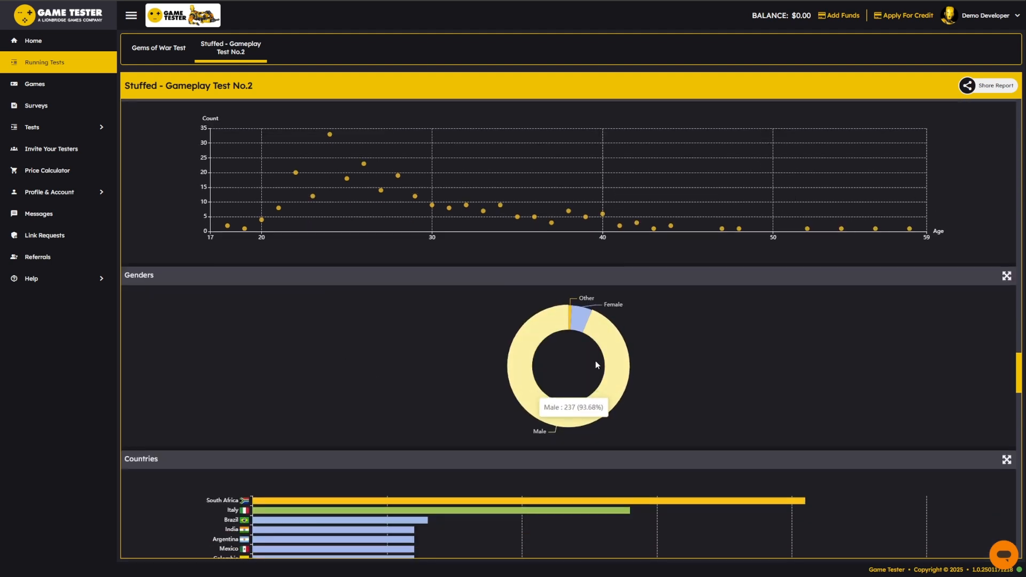
scroll(741, 391, "down", 6)
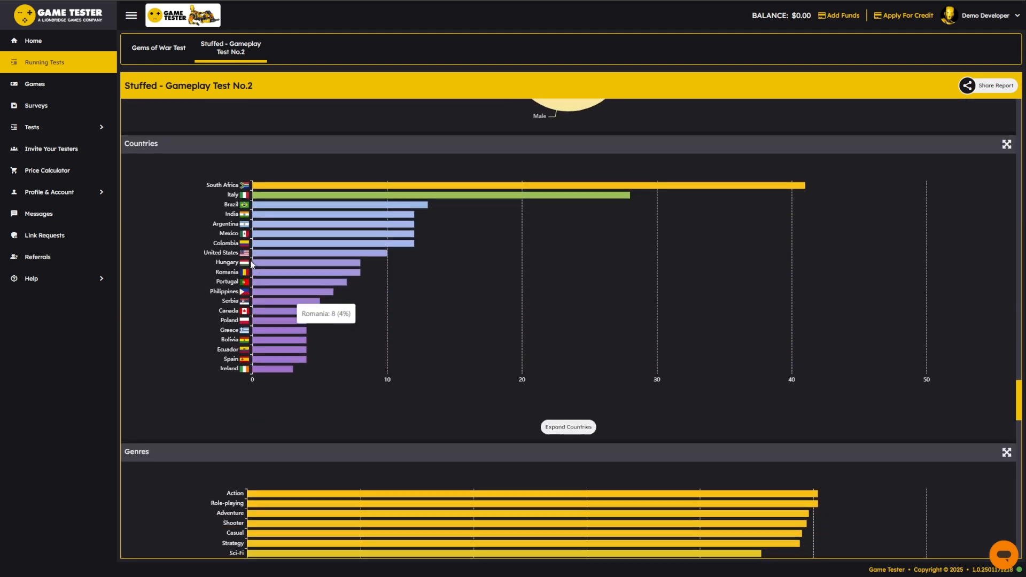
- Expand the Countries chart and look through the complete list of tester countries
left_click(570, 428)
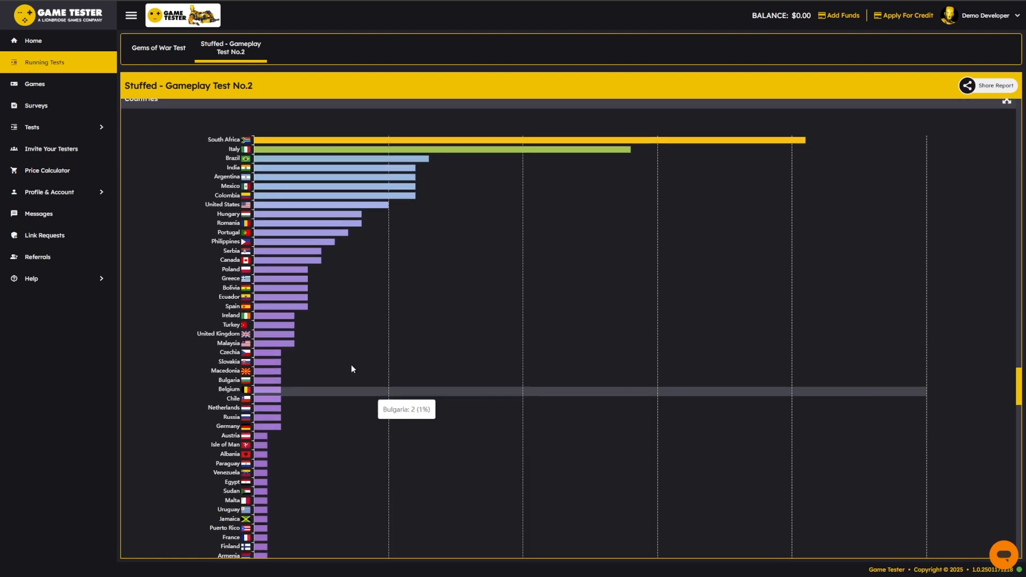
scroll(393, 326, "down", 2)
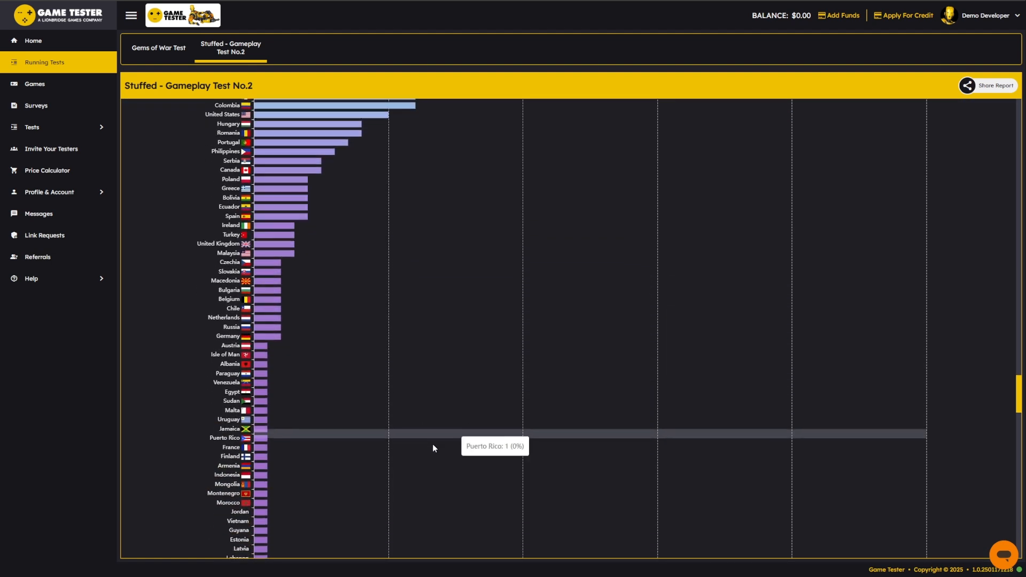
scroll(408, 459, "up", 1)
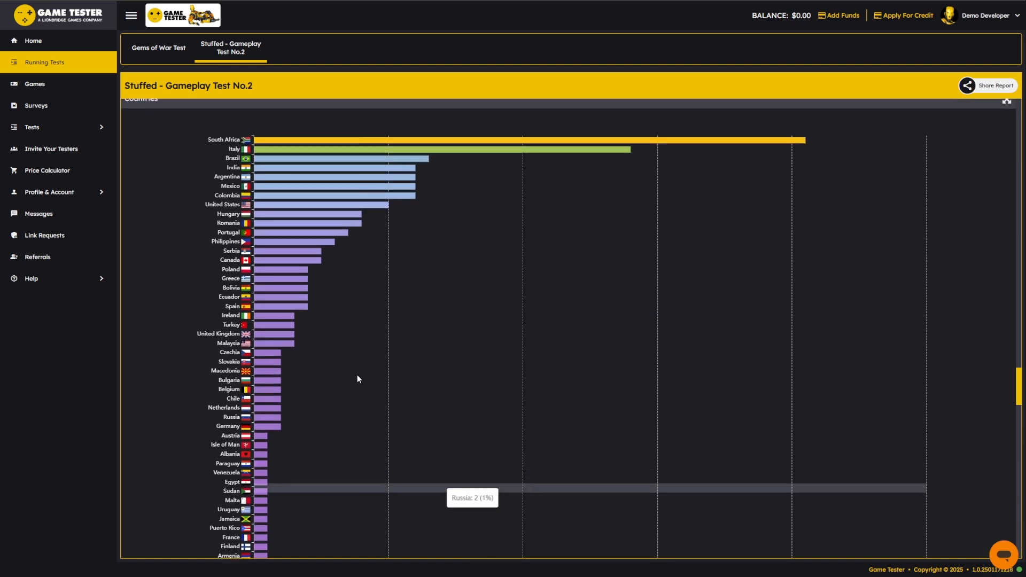
scroll(598, 481, "down", 3)
scroll(443, 403, "down", 8)
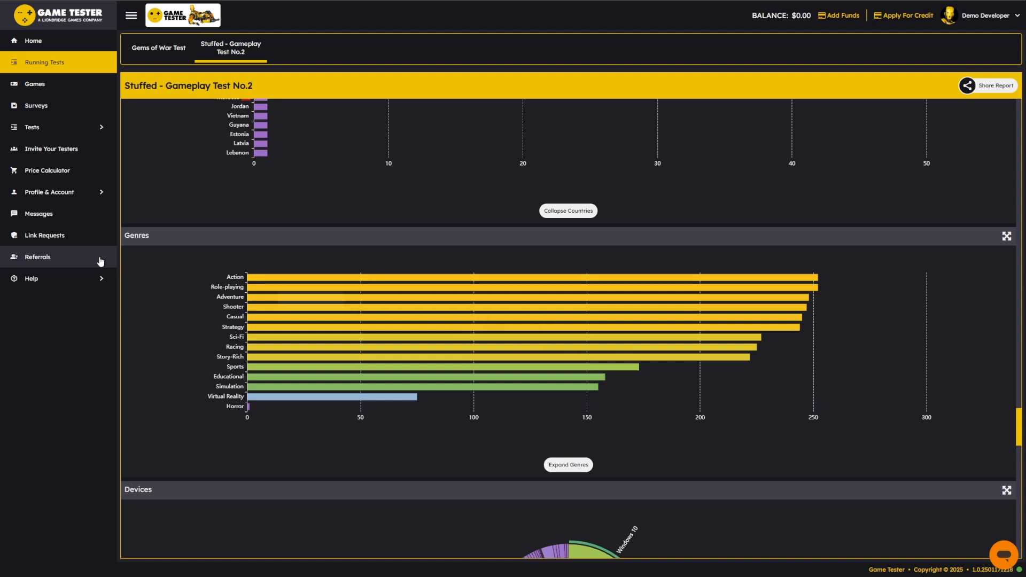
- Expand the Genres chart to review all the genres, and check the Devices breakdown below it
mouse_move(299, 367)
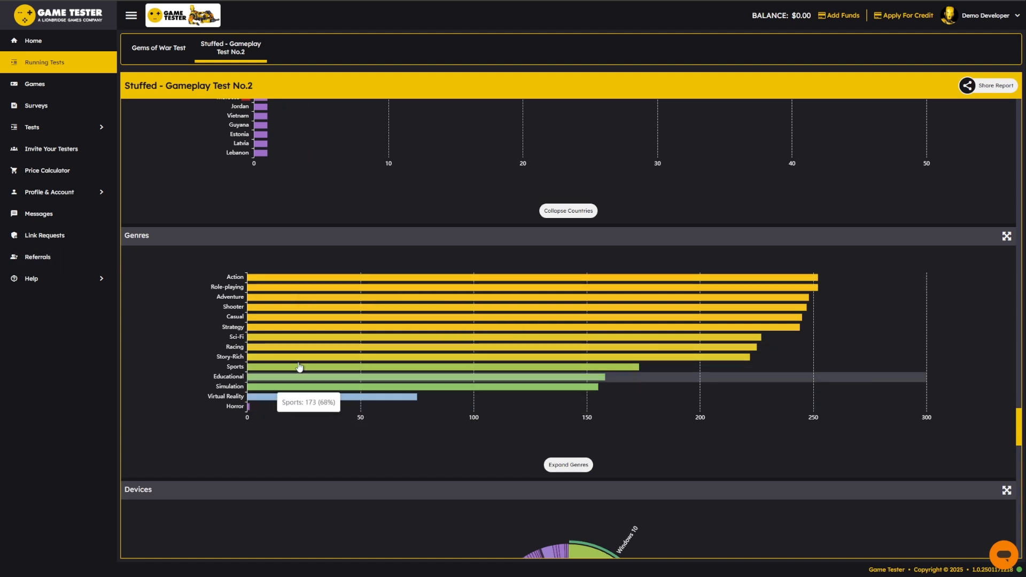
left_click(586, 465)
scroll(577, 369, "down", 2)
scroll(567, 381, "down", 3)
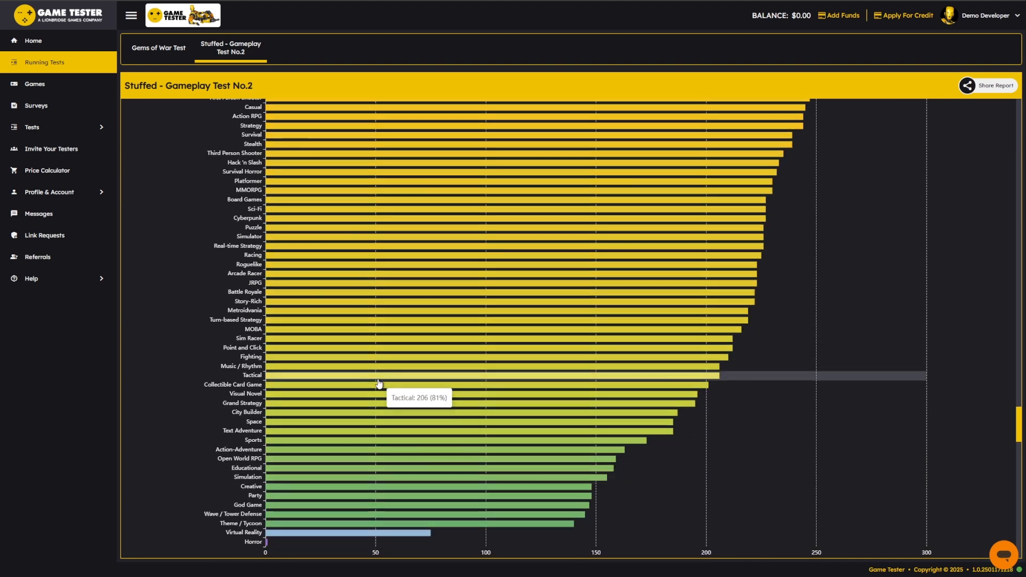
scroll(318, 401, "down", 7)
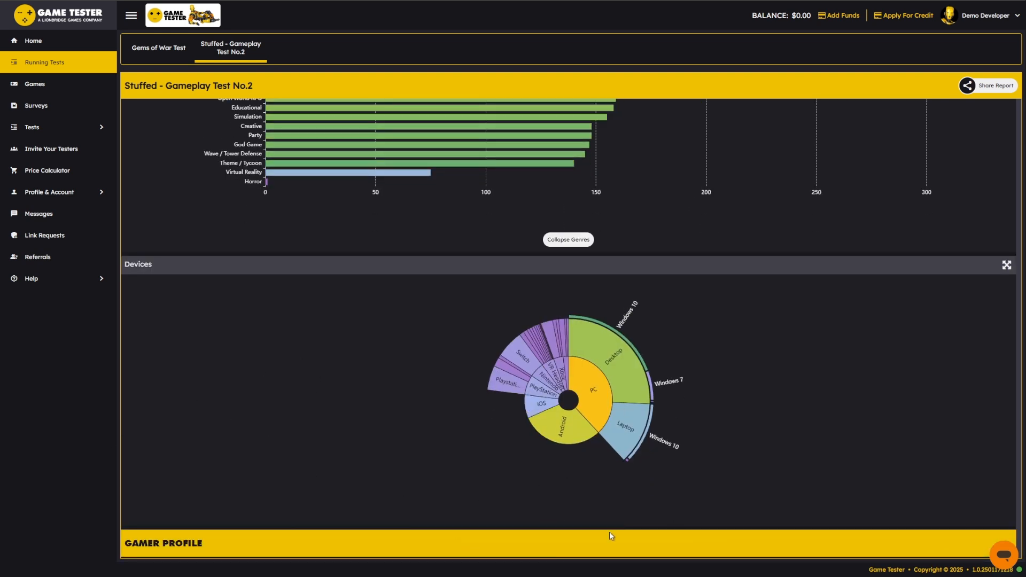
- Review the Gamer Profile charts, from known languages and type of gamer to weekly gaming hours and internet download speed
scroll(346, 355, "down", 6)
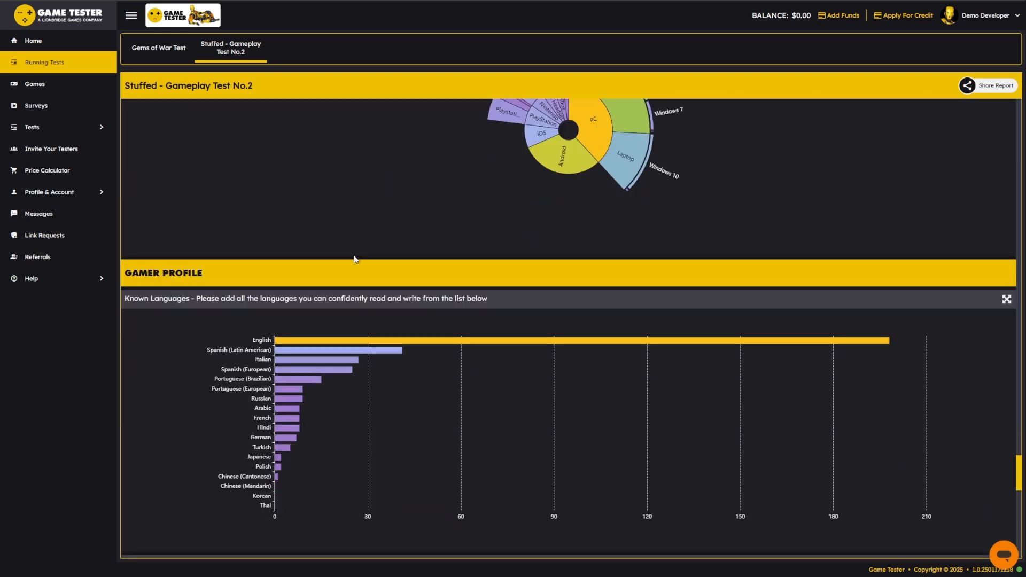
scroll(396, 459, "down", 2)
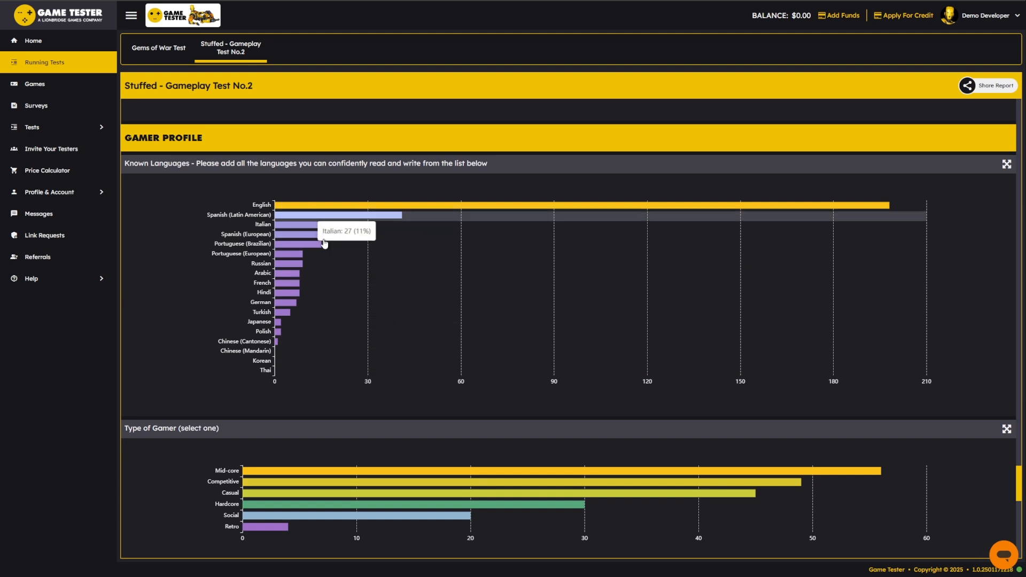
scroll(470, 290, "down", 3)
scroll(358, 290, "down", 2)
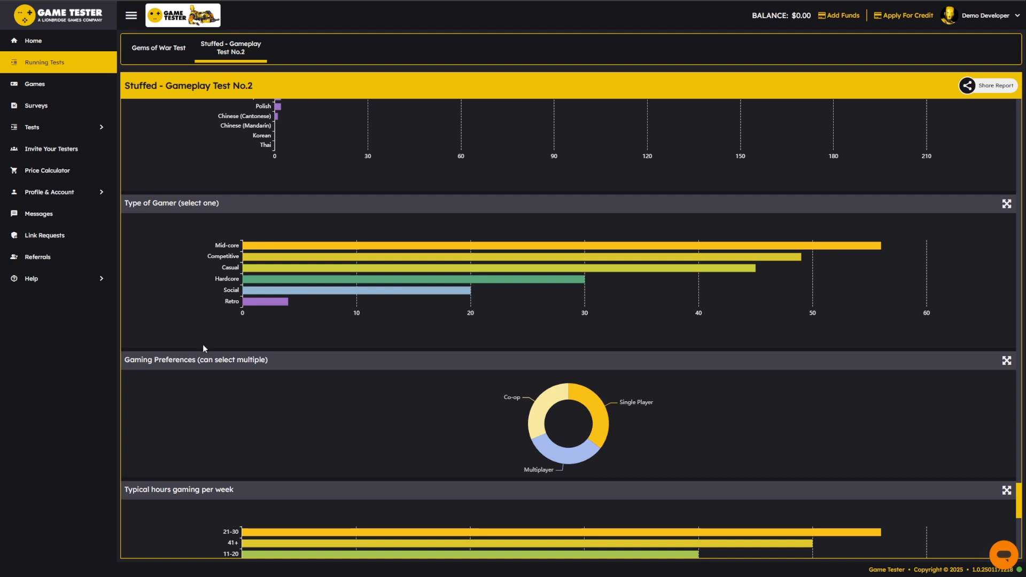
scroll(426, 416, "down", 2)
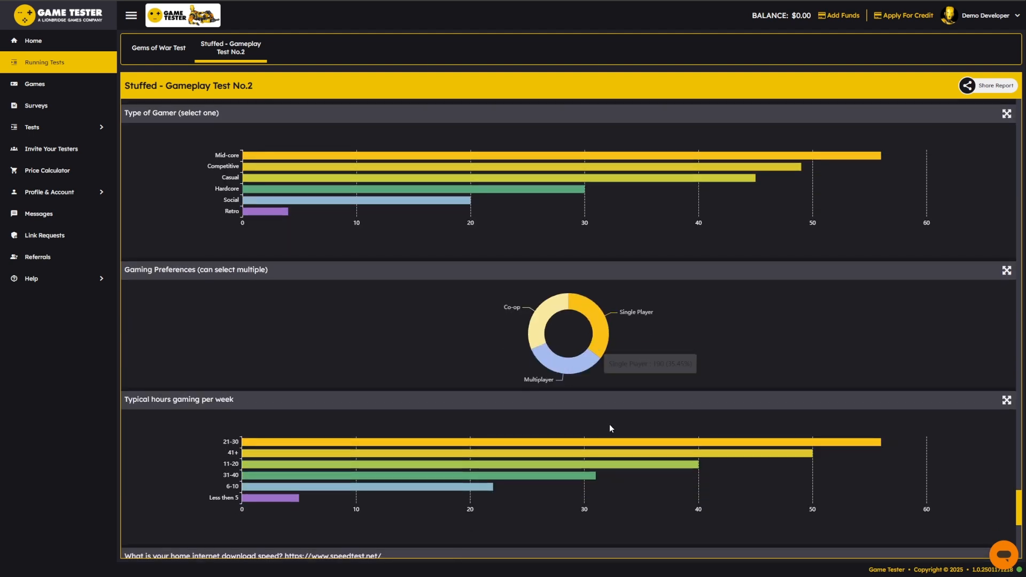
scroll(561, 348, "down", 4)
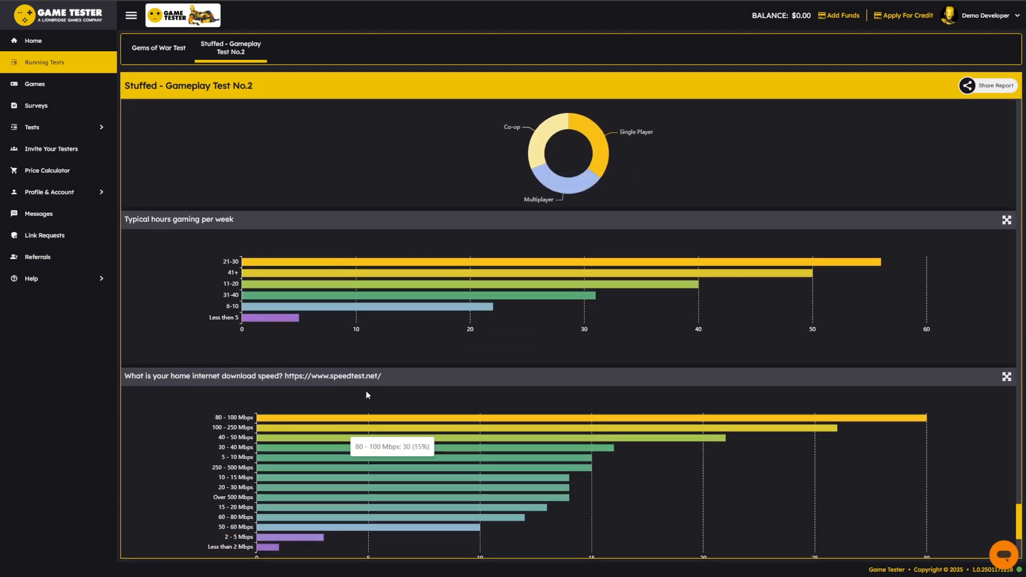
scroll(385, 354, "down", 2)
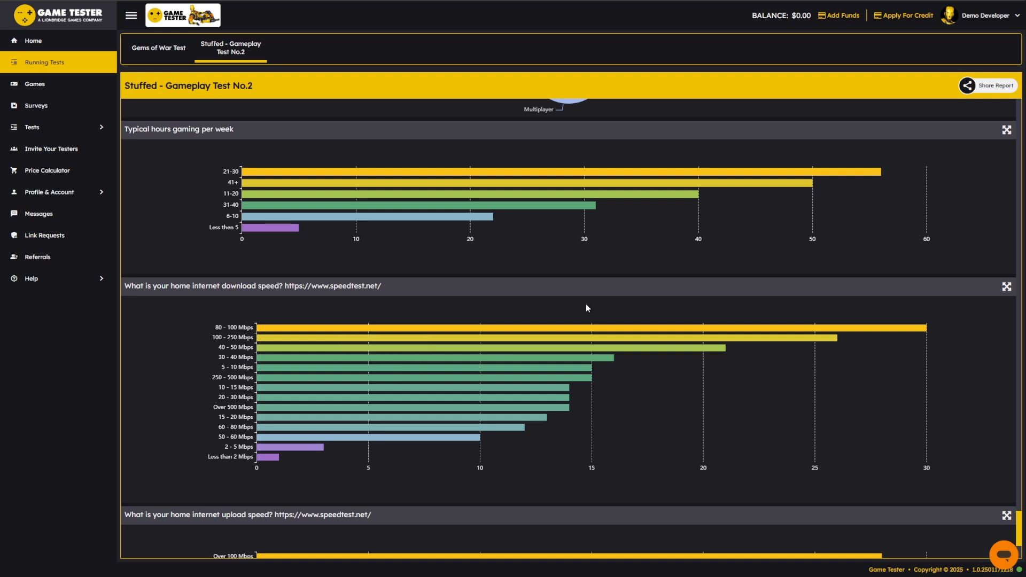
- Return to the Devices chart and look over the known languages, type of gamer and gaming preferences charts again
scroll(399, 469, "up", 4)
scroll(399, 469, "up", 5)
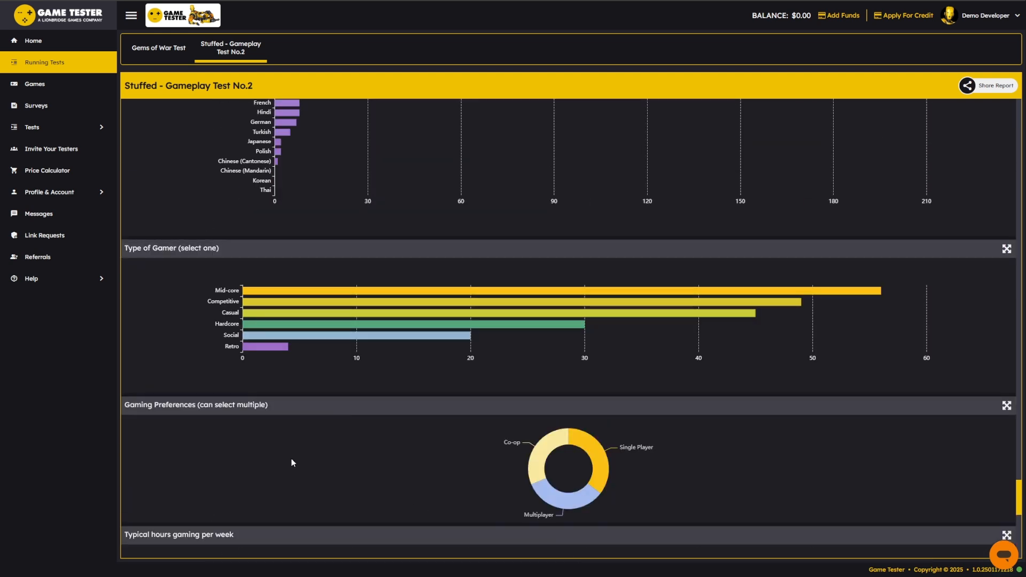
scroll(293, 462, "up", 10)
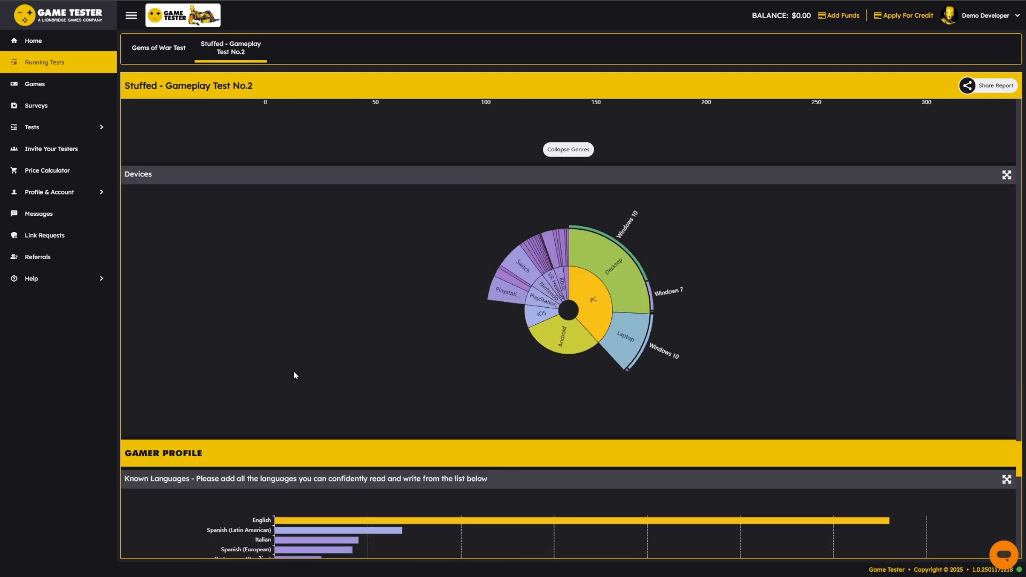
scroll(315, 406, "down", 6)
scroll(340, 443, "down", 1)
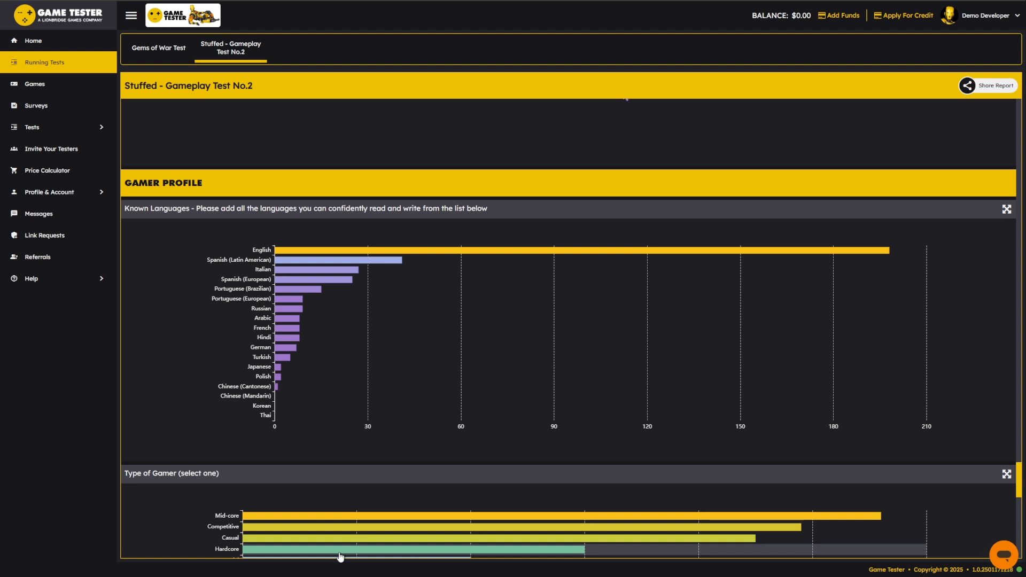
scroll(472, 443, "down", 4)
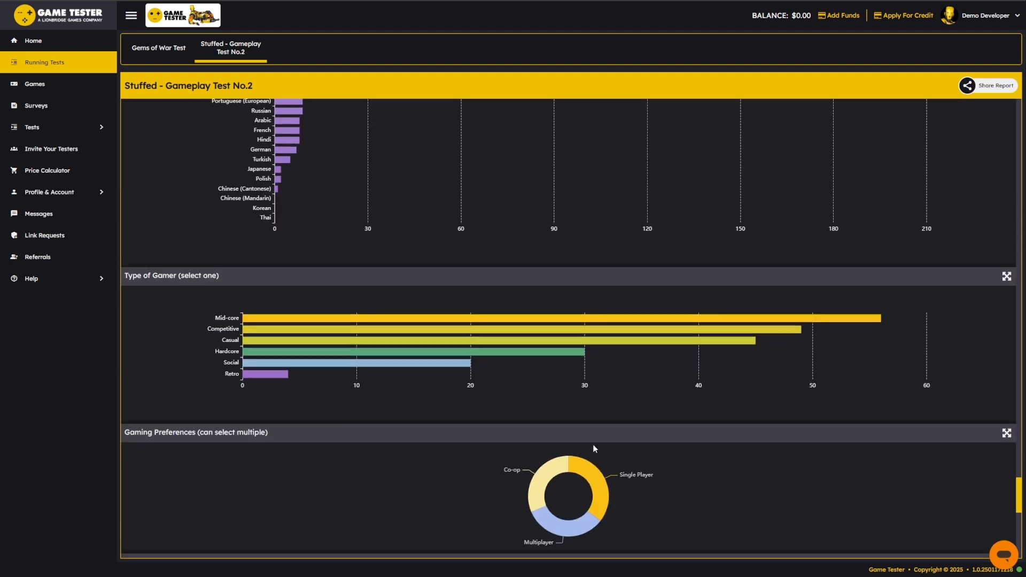
- Return to the start of the Stuffed report and look through the tutorial, game experience and feedback question charts
scroll(592, 444, "down", 3)
left_click_drag(1020, 503, 1014, 115)
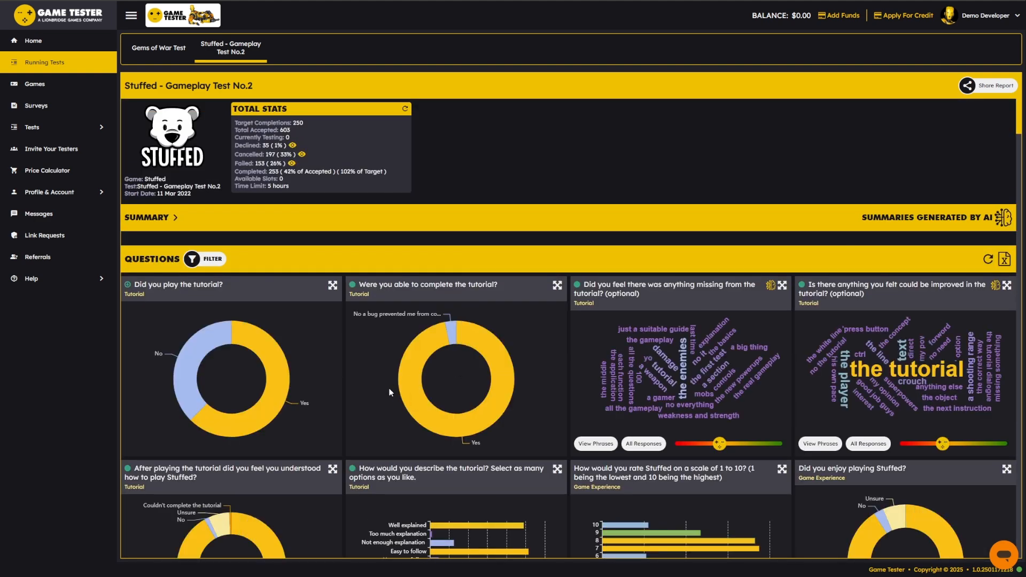
scroll(521, 455, "down", 5)
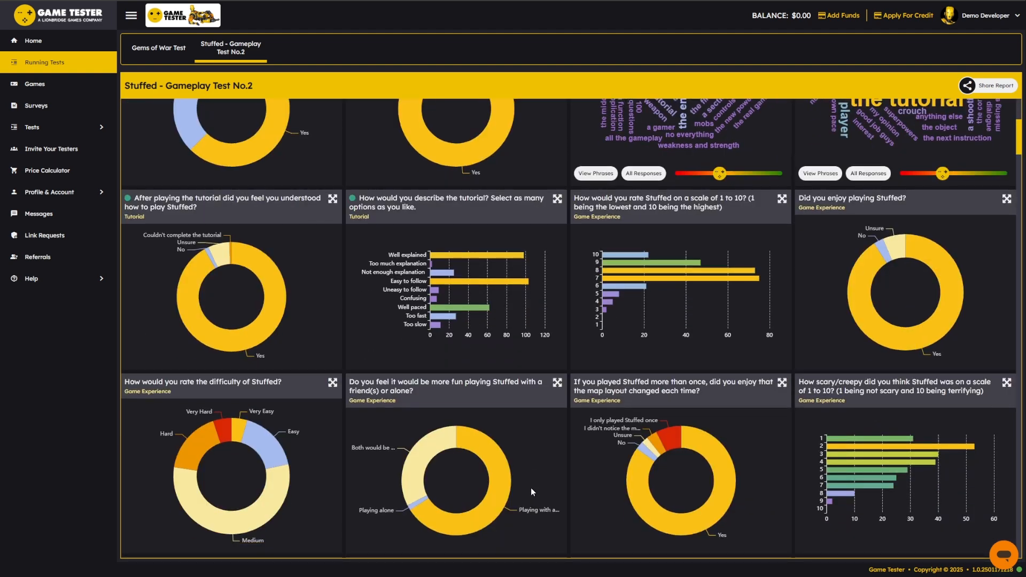
scroll(531, 487, "down", 9)
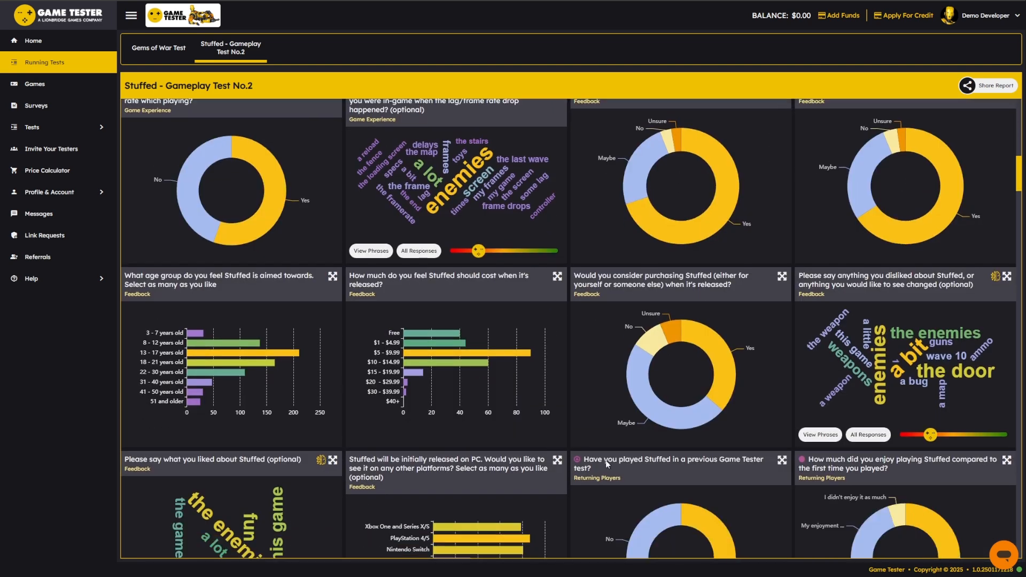
scroll(607, 465, "down", 10)
- Apply a Female filter from the Genders chart to the graphs and name the filter Females
left_click_drag(1020, 215, 1025, 349)
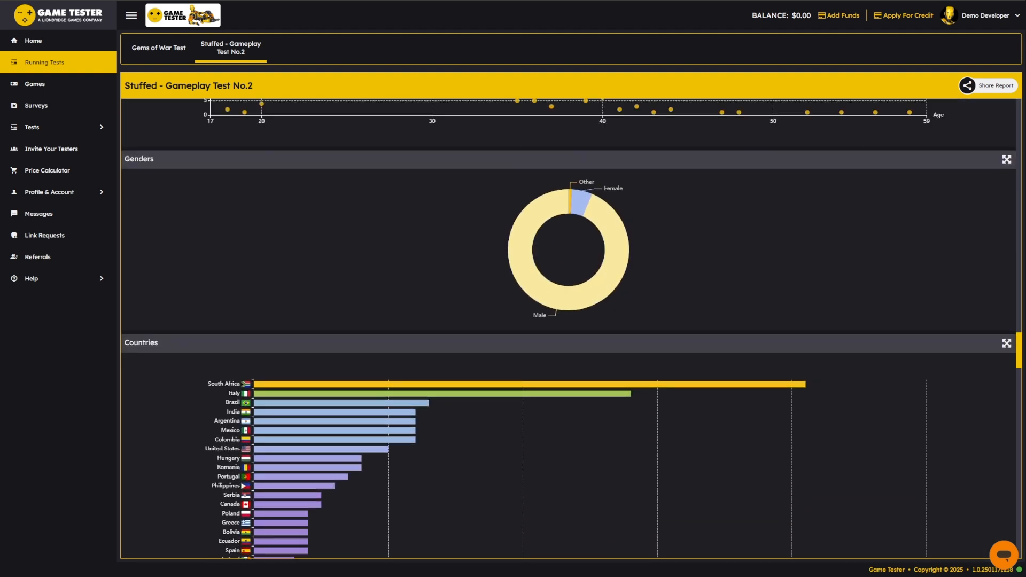
scroll(428, 335, "up", 2)
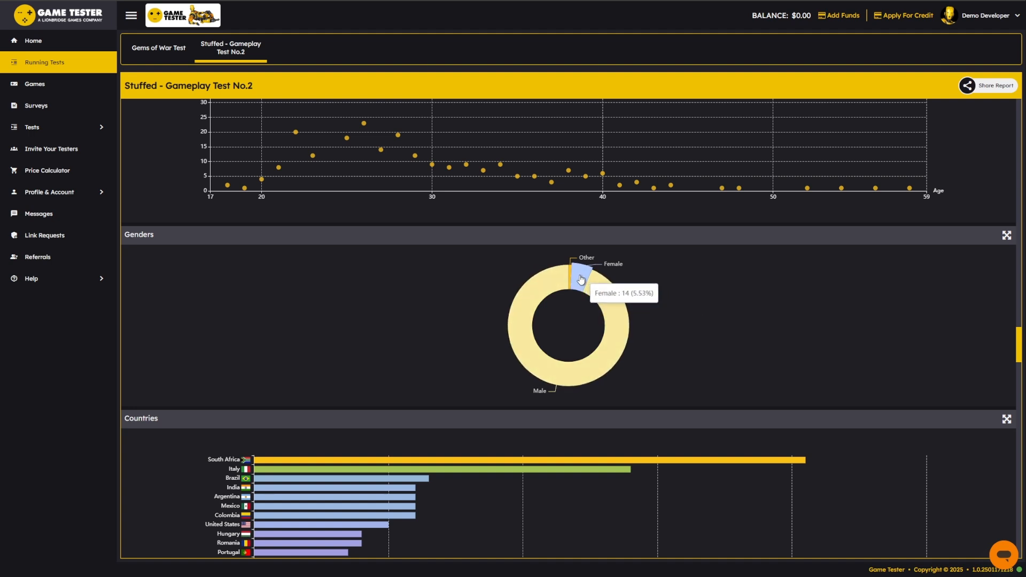
left_click(579, 280)
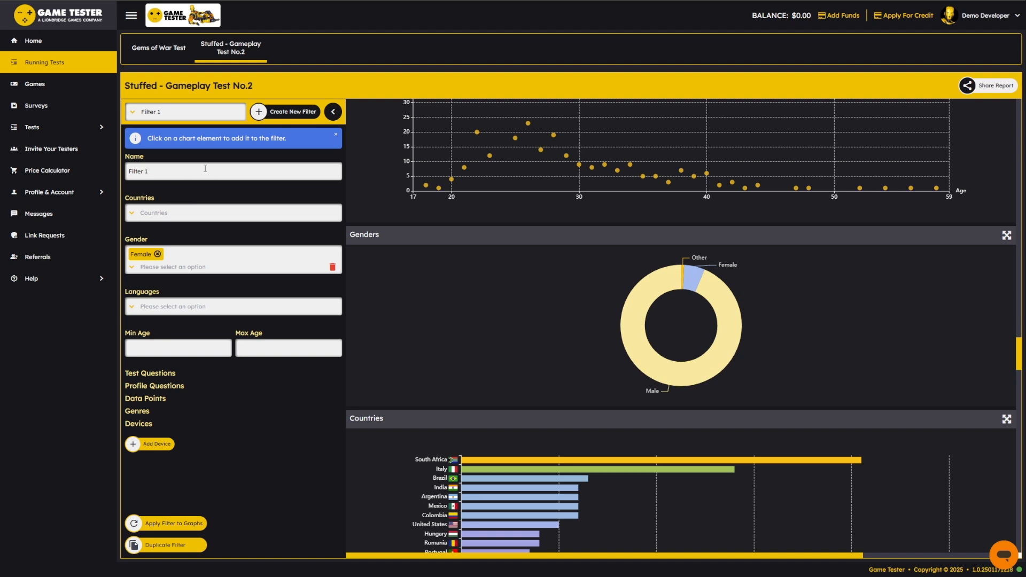
left_click(183, 526)
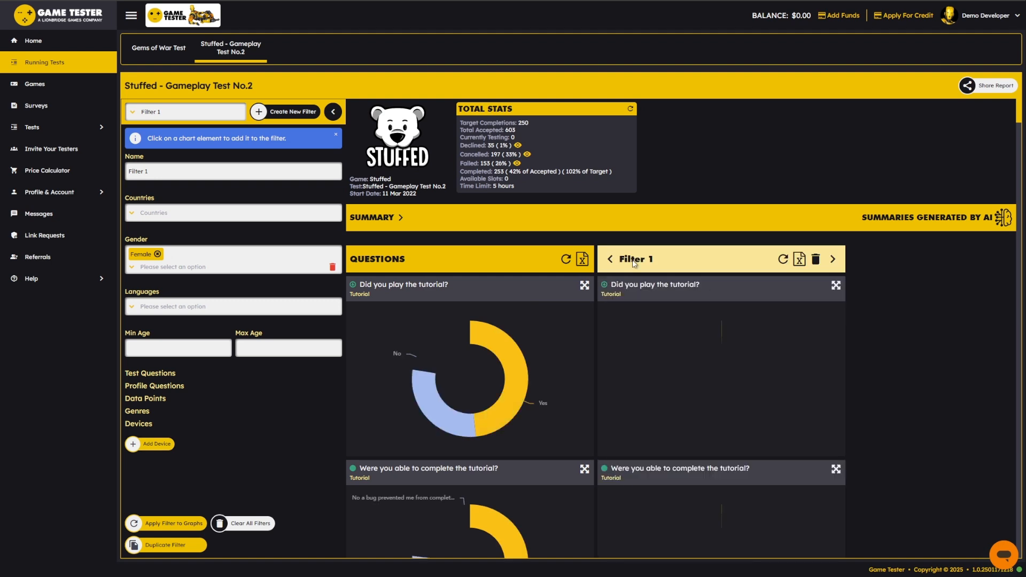
triple_click(175, 173)
type("Females")
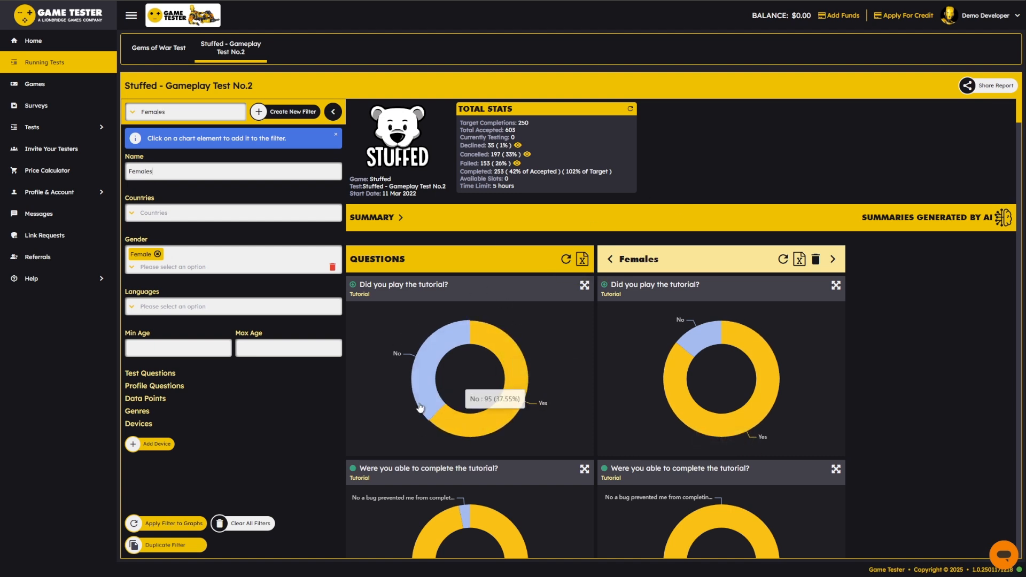
- Compare the Females answers with the overall answers across the tutorial, game rating and feedback questions
scroll(771, 292, "down", 3)
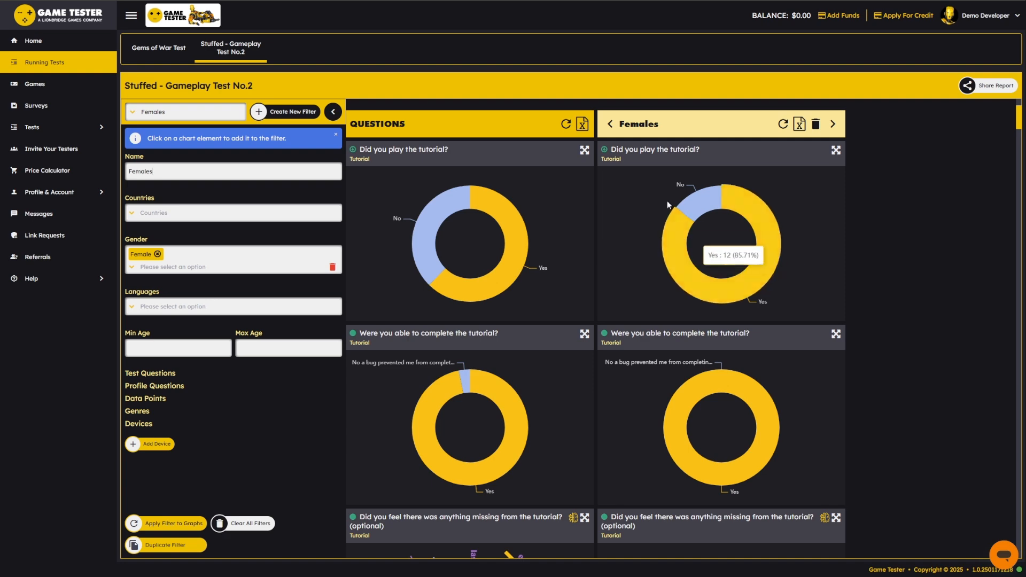
scroll(742, 377, "down", 5)
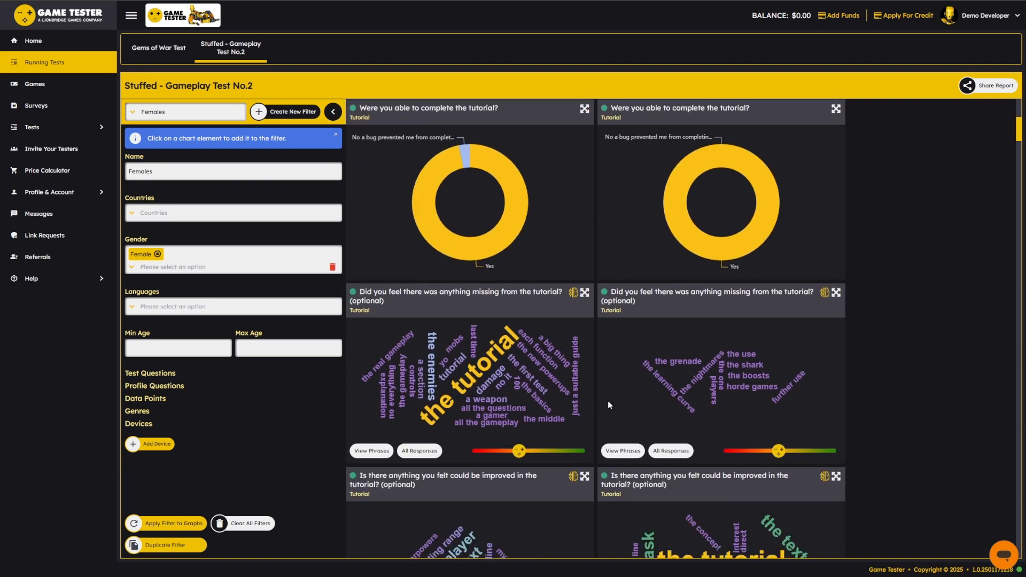
scroll(742, 378, "down", 6)
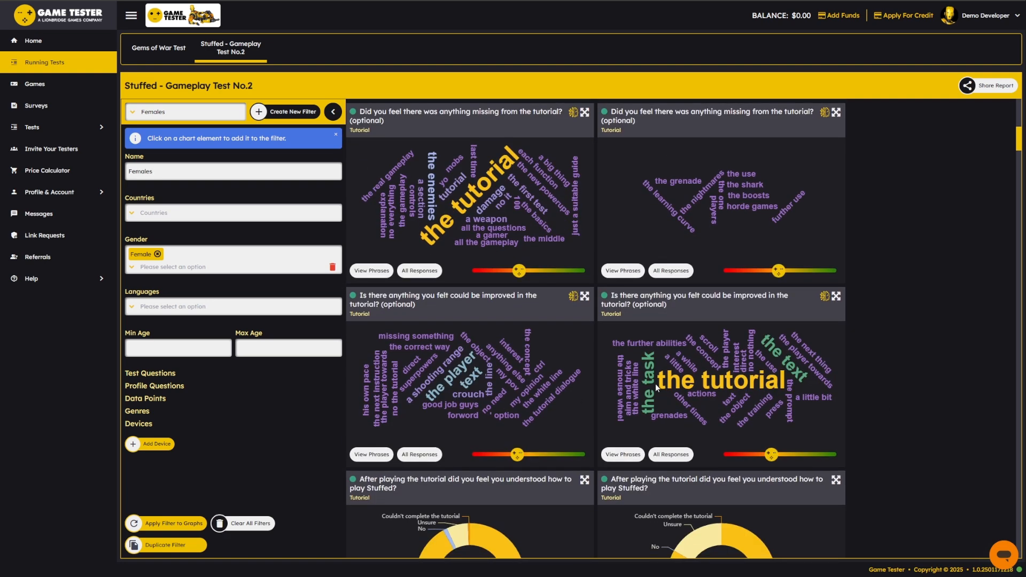
scroll(712, 390, "down", 8)
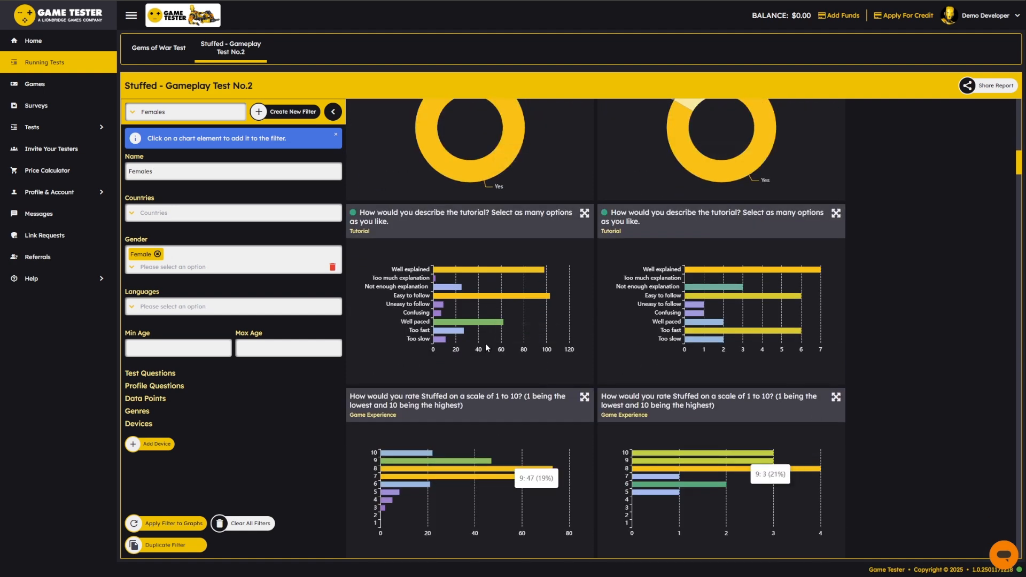
scroll(664, 427, "up", 8)
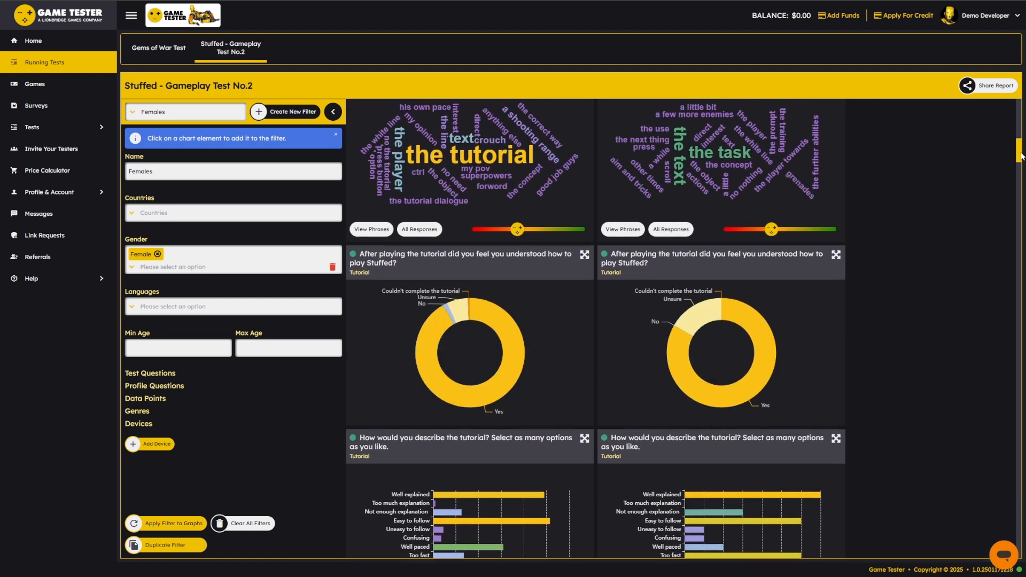
left_click_drag(1019, 157, 1008, 308)
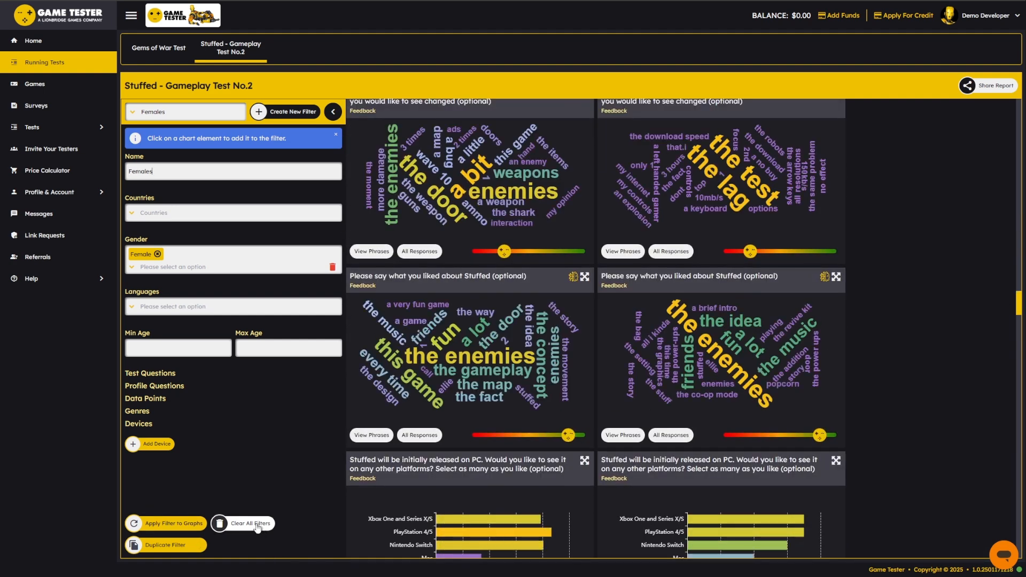
- Clear the filter comparison from the graphs and close the filter settings
left_click(161, 543)
left_click(333, 112)
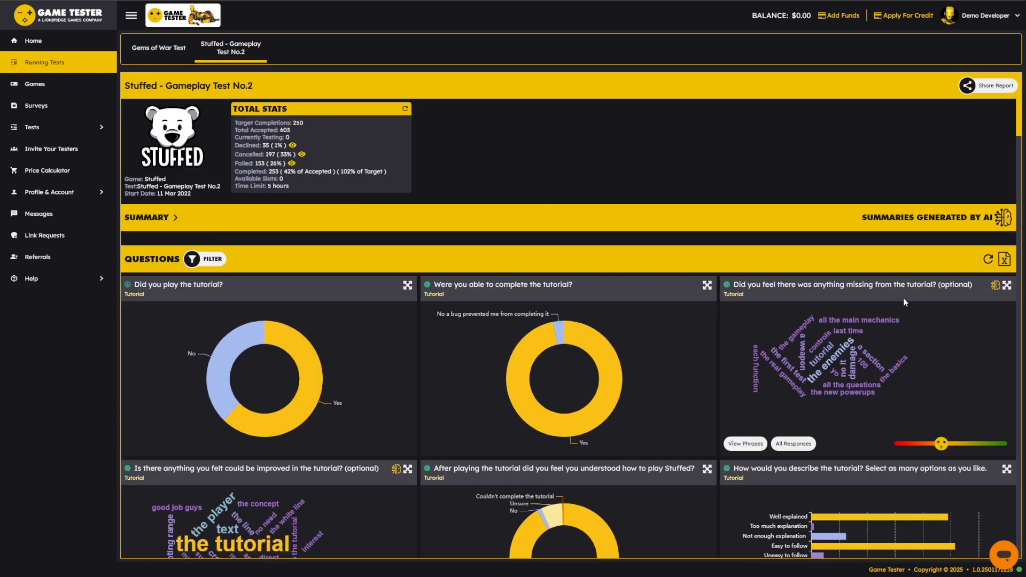
- Add the Yes answer for considering purchasing Stuffed to the filter, apply it to the graphs, and rename the filter Buyers
scroll(702, 409, "down", 12)
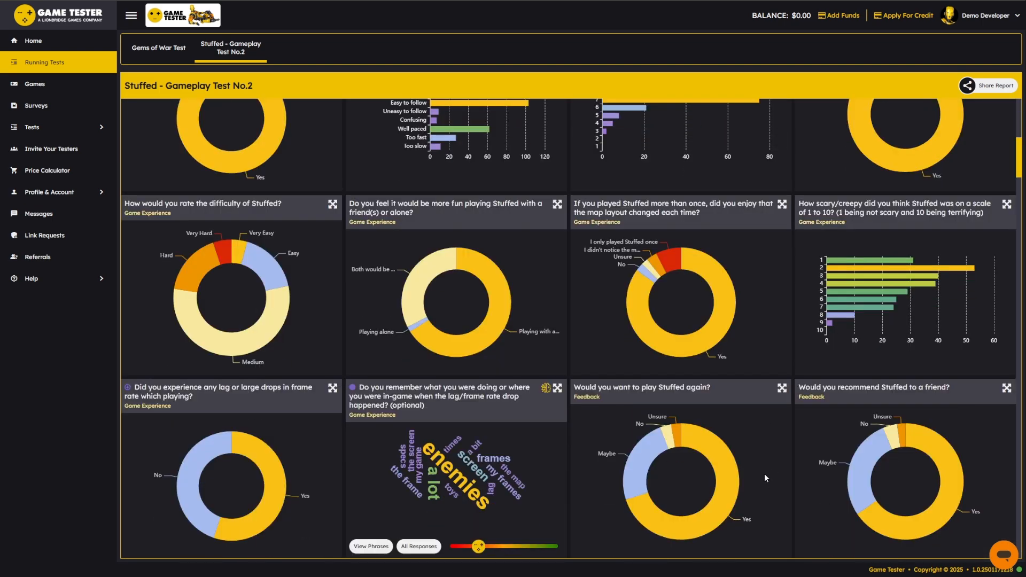
scroll(773, 467, "down", 2)
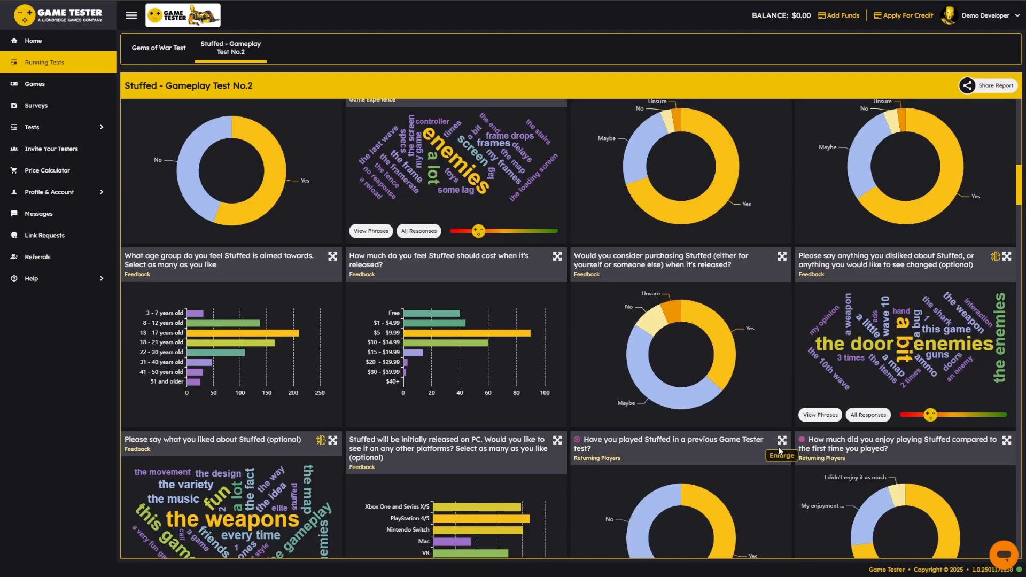
scroll(776, 548, "down", 6)
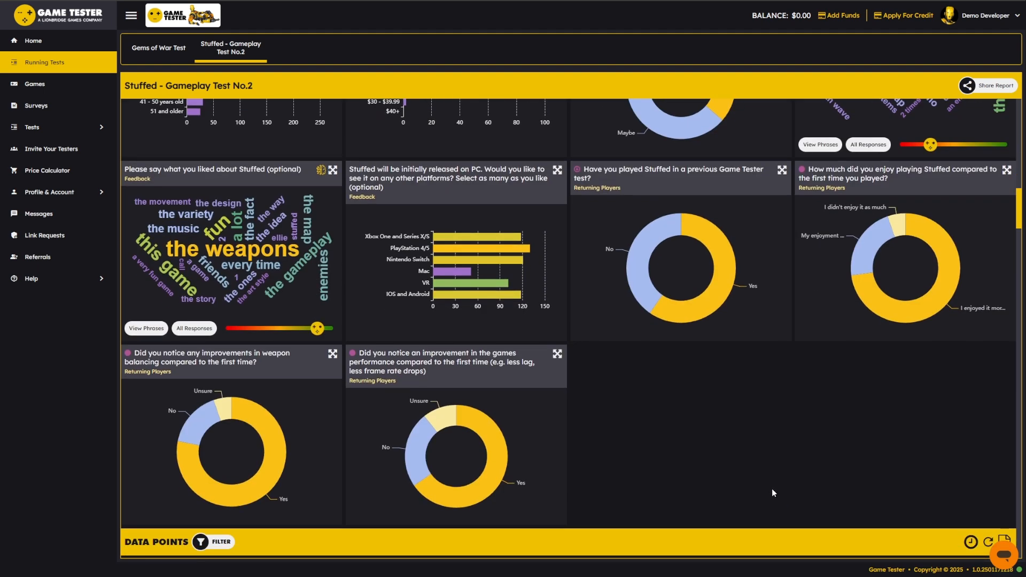
scroll(773, 487, "up", 4)
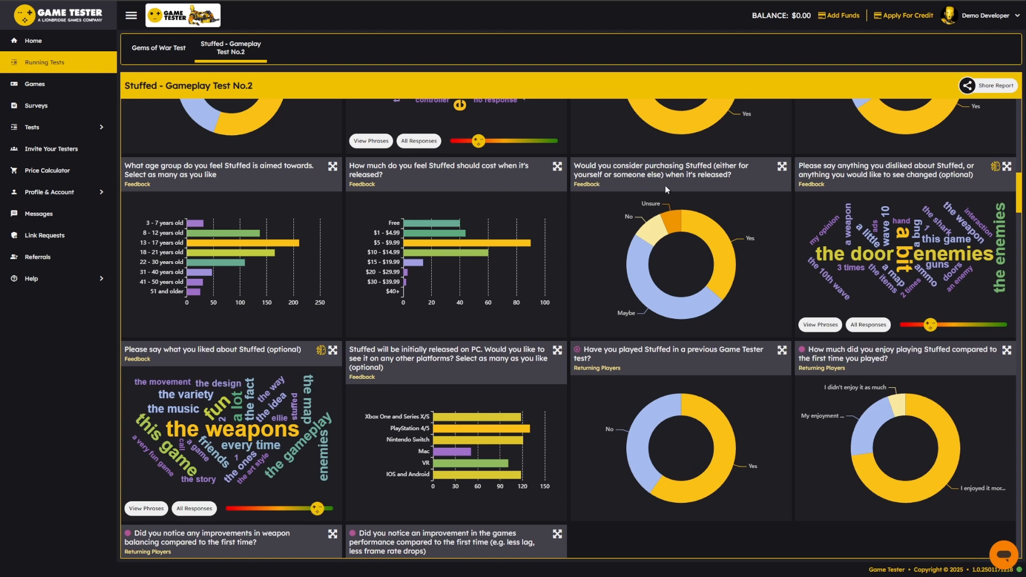
scroll(754, 368, "up", 2)
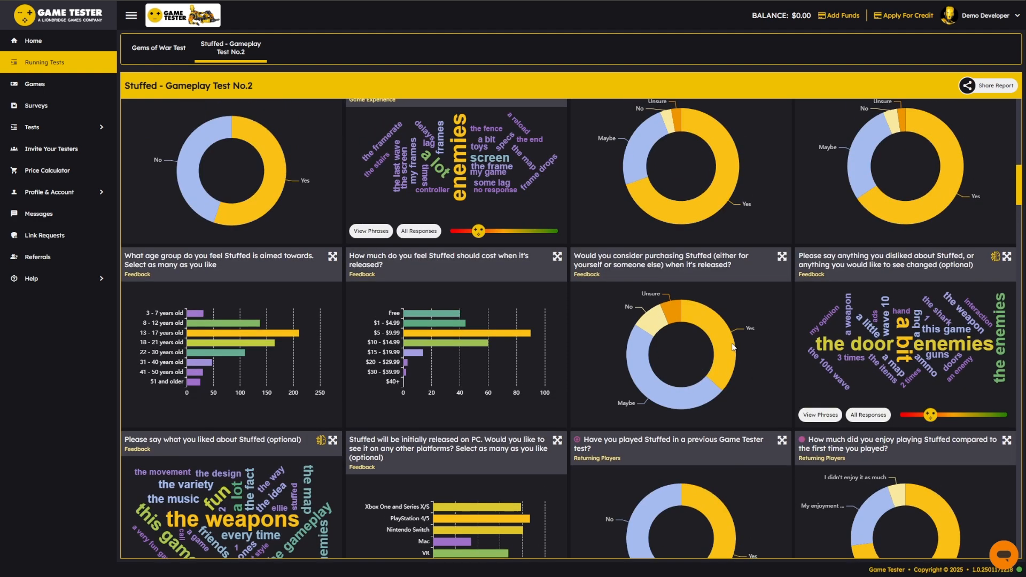
mouse_move(711, 332)
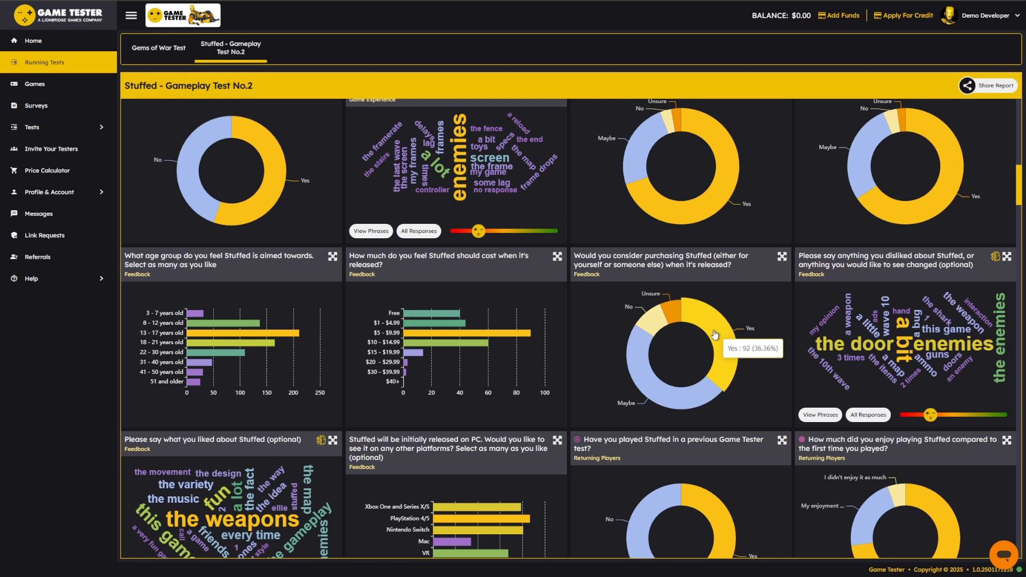
left_click(715, 334)
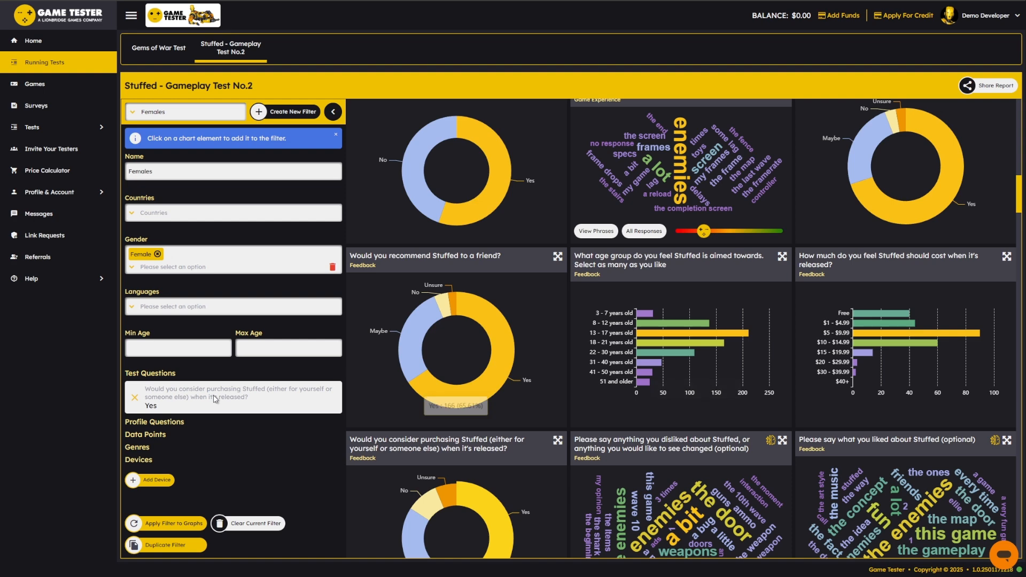
scroll(997, 223, "up", 1)
left_click(165, 531)
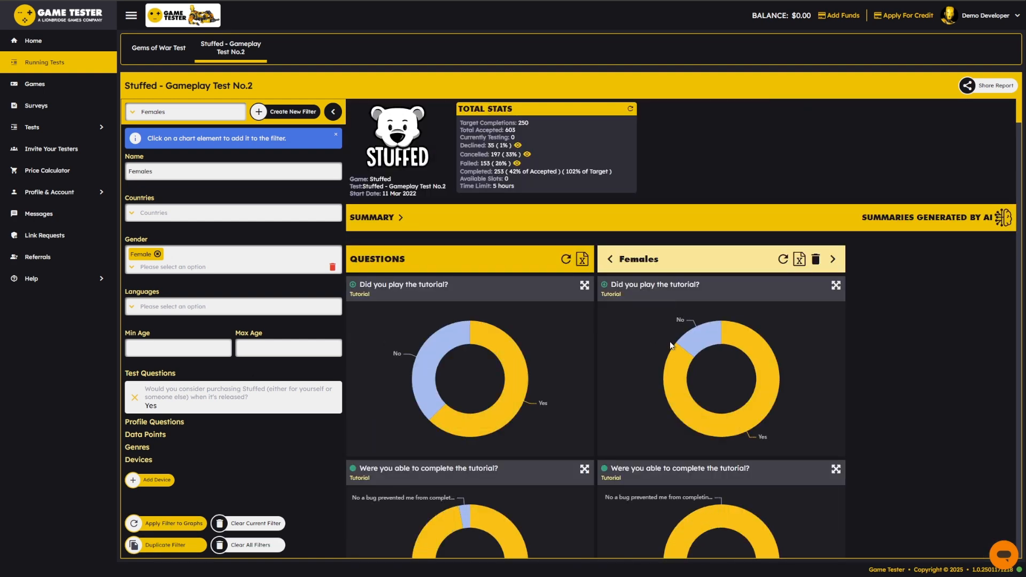
double_click(169, 171)
type("Buyers")
- Compare the Buyers charts with the overall charts for the tutorial, game rating, enjoyment and difficulty questions
scroll(820, 359, "down", 3)
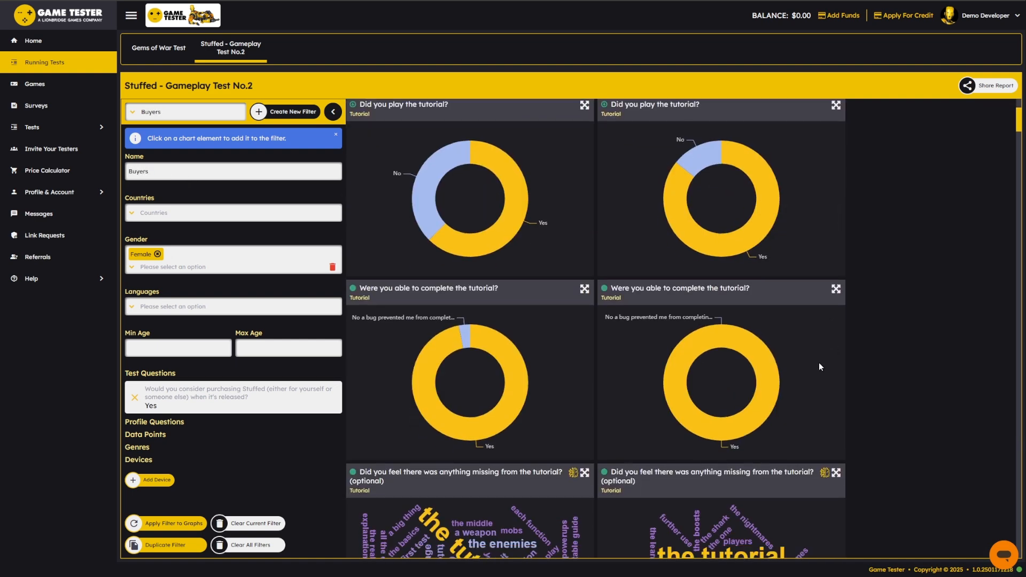
scroll(833, 371, "up", 2)
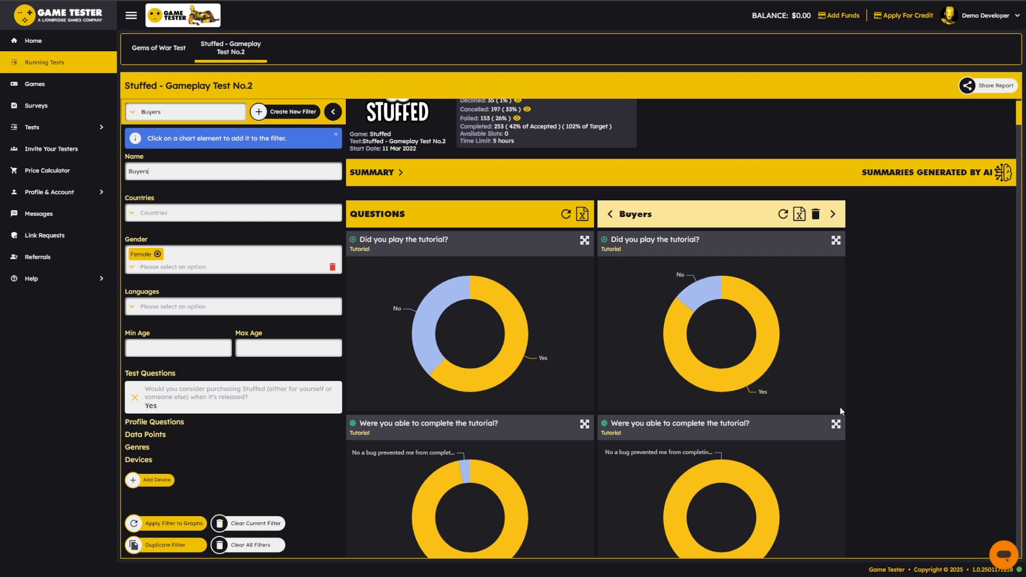
scroll(855, 428, "down", 7)
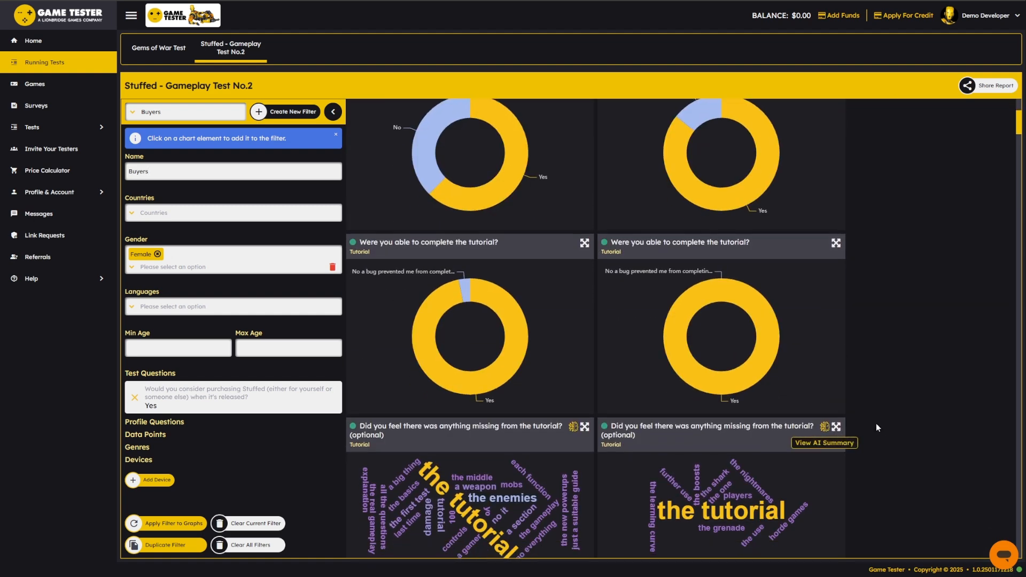
scroll(859, 433, "up", 2)
scroll(853, 449, "down", 4)
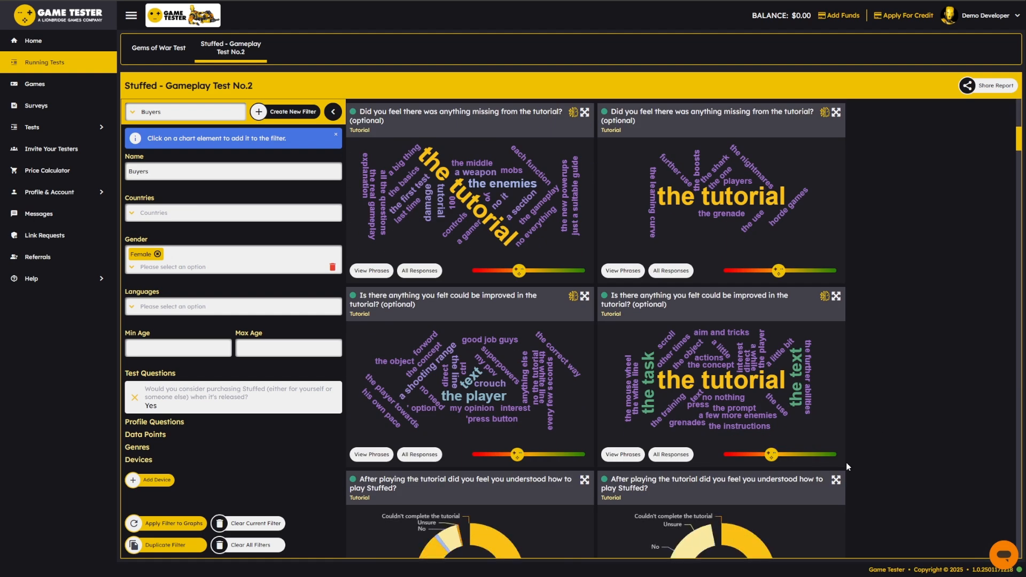
scroll(704, 405, "down", 9)
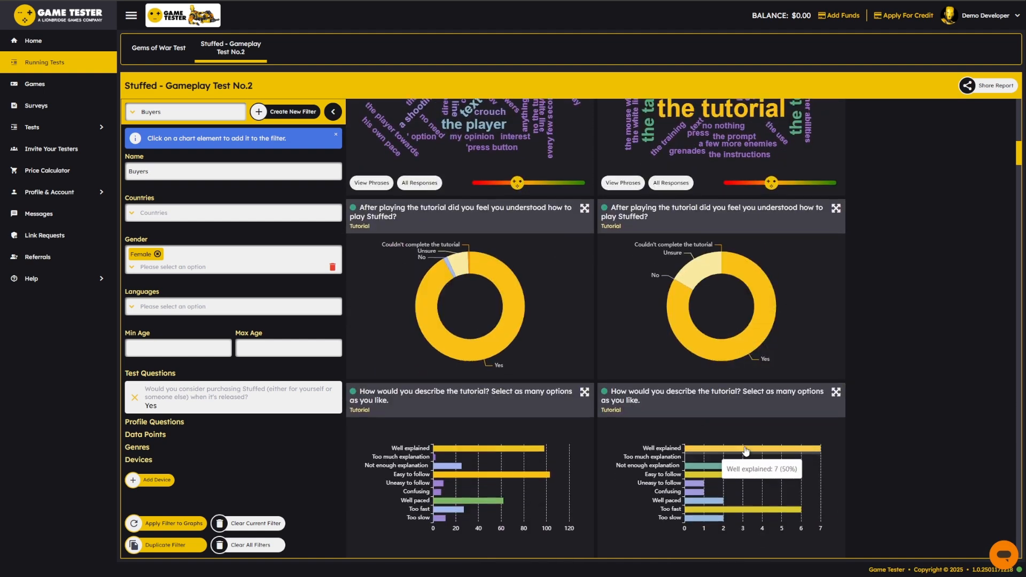
scroll(956, 360, "down", 5)
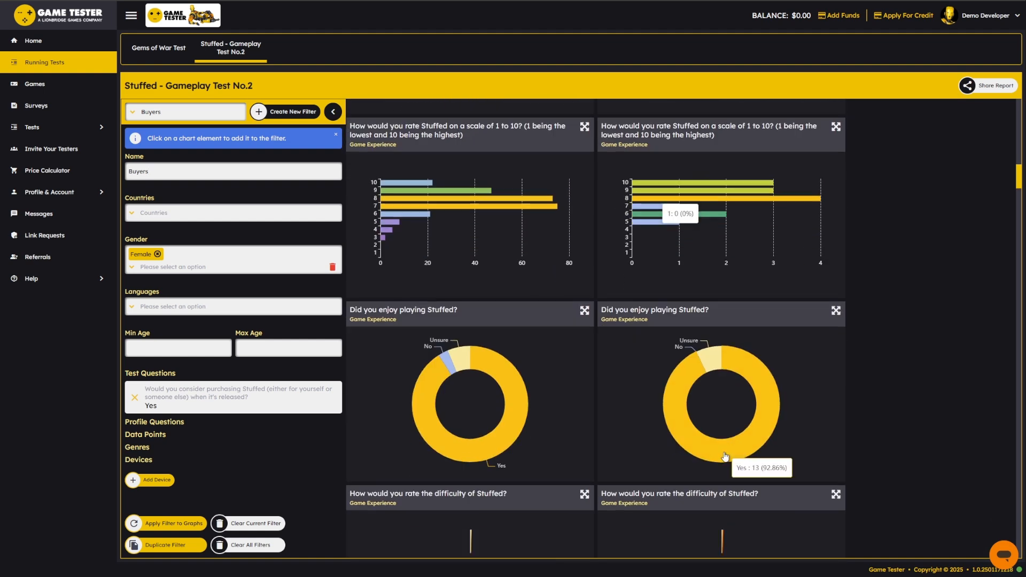
scroll(802, 362, "down", 10)
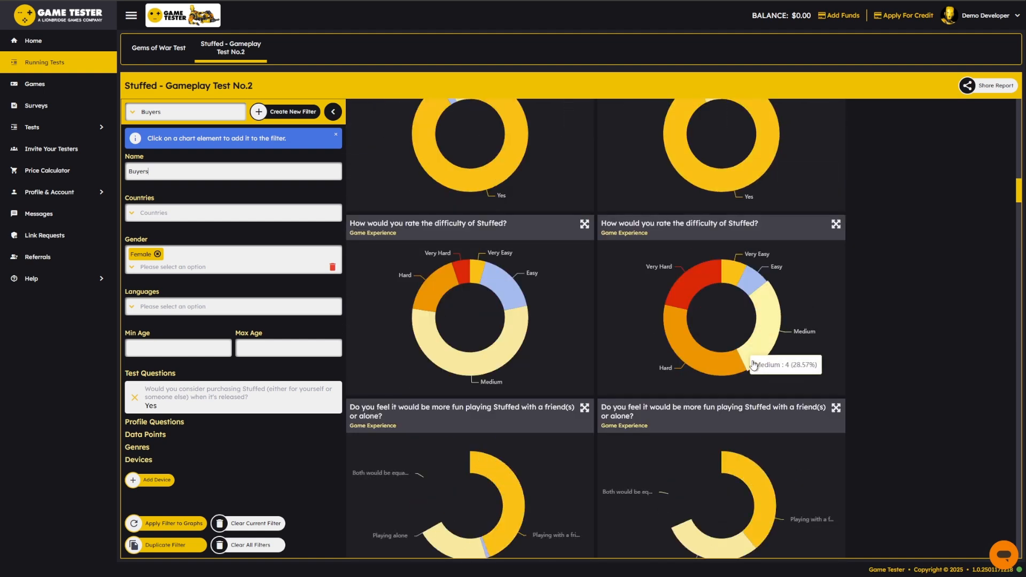
- Compare Buyers and overall feedback on replaying, target age group and how much Stuffed should cost when released
scroll(785, 411, "down", 20)
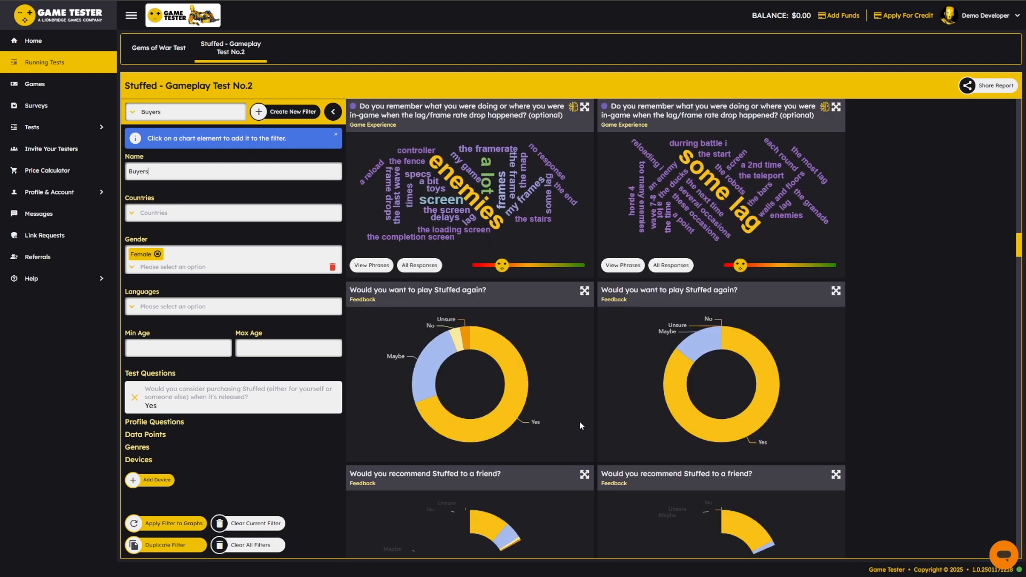
scroll(602, 434, "down", 4)
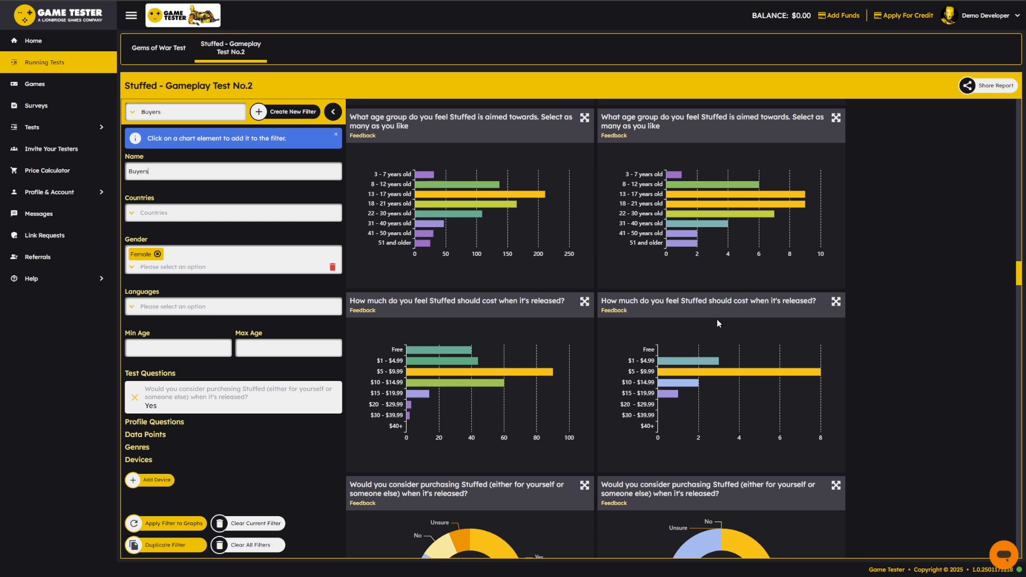
scroll(737, 310, "down", 1)
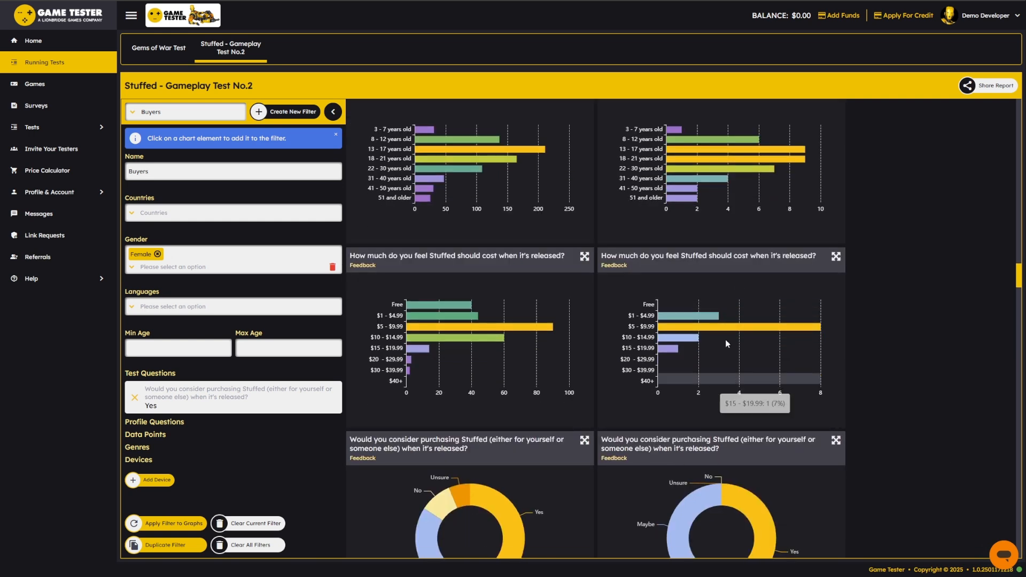
mouse_move(681, 338)
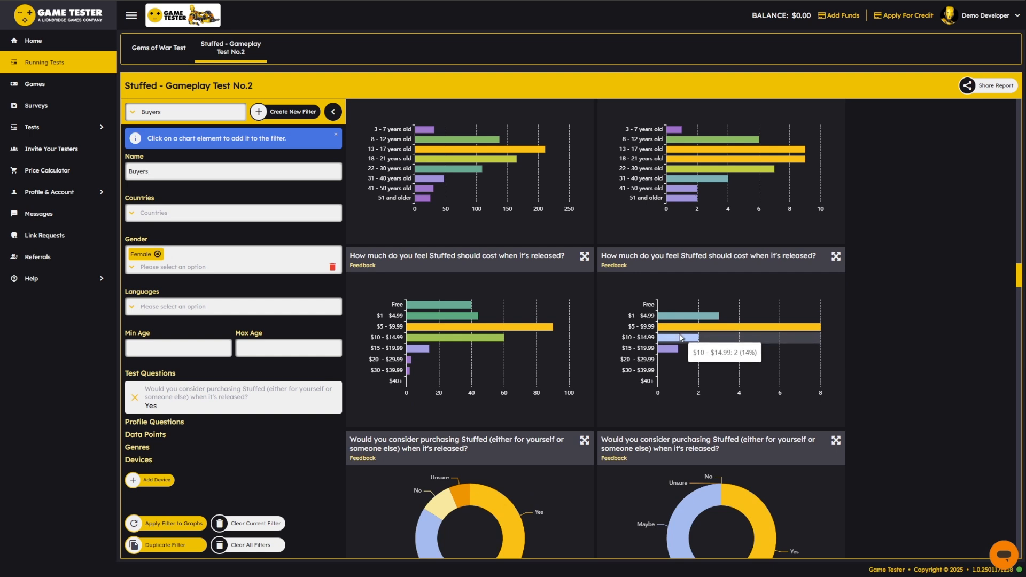
mouse_move(421, 324)
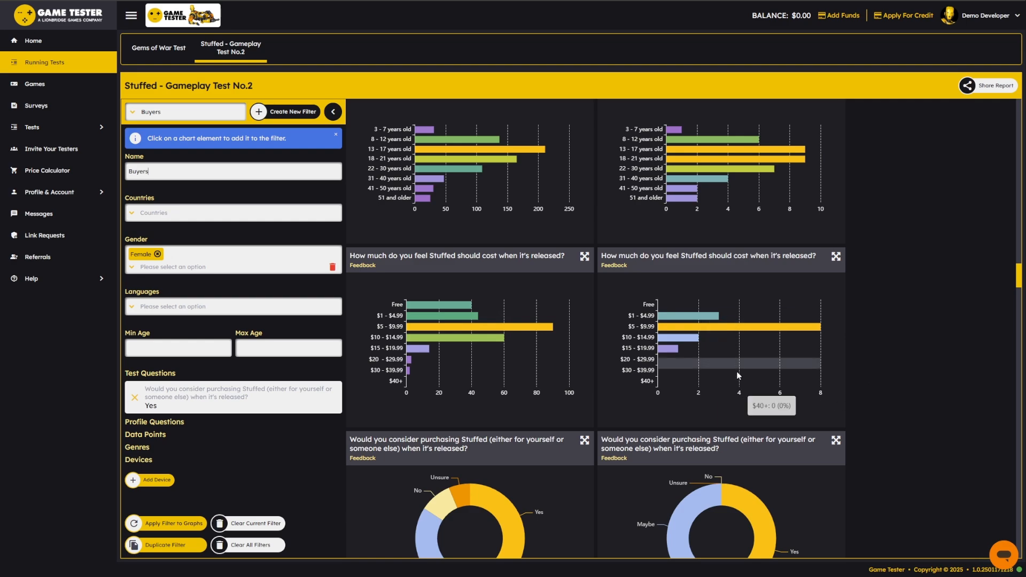
- Clear the Buyers filter and remove its comparison column from the Stuffed - Gameplay Test No.2 report
scroll(972, 306, "down", 4)
left_click_drag(1019, 292, 1014, 106)
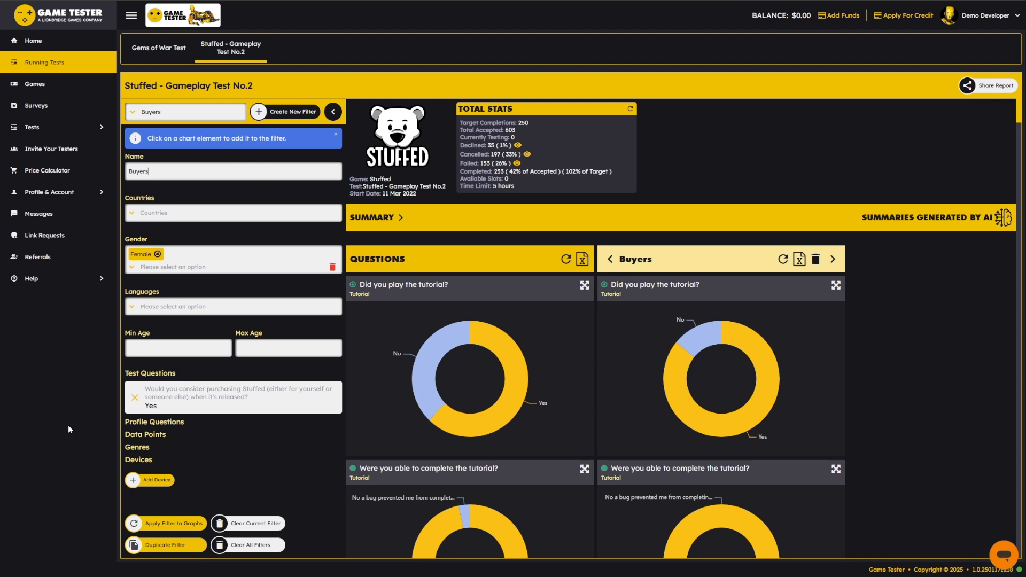
left_click(333, 112)
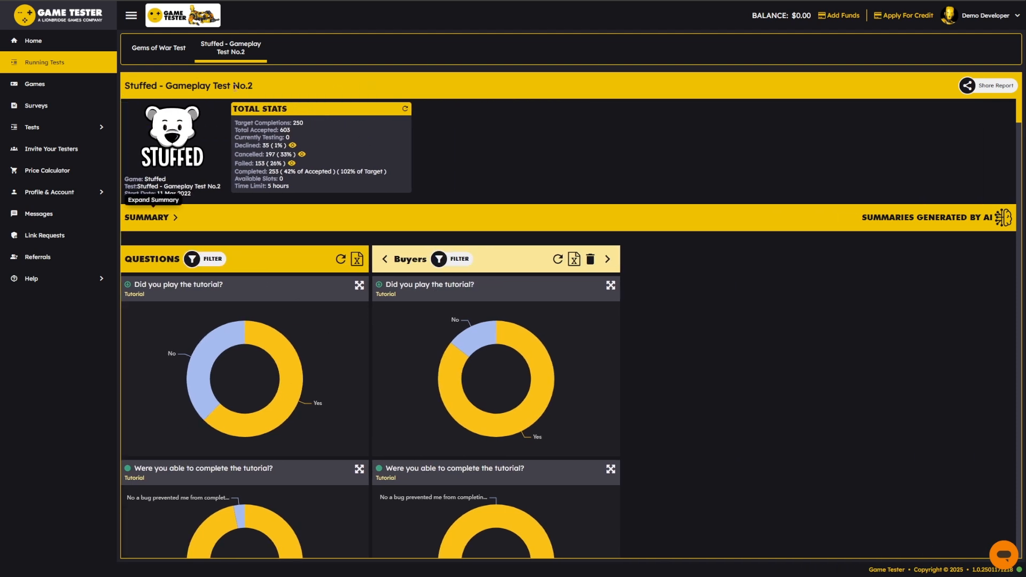
left_click(205, 259)
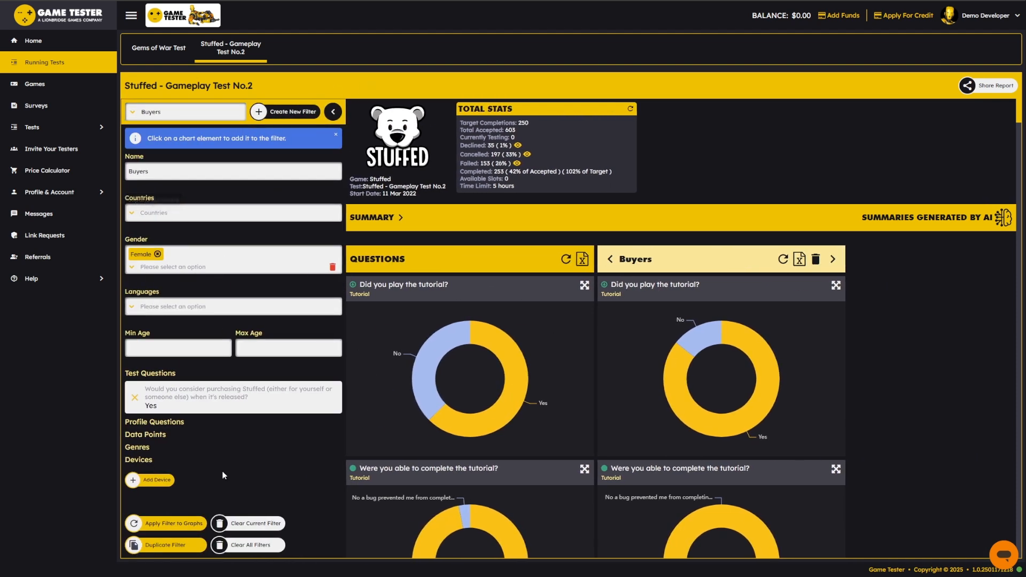
left_click(257, 529)
left_click(333, 112)
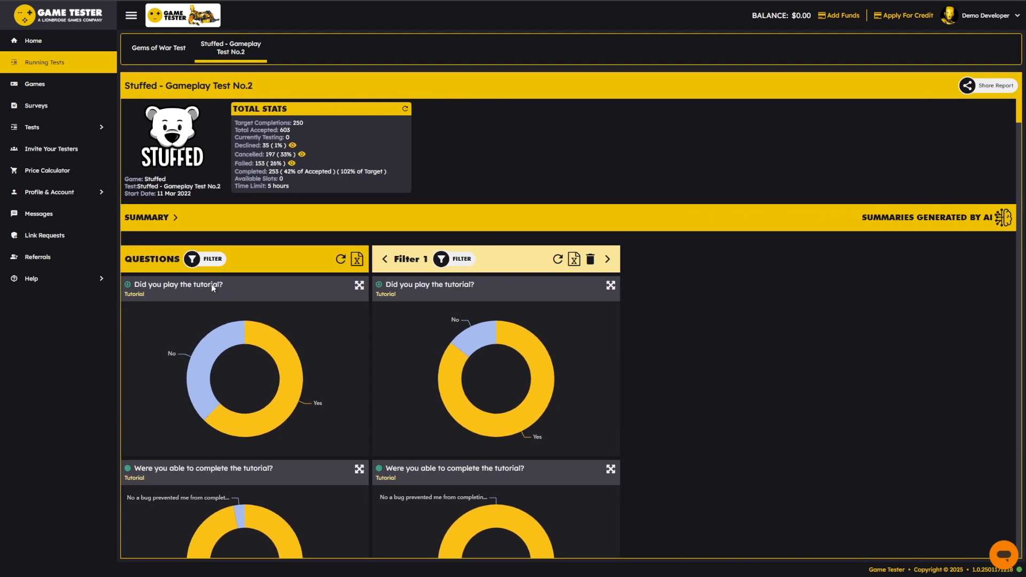
left_click(590, 259)
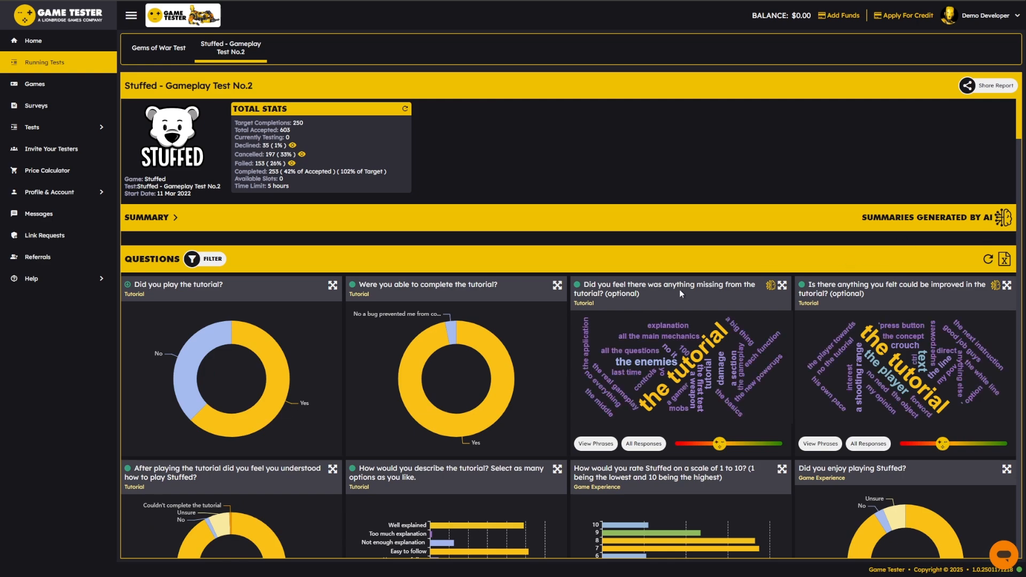
- Review the report's question charts, its link sharing options and the Excel export option
scroll(681, 293, "down", 13)
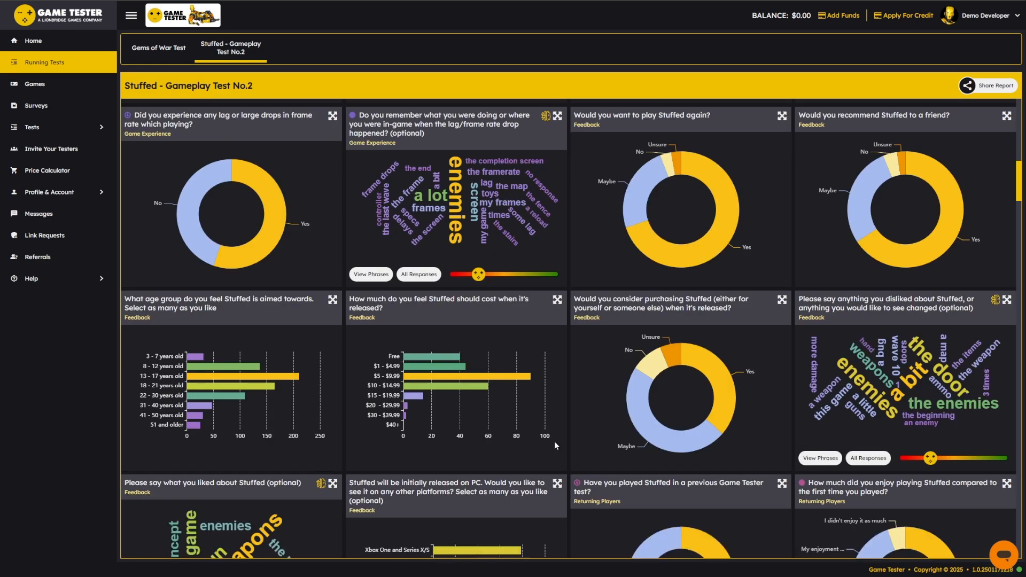
scroll(555, 444, "up", 13)
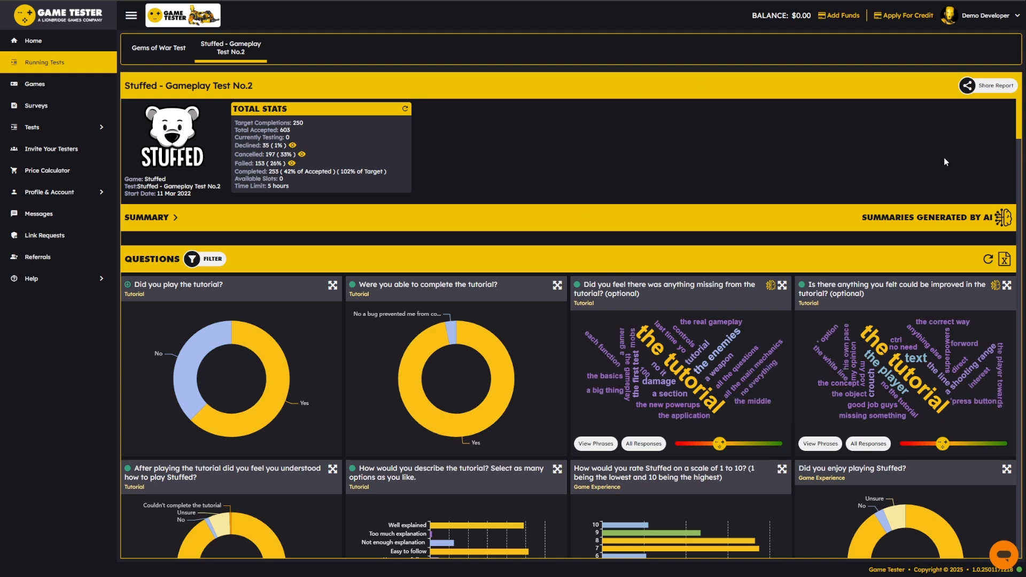
left_click(983, 89)
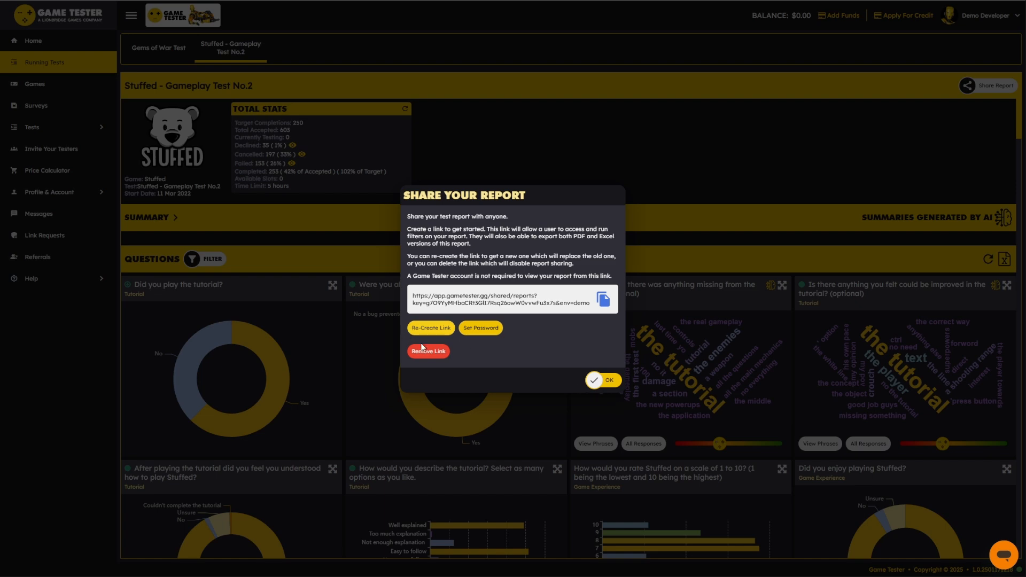
left_click(609, 381)
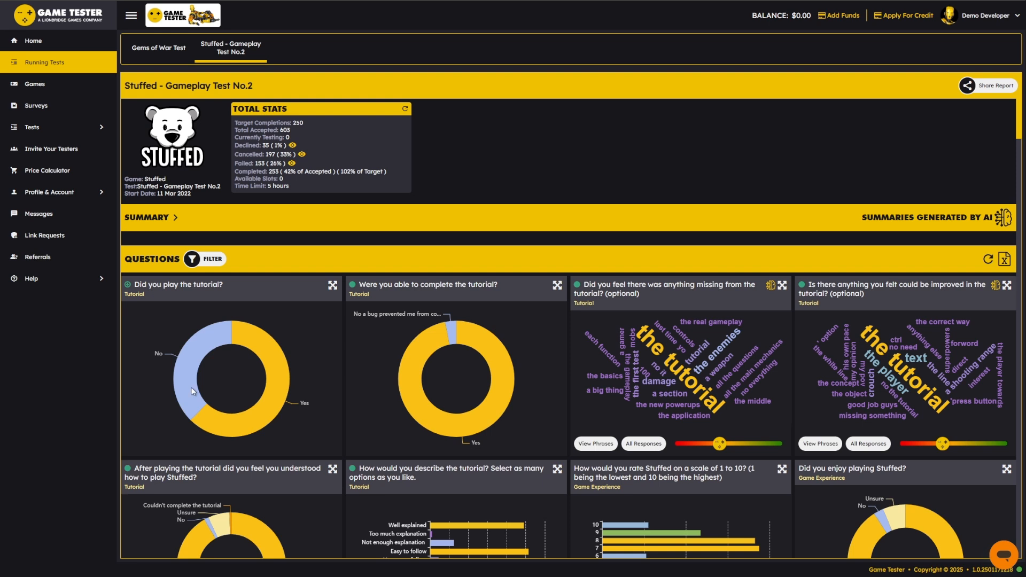
scroll(428, 320, "down", 1)
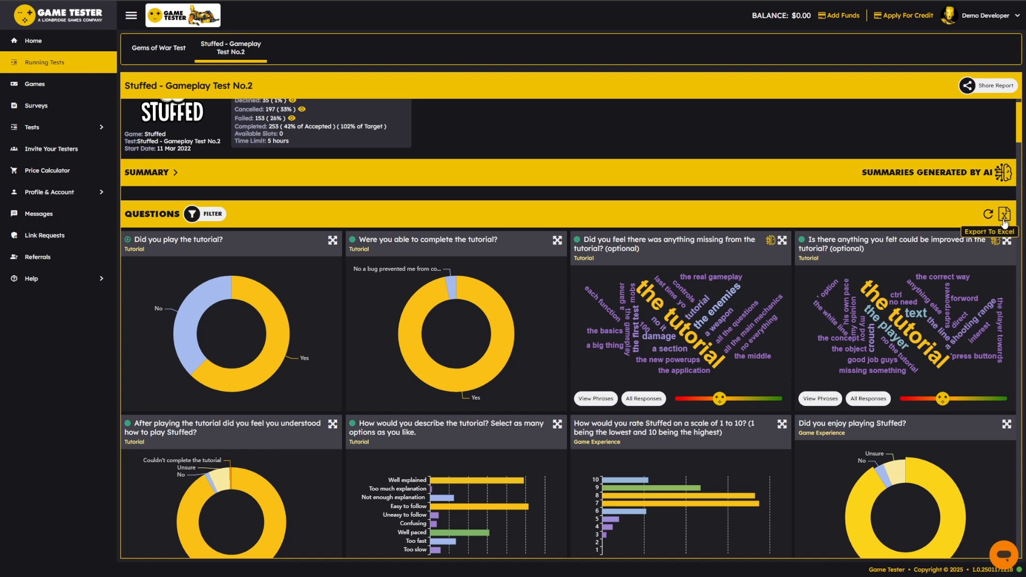
scroll(395, 359, "down", 3)
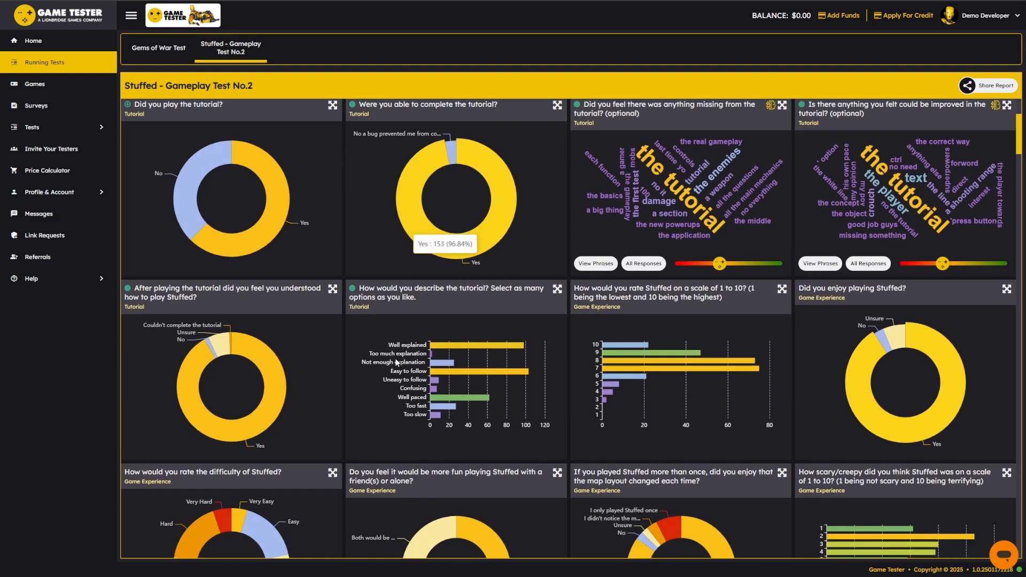
scroll(360, 393, "up", 4)
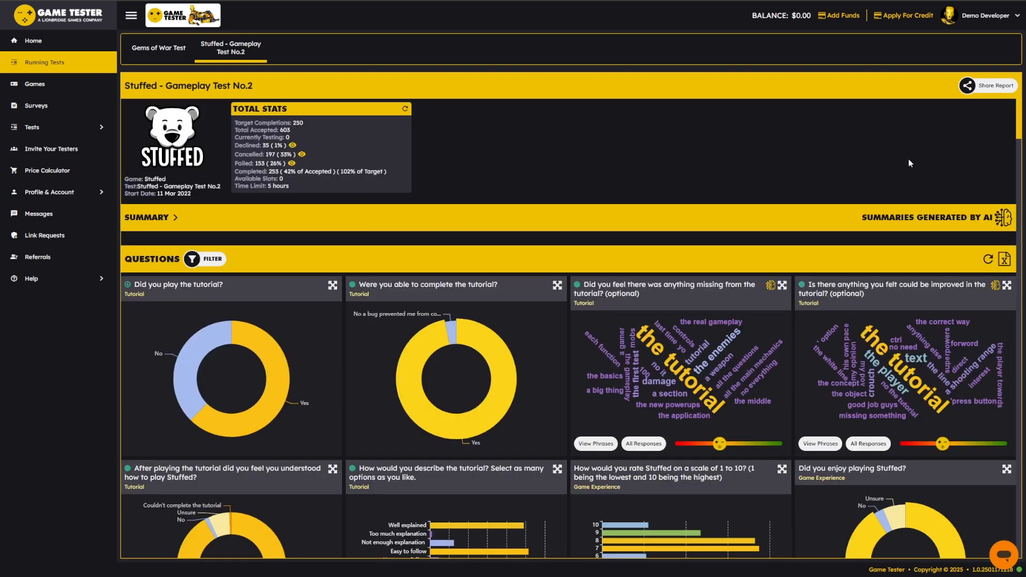
- From the home page, look through the tests in setup, the running tests and the test groups
left_click(72, 44)
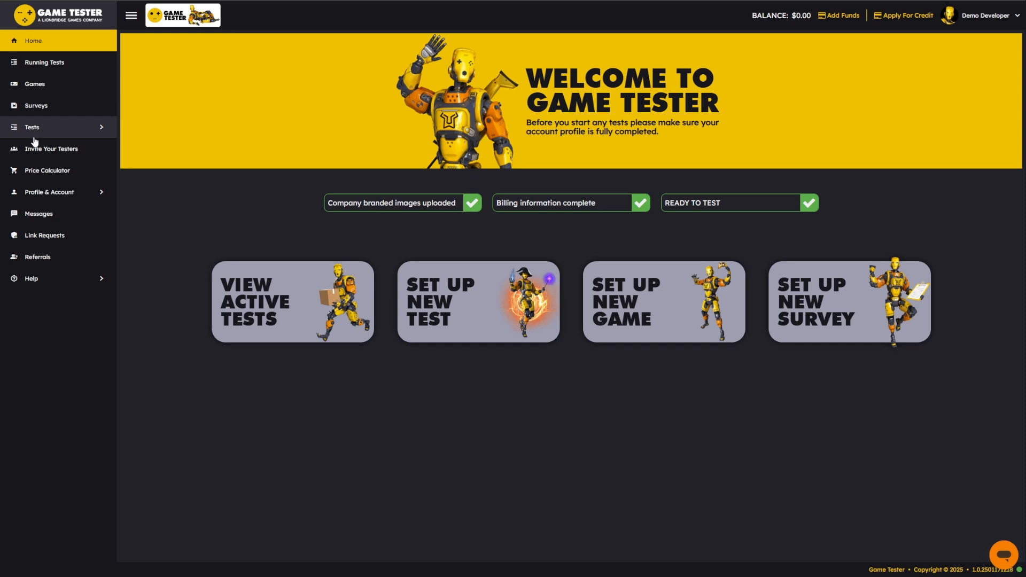
left_click(77, 128)
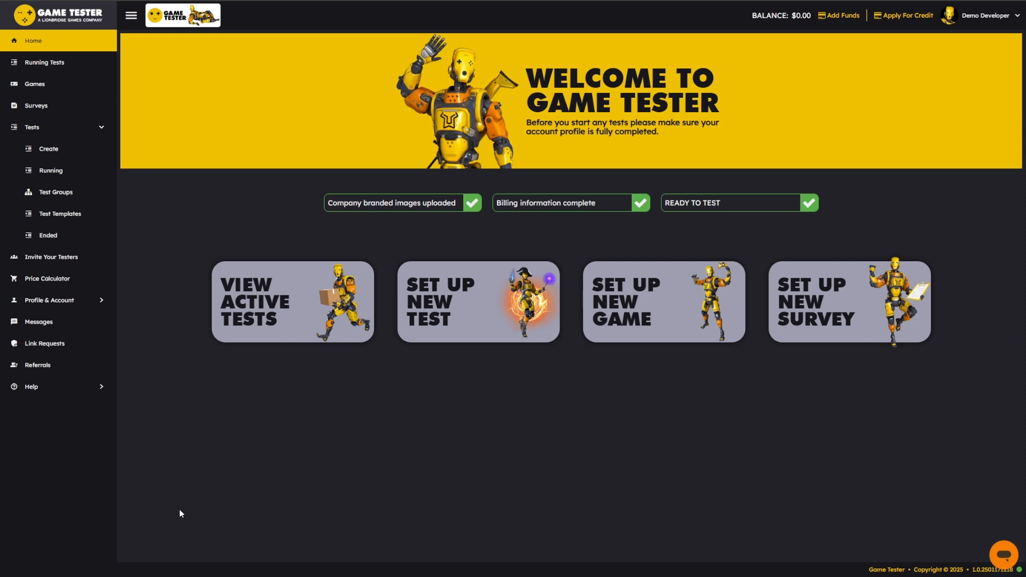
left_click(49, 154)
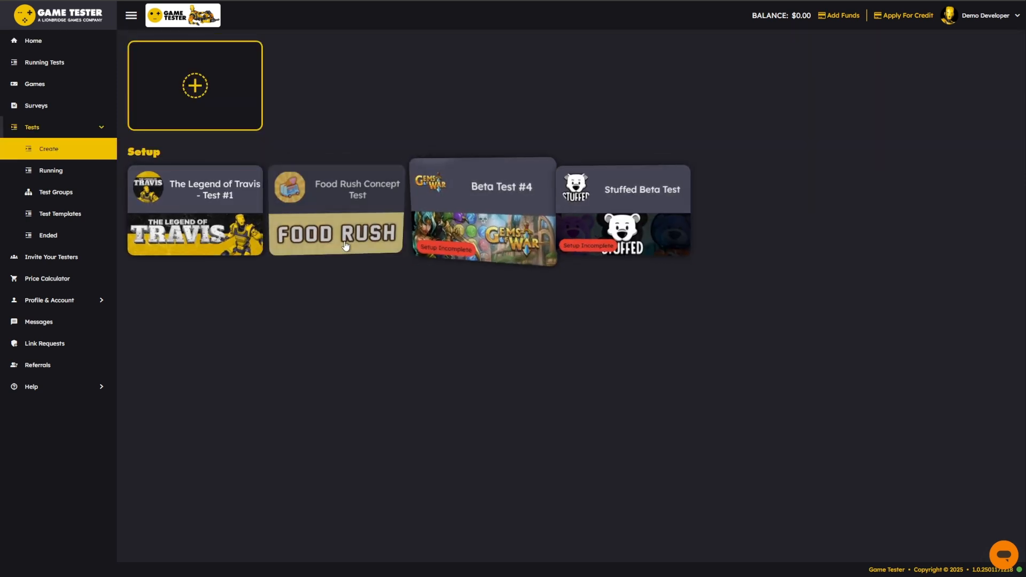
left_click(62, 174)
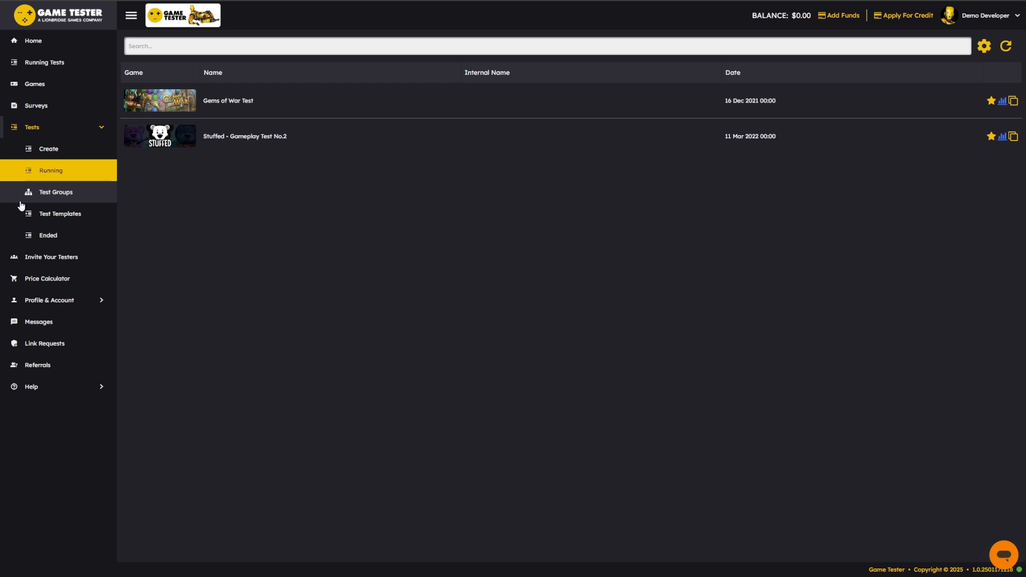
left_click(71, 193)
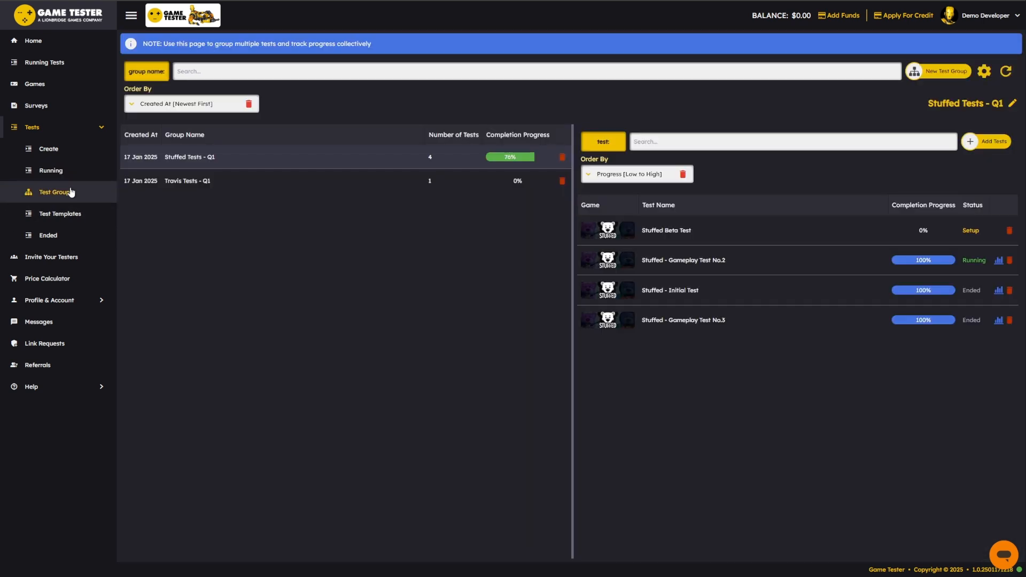
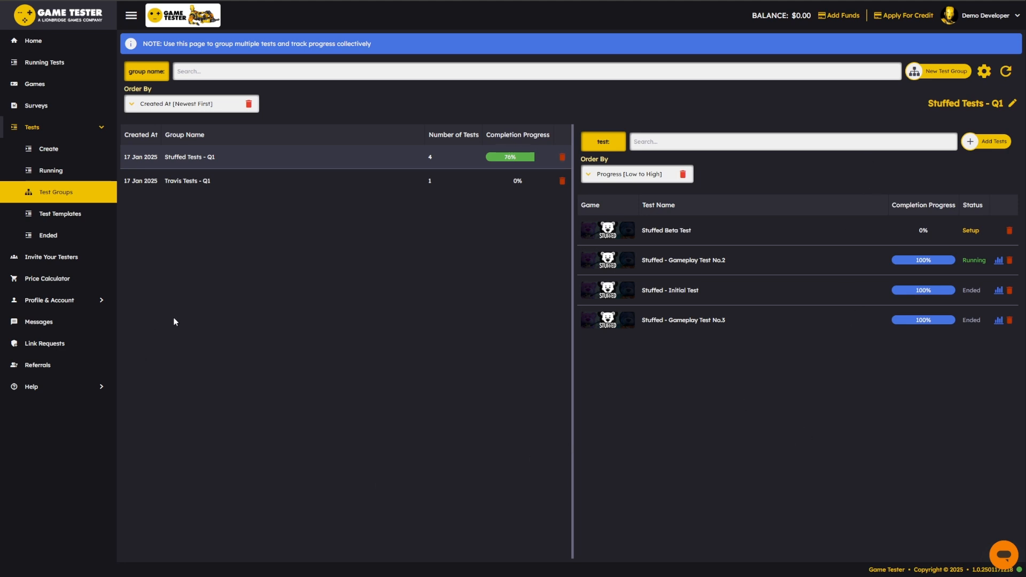
- Open the Legend of Travis - Test Template in Edit mode and review its summary
left_click(74, 215)
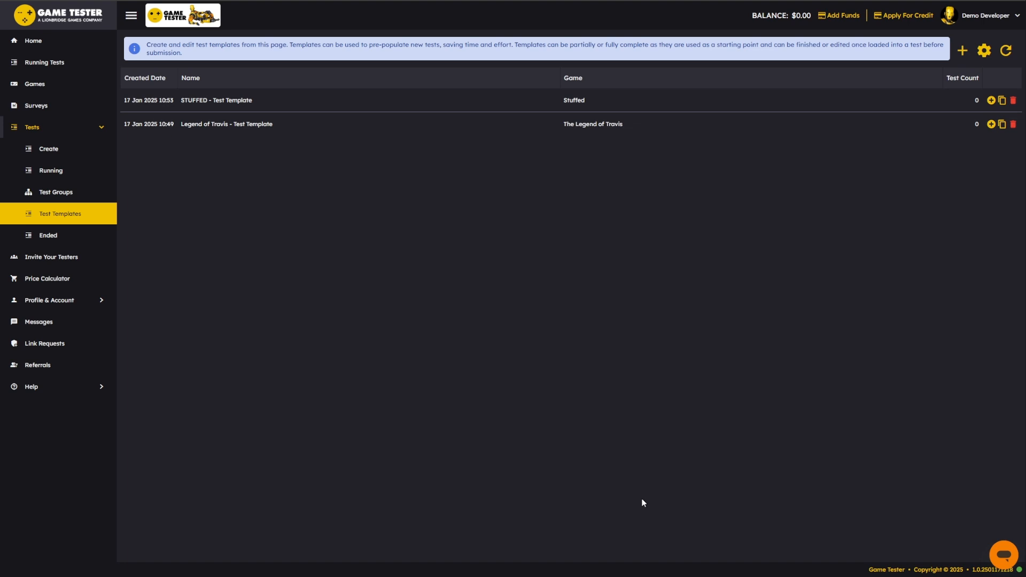
left_click(258, 128)
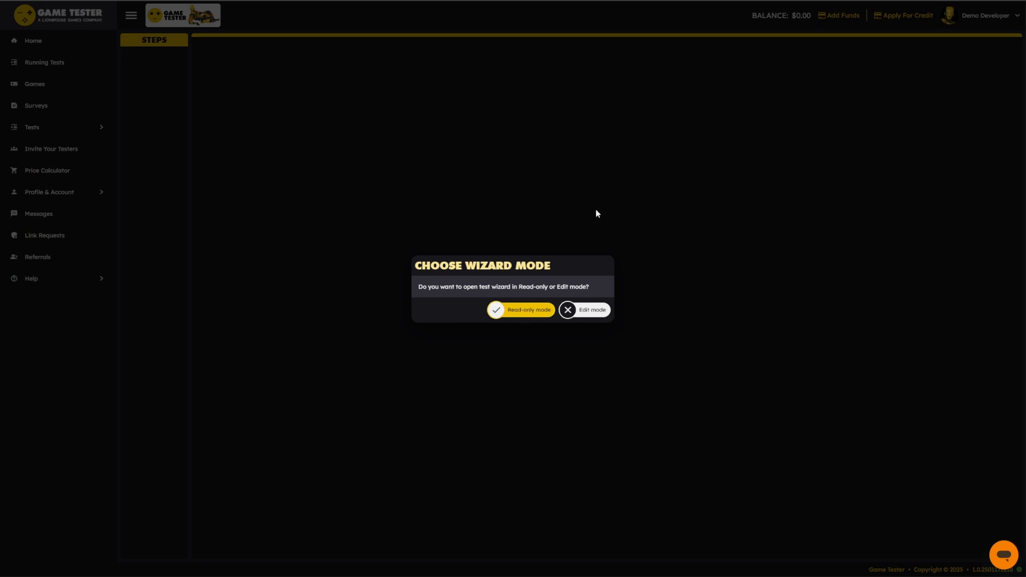
left_click(596, 314)
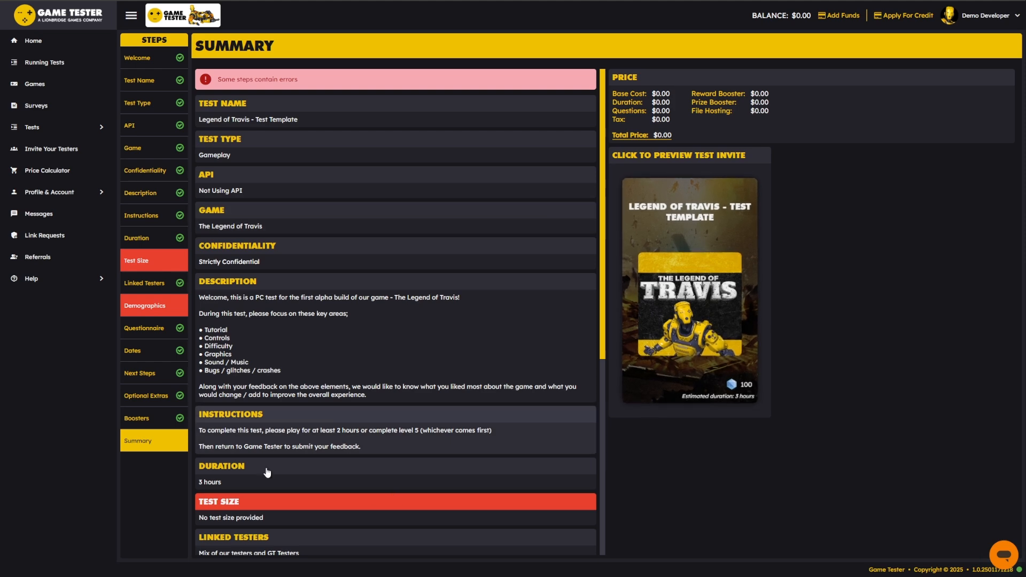
scroll(267, 472, "down", 5)
scroll(436, 420, "up", 5)
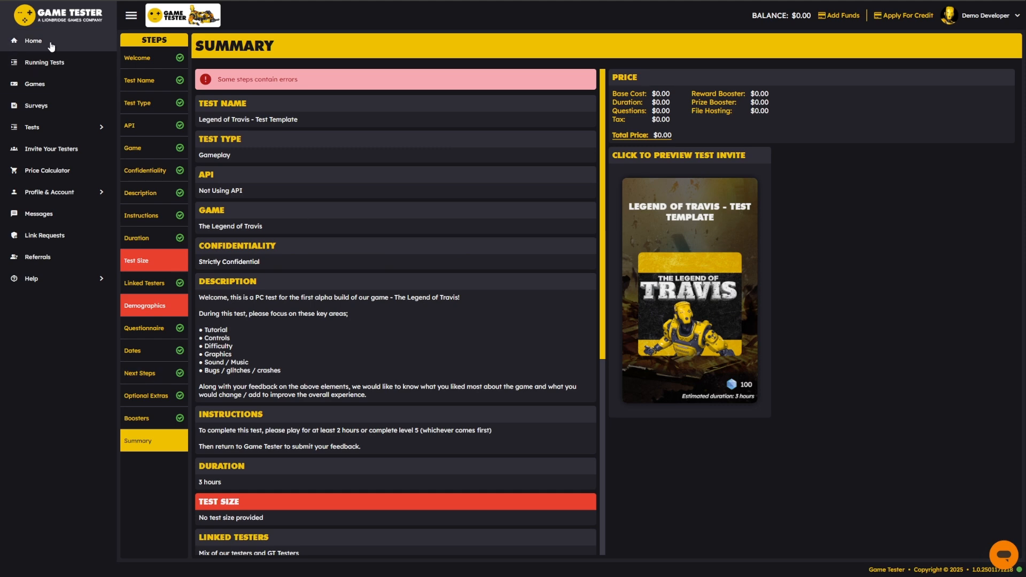
- Start setting up a new test from the home page to view the available templates, and cancel it
left_click(50, 47)
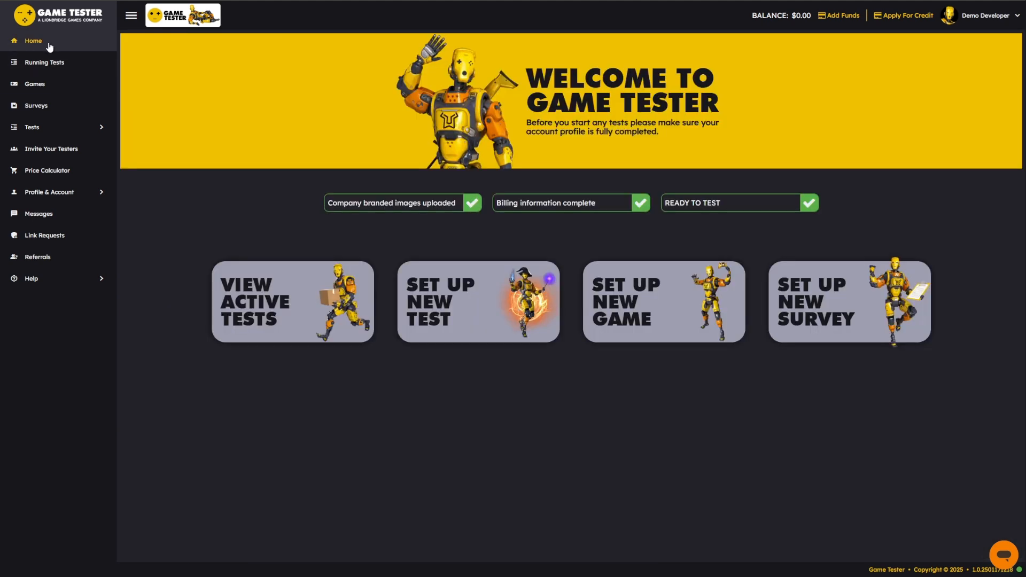
left_click(496, 312)
left_click(355, 308)
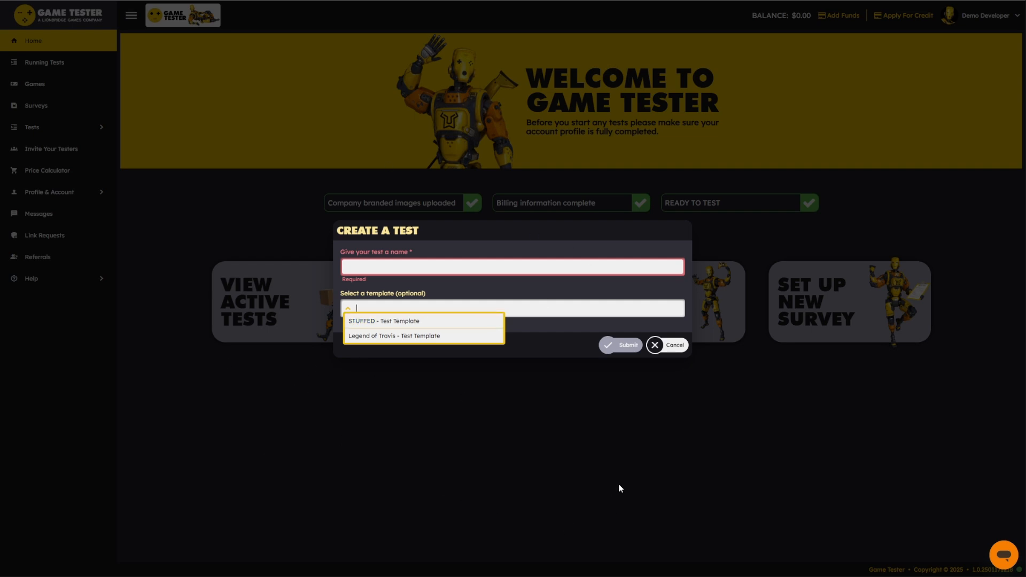
left_click(655, 345)
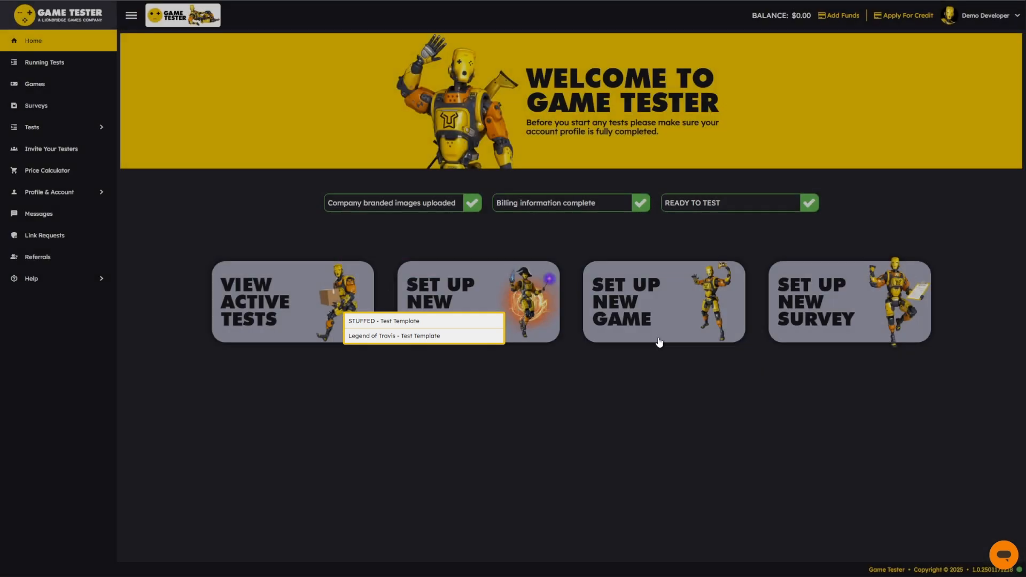
- Return to the list of test templates and view the list of ended tests
left_click(57, 128)
left_click(58, 222)
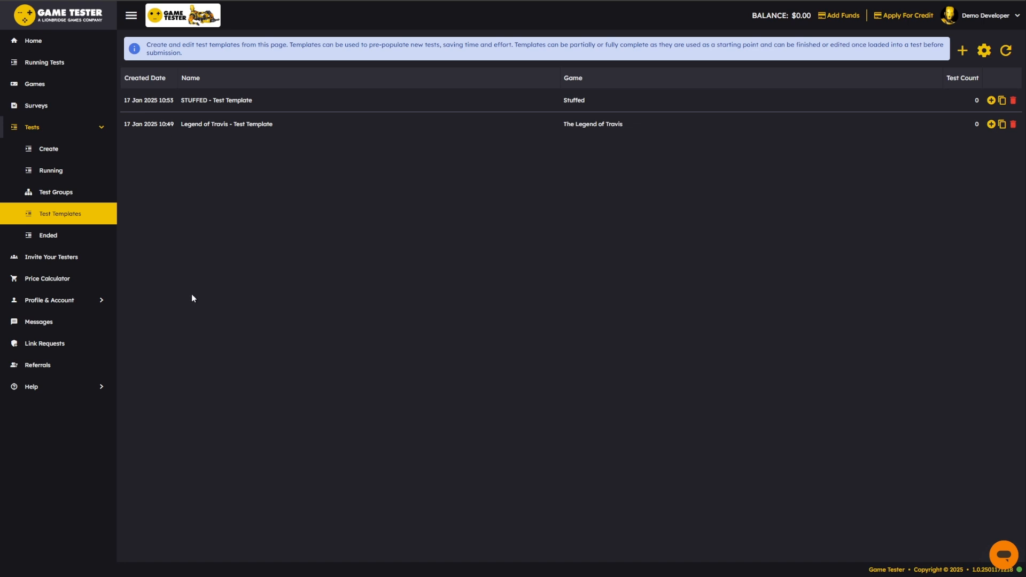
left_click(62, 244)
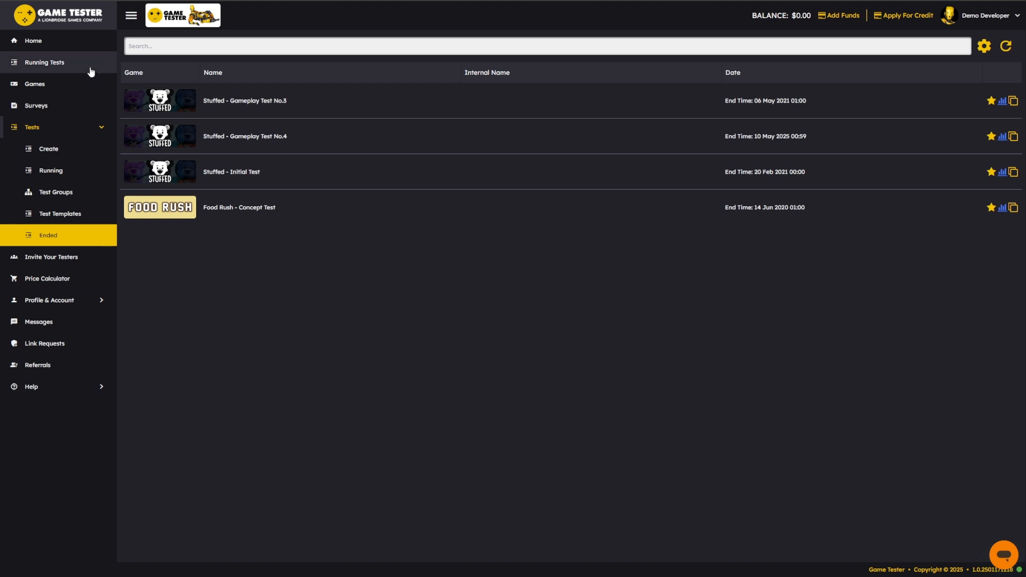
- From the home page, view the credit account application form and close it without submitting
left_click(82, 48)
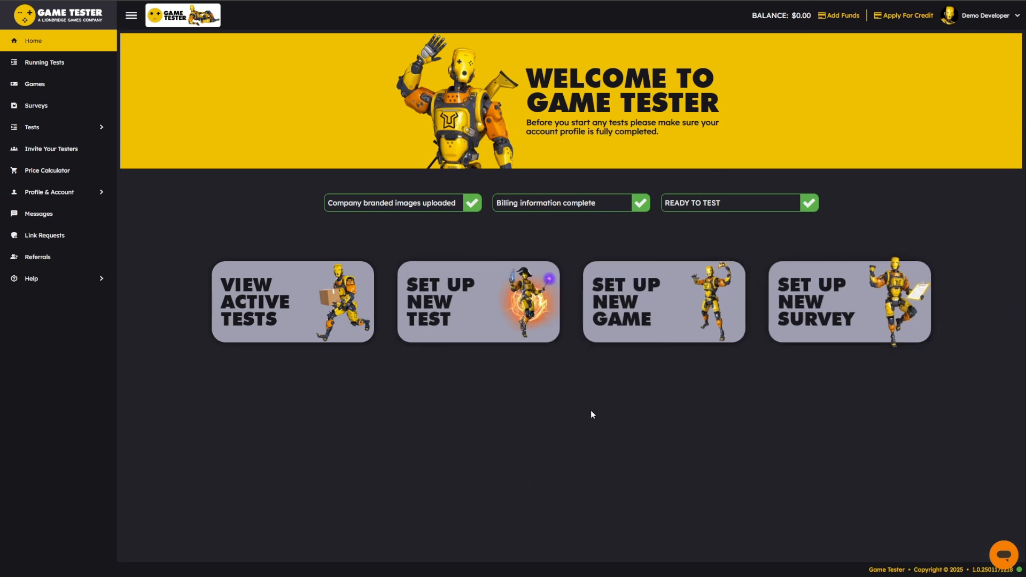
left_click(912, 16)
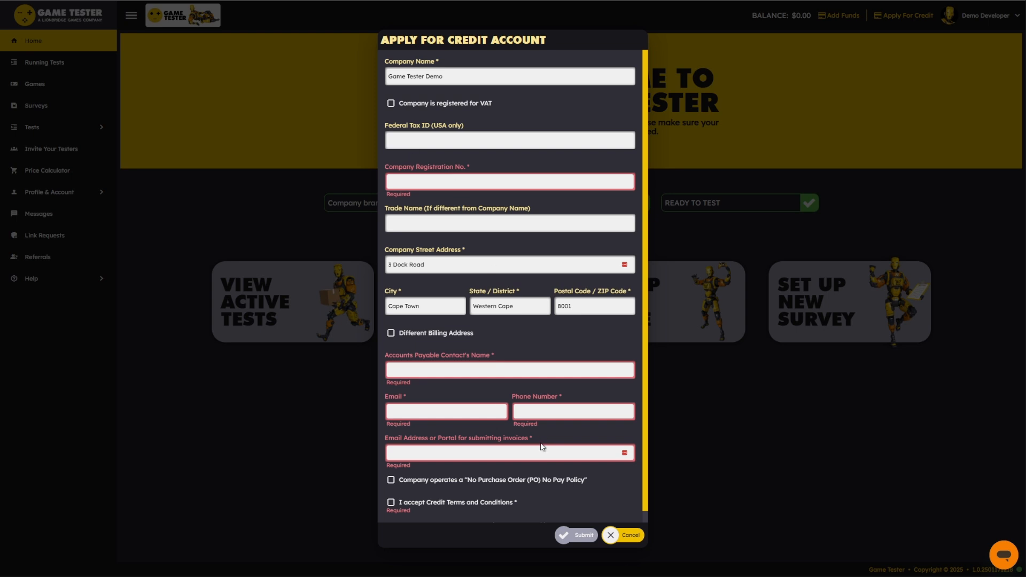
left_click(622, 535)
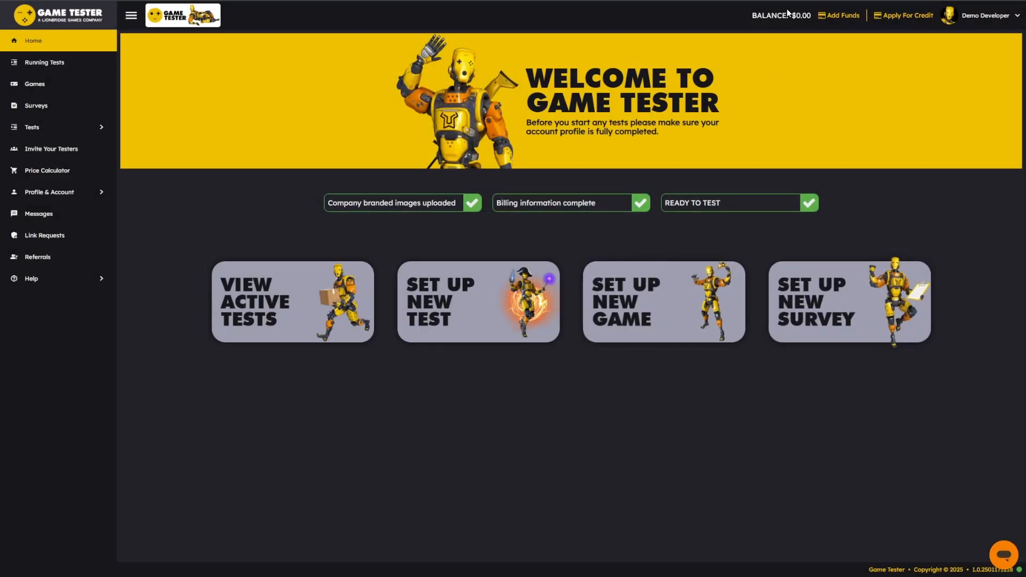